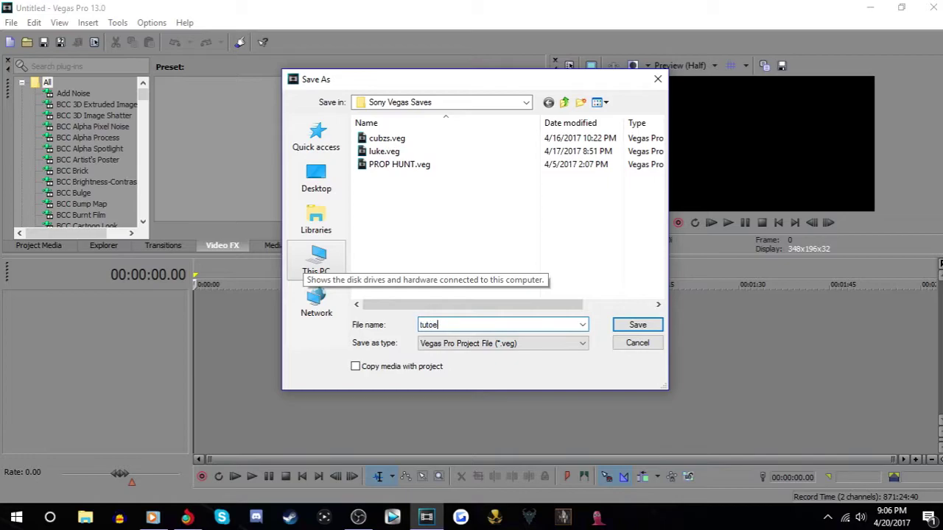
# Save the project as tutorial and add a song from the Music folder to the timeline as an audio track
pyautogui.press('BackSpace')
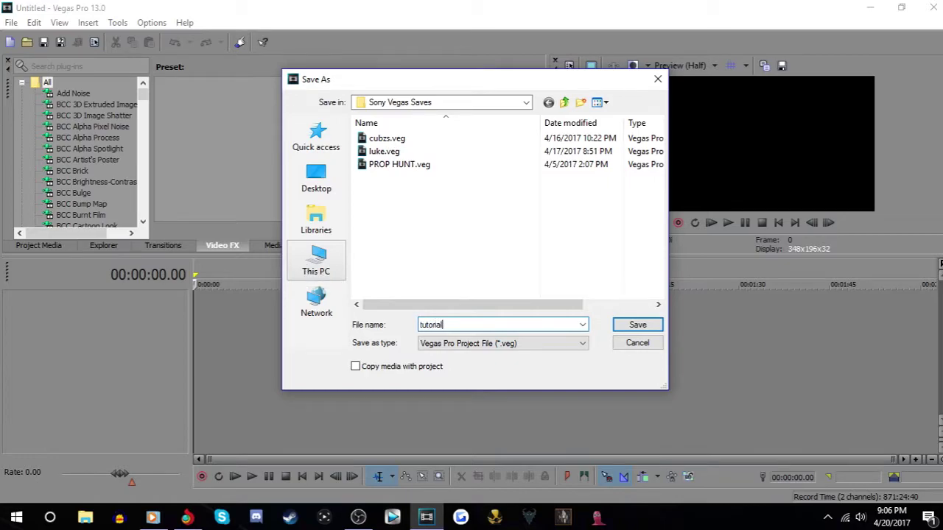
pyautogui.press('Return')
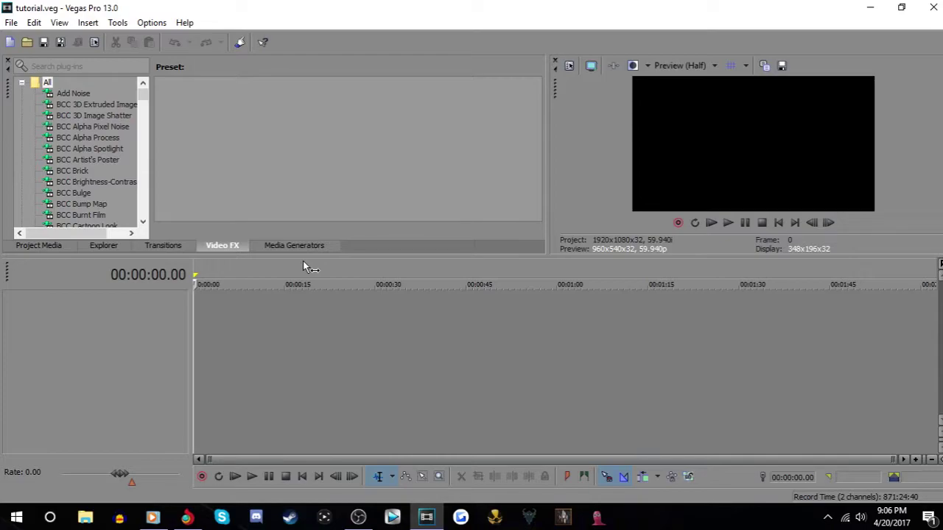
pyautogui.click(26, 42)
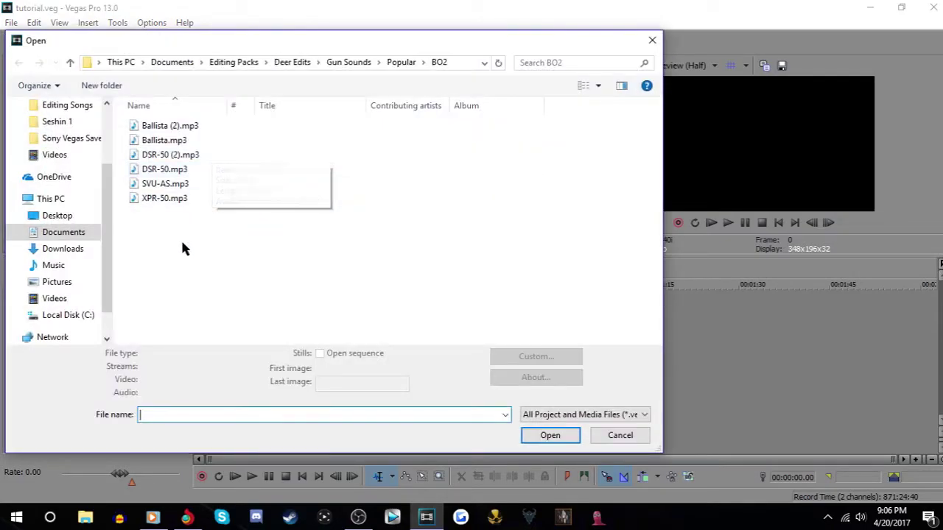
pyautogui.click(63, 268)
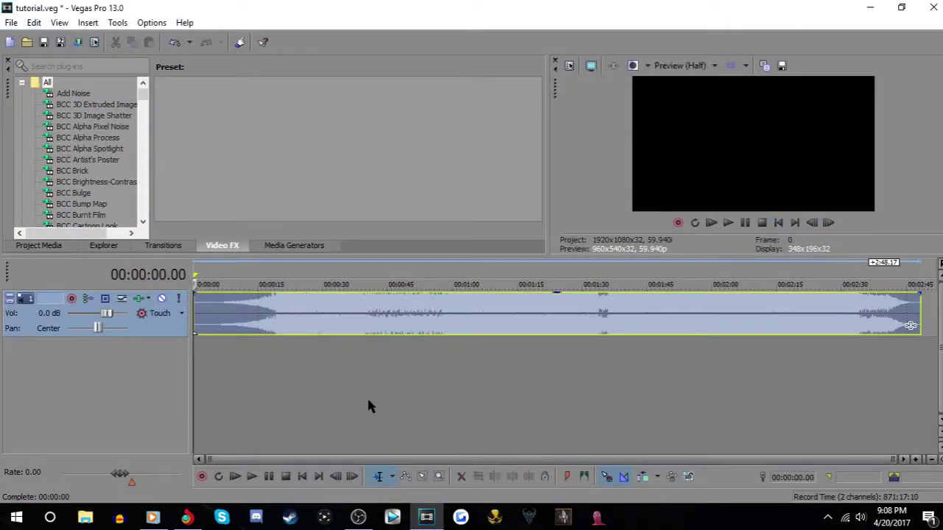
# Insert a video track and add Superior Gold Intro.mp4 from the Intros folder, keeping the current project video settings
pyautogui.rightClick(368, 406)
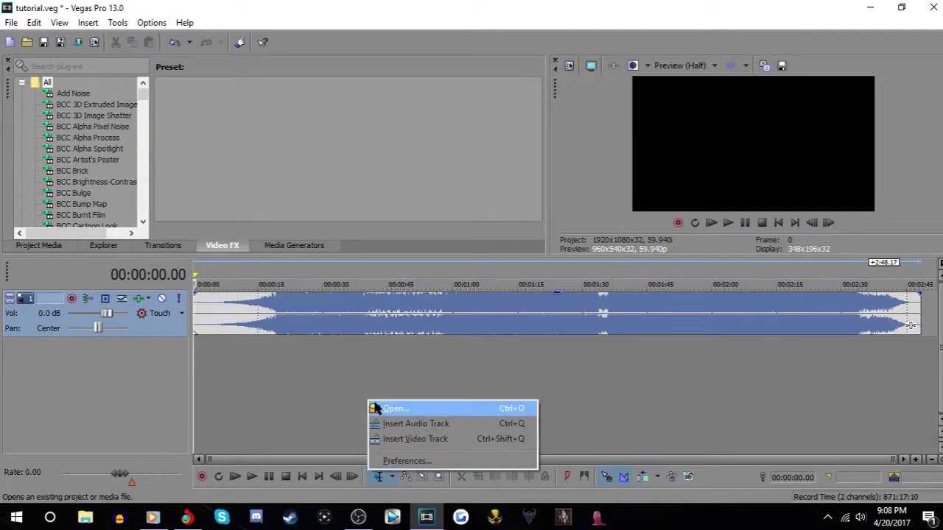
pyautogui.click(388, 438)
pyautogui.click(32, 40)
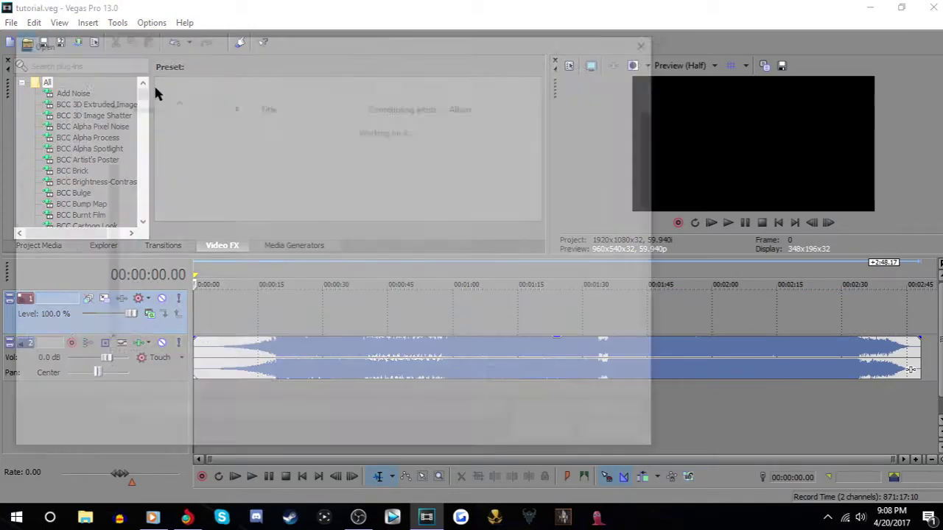
pyautogui.click(29, 232)
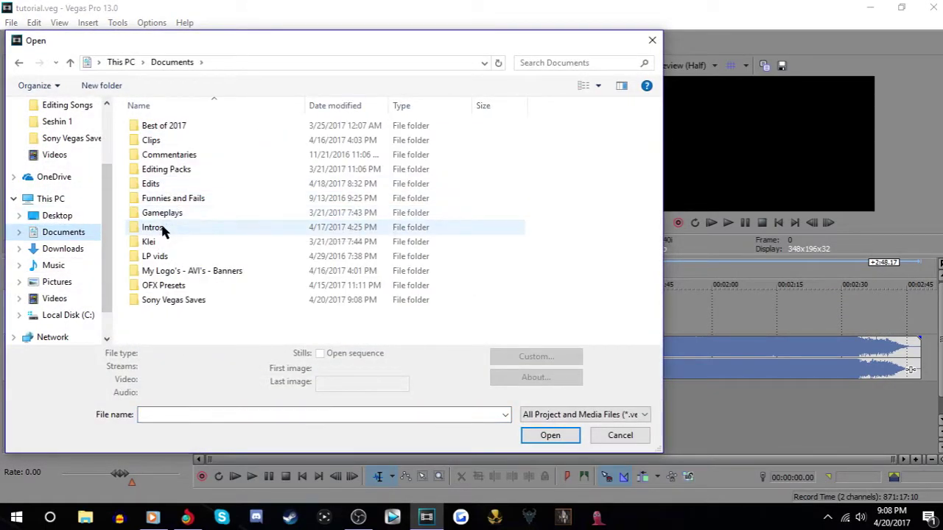
pyautogui.doubleClick(185, 227)
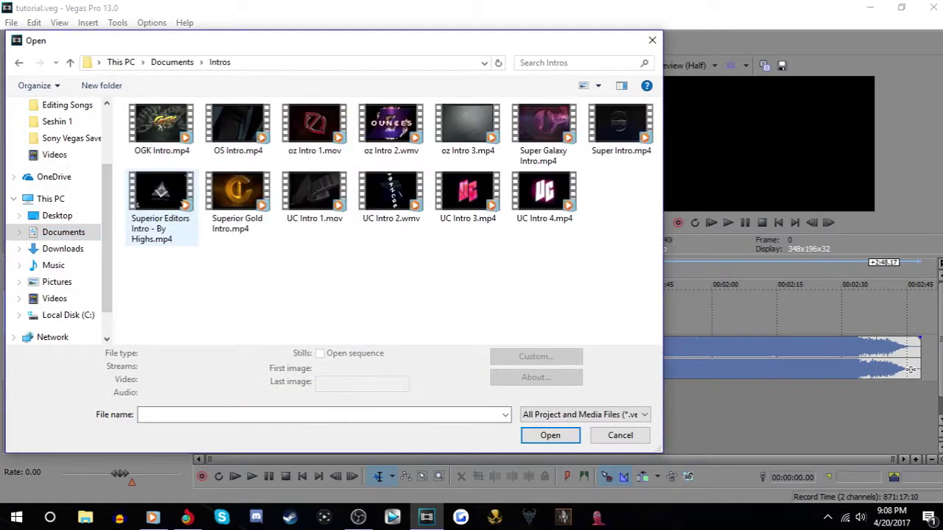
pyautogui.doubleClick(249, 197)
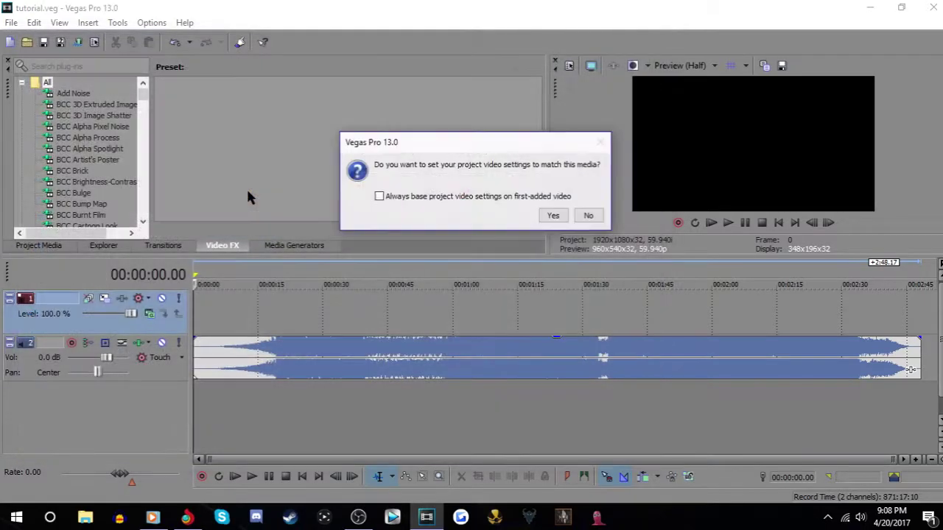
pyautogui.click(588, 215)
# Move the song onto its own new track and delete the intro's audio track
pyautogui.moveTo(296, 358); pyautogui.dragTo(151, 398)
pyautogui.rightClick(135, 370)
pyautogui.click(201, 126)
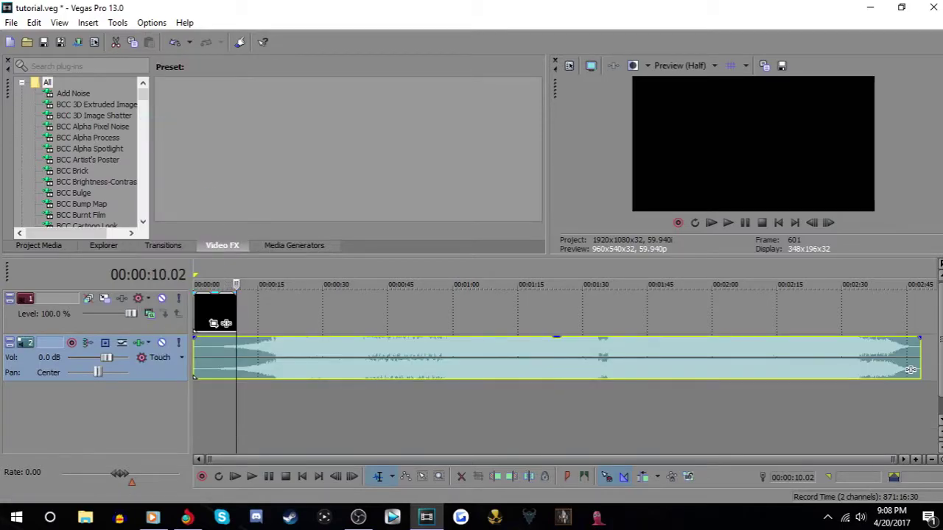
# Add bo2 raid running man sui.mp4 from the Seshin 1 clips folder directly after the intro
pyautogui.click(27, 42)
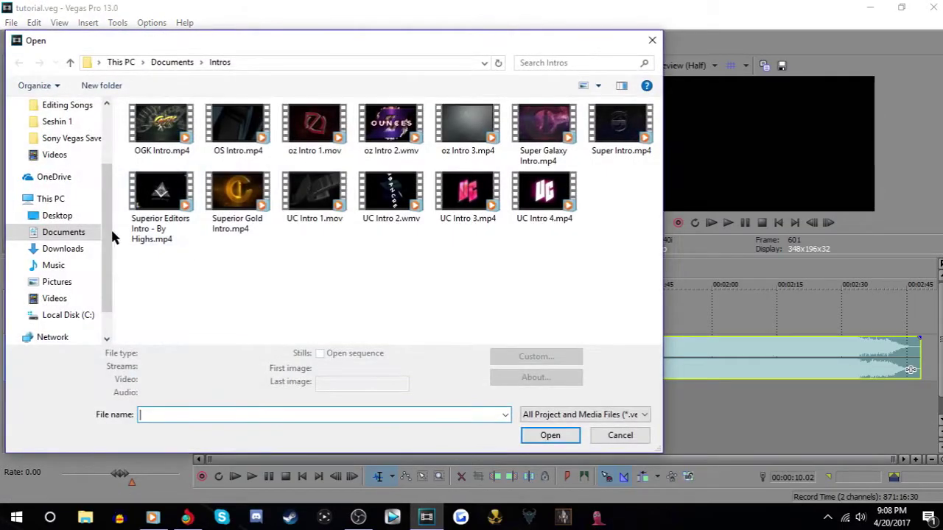
pyautogui.click(70, 234)
pyautogui.doubleClick(159, 142)
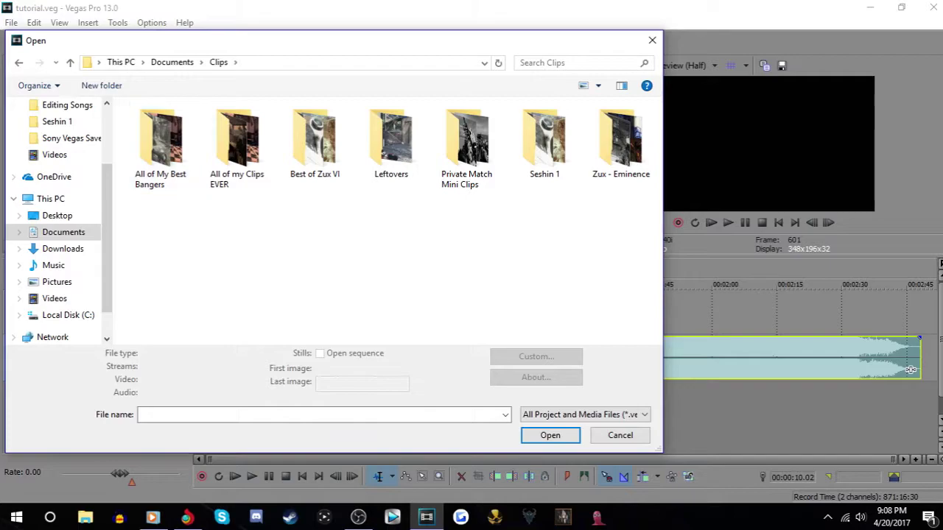
pyautogui.doubleClick(547, 146)
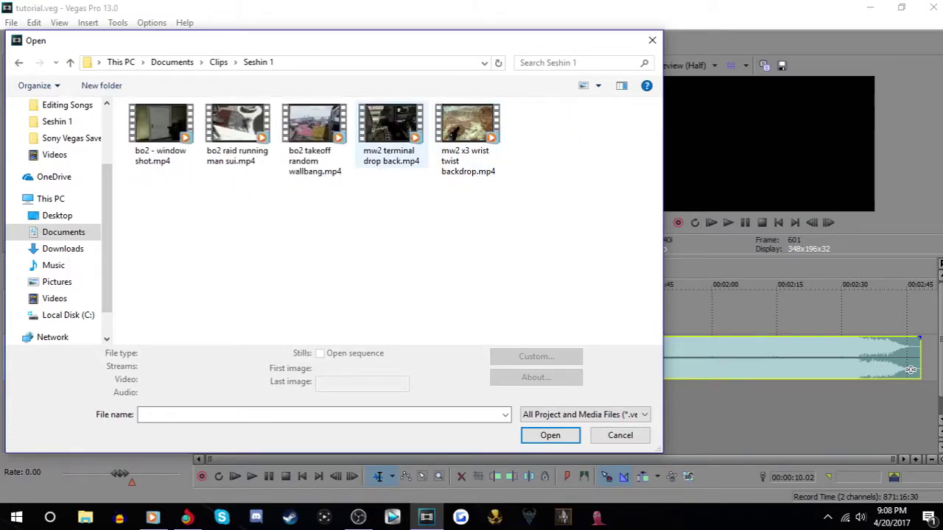
pyautogui.doubleClick(226, 127)
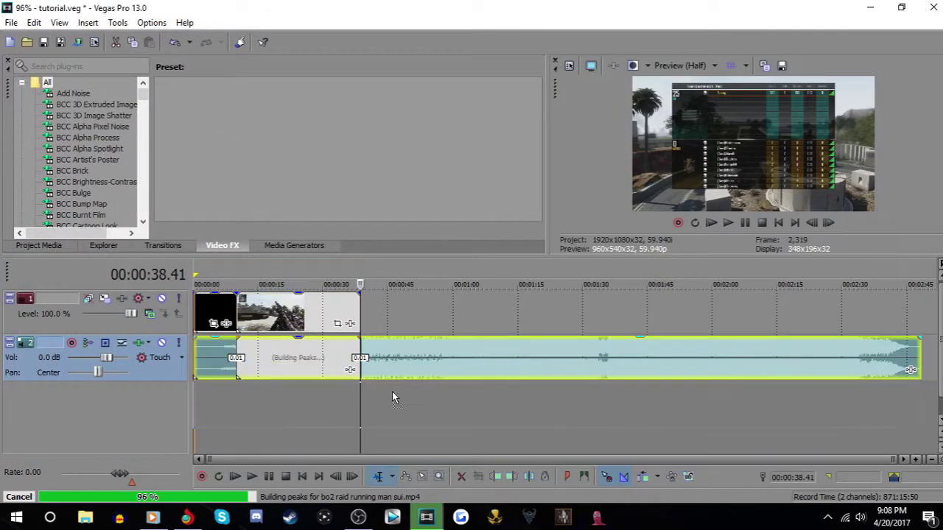
# Move the song to a separate audio track below the gameplay clip's audio
pyautogui.moveTo(392, 392); pyautogui.dragTo(390, 398)
pyautogui.click(310, 360)
pyautogui.click(358, 317)
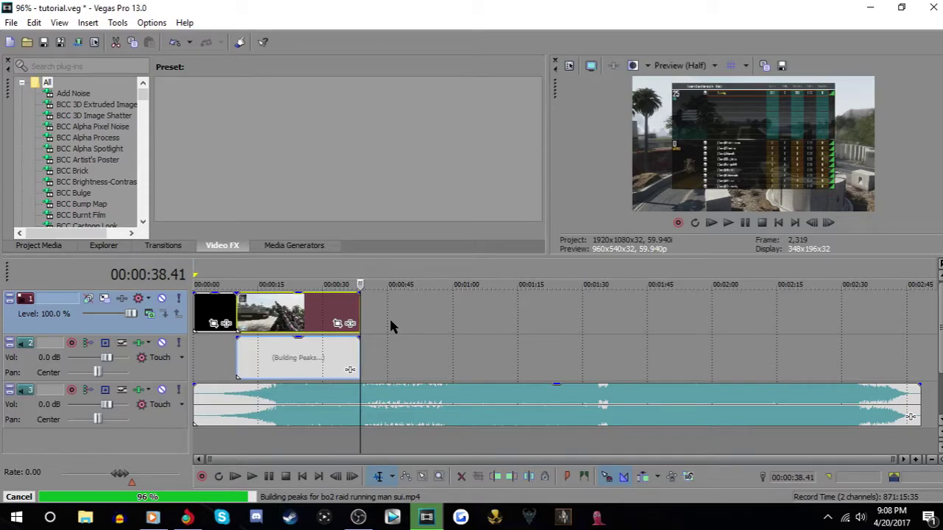
# Examine several moments of the gameplay clip in the preview
pyautogui.click(312, 329)
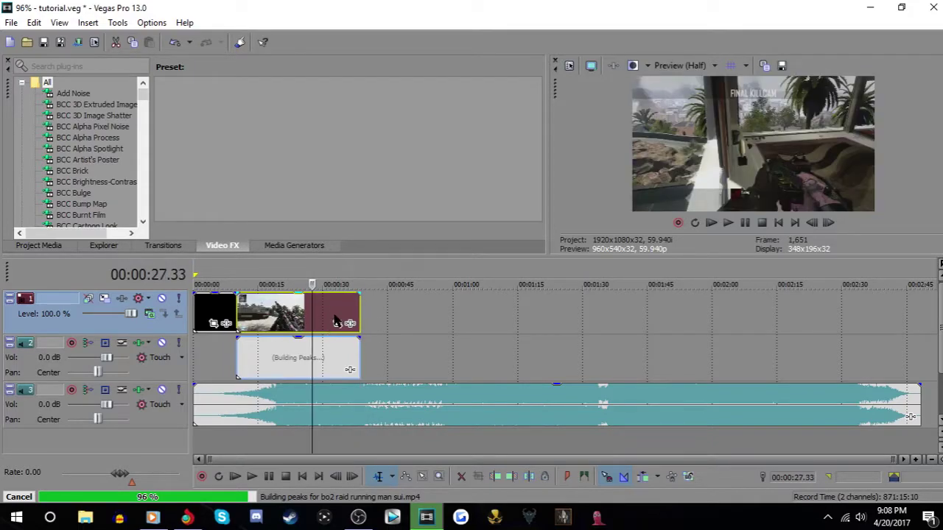
pyautogui.click(335, 320)
pyautogui.click(270, 322)
pyautogui.click(252, 322)
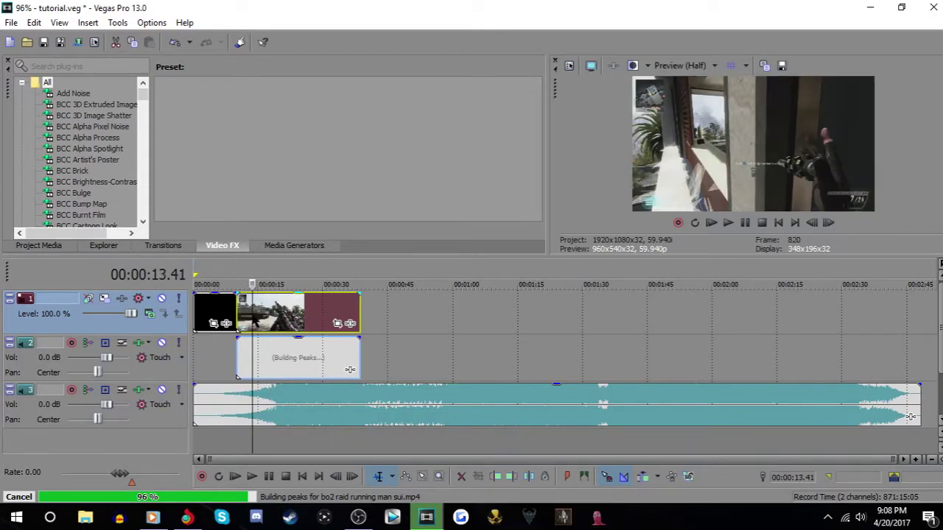
pyautogui.click(246, 317)
pyautogui.click(277, 317)
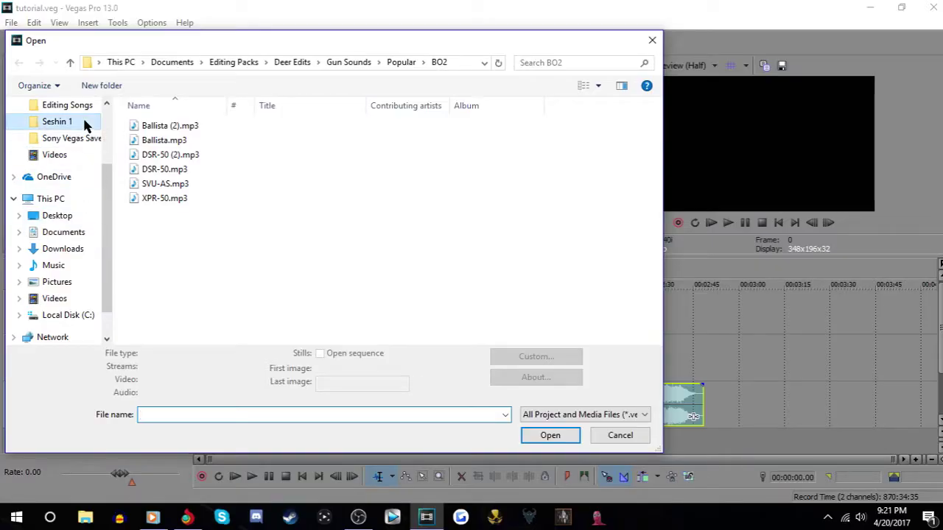
# Place running man sui.mp4 from the Seshin 1 folder right after the intro on the first video track, and delete the emptied extra track
pyautogui.click(83, 123)
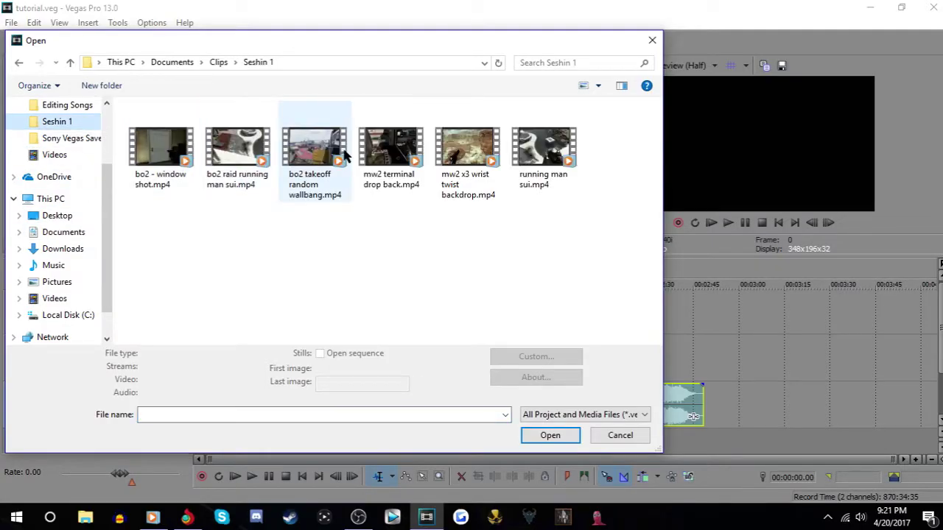
pyautogui.doubleClick(534, 151)
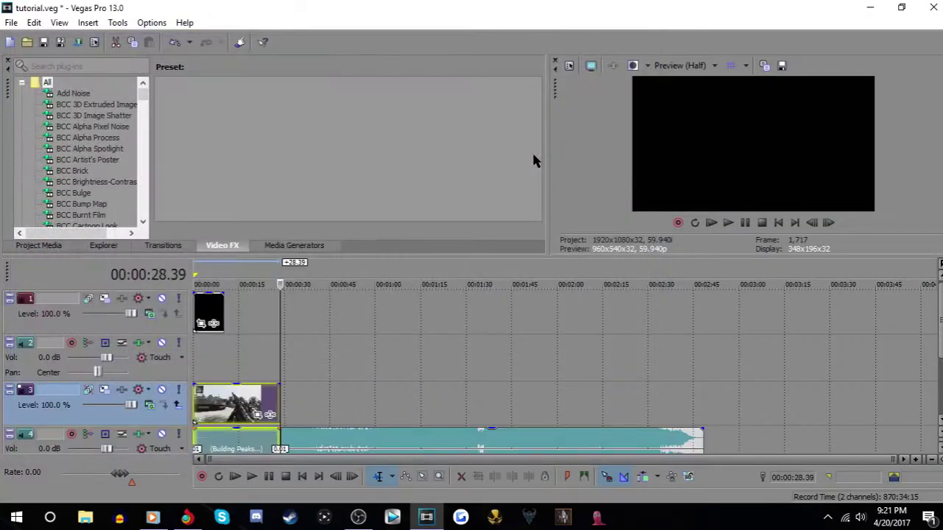
pyautogui.moveTo(219, 412); pyautogui.dragTo(255, 318)
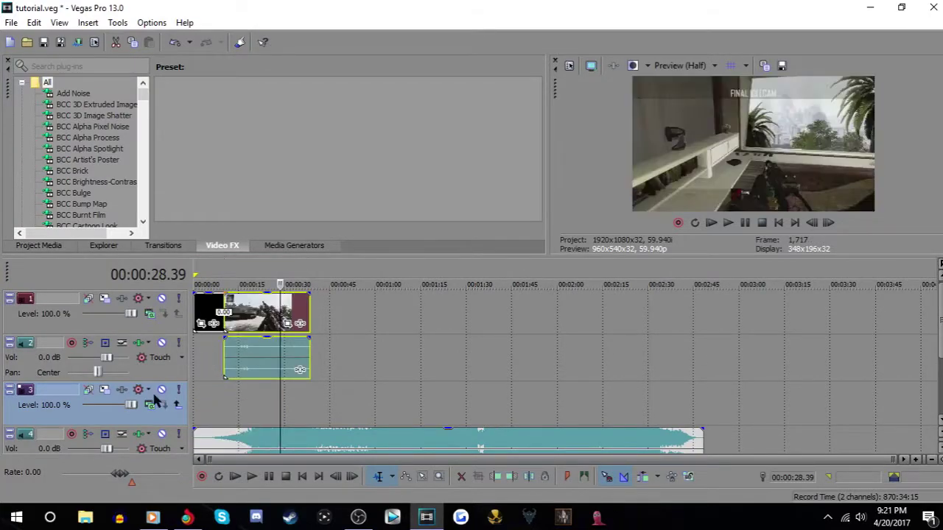
pyautogui.rightClick(156, 424)
pyautogui.click(223, 257)
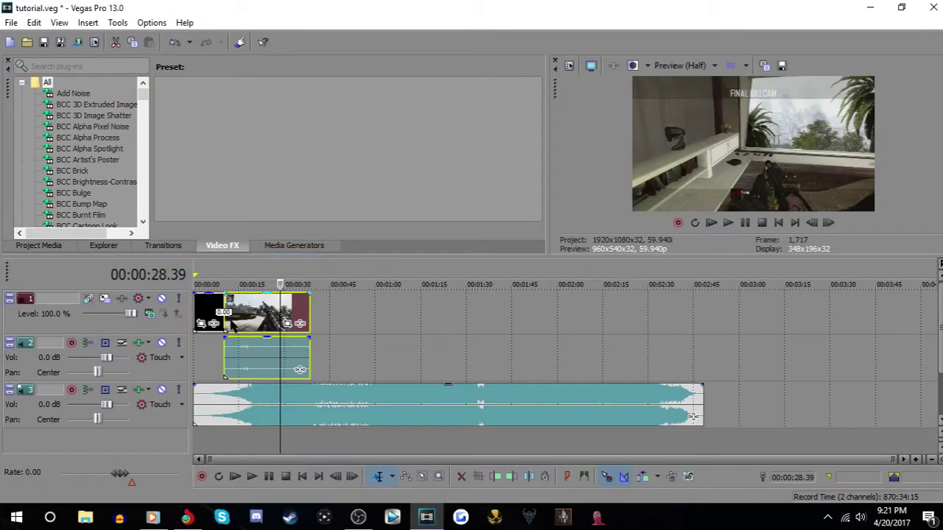
# Check the aspect ratio and resample switches in the running man sui clip's event properties
pyautogui.click(237, 322)
pyautogui.rightClick(237, 321)
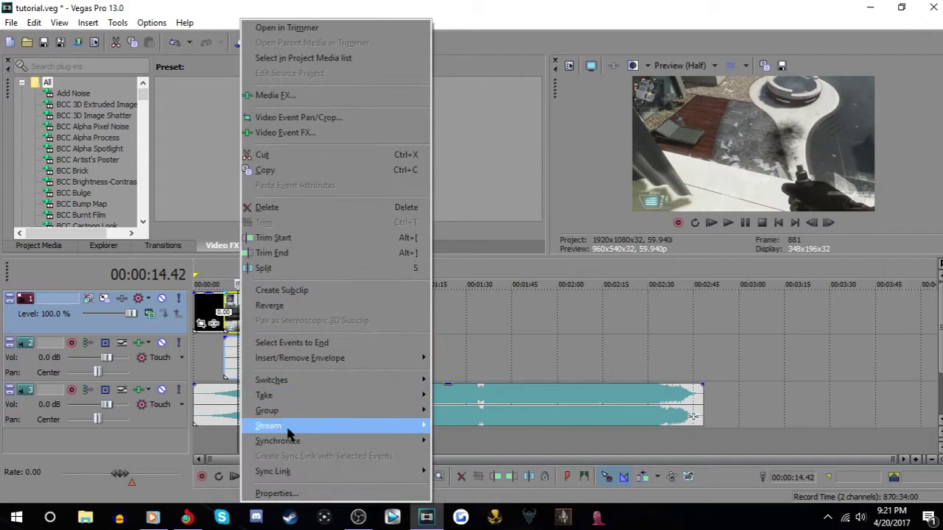
pyautogui.click(288, 492)
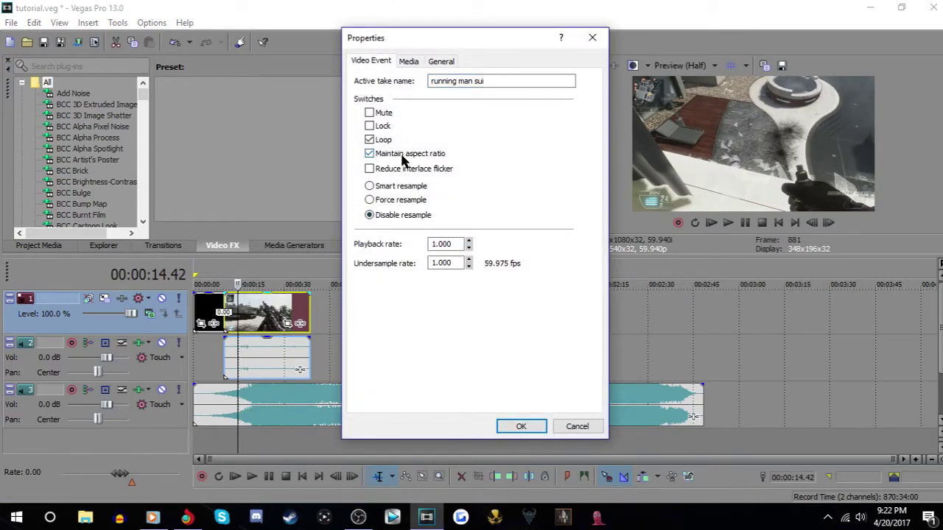
pyautogui.click(501, 423)
# Play back the timeline while lowering the song track's volume to -10.6 dB
pyautogui.click(213, 313)
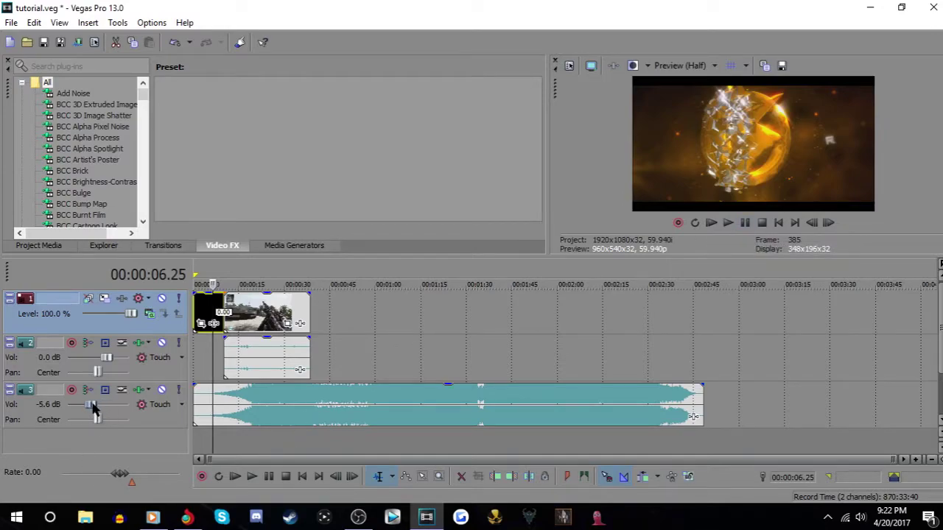
pyautogui.click(727, 223)
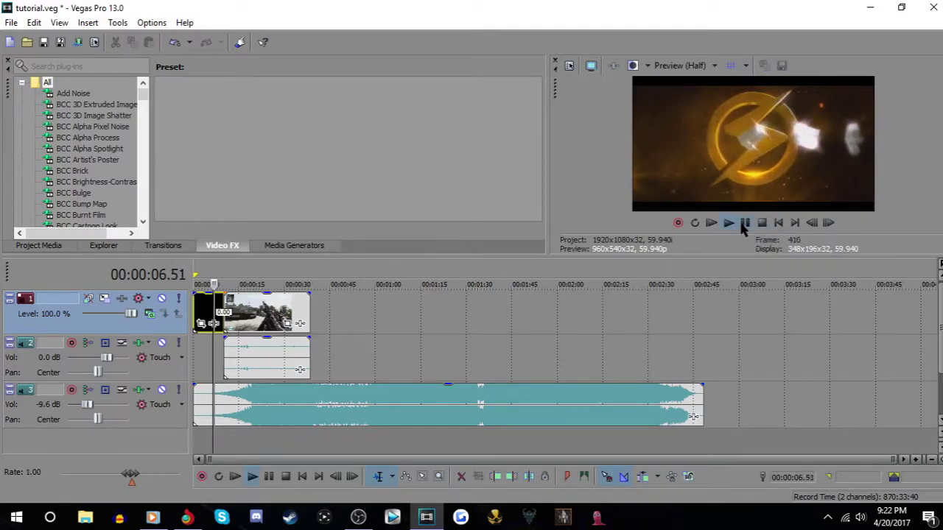
pyautogui.click(259, 445)
pyautogui.moveTo(86, 405); pyautogui.dragTo(84, 408)
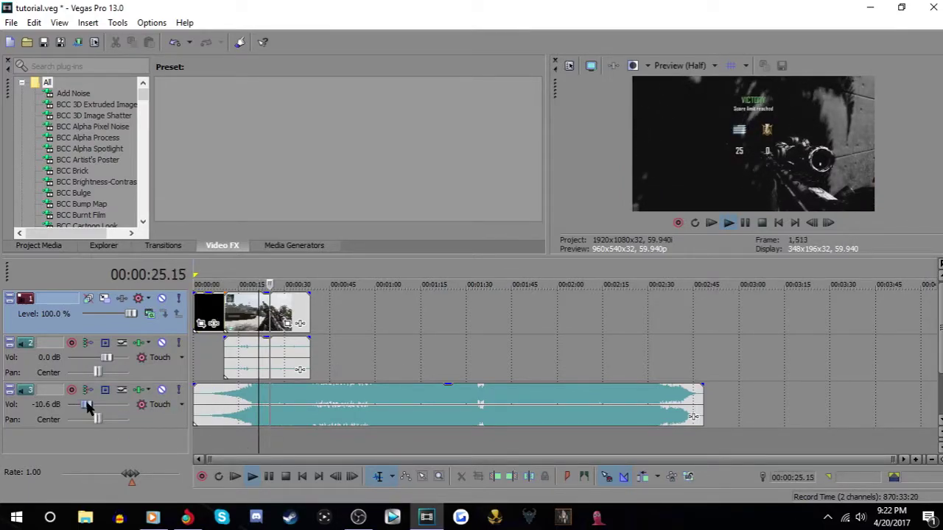
# Try lowering the gain of the song event itself on the timeline
pyautogui.moveTo(448, 384); pyautogui.dragTo(448, 415)
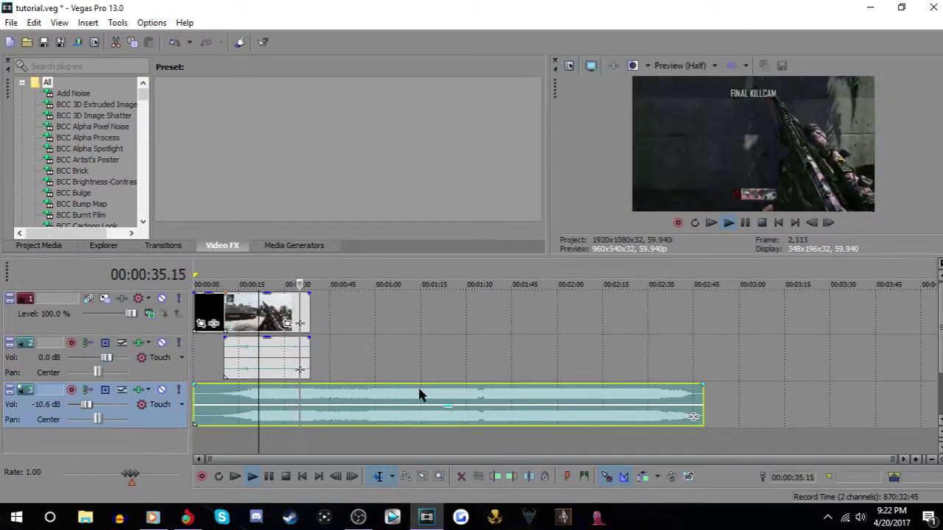
pyautogui.scroll(3, 448, 405)
pyautogui.scroll(9, 451, 404)
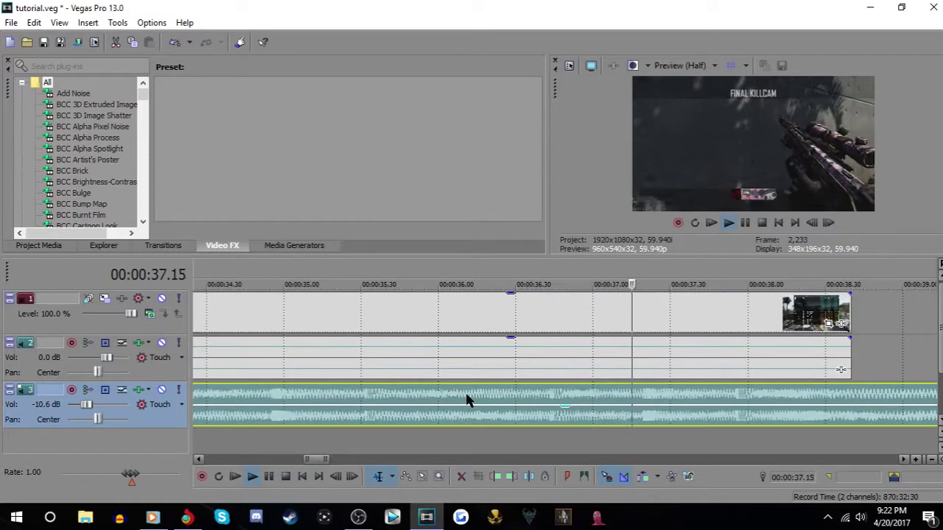
pyautogui.scroll(-7, 470, 399)
pyautogui.scroll(-5, 574, 409)
pyautogui.moveTo(469, 406); pyautogui.dragTo(464, 398)
# Restore the song event to full gain and set the song track's volume to about -25.6 dB during playback
pyautogui.moveTo(87, 412); pyautogui.dragTo(81, 409)
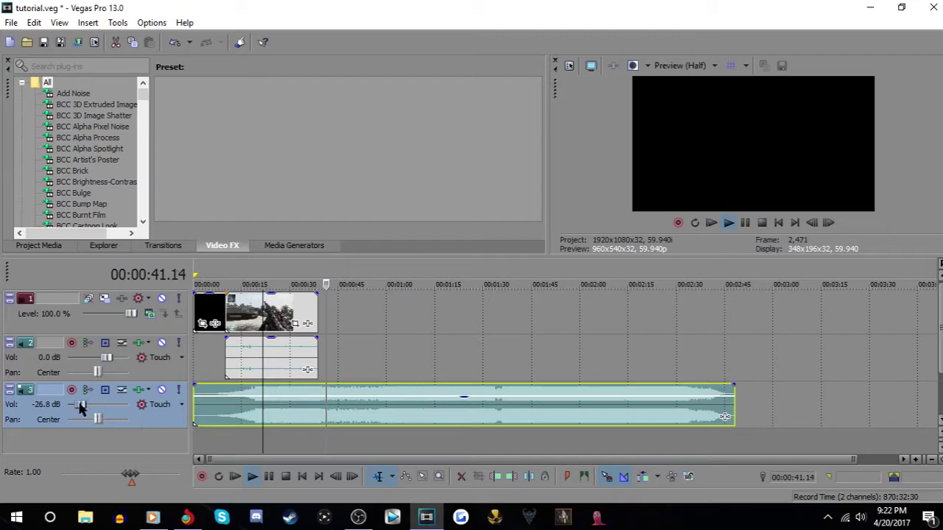
pyautogui.moveTo(467, 397); pyautogui.dragTo(470, 376)
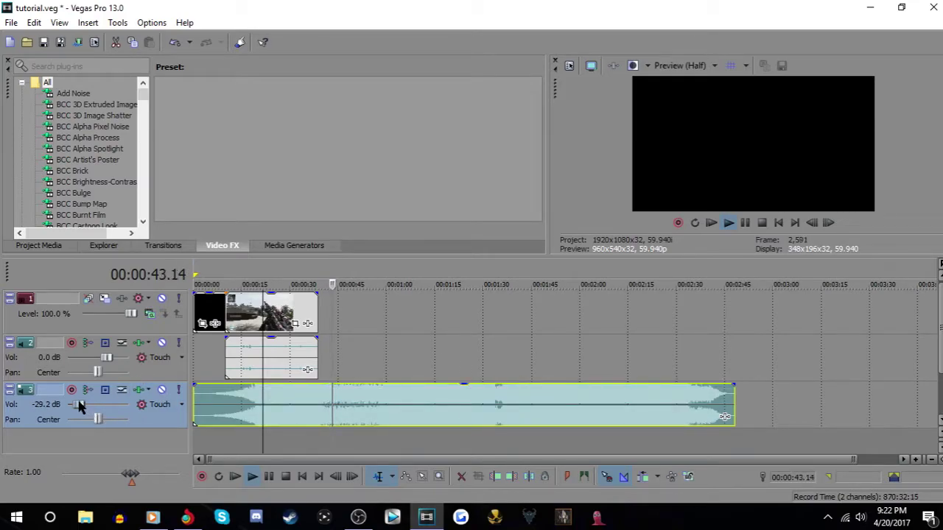
pyautogui.moveTo(79, 406); pyautogui.dragTo(83, 405)
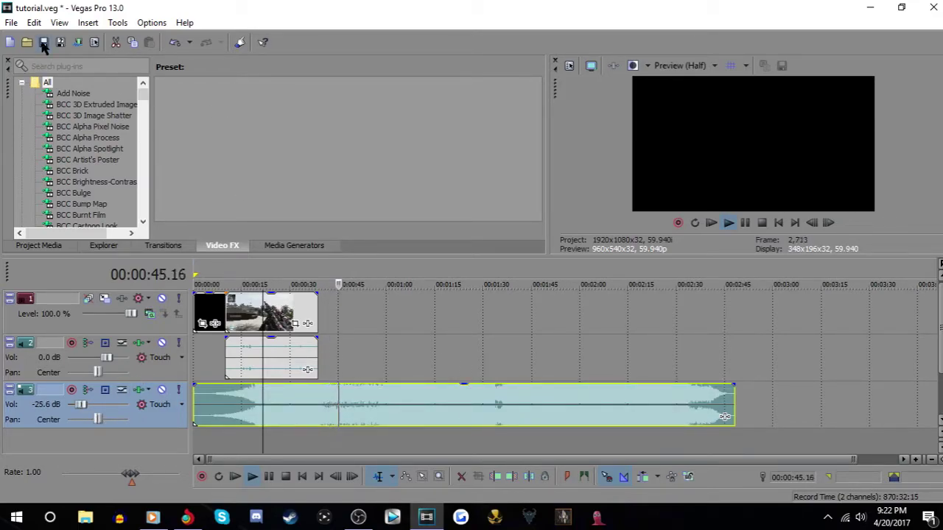
pyautogui.click(243, 434)
pyautogui.click(745, 223)
# Insert the BO2 - 5OS for SoaR.mp4 clip from the All of my Clips EVER folder right after the running man sui clip
pyautogui.click(321, 310)
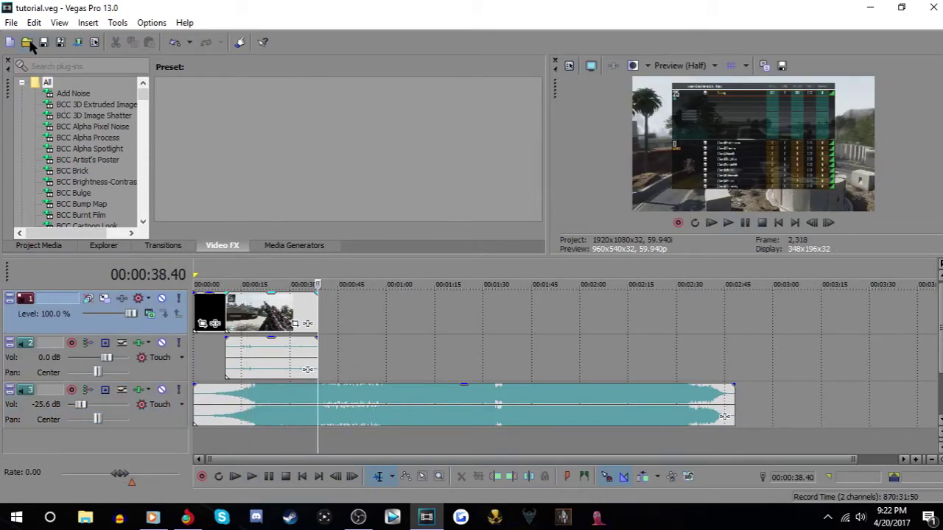
pyautogui.click(28, 42)
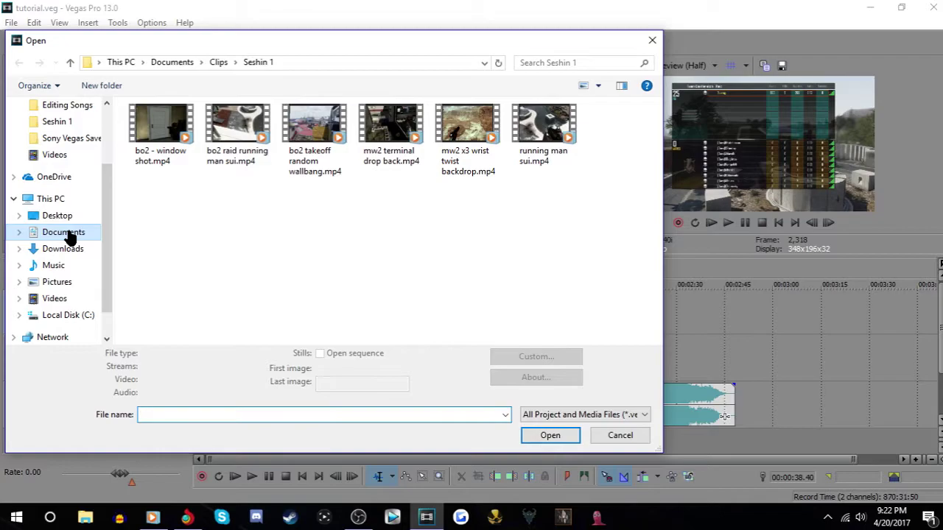
pyautogui.click(219, 63)
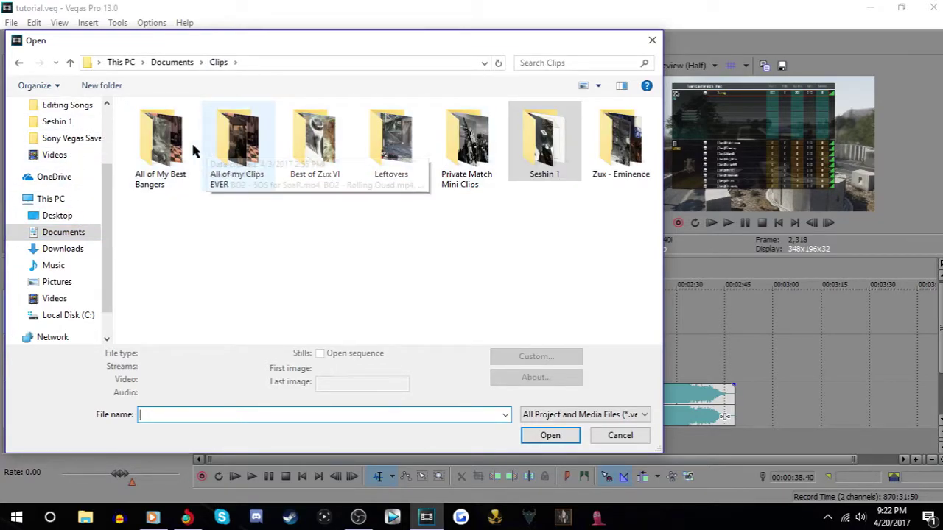
pyautogui.doubleClick(234, 147)
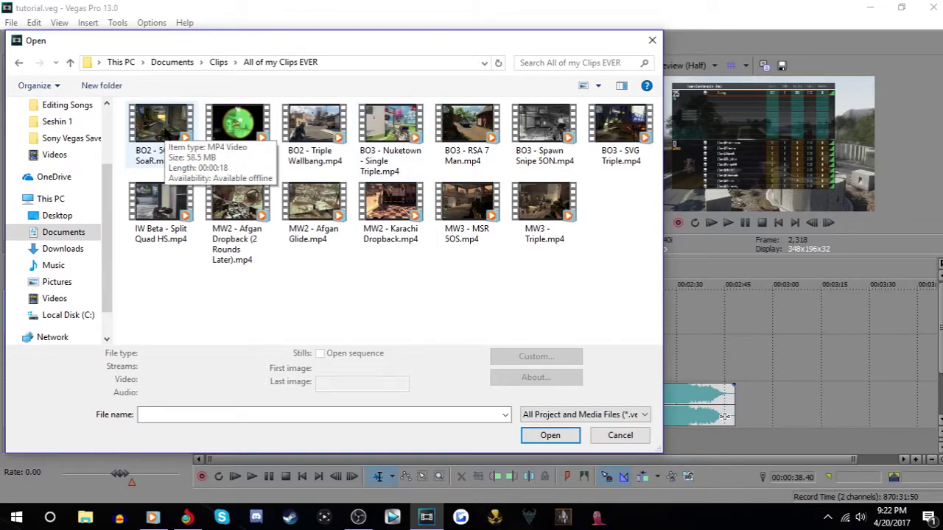
pyautogui.doubleClick(165, 131)
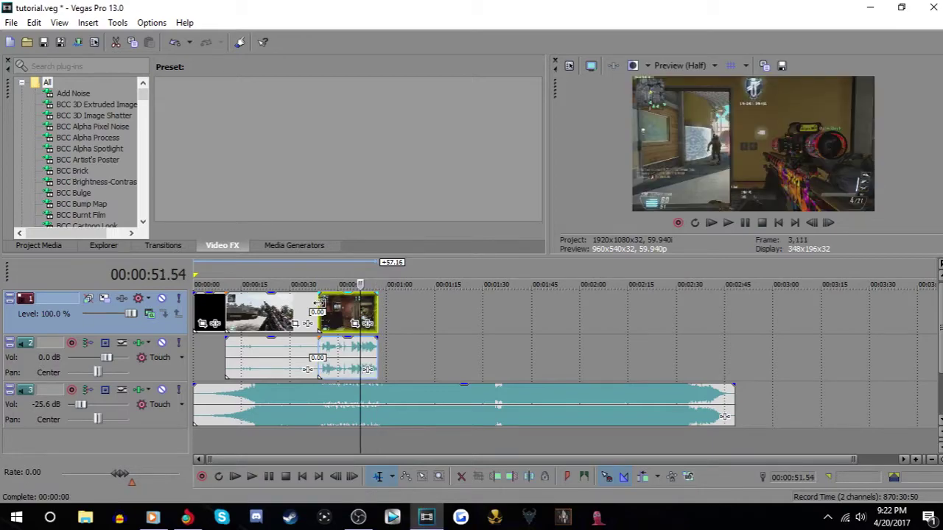
# Try to paste the running man sui clip's event attributes onto the newly added BO2 clip
pyautogui.rightClick(298, 317)
pyautogui.click(324, 170)
pyautogui.rightClick(332, 313)
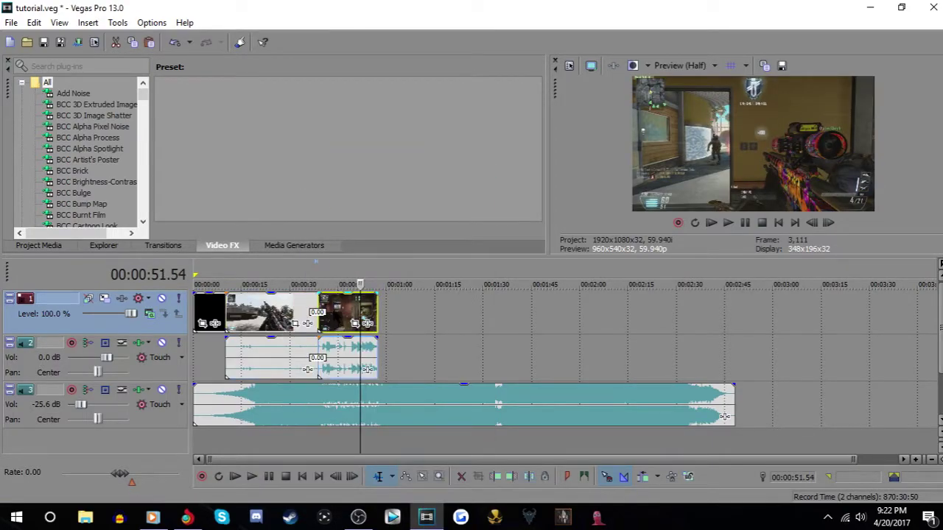
# Set the Superior Gold Intro event to Disable resample in its event properties
pyautogui.click(200, 303)
pyautogui.rightClick(195, 299)
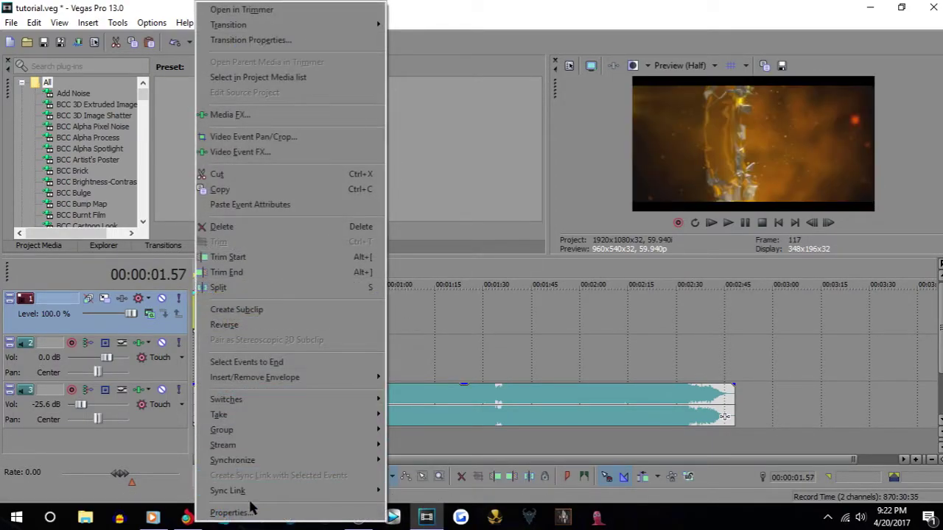
pyautogui.click(229, 513)
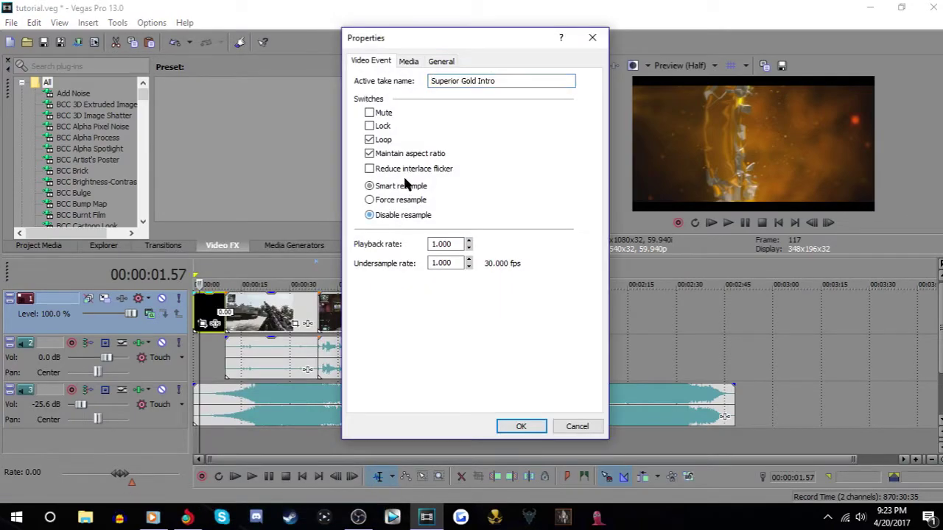
pyautogui.click(521, 426)
# Copy the intro event, paste its event attributes onto the BO2 clip, and save the project
pyautogui.rightClick(210, 311)
pyautogui.click(242, 171)
pyautogui.rightClick(344, 316)
pyautogui.click(398, 184)
pyautogui.click(43, 44)
# Move the BO2 clip about 48 seconds later and insert the Black Ops 2 Raid cinematic Dying 1 Angle 2.m4v after the running man clip
pyautogui.moveTo(329, 304); pyautogui.dragTo(484, 304)
pyautogui.click(316, 308)
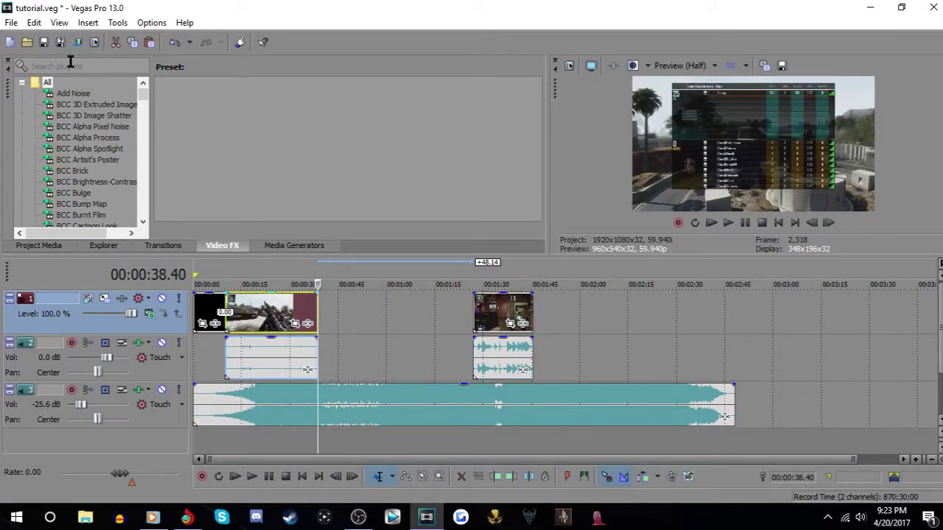
pyautogui.click(28, 43)
pyautogui.click(73, 232)
pyautogui.doubleClick(180, 169)
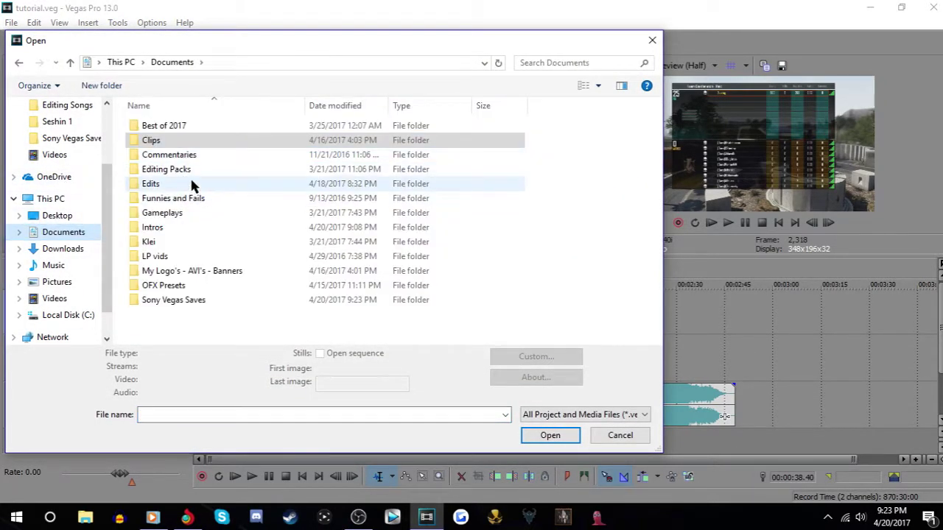
pyautogui.doubleClick(184, 140)
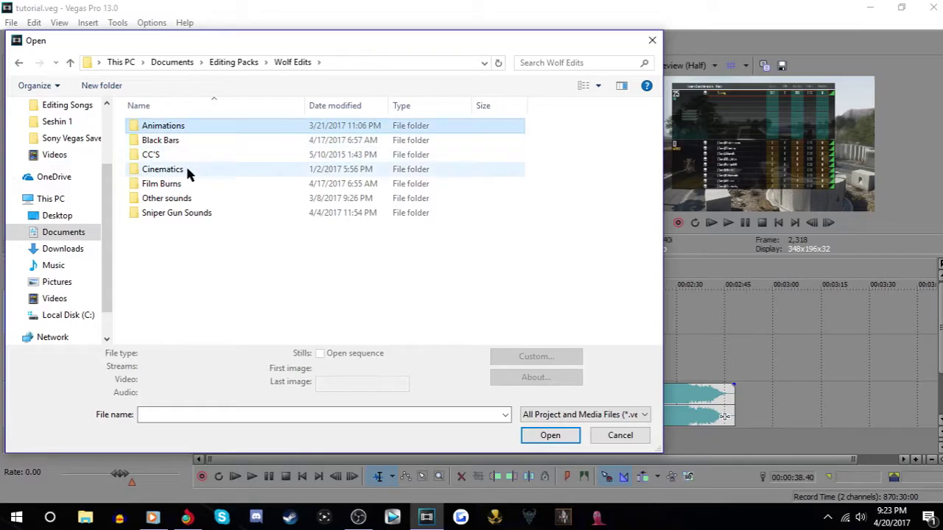
pyautogui.doubleClick(185, 169)
pyautogui.doubleClick(190, 126)
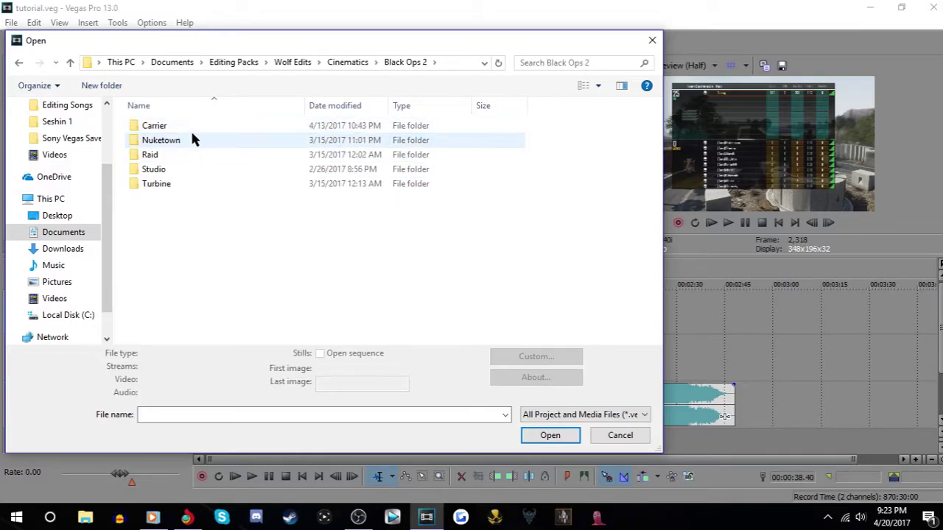
pyautogui.click(178, 156)
pyautogui.doubleClick(177, 155)
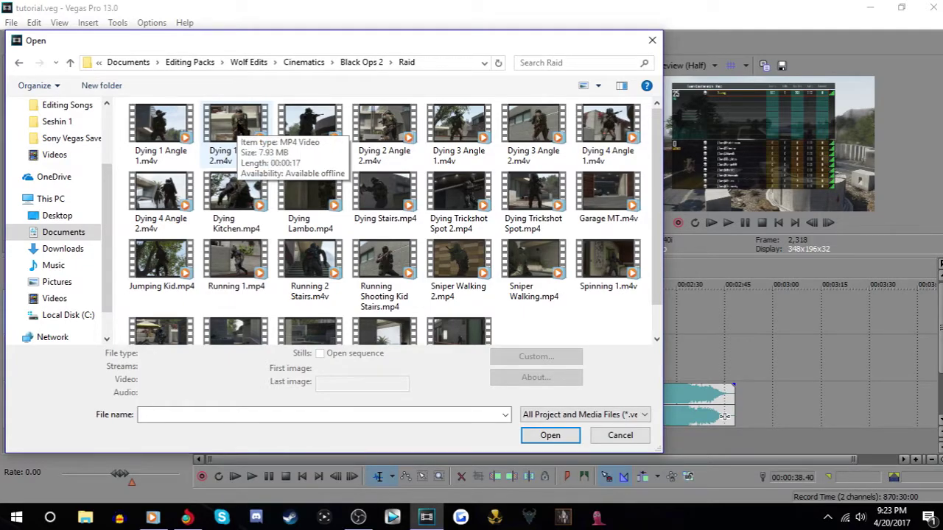
pyautogui.doubleClick(236, 121)
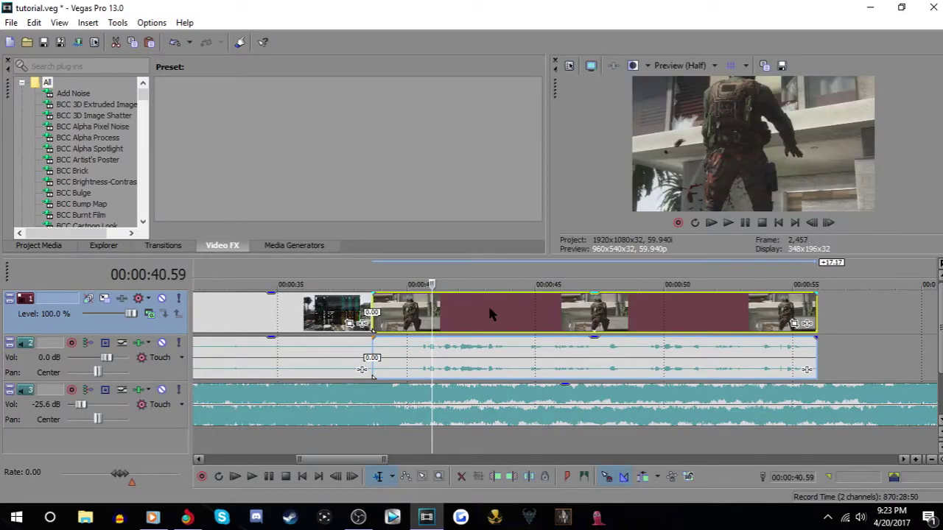
# Paste the copied event attributes onto the Raid cinematic clip
pyautogui.rightClick(398, 301)
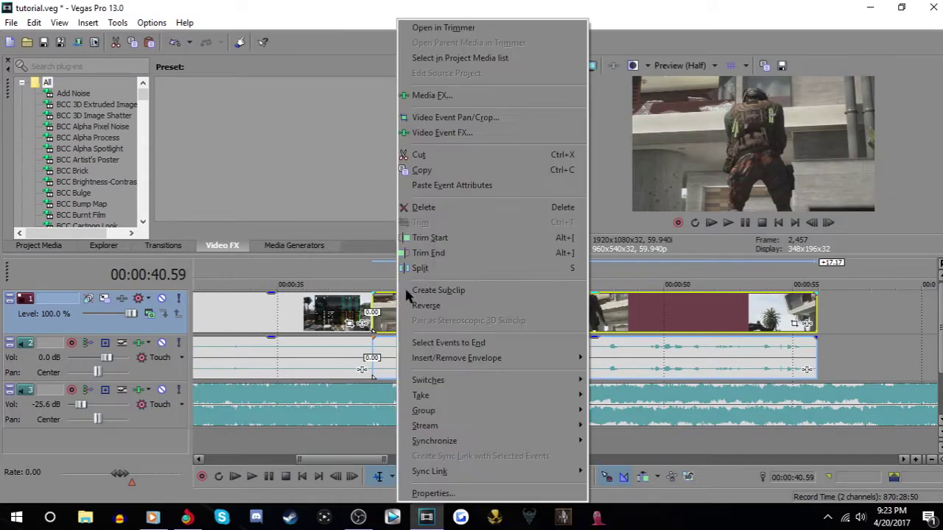
pyautogui.click(451, 185)
pyautogui.click(443, 318)
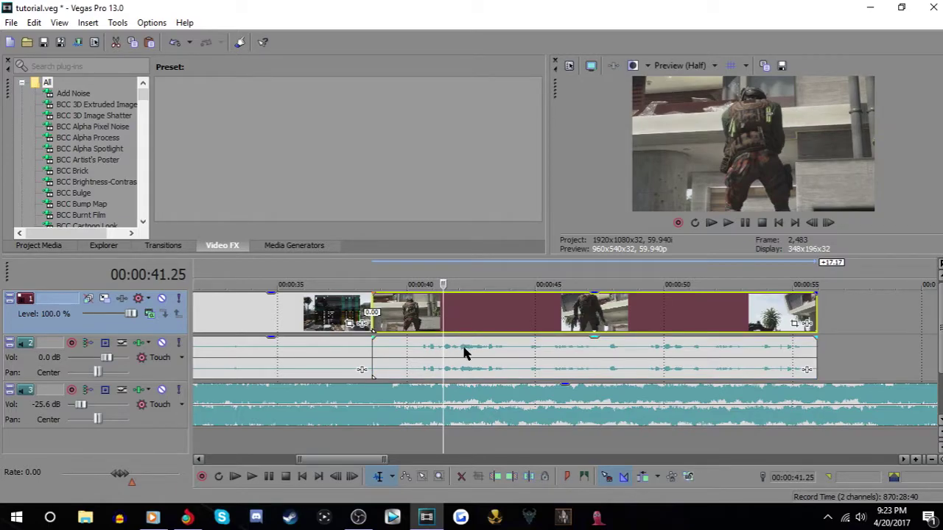
# Delete the Raid cinematic's audio event, keeping its video, and save the project
pyautogui.doubleClick(496, 353)
pyautogui.click(496, 354)
pyautogui.moveTo(459, 354); pyautogui.dragTo(507, 369)
pyautogui.click(469, 320)
pyautogui.rightClick(507, 376)
pyautogui.click(537, 225)
pyautogui.click(413, 313)
pyautogui.scroll(-4, 462, 317)
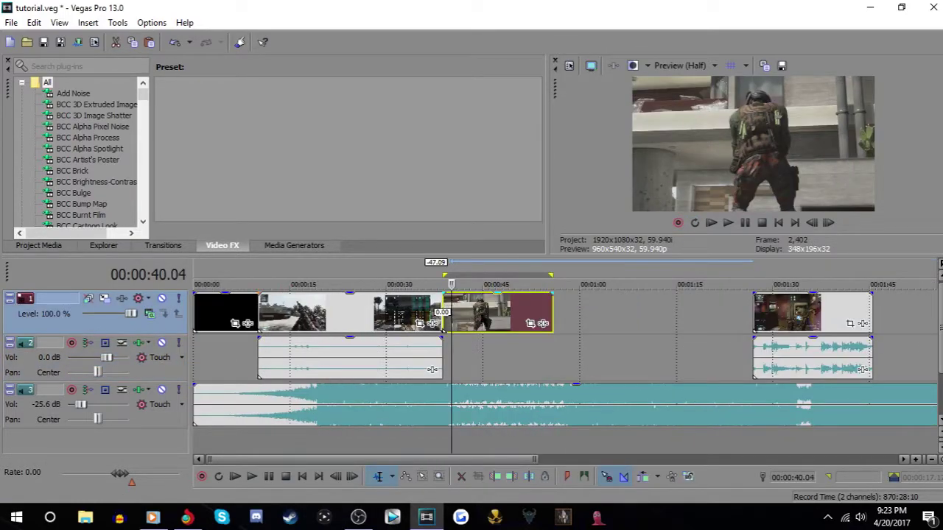
pyautogui.click(45, 42)
# Trim the Raid cinematic to about 6 seconds and move it about 19 seconds later on the timeline
pyautogui.scroll(2, 626, 288)
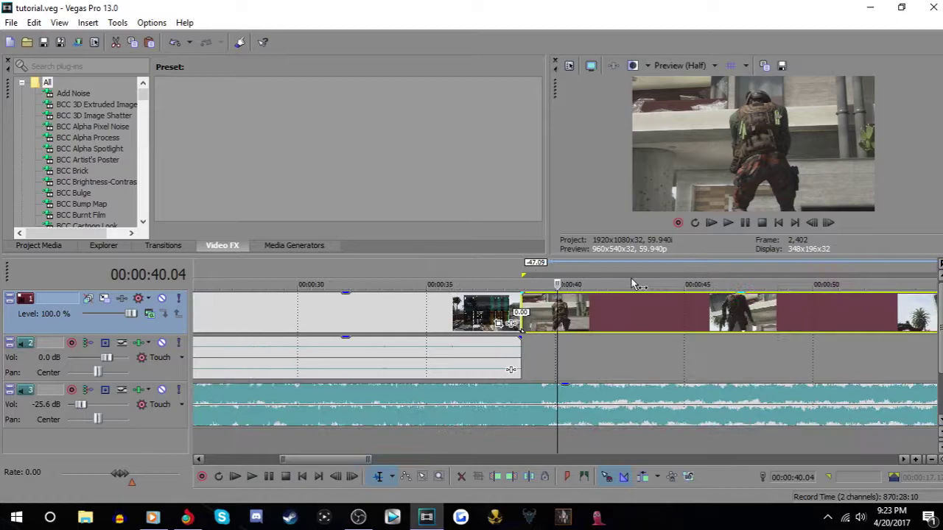
pyautogui.moveTo(706, 313); pyautogui.dragTo(623, 310)
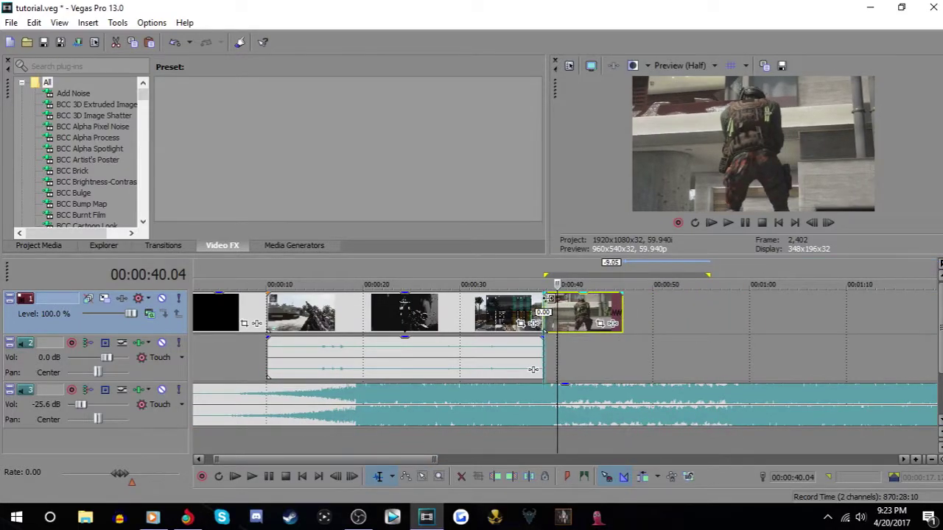
pyautogui.moveTo(549, 298); pyautogui.dragTo(554, 298)
pyautogui.moveTo(620, 306); pyautogui.dragTo(769, 310)
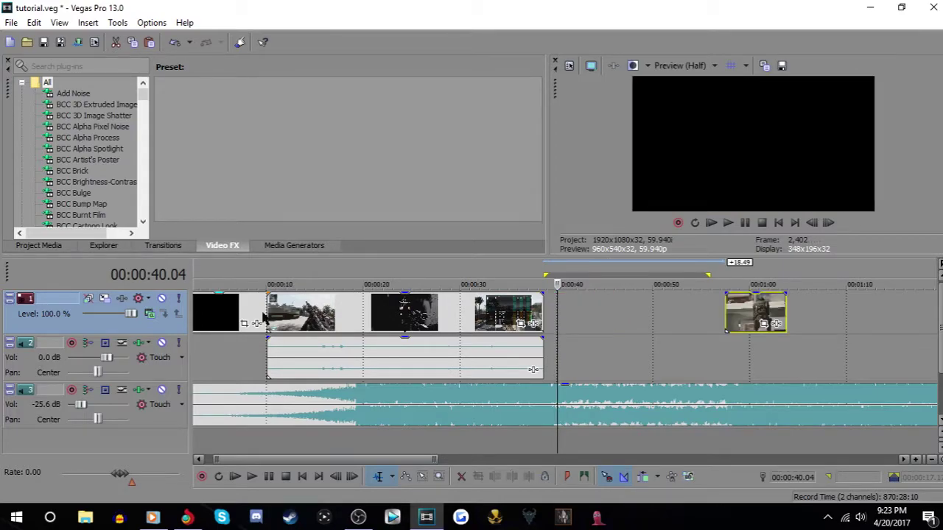
# Trim off the song's quiet opening at the timeline start and replay the montage from the beginning
pyautogui.click(264, 315)
pyautogui.click(778, 223)
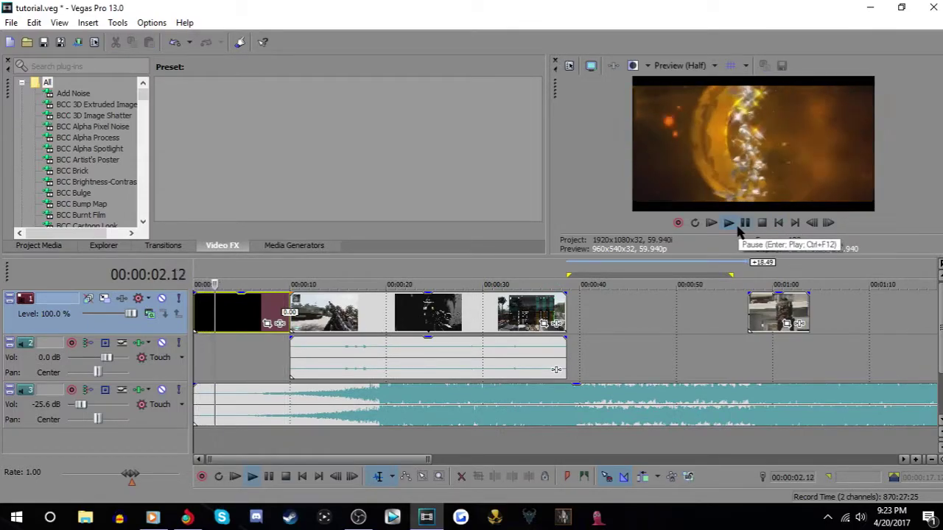
pyautogui.click(201, 398)
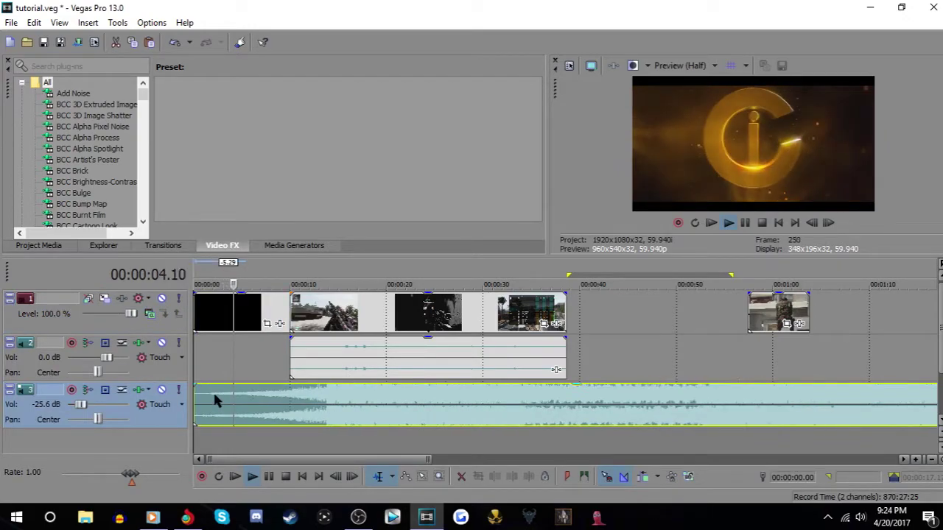
pyautogui.click(777, 224)
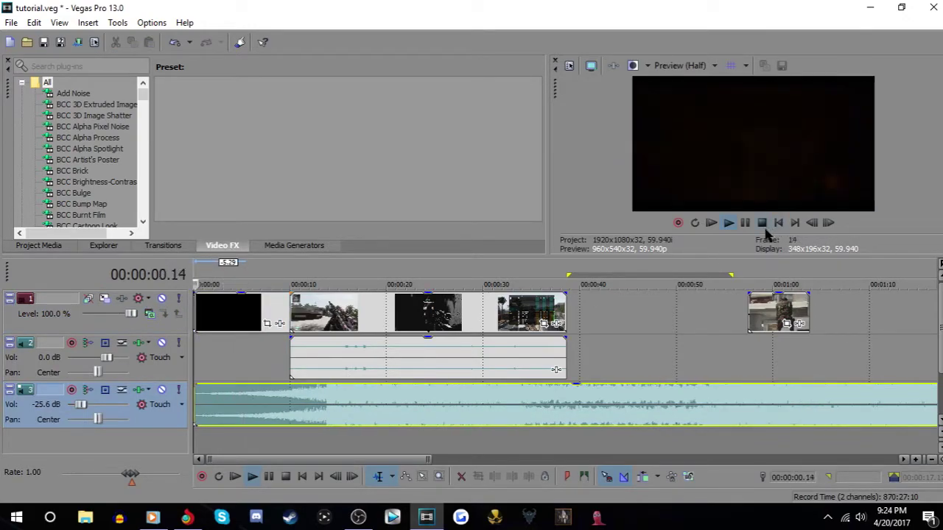
# Add a slow-curve fade-in about 3 seconds long to the start of the song
pyautogui.moveTo(193, 384); pyautogui.dragTo(221, 387)
pyautogui.rightClick(222, 386)
pyautogui.rightClick(218, 387)
pyautogui.click(245, 438)
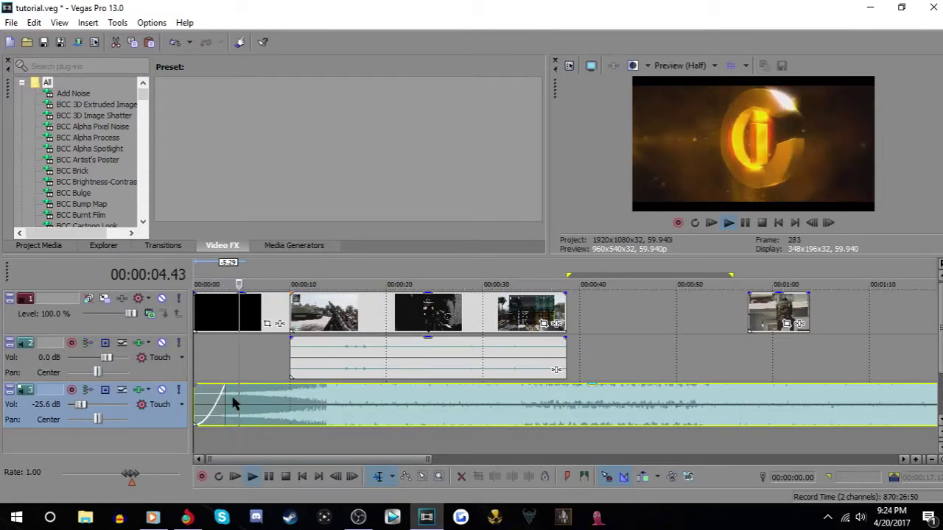
# Add a fade-in about 3 seconds long to the intro clip and change its fade type
pyautogui.moveTo(195, 294); pyautogui.dragTo(219, 300)
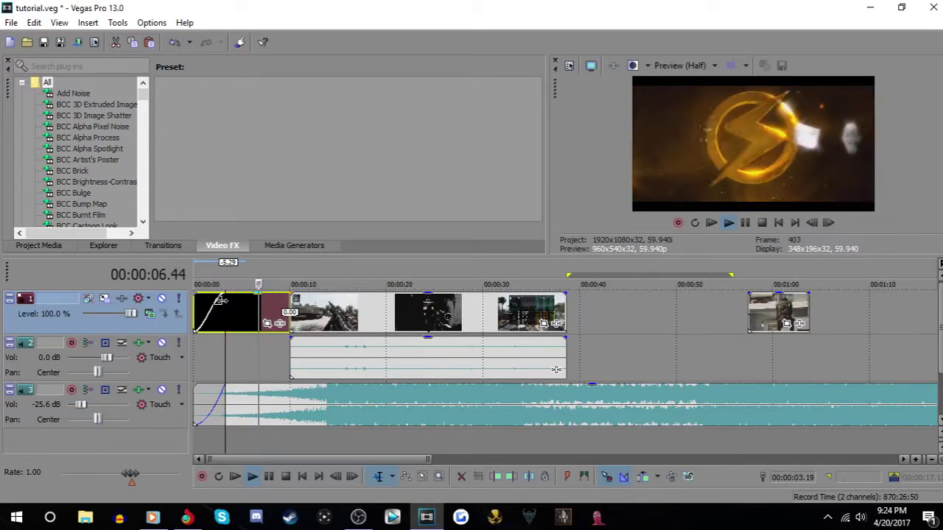
pyautogui.rightClick(220, 301)
pyautogui.moveTo(322, 23)
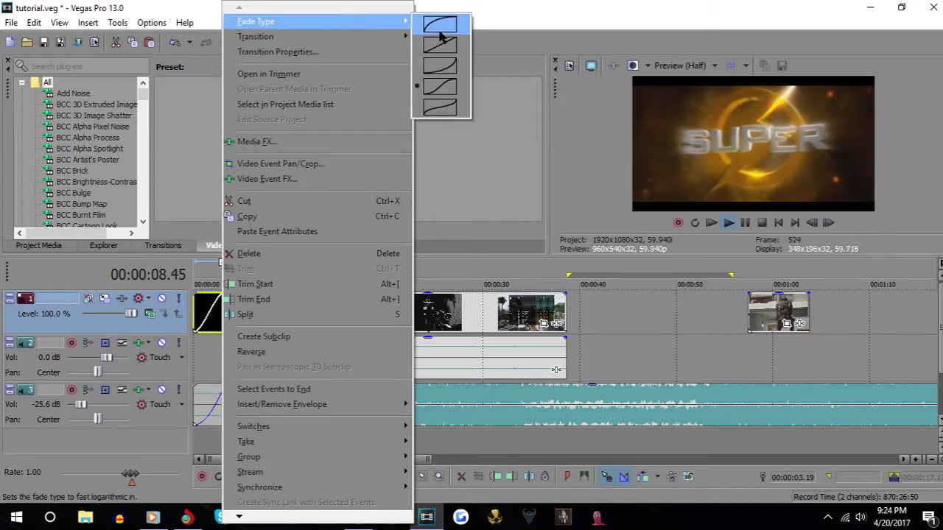
pyautogui.click(440, 29)
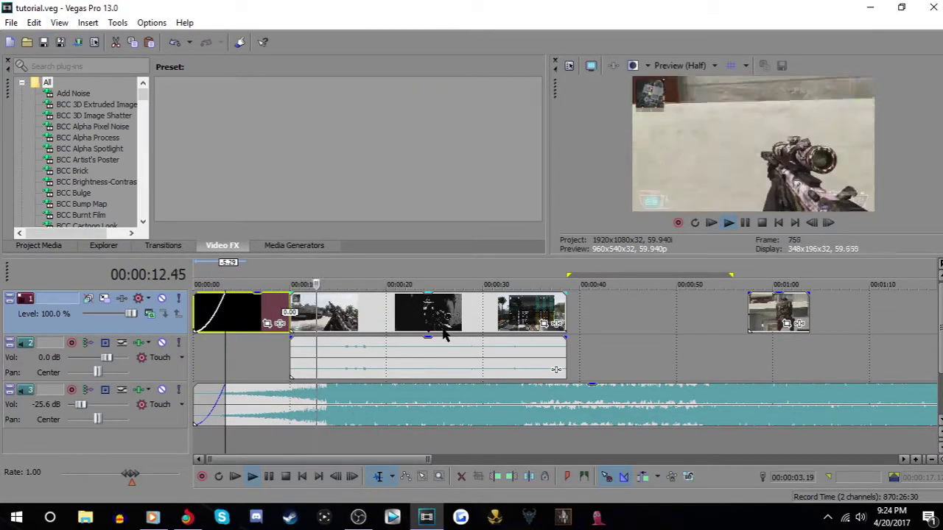
# Trim about 2.4 seconds off the start of the running man sui clip, keeping it flush with the intro, and check it in playback
pyautogui.moveTo(291, 304)
pyautogui.mouseDown()
pyautogui.moveTo(315, 304)
pyautogui.moveTo(303, 312)
pyautogui.mouseUp()
pyautogui.click(322, 443)
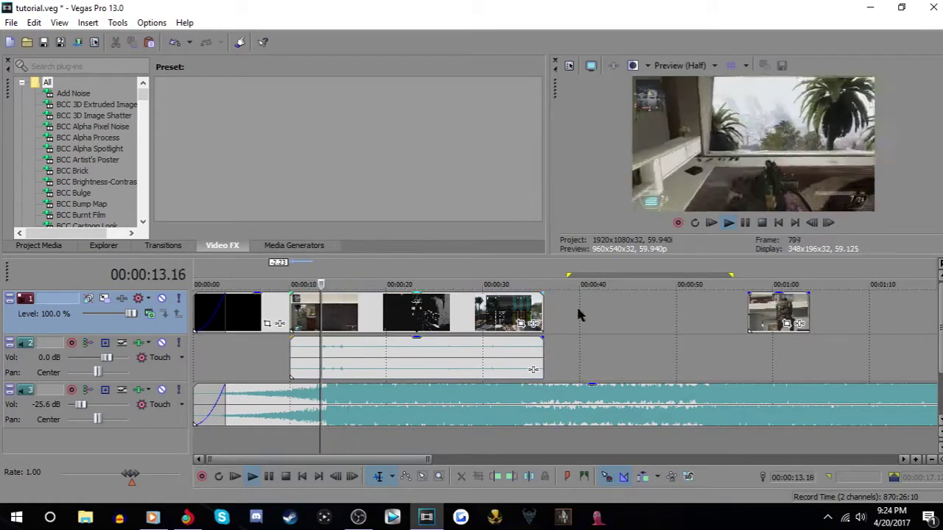
pyautogui.click(745, 223)
# Place a marker at the song's beat drop at 00:00:13.51
pyautogui.scroll(8, 471, 395)
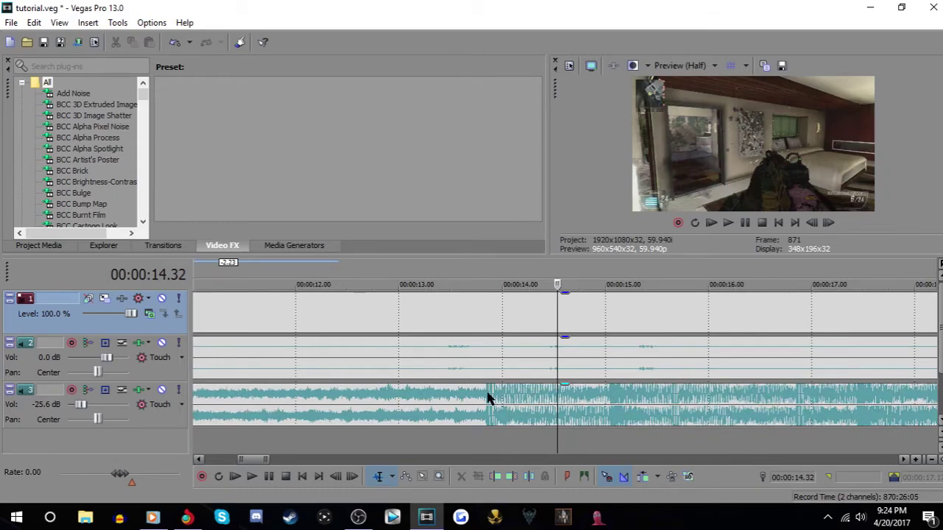
pyautogui.click(488, 398)
pyautogui.click(796, 223)
pyautogui.scroll(-10, 664, 327)
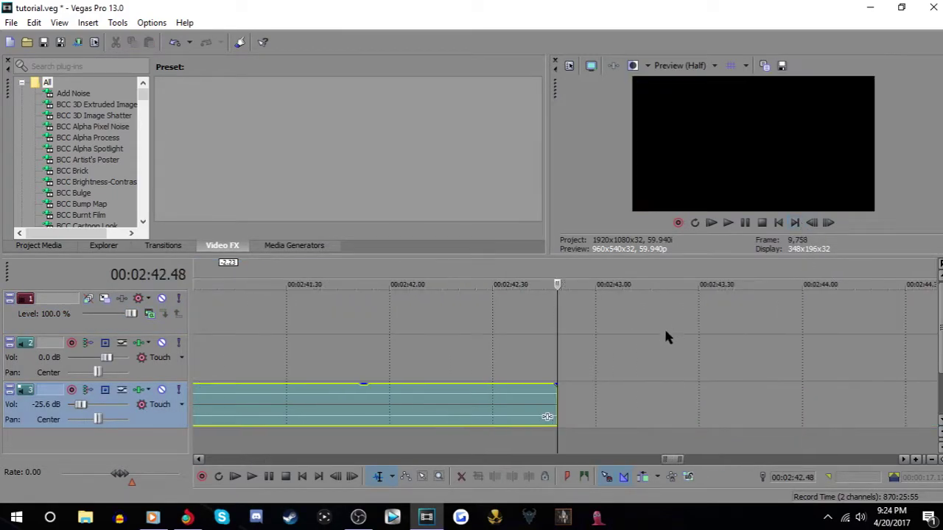
pyautogui.click(234, 430)
pyautogui.scroll(10, 374, 445)
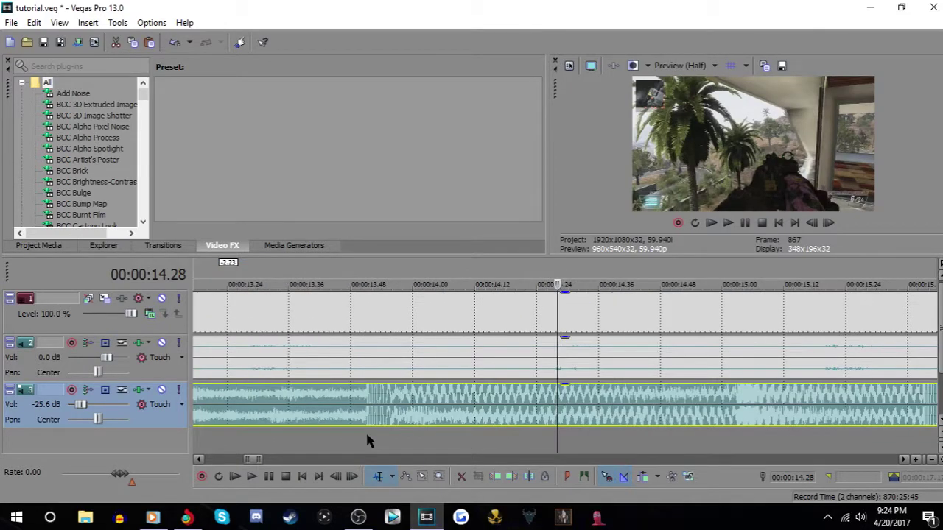
pyautogui.click(369, 441)
pyautogui.scroll(3, 560, 423)
pyautogui.scroll(-3, 573, 439)
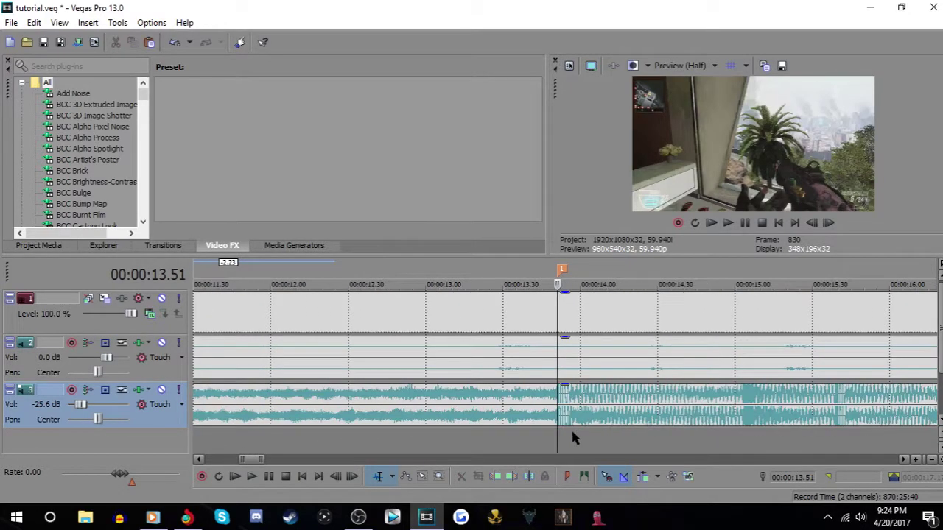
# Select the running man sui clip at the beat-drop marker and save the project
pyautogui.click(563, 328)
pyautogui.scroll(2, 568, 415)
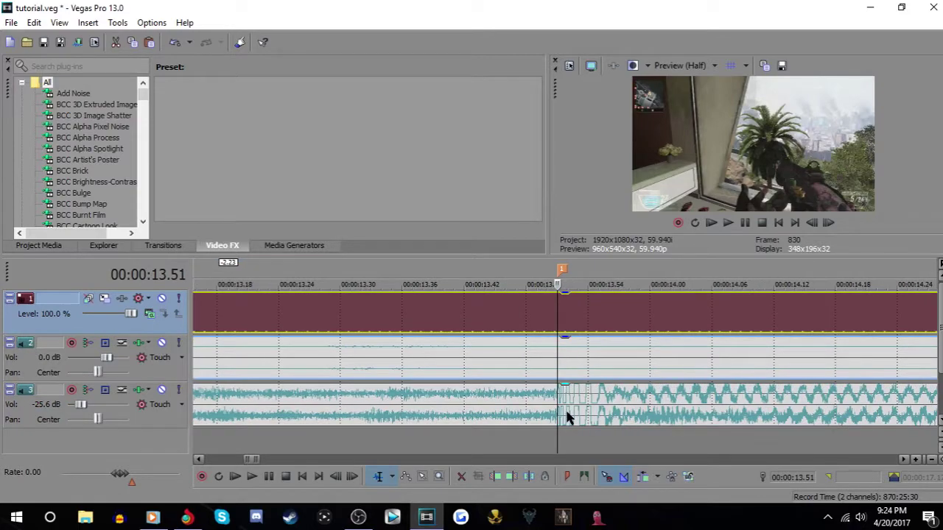
pyautogui.scroll(-3, 628, 403)
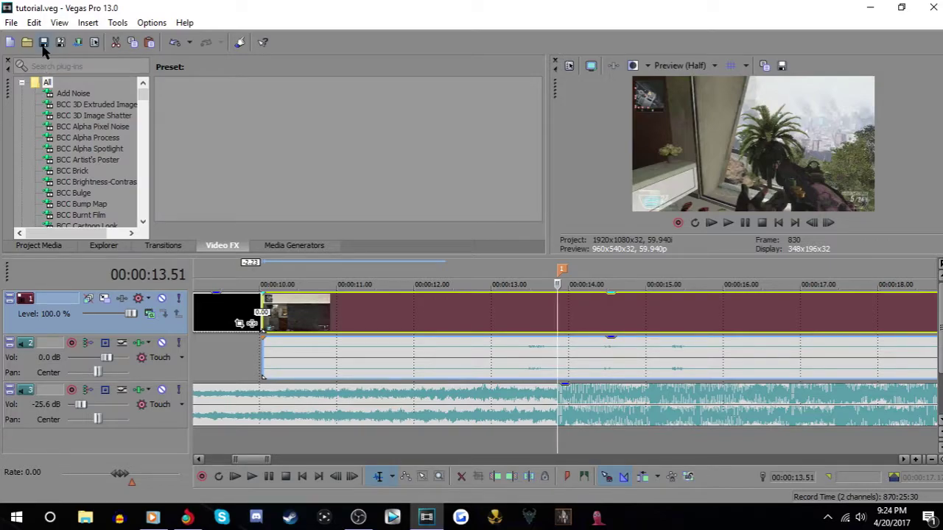
pyautogui.scroll(5, 565, 428)
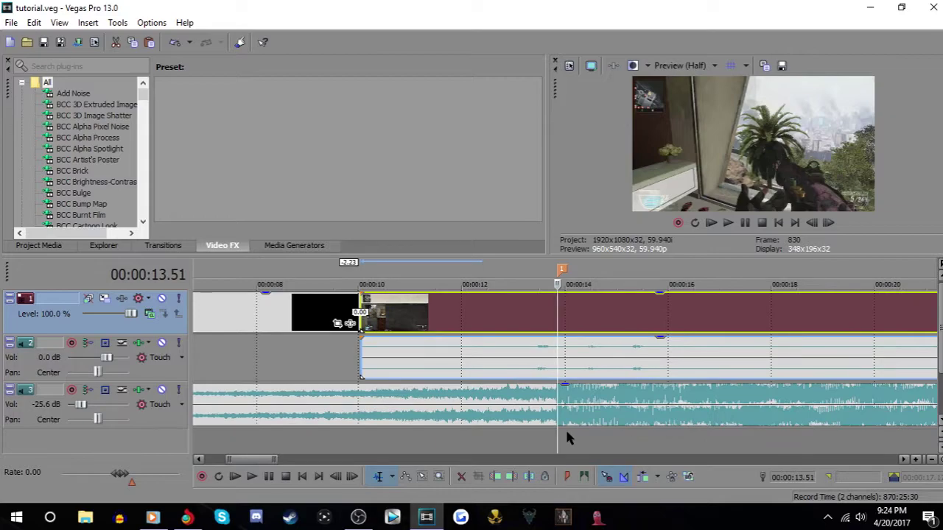
# Add a marker at the song's next strong beat at 00:00:15.03 and check it in playback
pyautogui.press('space')
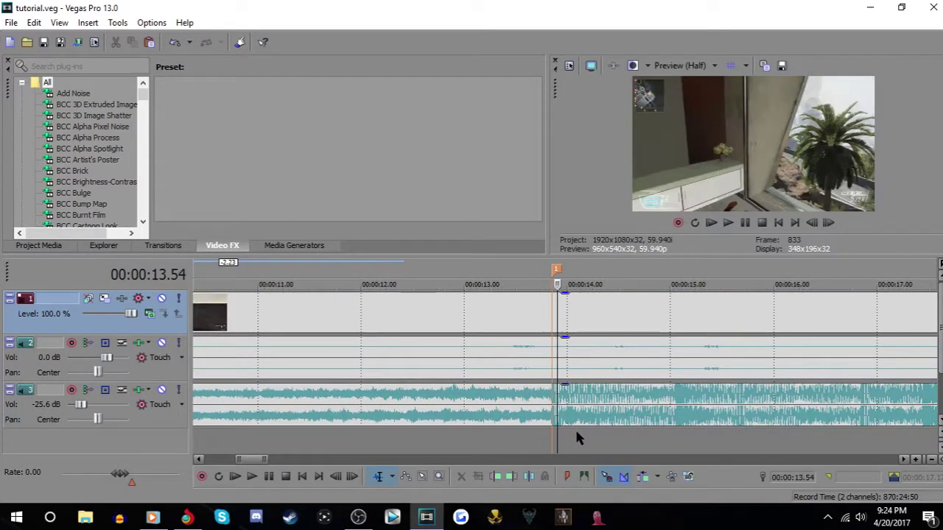
pyautogui.scroll(3, 596, 435)
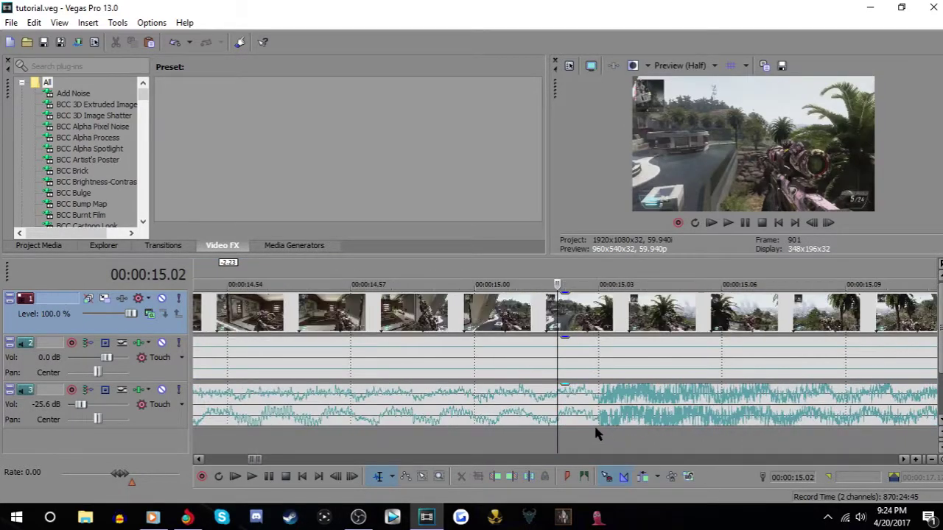
pyautogui.click(597, 428)
pyautogui.press('m')
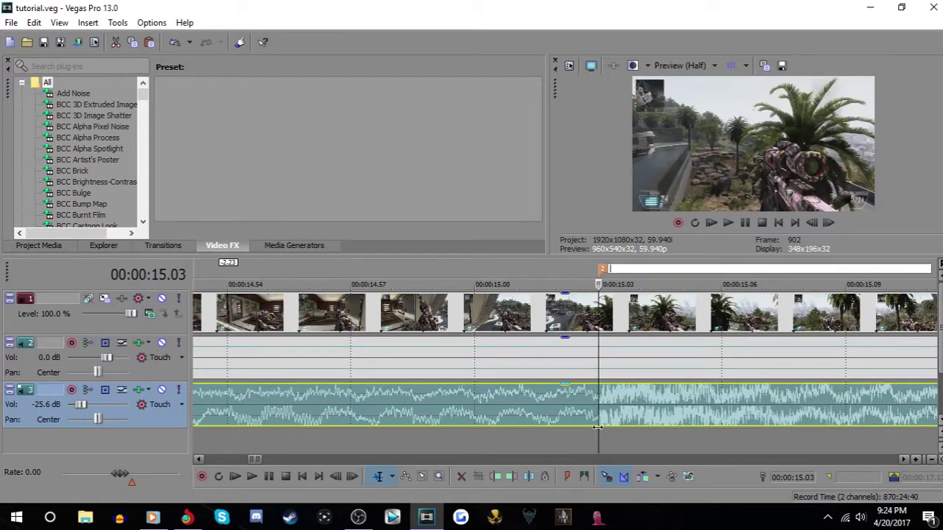
pyautogui.scroll(-8, 560, 431)
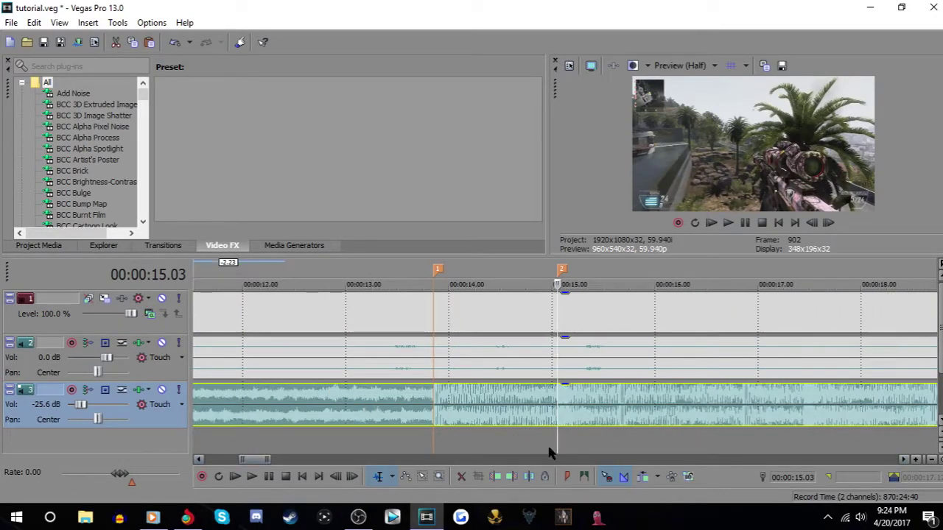
pyautogui.click(539, 444)
pyautogui.click(729, 223)
pyautogui.click(743, 224)
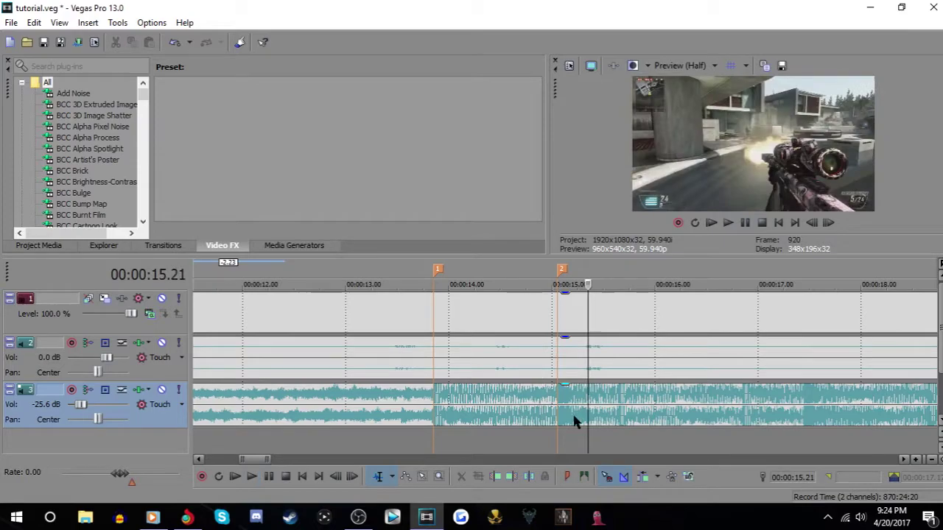
pyautogui.click(550, 441)
pyautogui.click(743, 227)
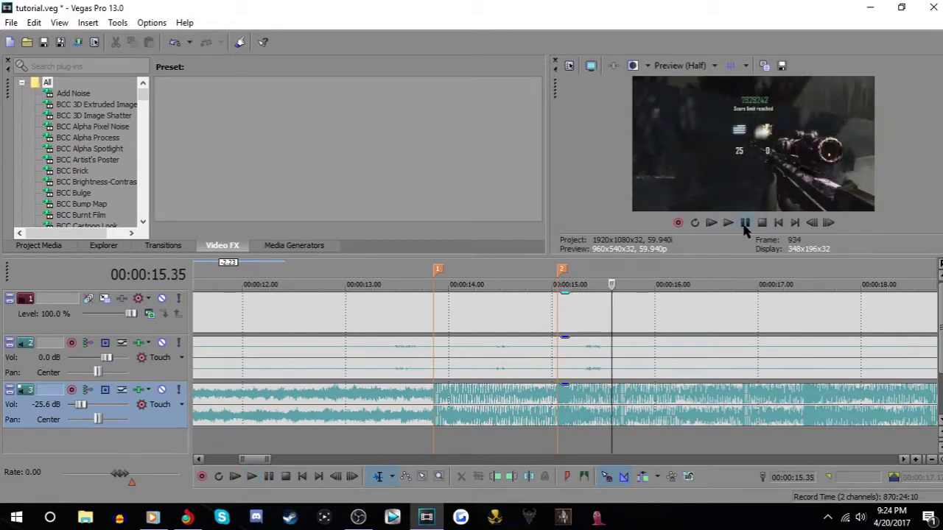
# Try silencing the gameplay clip's audio and listen to the song around the second marker
pyautogui.click(568, 343)
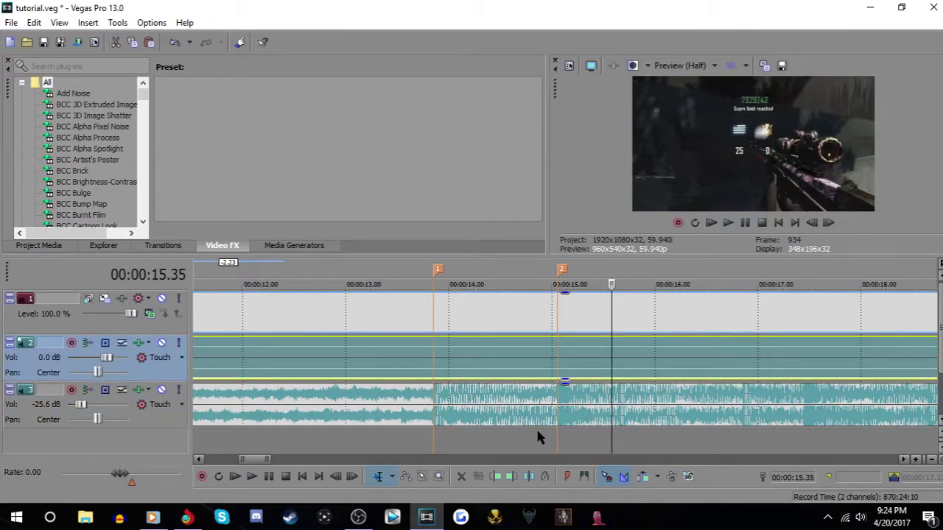
pyautogui.click(534, 441)
pyautogui.click(742, 223)
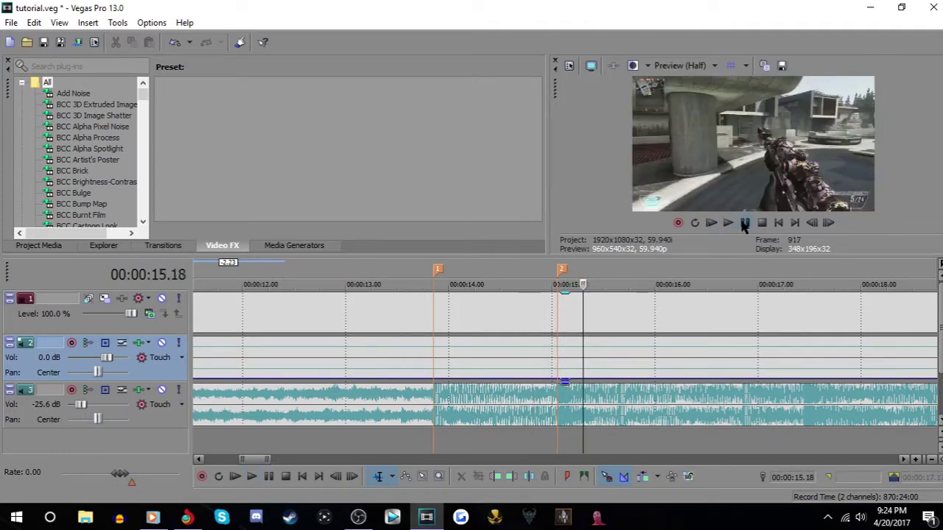
pyautogui.press('space')
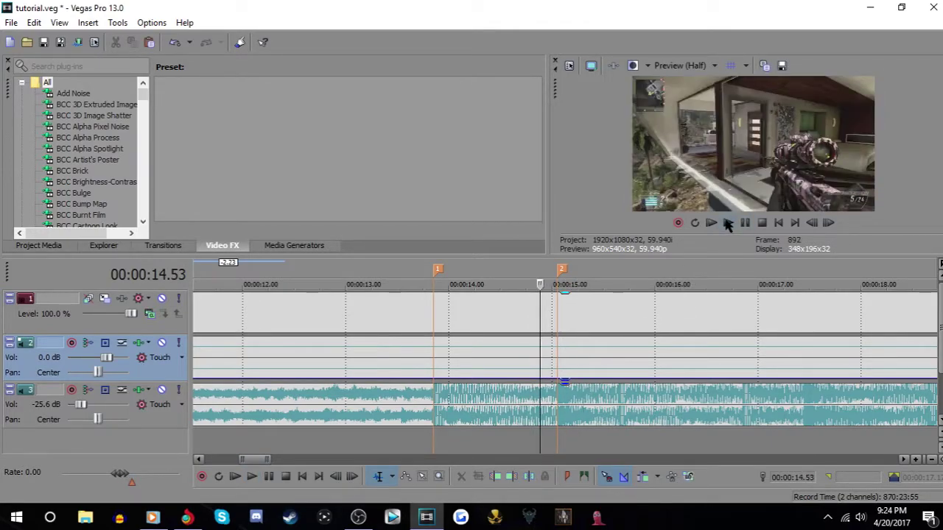
pyautogui.click(727, 223)
pyautogui.press('space')
pyautogui.click(727, 223)
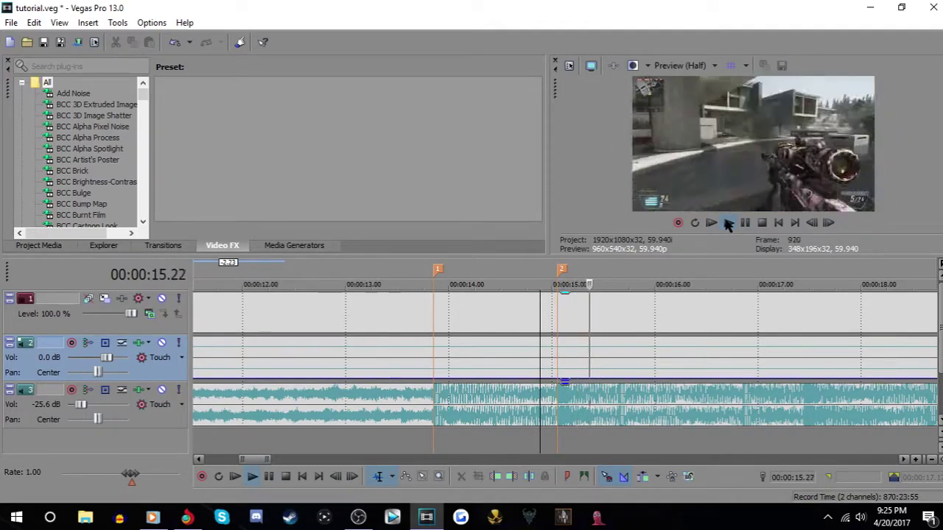
pyautogui.press('Return')
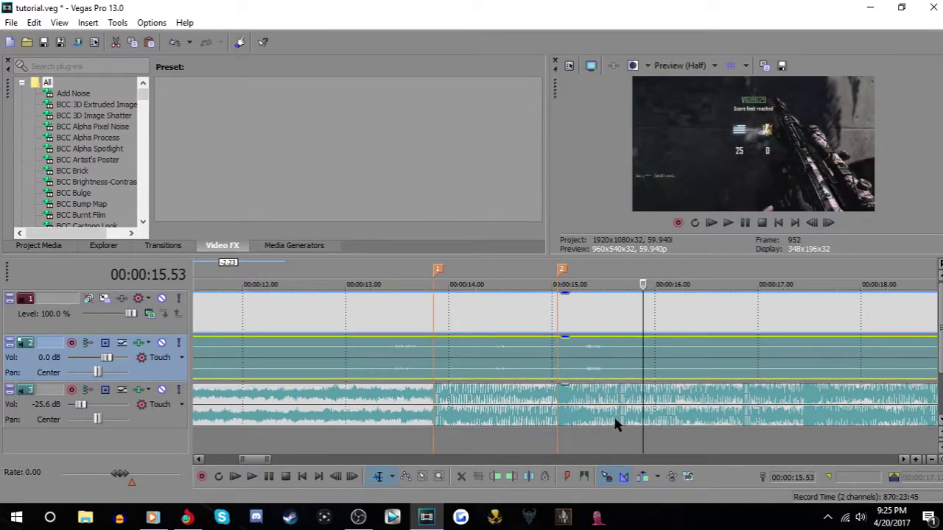
# Place a marker on the song's beat at 00:00:15.39
pyautogui.click(612, 428)
pyautogui.scroll(5, 594, 426)
pyautogui.click(636, 427)
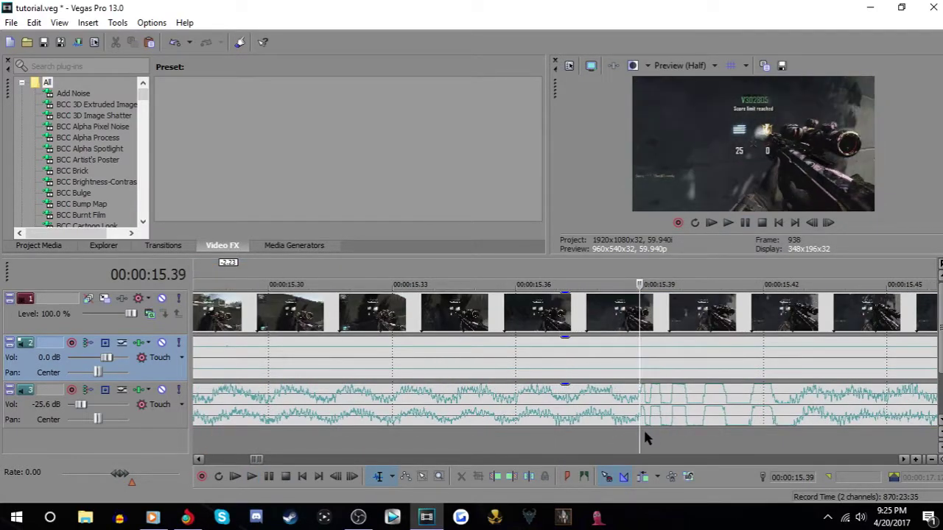
pyautogui.press('m')
pyautogui.scroll(-5, 631, 430)
pyautogui.scroll(3, 650, 440)
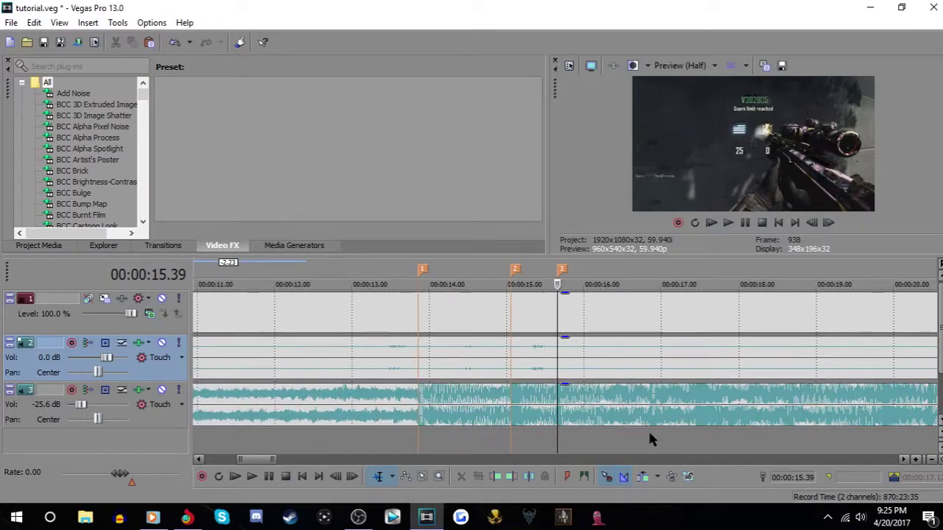
# Add markers on the song's next two beats at 00:00:16.51 and 00:00:17.27
pyautogui.click(742, 222)
pyautogui.scroll(3, 696, 366)
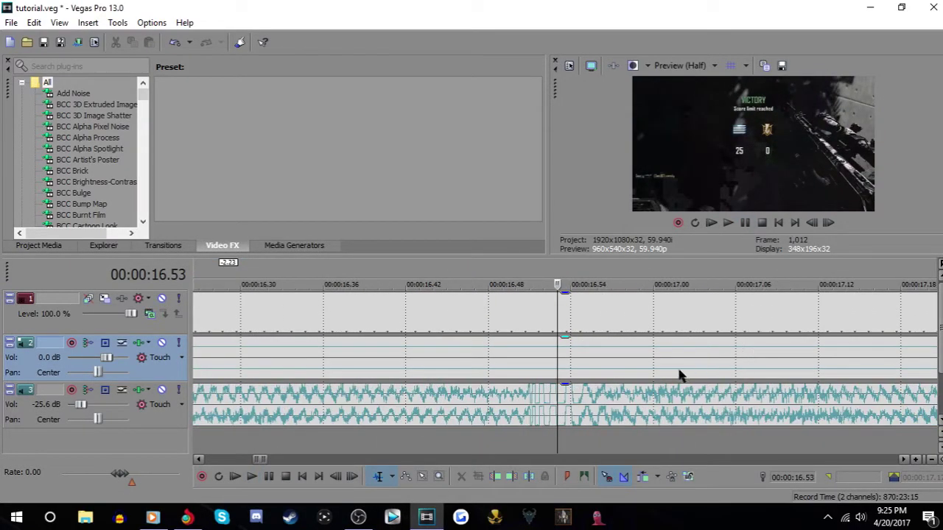
pyautogui.scroll(-3, 624, 435)
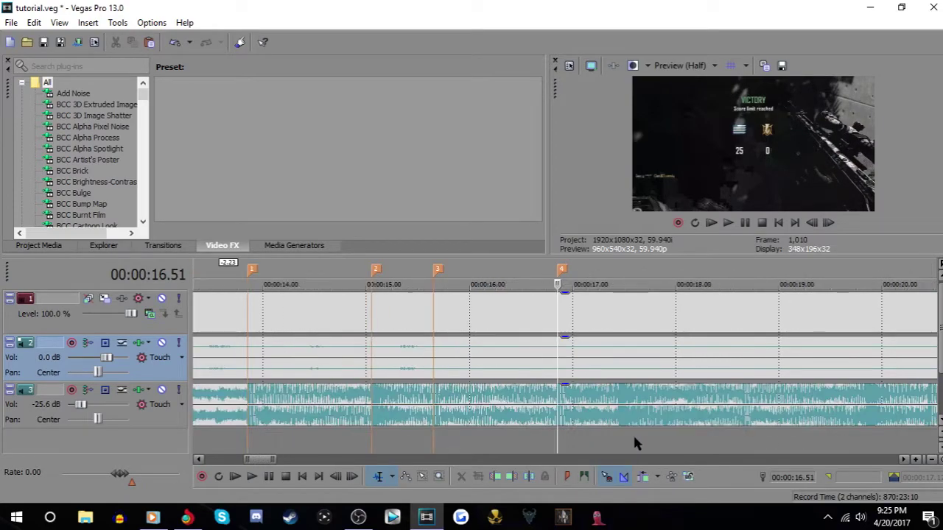
pyautogui.scroll(3, 616, 430)
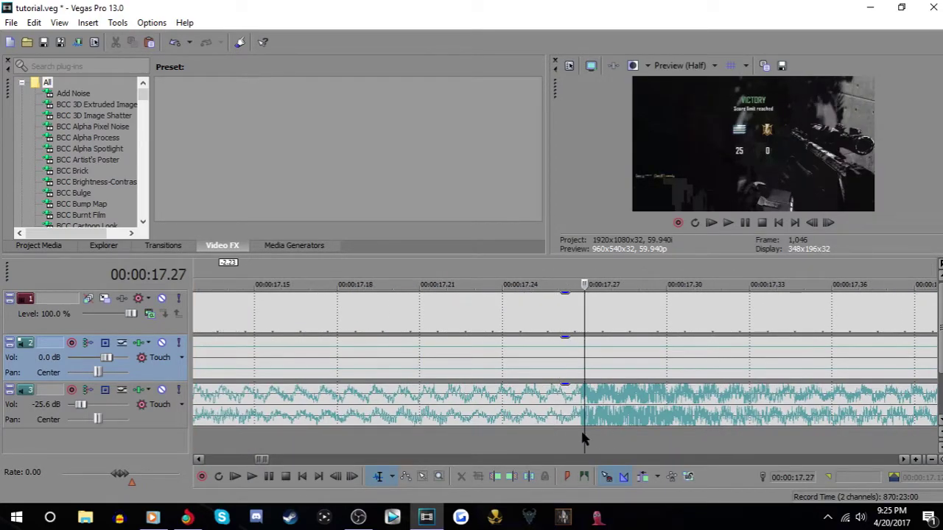
pyautogui.scroll(-4, 658, 431)
# Mark the song's following two beats at 00:00:18.39 and 00:00:19.51
pyautogui.click(677, 433)
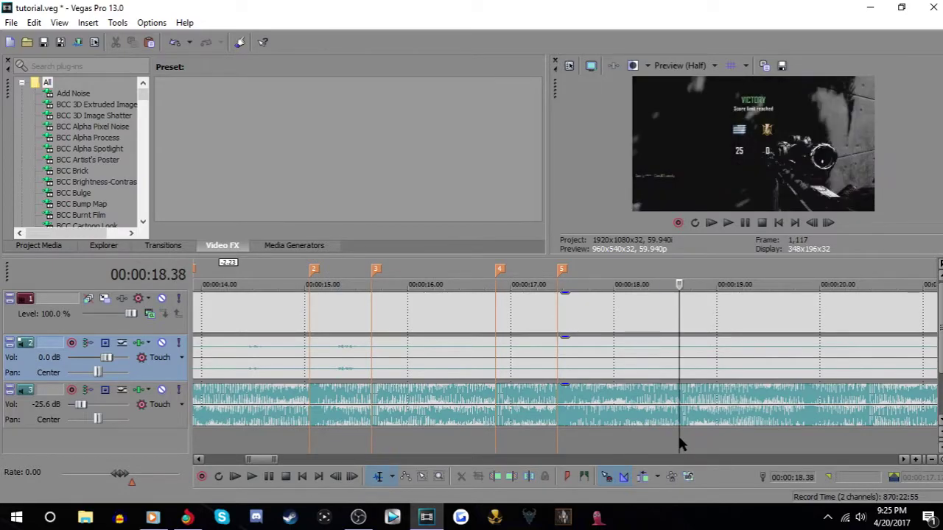
pyautogui.scroll(5, 663, 434)
pyautogui.scroll(-5, 591, 434)
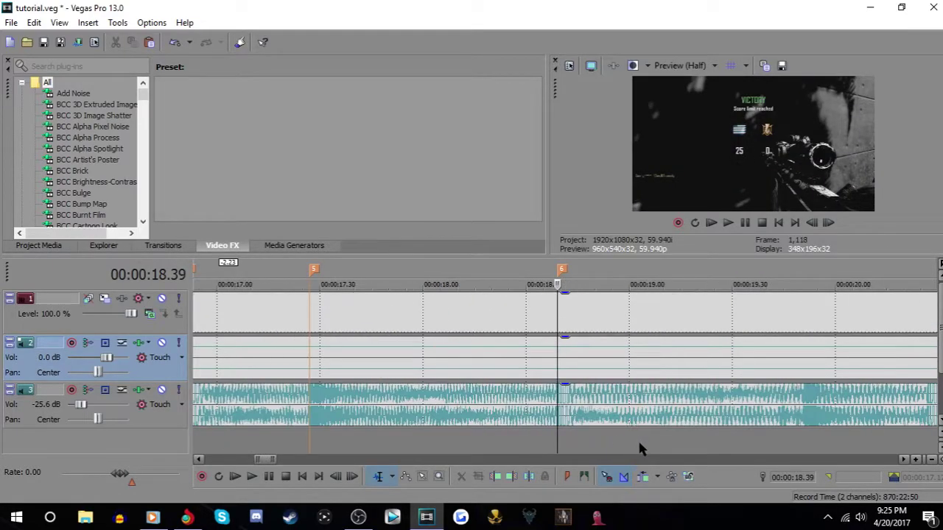
pyautogui.click(802, 435)
pyautogui.scroll(4, 766, 436)
pyautogui.press('m')
pyautogui.scroll(-5, 589, 437)
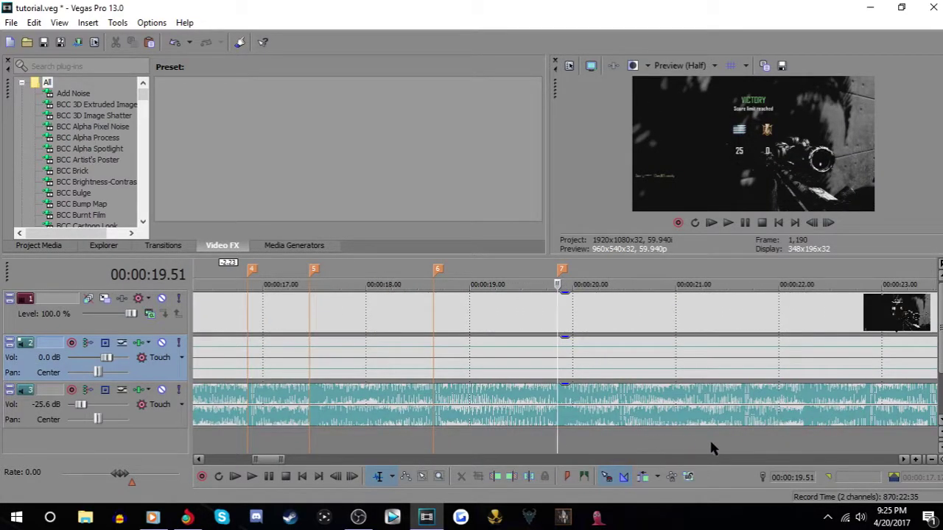
# Add a marker on the song's next beat at about 00:00:20.27
pyautogui.click(678, 437)
pyautogui.scroll(4, 672, 438)
pyautogui.click(584, 438)
pyautogui.press('m')
pyautogui.scroll(-1, 585, 439)
pyautogui.scroll(-5, 584, 439)
# Play the song onward and add markers on its beats at about 00:00:21.39 and 00:00:22.14
pyautogui.press('space')
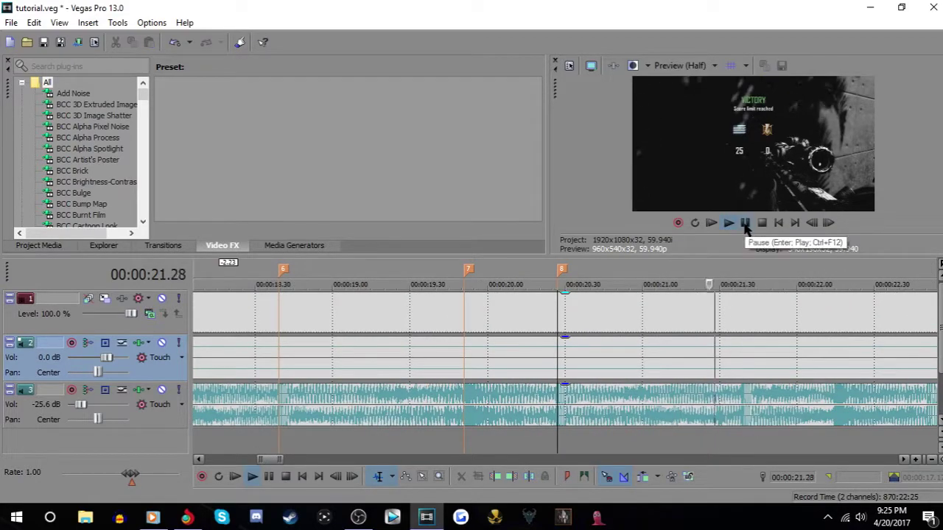
pyautogui.click(744, 223)
pyautogui.scroll(3, 556, 437)
pyautogui.click(517, 436)
pyautogui.press('m')
pyautogui.scroll(-1, 522, 436)
pyautogui.click(798, 431)
pyautogui.press('m')
pyautogui.scroll(-3, 800, 435)
# Listen for the next two beats and mark them at about 00:00:22.51 and 00:00:23.27
pyautogui.press('space')
pyautogui.click(744, 223)
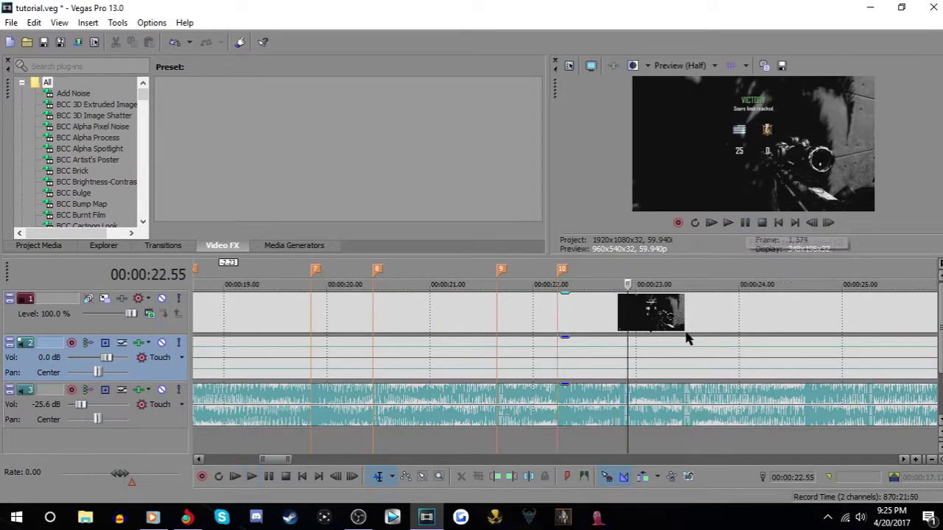
pyautogui.scroll(3, 549, 423)
pyautogui.click(522, 435)
pyautogui.click(828, 223)
pyautogui.press('m')
pyautogui.click(771, 433)
pyautogui.click(829, 223)
pyautogui.press('m')
pyautogui.scroll(-4, 730, 227)
# Add the last two beat markers at about 00:00:24.38 and 00:00:25.14 and save the project
pyautogui.click(729, 224)
pyautogui.click(745, 223)
pyautogui.scroll(5, 568, 436)
pyautogui.click(568, 436)
pyautogui.press('m')
pyautogui.scroll(-1, 571, 436)
pyautogui.click(743, 426)
pyautogui.scroll(3, 707, 426)
pyautogui.press('m')
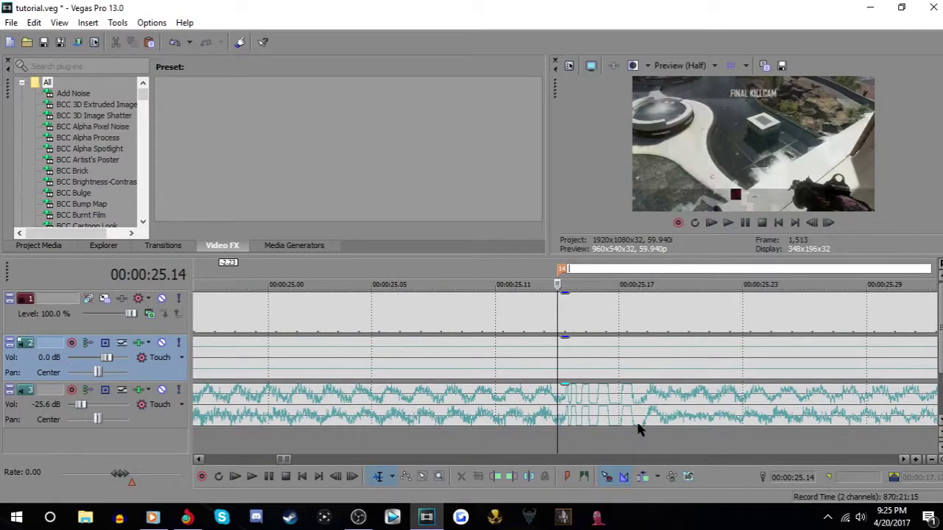
pyautogui.scroll(-7, 634, 425)
pyautogui.click(44, 43)
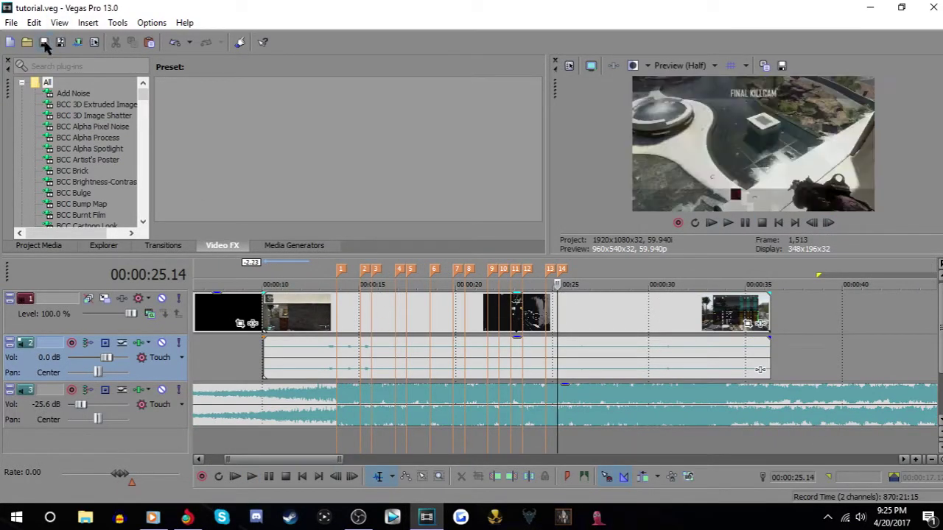
# Trim the start of the running man sui clip and shift it to line its gunshot up with the first marker
pyautogui.click(342, 312)
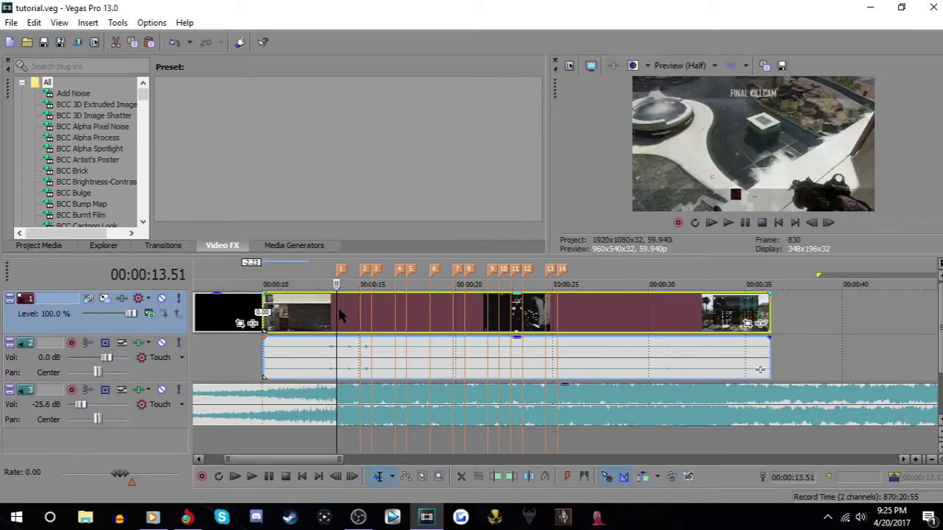
pyautogui.scroll(3, 309, 339)
pyautogui.moveTo(360, 313); pyautogui.dragTo(434, 313)
pyautogui.moveTo(630, 319); pyautogui.dragTo(580, 315)
pyautogui.scroll(4, 558, 317)
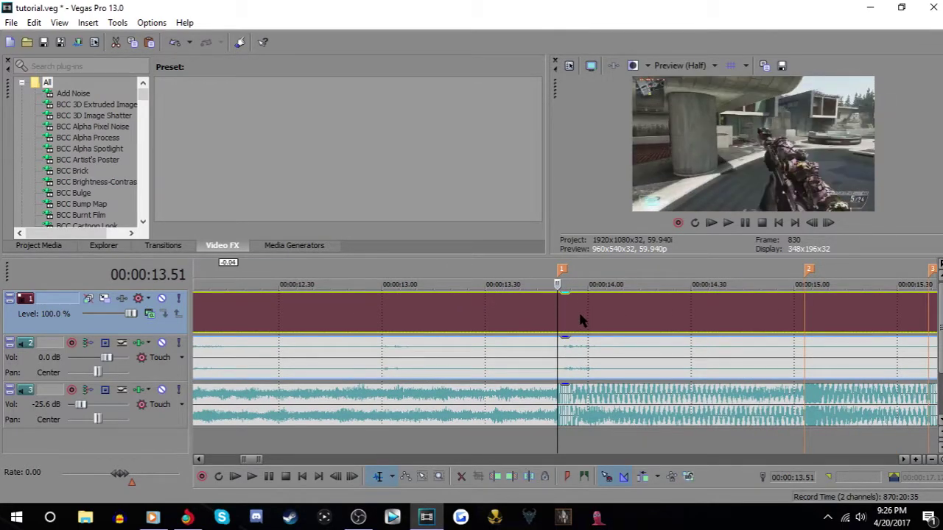
# Move the gameplay clip near 00:01:30 slightly later and shift the running man sui clip 7 frames earlier so its gunshot hits the first marker
pyautogui.scroll(-10, 597, 321)
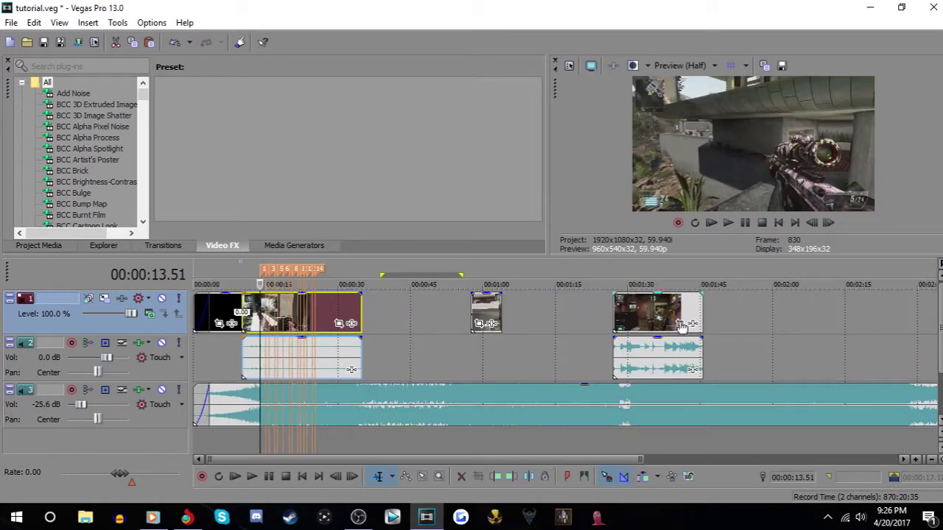
pyautogui.click(645, 317)
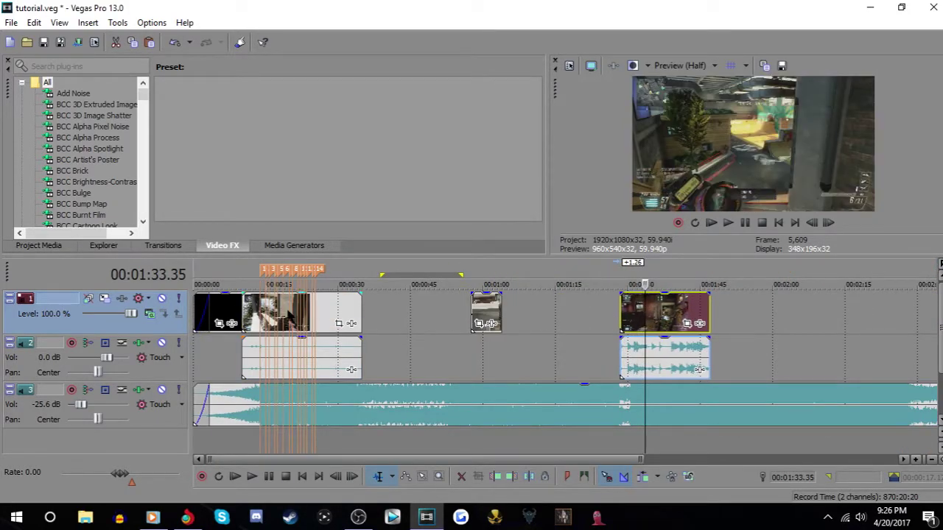
pyautogui.click(291, 315)
pyautogui.scroll(3, 292, 316)
pyautogui.click(370, 322)
pyautogui.scroll(8, 540, 334)
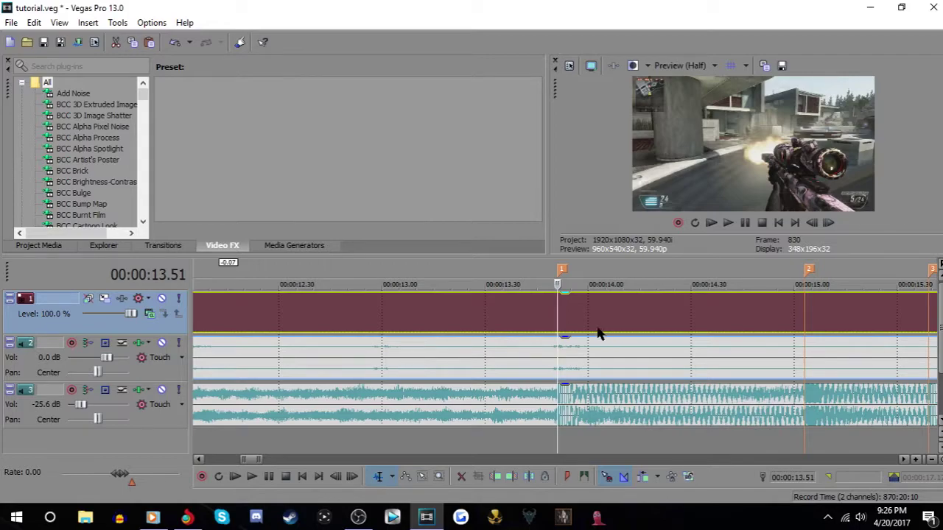
# Split the running man sui clip at the first marker and trim its start flush with the intro's end
pyautogui.press('s')
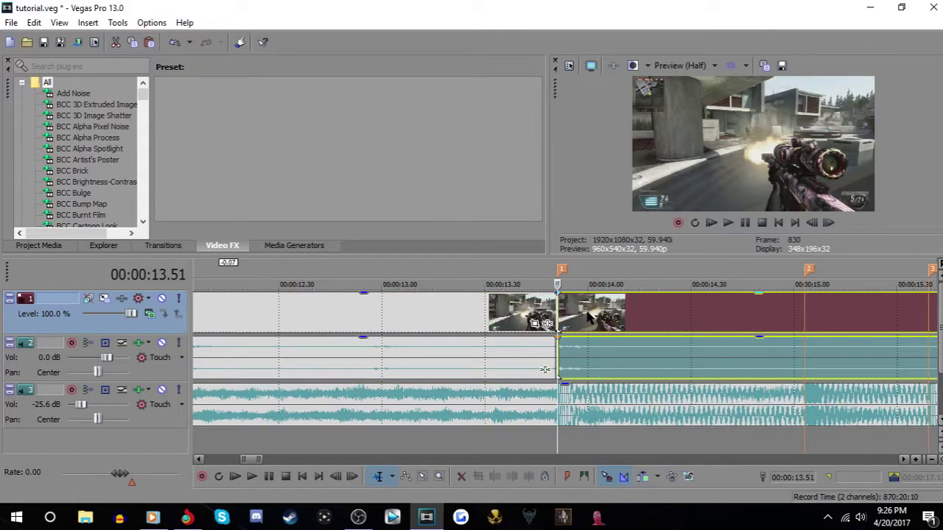
pyautogui.scroll(-3, 564, 326)
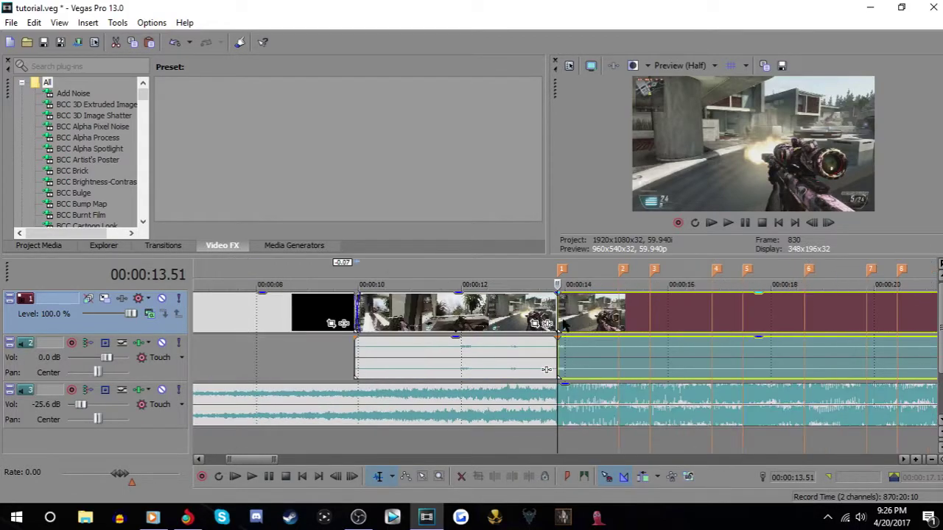
pyautogui.click(359, 306)
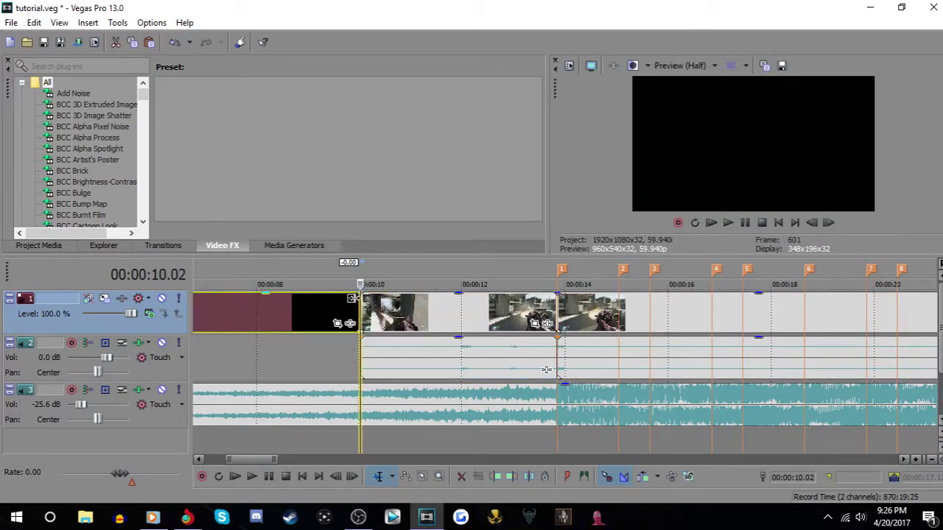
# Add a fade-out about 1.2 seconds long to the intro clip and choose a curved fade type
pyautogui.moveTo(359, 295); pyautogui.dragTo(300, 299)
pyautogui.rightClick(308, 296)
pyautogui.click(317, 305)
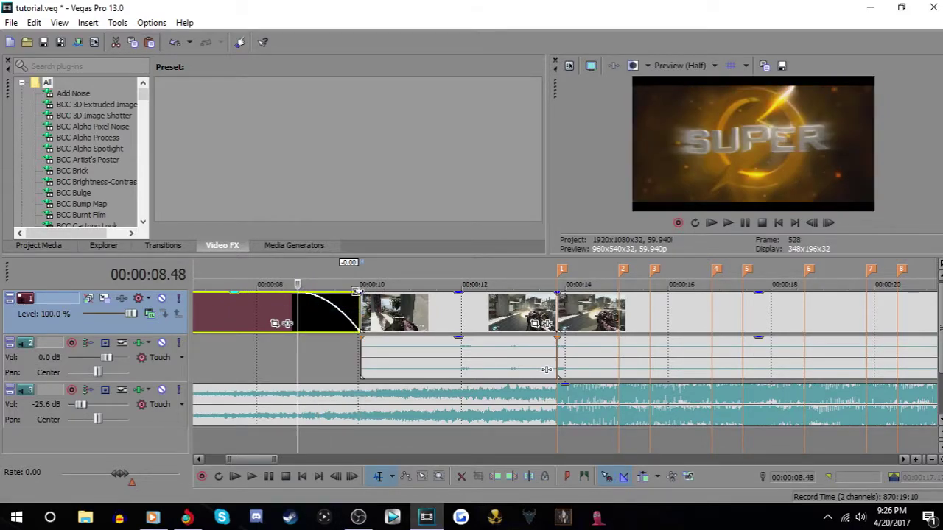
# Add a fade-in about 0.6 seconds long to the gameplay video after the intro and change its fade type
pyautogui.click(368, 304)
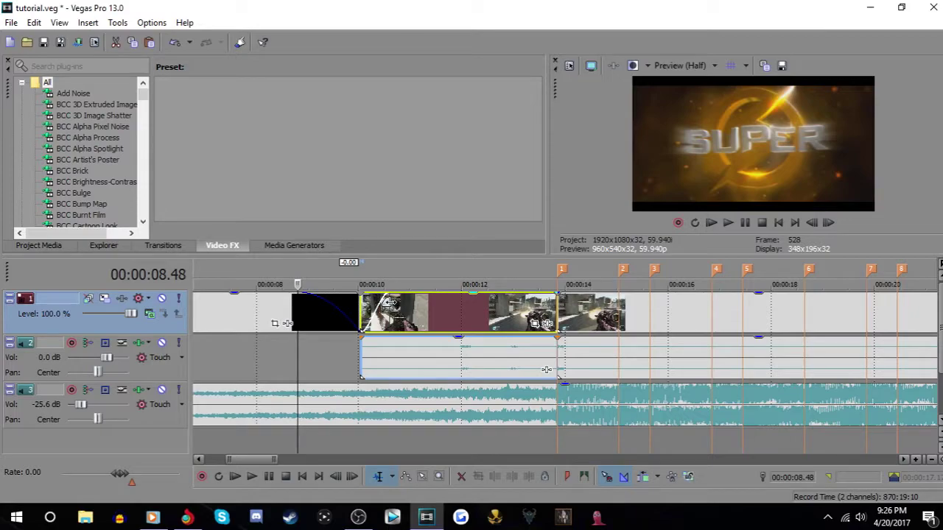
pyautogui.moveTo(389, 302); pyautogui.dragTo(390, 302)
pyautogui.rightClick(381, 294)
pyautogui.click(410, 350)
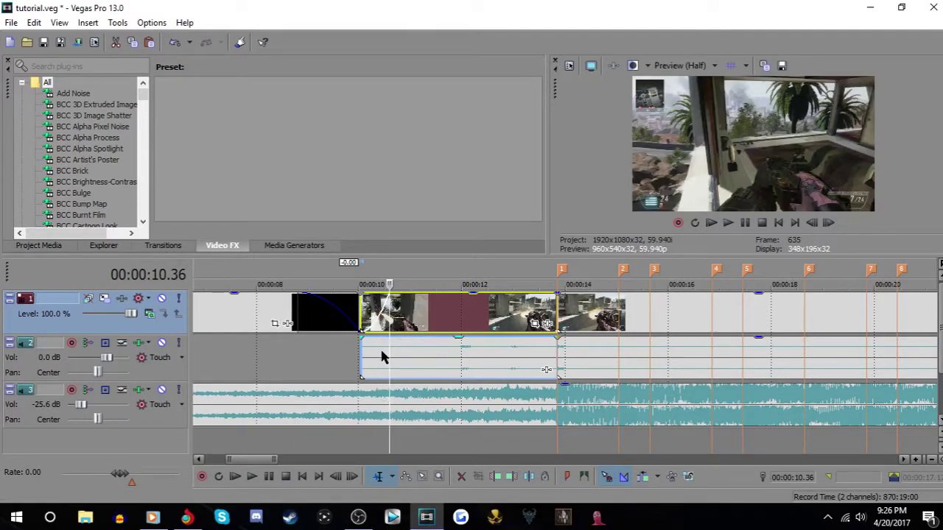
# Give the gameplay clip's audio a fade-in matching the video's length and curve, and return to the clip's start
pyautogui.moveTo(366, 342); pyautogui.dragTo(380, 343)
pyautogui.rightClick(381, 340)
pyautogui.click(413, 392)
pyautogui.click(361, 447)
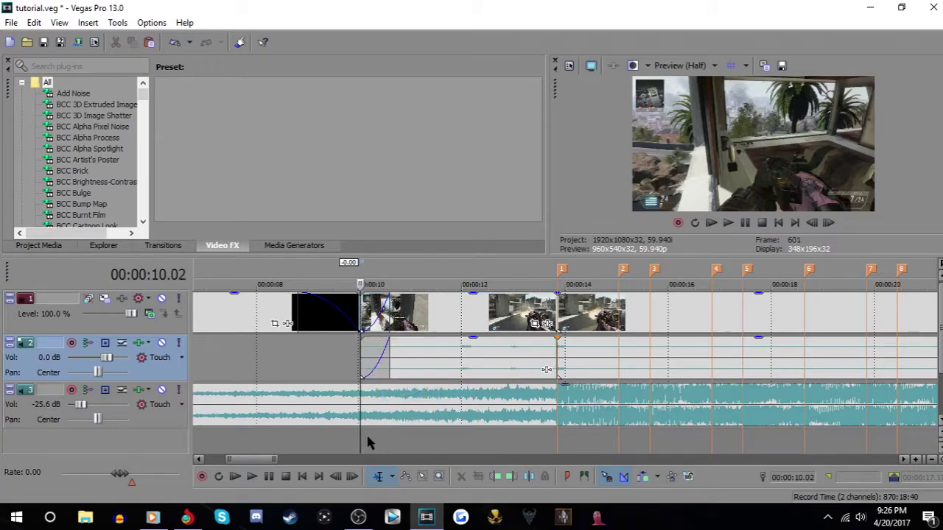
# Play the gameplay from the intro's end past marker 3 to check how the shots and the song's beats line up
pyautogui.click(727, 222)
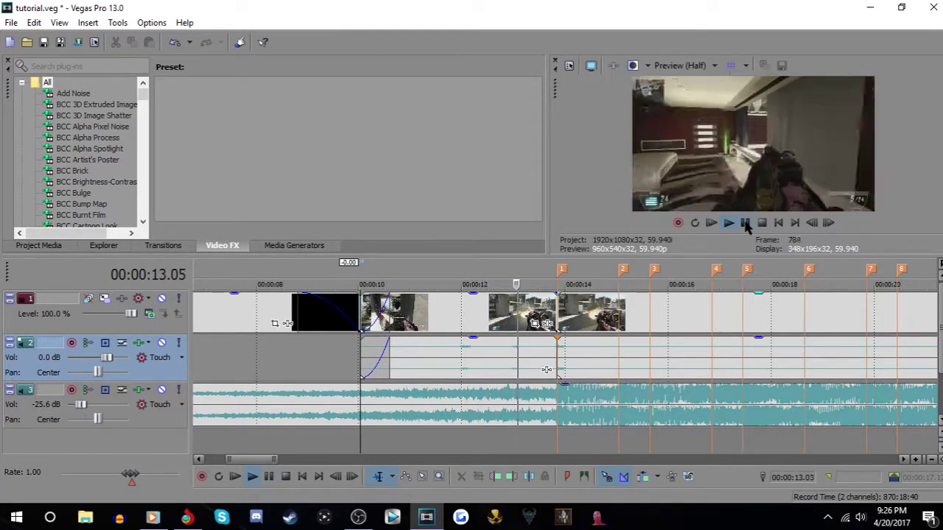
pyautogui.click(745, 224)
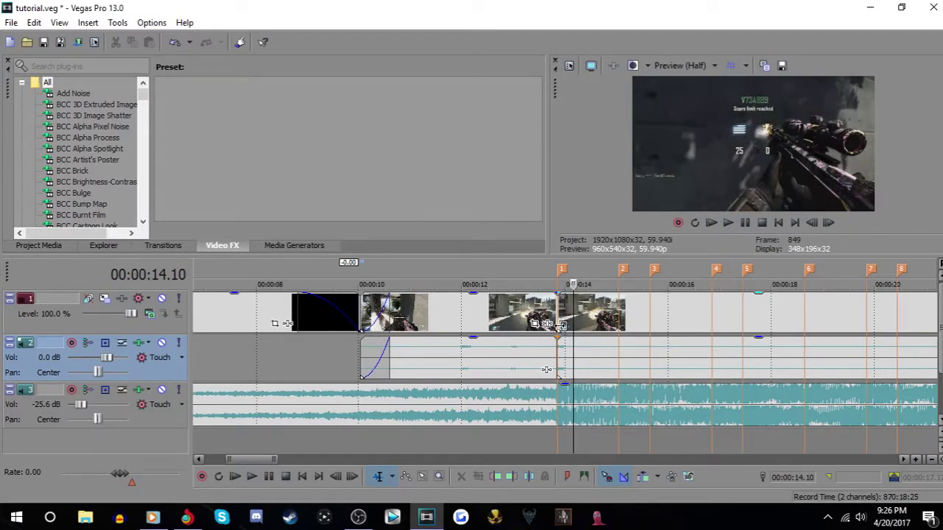
pyautogui.click(559, 326)
pyautogui.click(744, 224)
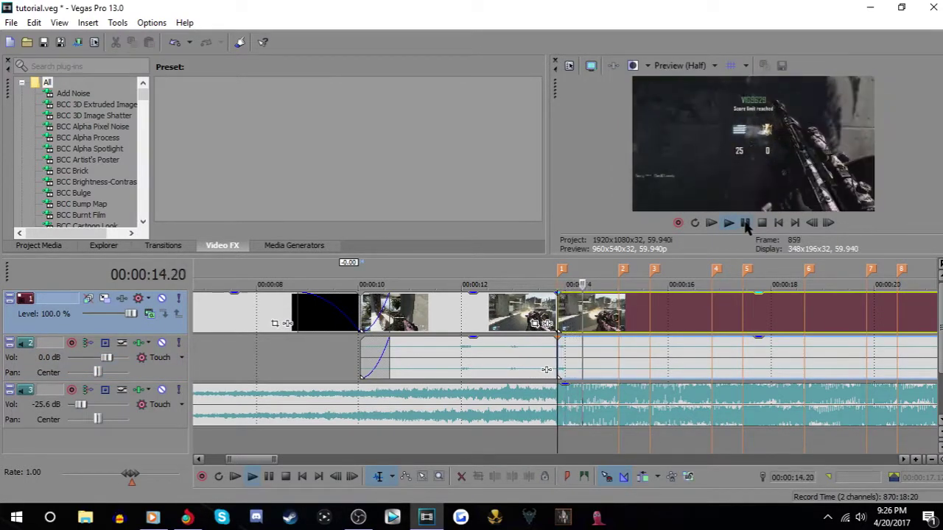
pyautogui.click(745, 224)
pyautogui.click(554, 310)
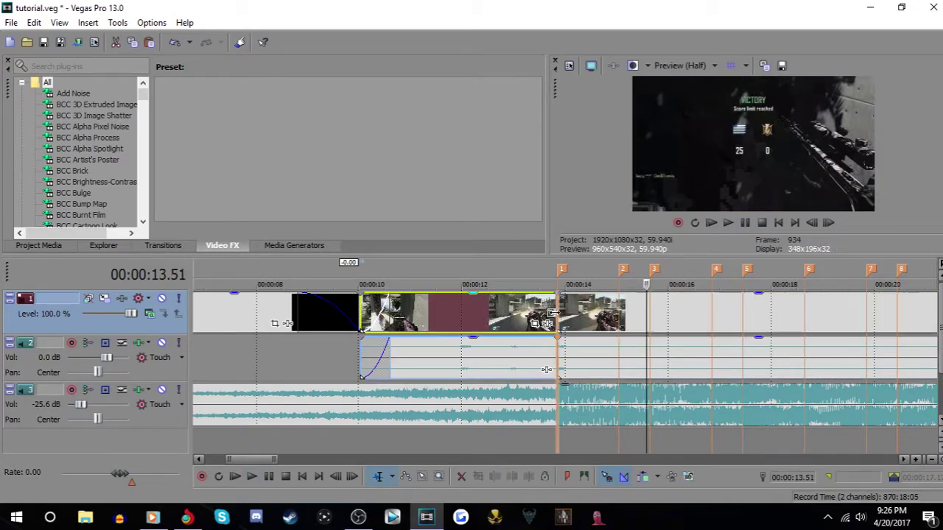
pyautogui.click(744, 224)
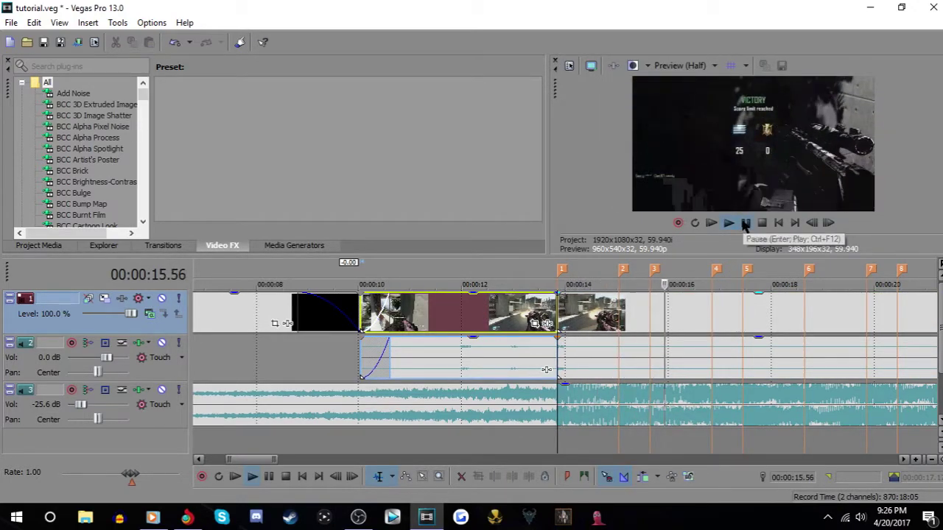
pyautogui.click(744, 224)
pyautogui.click(577, 314)
pyautogui.scroll(-1, 582, 313)
pyautogui.scroll(1, 582, 314)
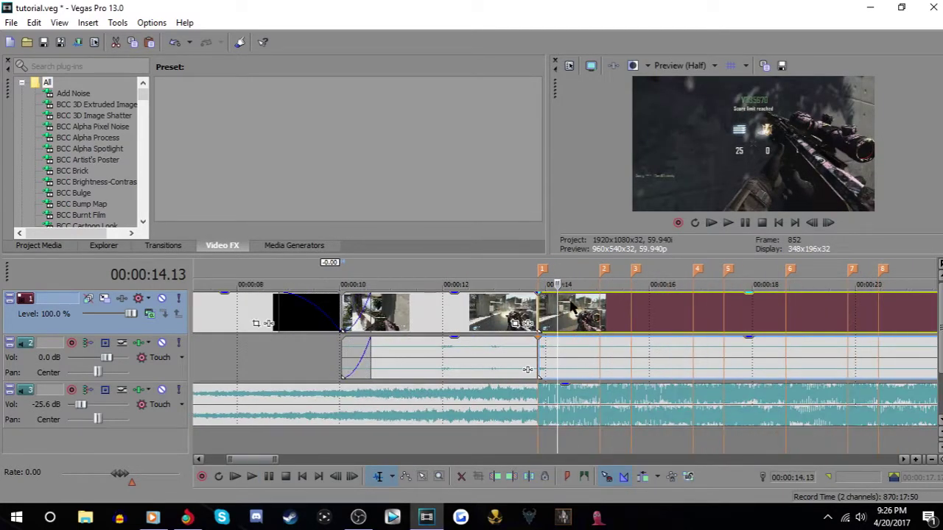
pyautogui.click(744, 224)
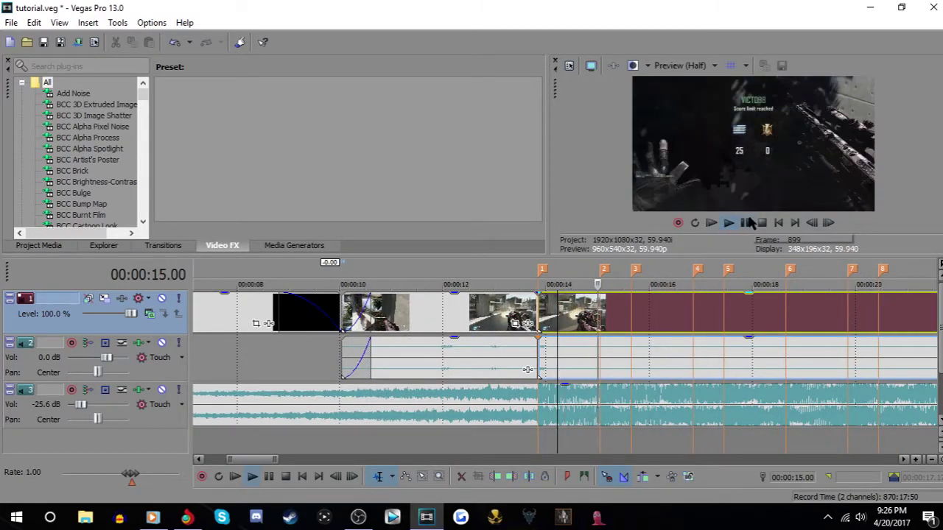
pyautogui.click(744, 224)
# Split the gameplay clip at marker 3 and trim the remaining part's start forward to the final killcam at about 24 seconds
pyautogui.click(632, 311)
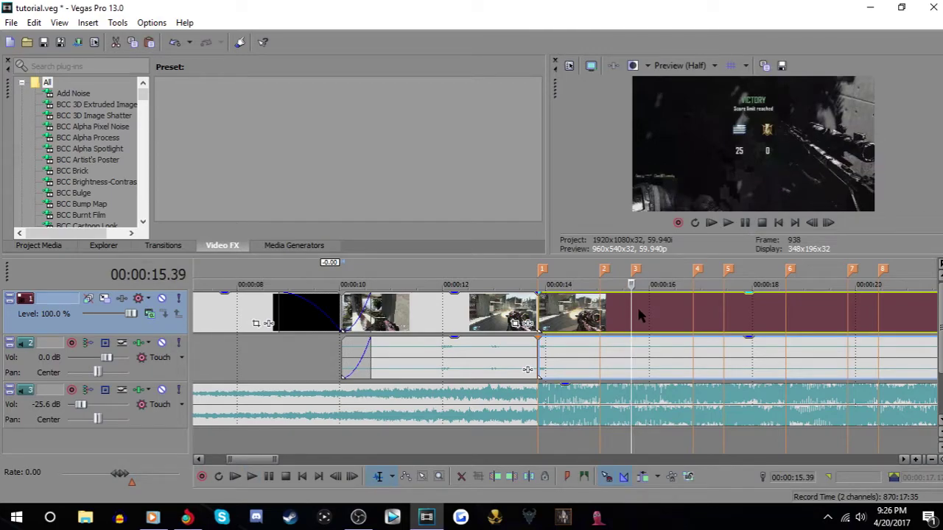
pyautogui.press('s')
pyautogui.scroll(-3, 642, 319)
pyautogui.moveTo(395, 310); pyautogui.dragTo(509, 305)
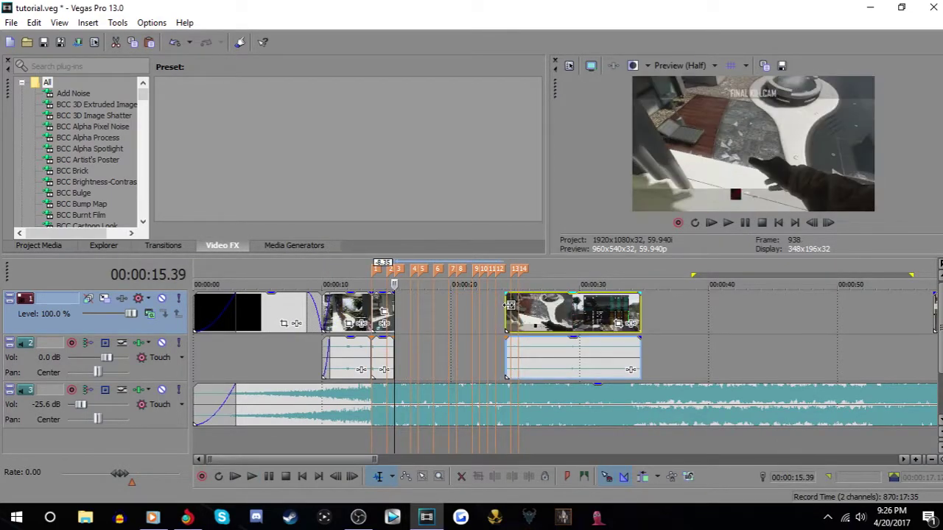
# Insert a velocity envelope on the clip between markers 1 and 3 and add a velocity point near marker 2
pyautogui.scroll(1, 400, 313)
pyautogui.click(514, 307)
pyautogui.scroll(2, 519, 307)
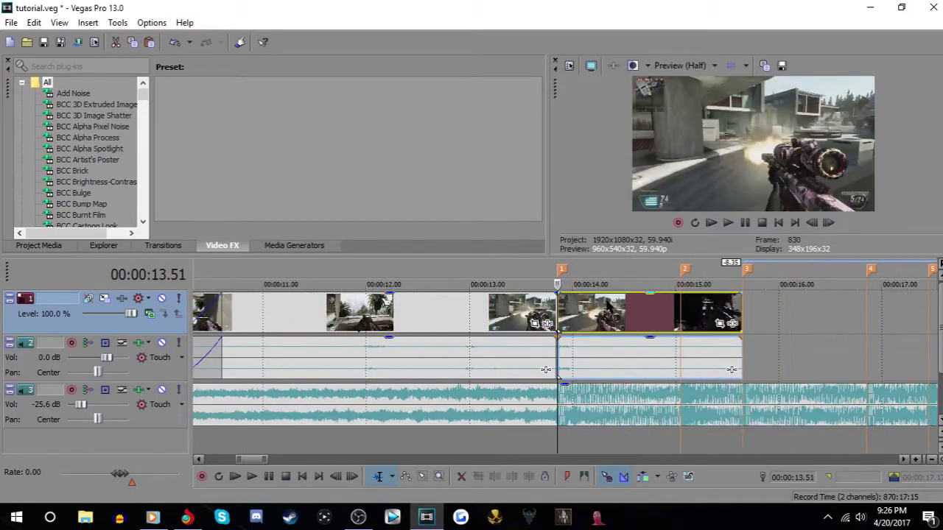
pyautogui.rightClick(607, 309)
pyautogui.moveTo(677, 358)
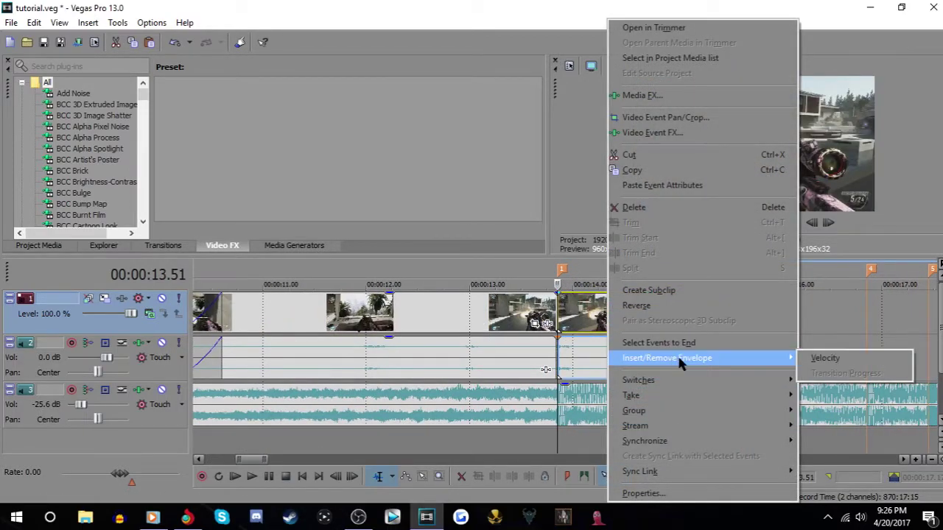
pyautogui.click(819, 359)
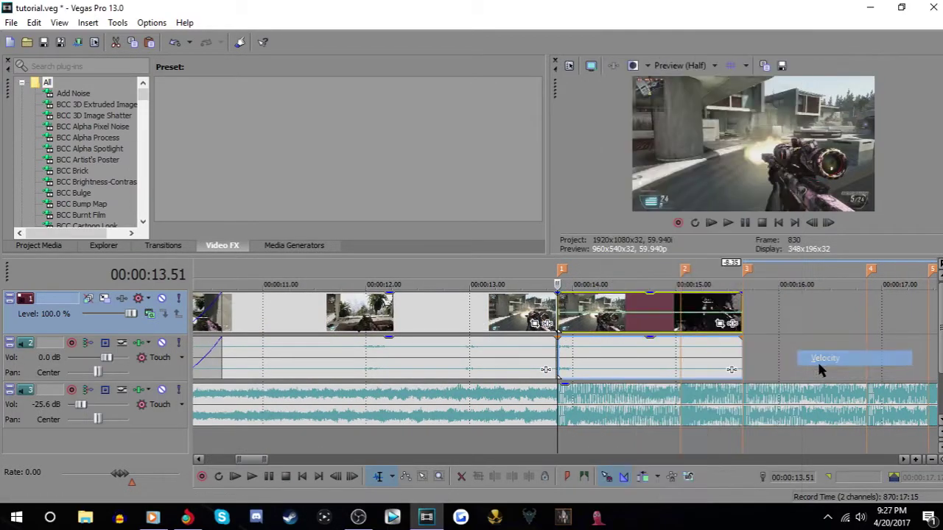
pyautogui.doubleClick(682, 315)
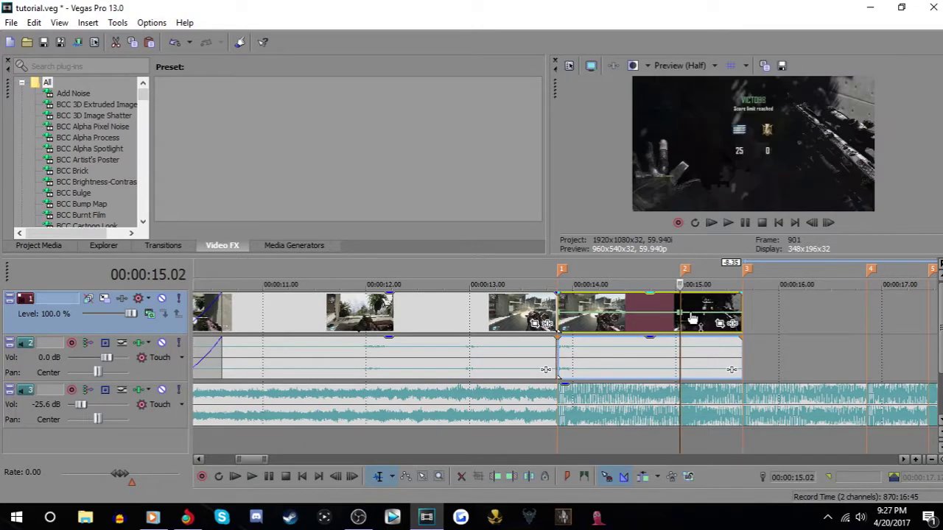
# Play the clip from marker 1 and line up the middle velocity point exactly with marker 2
pyautogui.click(744, 318)
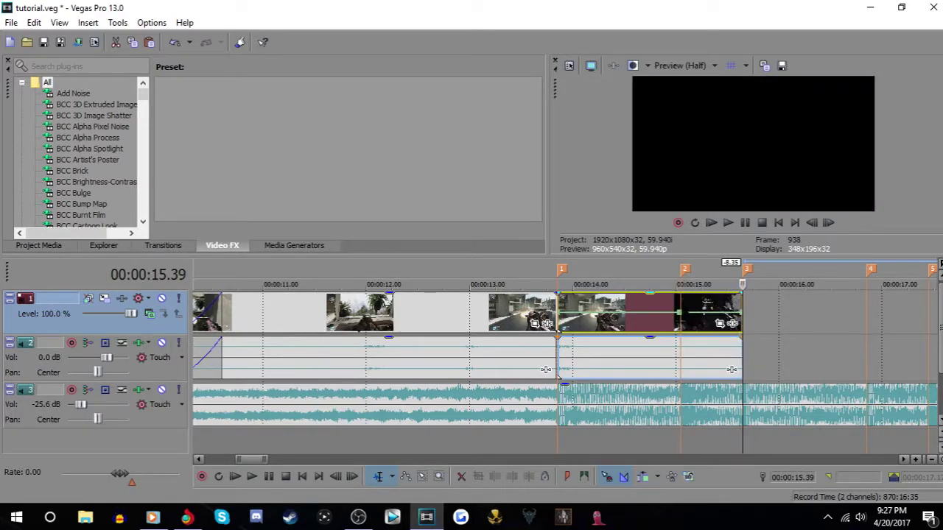
pyautogui.click(681, 317)
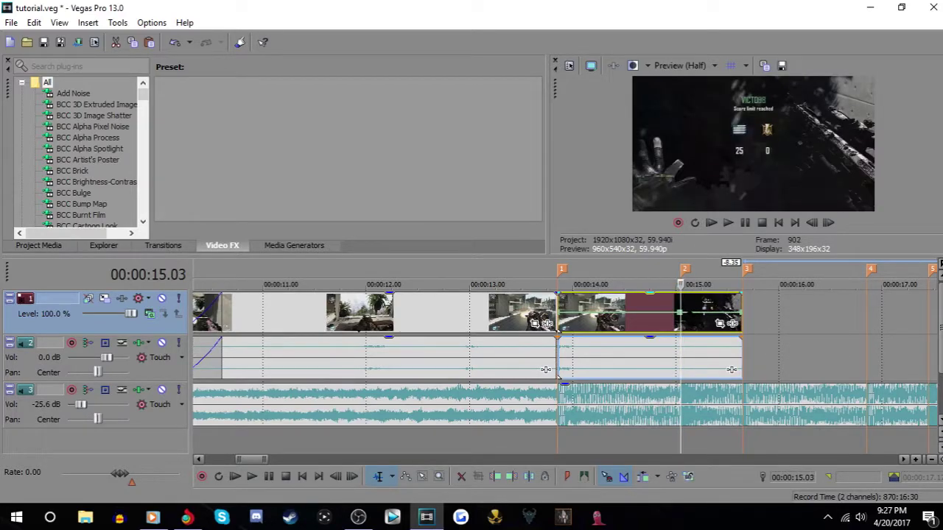
pyautogui.click(562, 321)
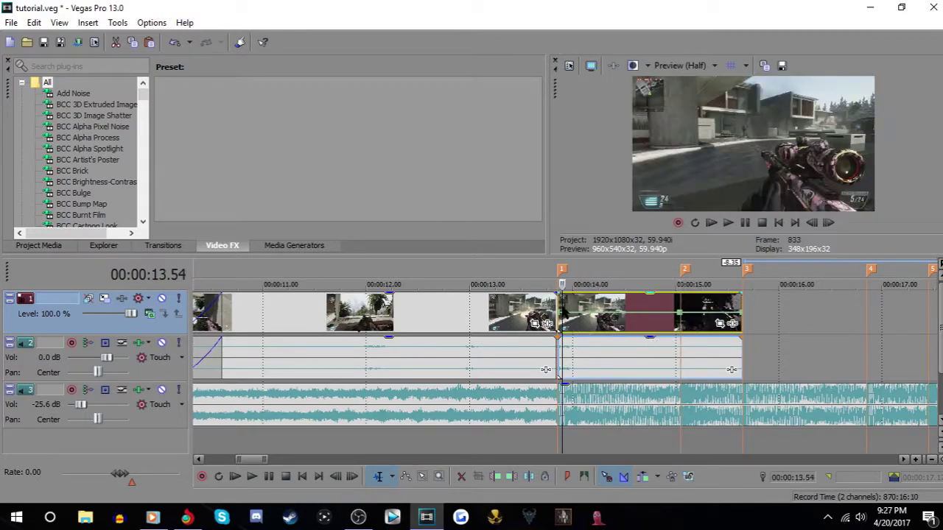
pyautogui.click(745, 222)
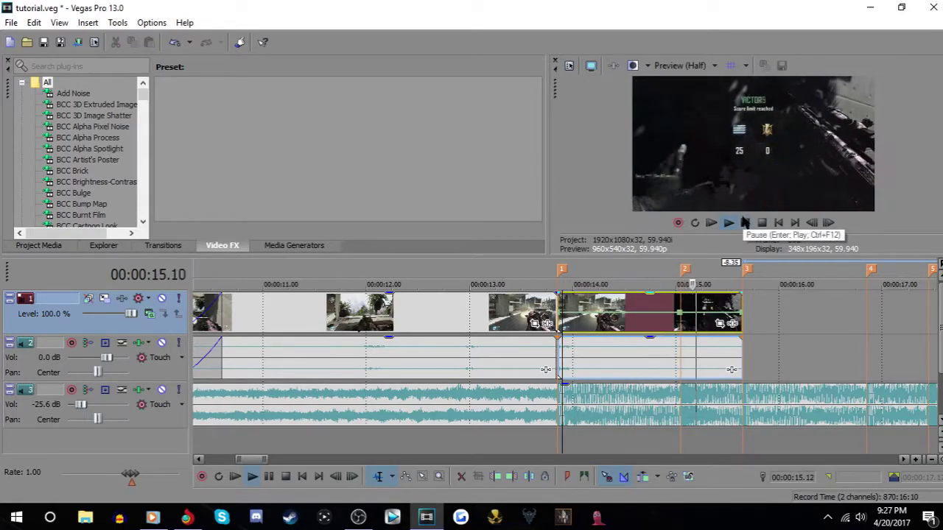
pyautogui.moveTo(678, 313); pyautogui.dragTo(681, 322)
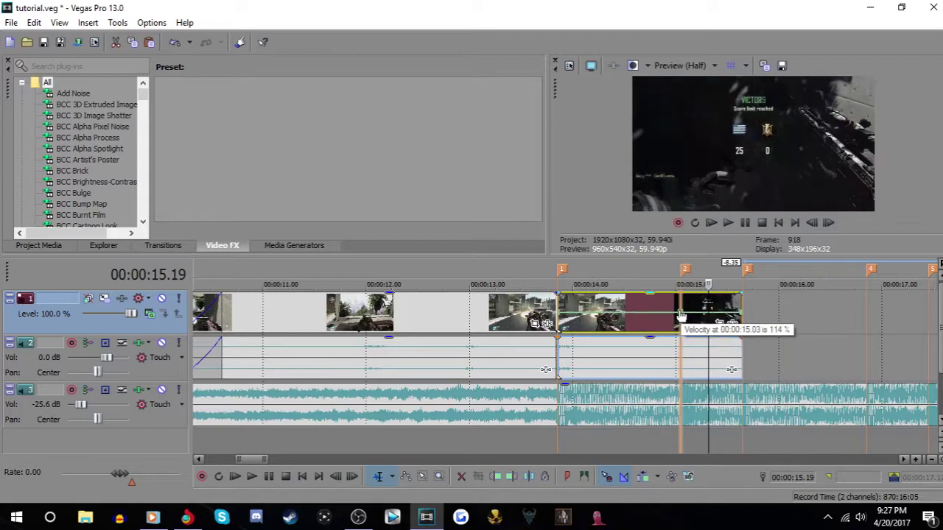
pyautogui.rightClick(681, 322)
pyautogui.click(738, 58)
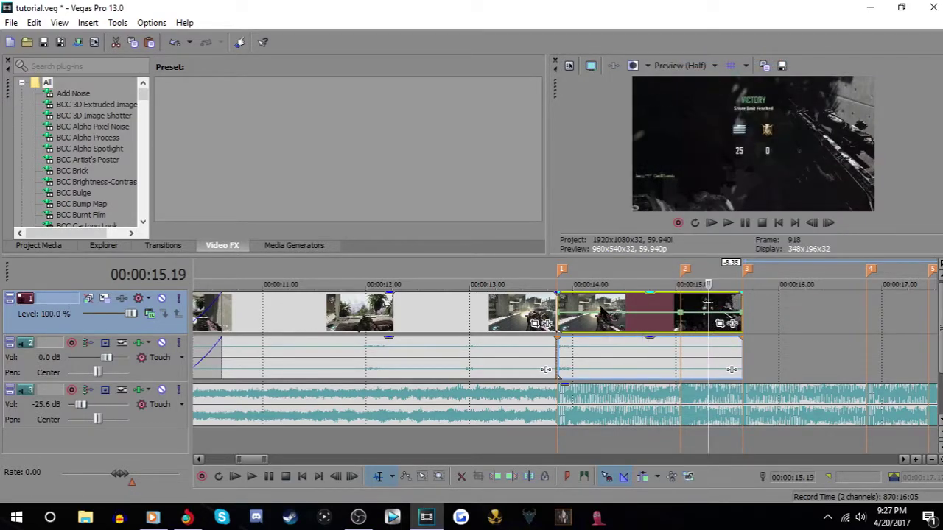
# Locate the frame shortly after marker 1's gunshot and add velocity points at 14.06 and about 14.11
pyautogui.click(601, 313)
pyautogui.click(587, 310)
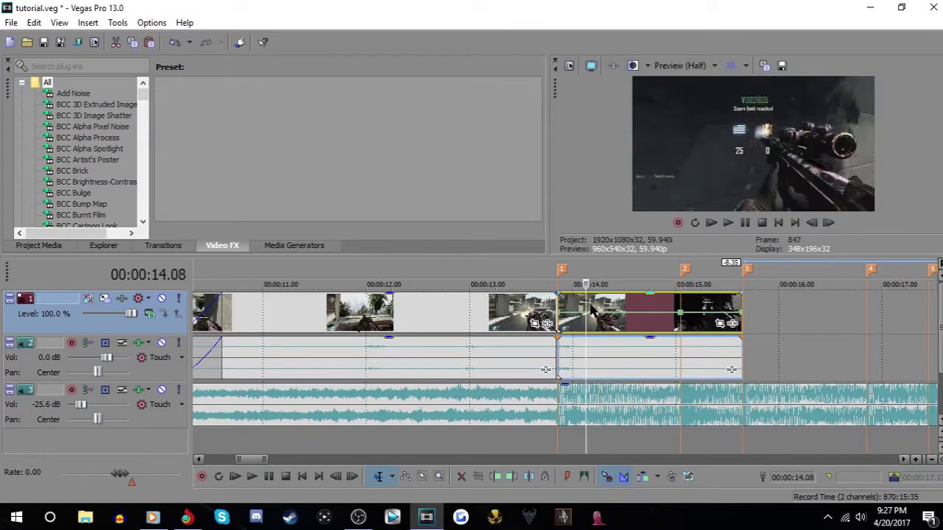
pyautogui.click(592, 306)
pyautogui.click(588, 306)
pyautogui.click(578, 306)
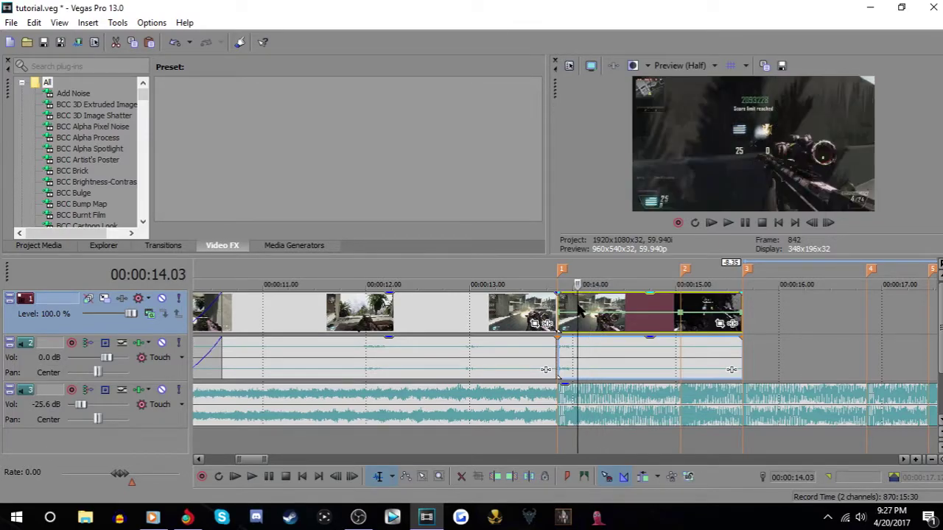
pyautogui.click(580, 310)
pyautogui.click(583, 315)
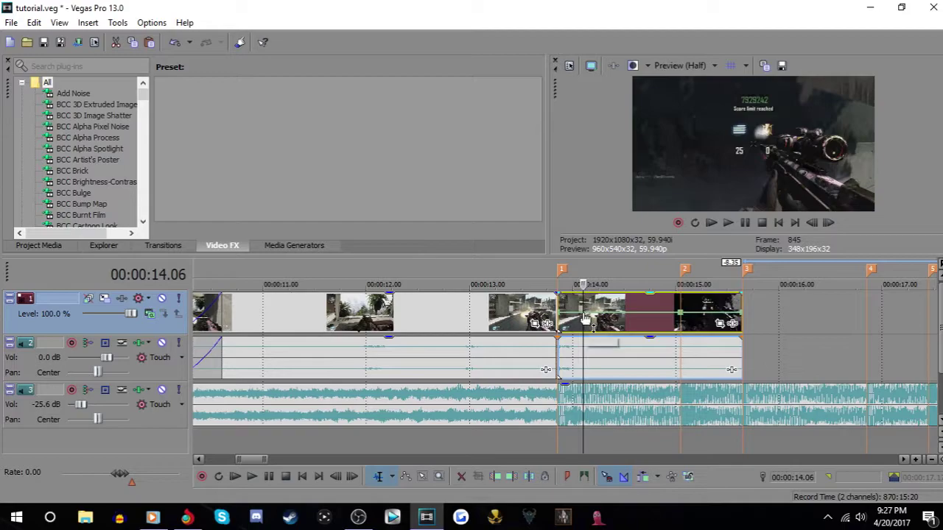
pyautogui.scroll(3, 586, 318)
pyautogui.click(584, 319)
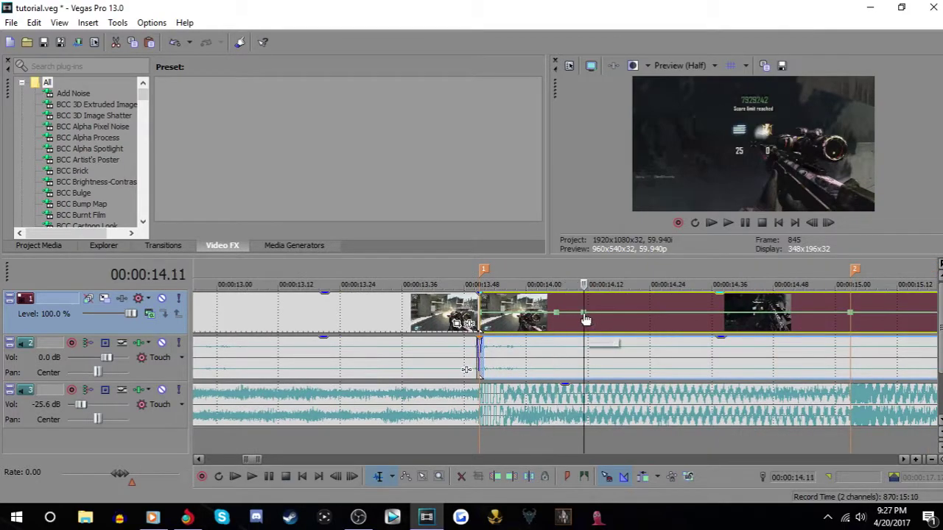
pyautogui.click(556, 306)
pyautogui.scroll(2, 582, 310)
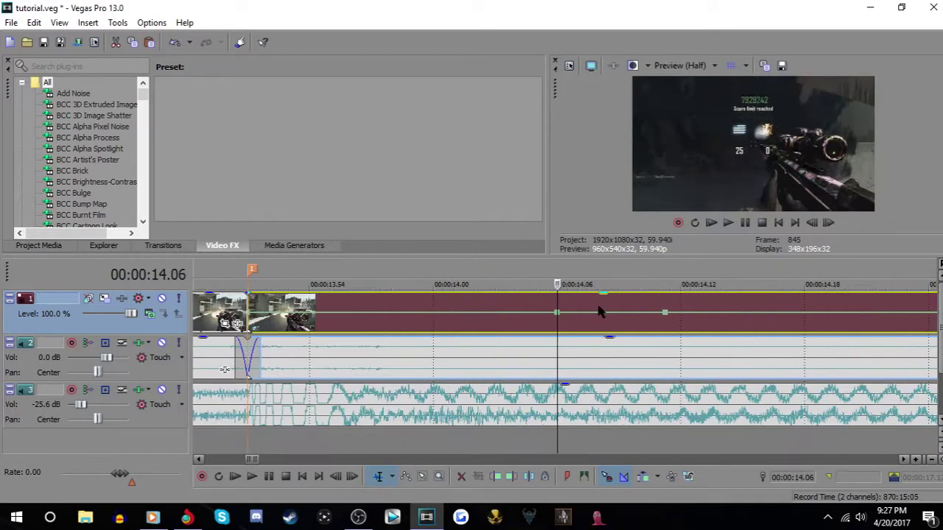
# Stack the second velocity point directly under the one at 14.06 and lower its velocity to make the clip slow down abruptly
pyautogui.moveTo(666, 316); pyautogui.dragTo(560, 329)
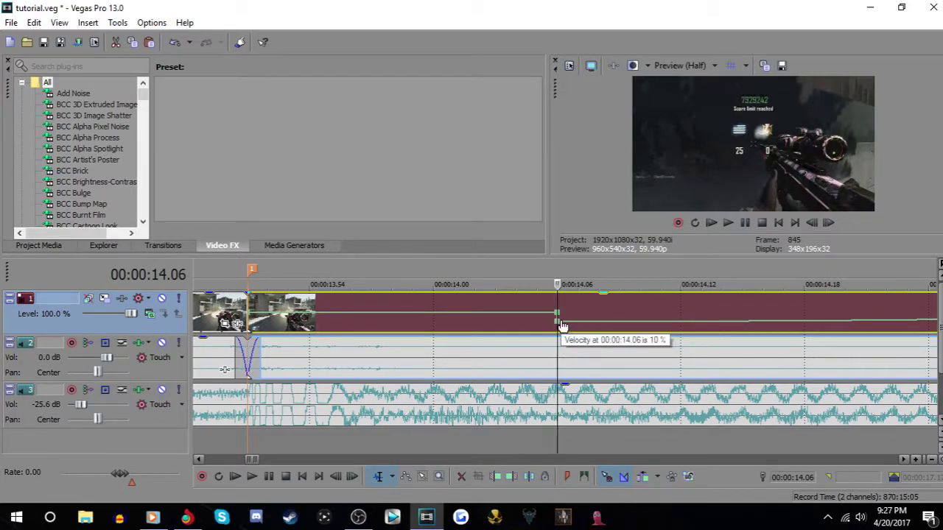
pyautogui.moveTo(558, 326); pyautogui.dragTo(558, 323)
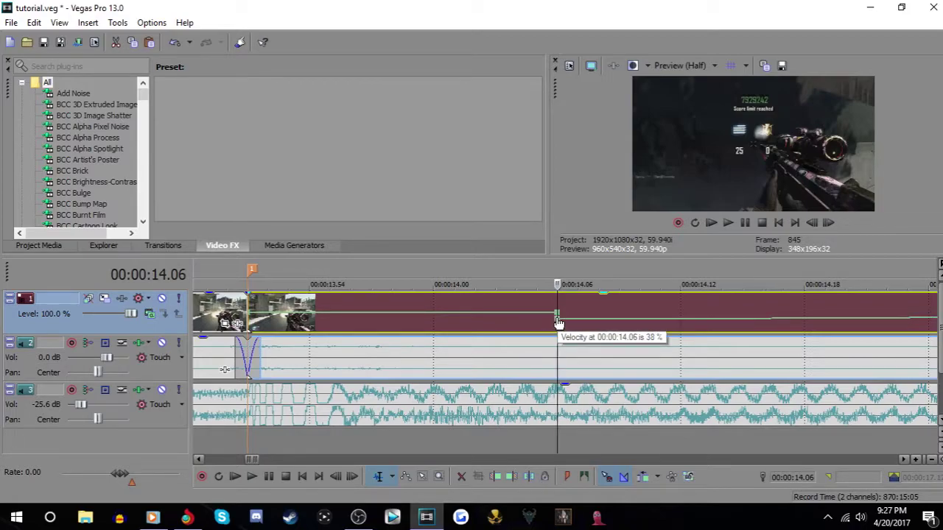
pyautogui.moveTo(558, 324); pyautogui.dragTo(558, 325)
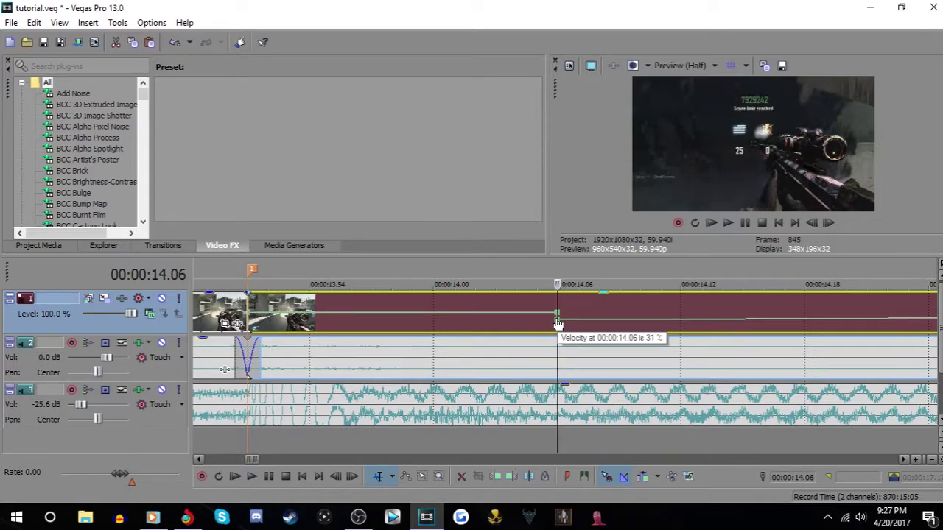
pyautogui.moveTo(558, 322); pyautogui.dragTo(557, 316)
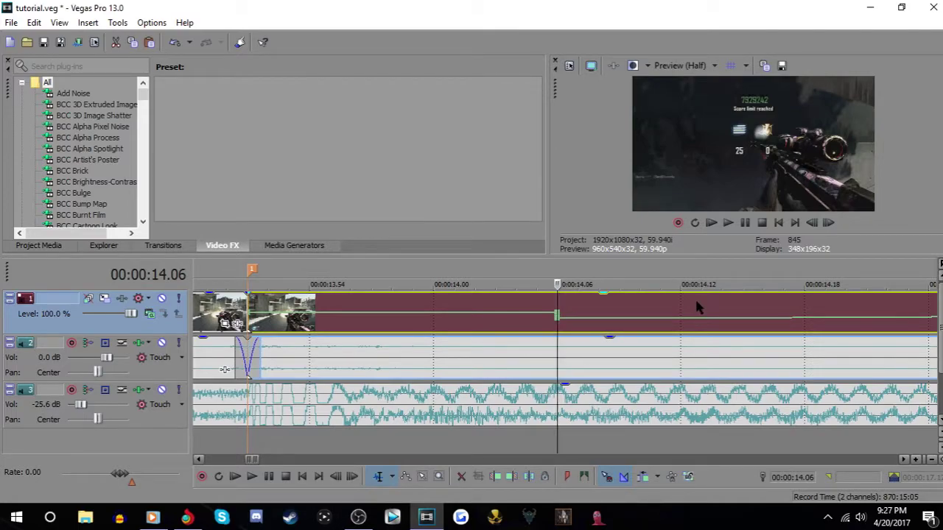
# Lower the marker 2 velocity point to the same slow speed and stack a second point above it at a faster-than-normal velocity
pyautogui.scroll(-4, 698, 308)
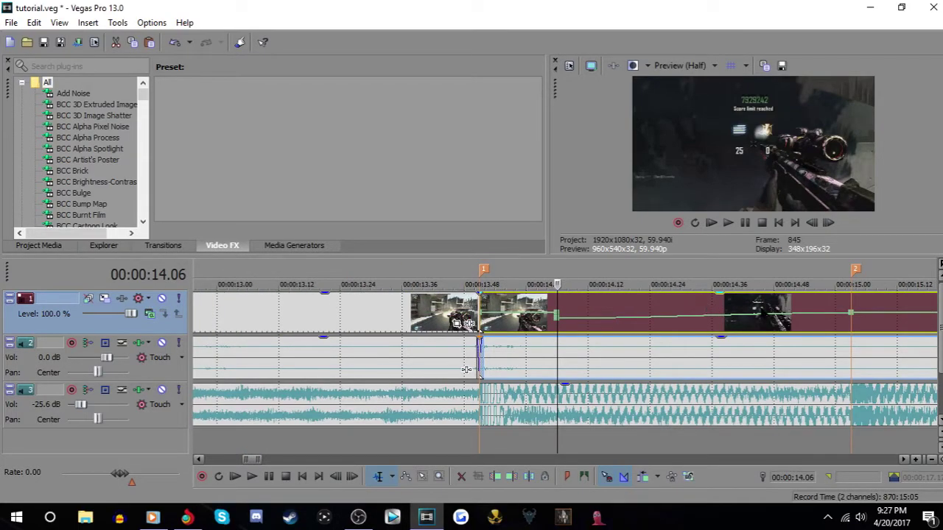
pyautogui.moveTo(852, 315); pyautogui.dragTo(855, 324)
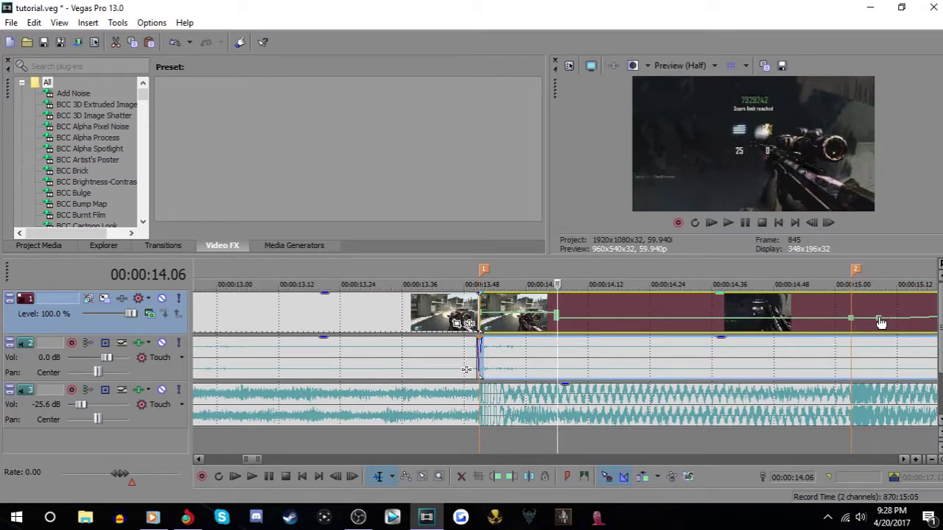
pyautogui.moveTo(881, 322); pyautogui.dragTo(841, 309)
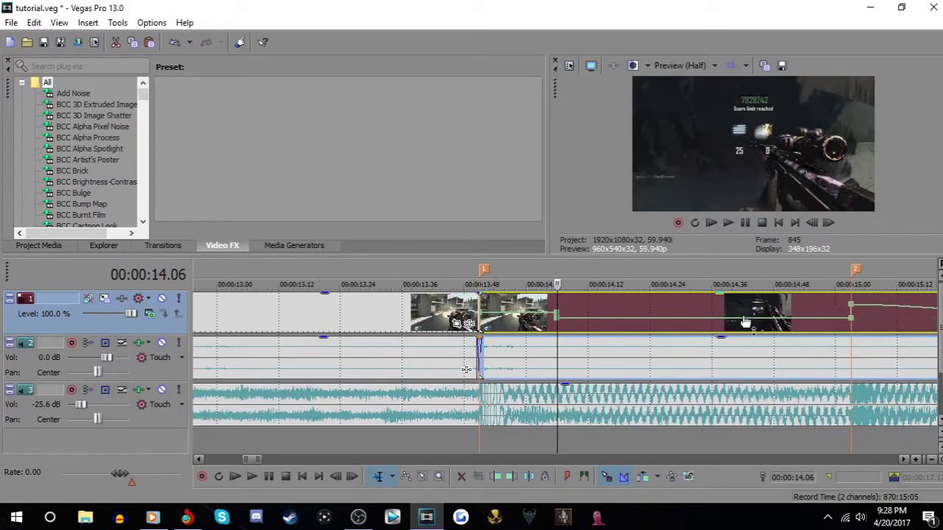
# Play the clip between markers 1 and 3 to check the speed changes against the beats
pyautogui.press('Up')
pyautogui.click(727, 222)
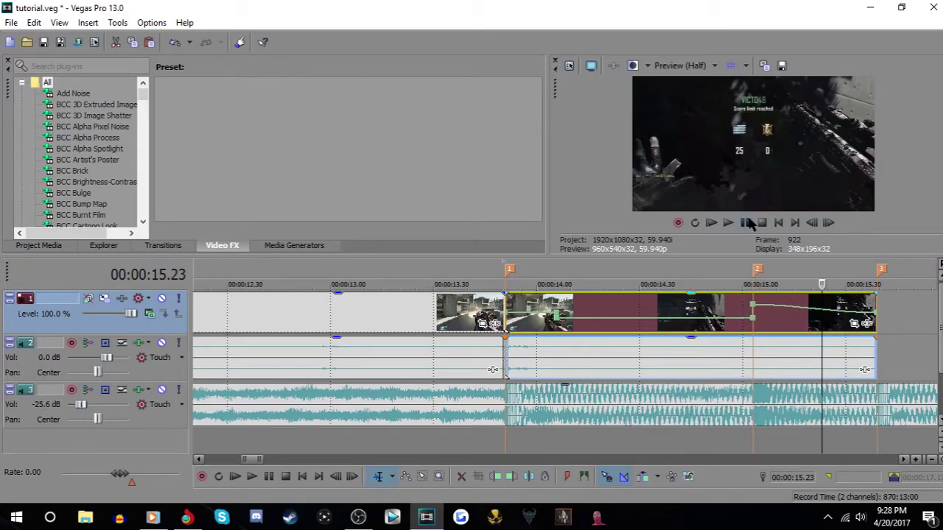
pyautogui.click(726, 299)
pyautogui.click(744, 223)
pyautogui.click(745, 223)
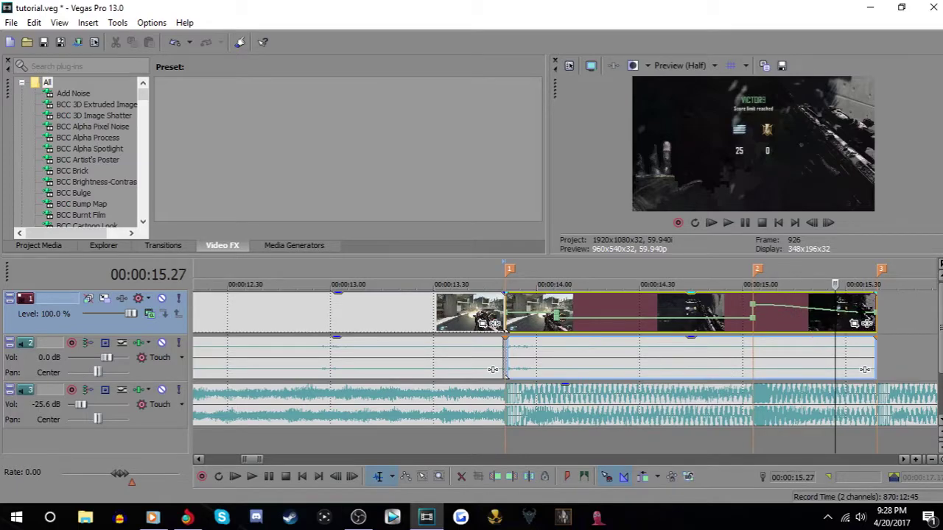
# Hold the fast velocity up to a point just before marker 3, lower the clip's end point to 38%, and play the result
pyautogui.moveTo(862, 318); pyautogui.dragTo(881, 322)
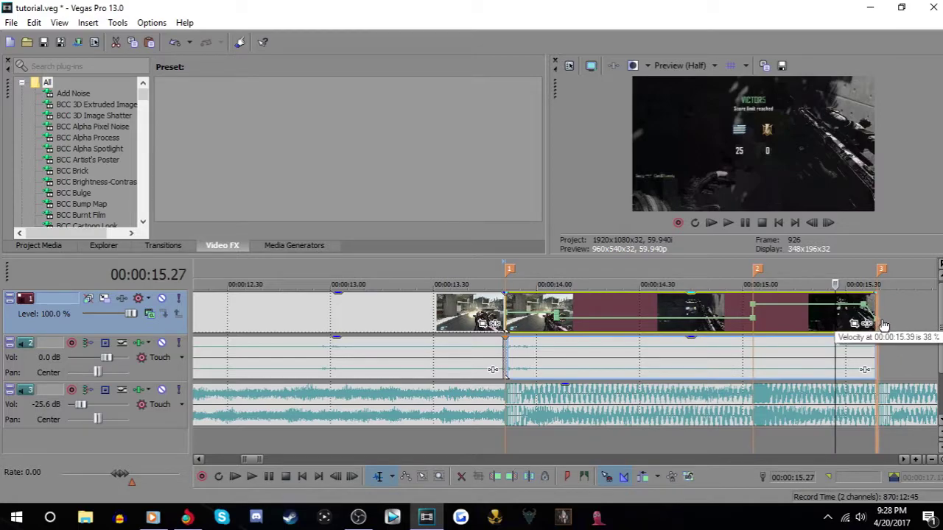
pyautogui.click(730, 224)
pyautogui.click(744, 225)
# Try moving the fast velocity point before marker 3 earlier to 00:00:15.31 and replay from before marker 2
pyautogui.click(749, 329)
pyautogui.click(828, 225)
pyautogui.click(829, 224)
pyautogui.click(828, 224)
pyautogui.click(829, 224)
pyautogui.click(828, 223)
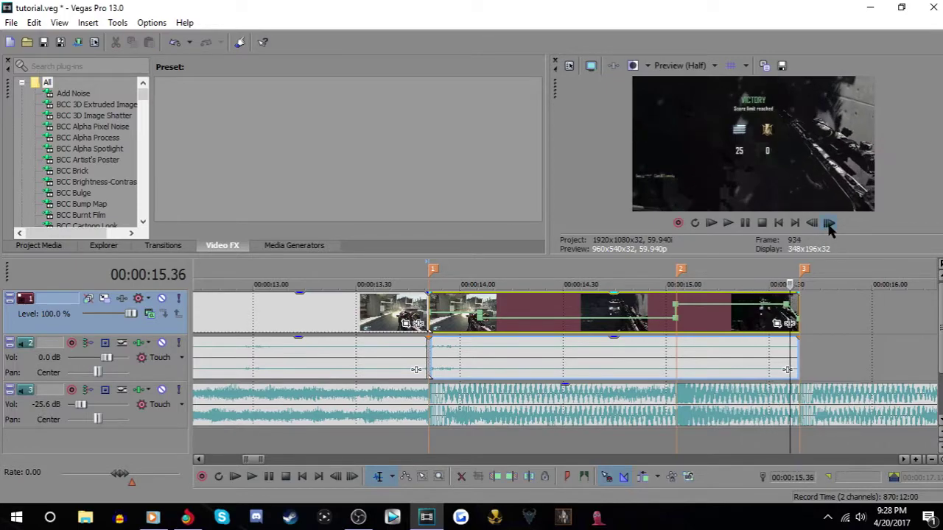
pyautogui.click(828, 223)
pyautogui.moveTo(786, 305); pyautogui.dragTo(773, 306)
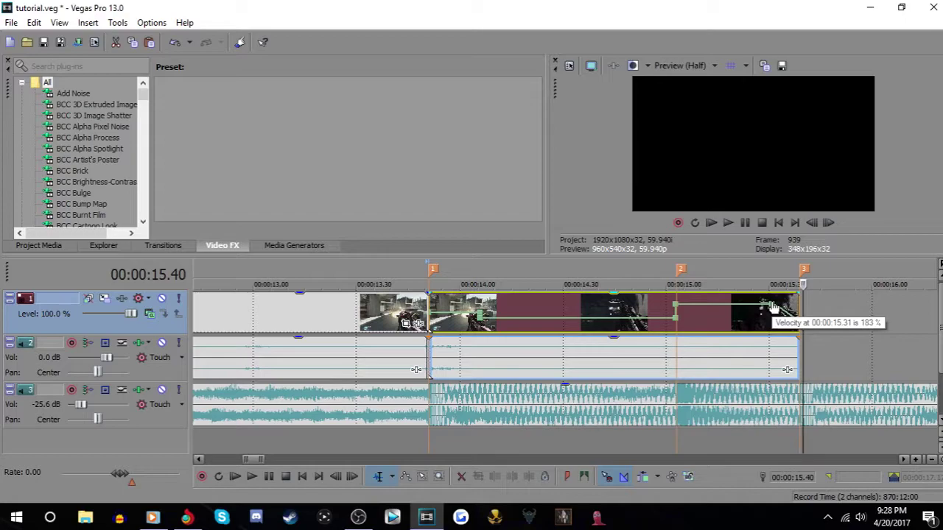
pyautogui.click(772, 306)
pyautogui.click(828, 223)
pyautogui.click(652, 304)
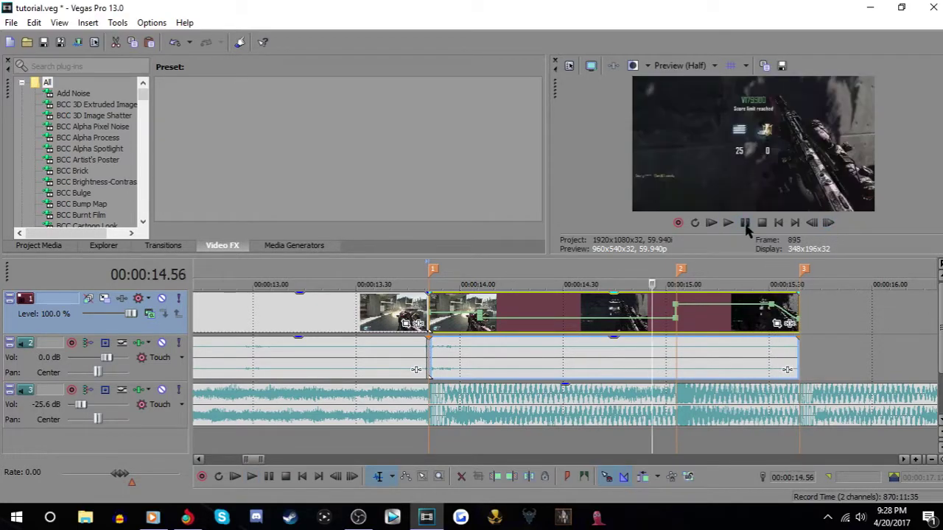
# Delete the velocity point just before marker 3 so the speed ramps down gradually from marker 2, and play the result
pyautogui.rightClick(772, 308)
pyautogui.click(788, 140)
pyautogui.click(630, 303)
pyautogui.click(745, 224)
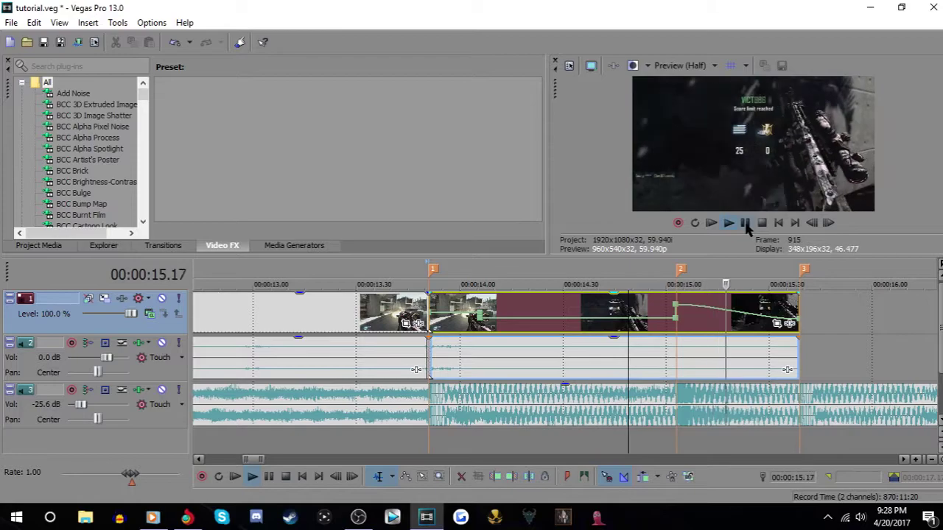
pyautogui.click(746, 223)
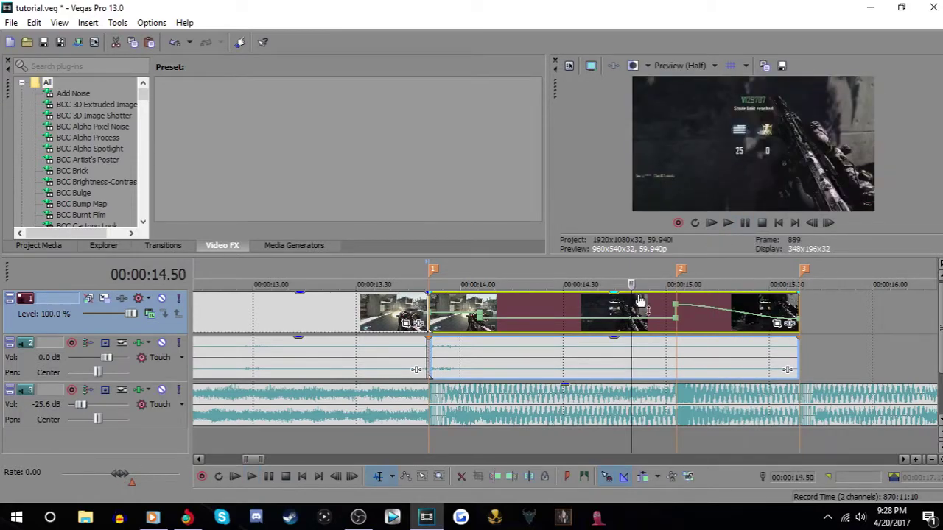
pyautogui.click(746, 222)
pyautogui.click(745, 223)
# Check the last frames before marker 3, and replay the gameplay from 00:00:13.39 to judge the gradual slowdown
pyautogui.click(828, 222)
pyautogui.click(828, 223)
pyautogui.click(828, 222)
pyautogui.click(828, 223)
pyautogui.click(828, 222)
pyautogui.click(389, 314)
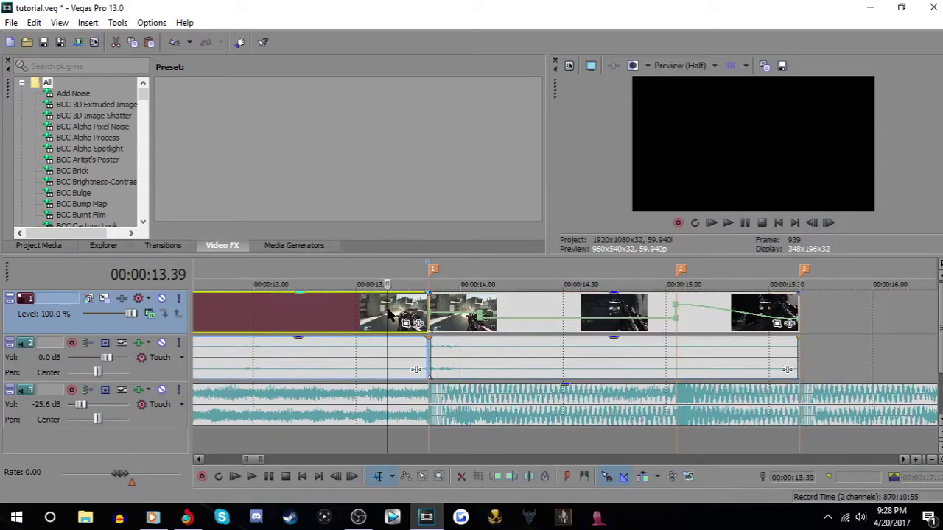
pyautogui.click(744, 223)
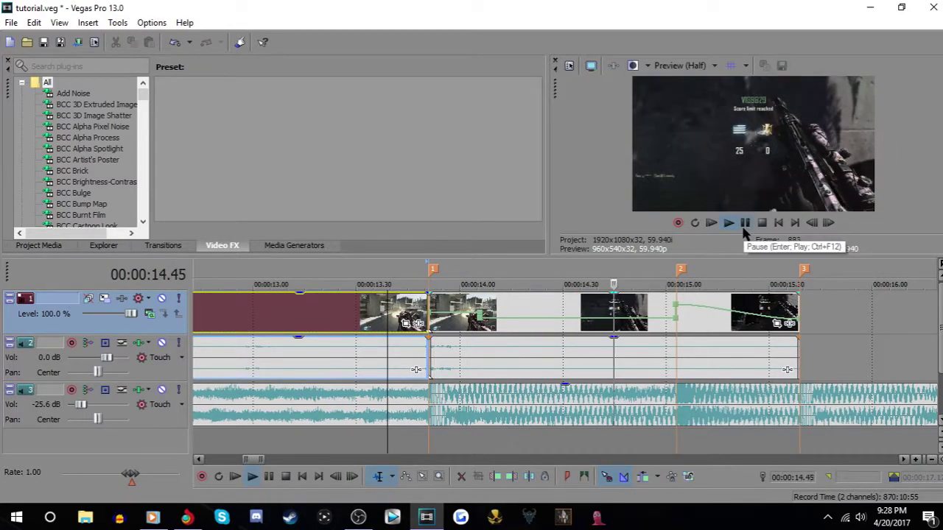
pyautogui.click(745, 223)
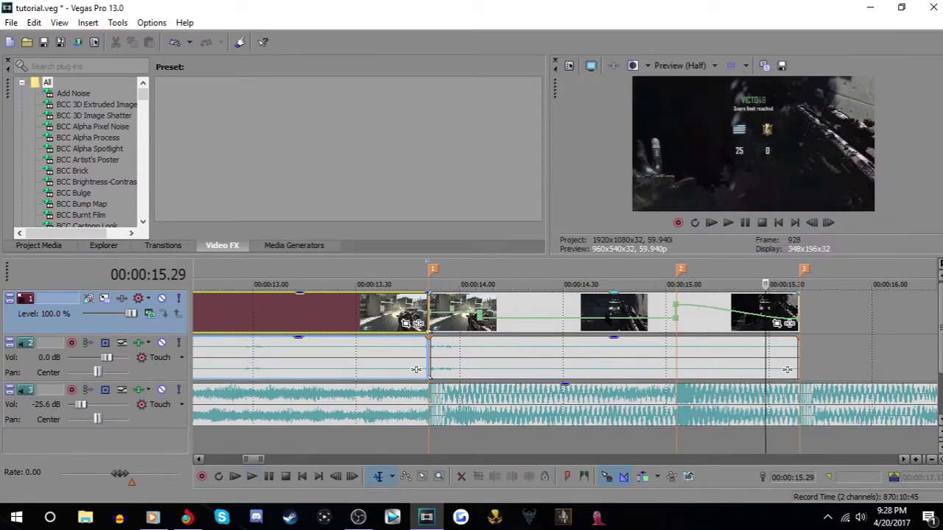
# Try splitting the gameplay clip at 00:00:13.50, just before marker 1, and ungroup its audio from the video
pyautogui.click(501, 343)
pyautogui.scroll(-6, 512, 365)
pyautogui.scroll(5, 512, 355)
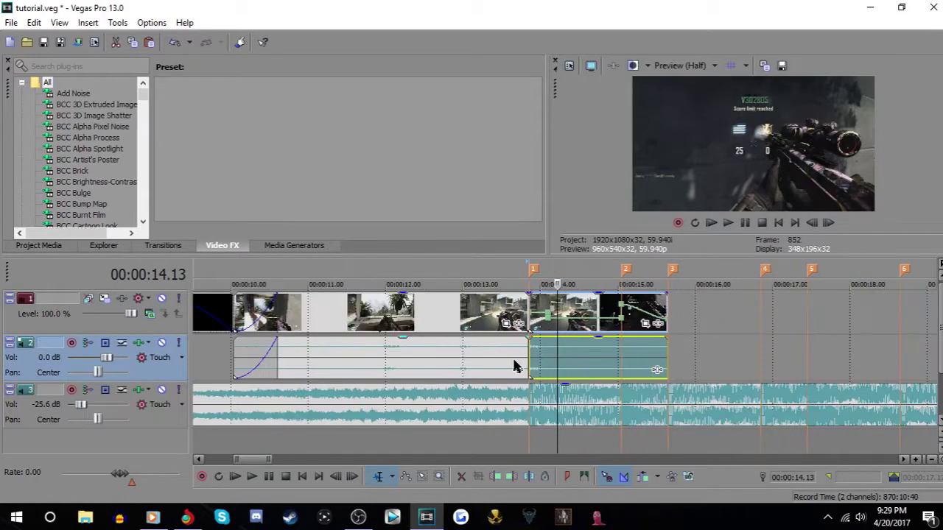
pyautogui.click(518, 361)
pyautogui.scroll(8, 578, 361)
pyautogui.click(607, 358)
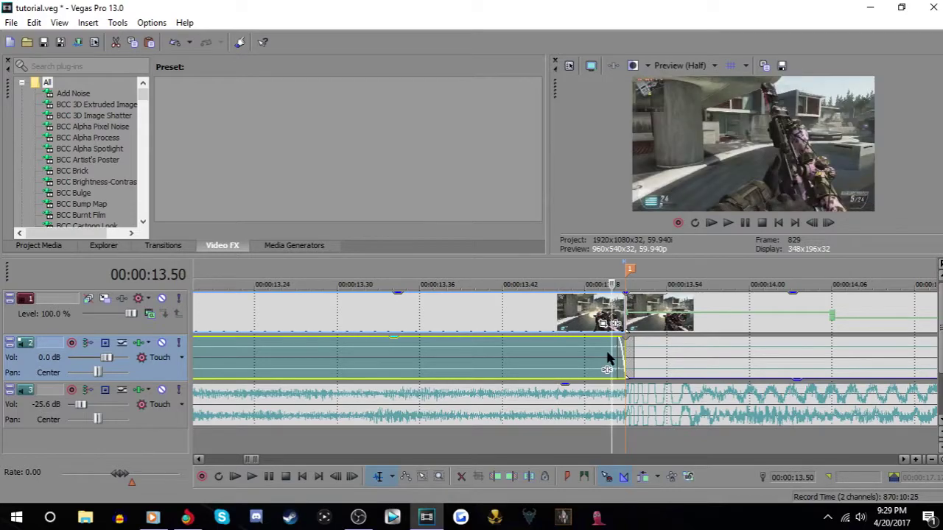
pyautogui.press('Delete')
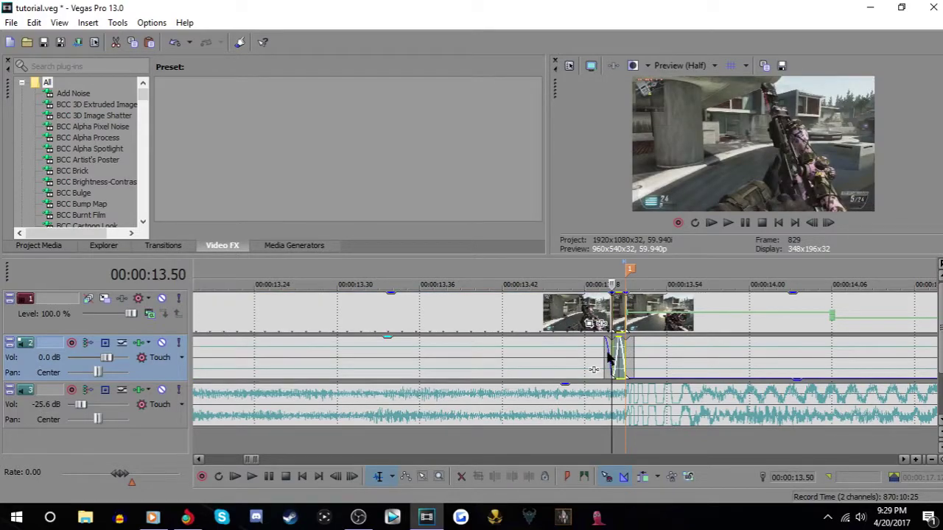
pyautogui.click(175, 43)
pyautogui.press('u')
# Delete the short audio piece between the split at 00:00:13.50 and marker 1
pyautogui.scroll(1, 619, 320)
pyautogui.rightClick(568, 358)
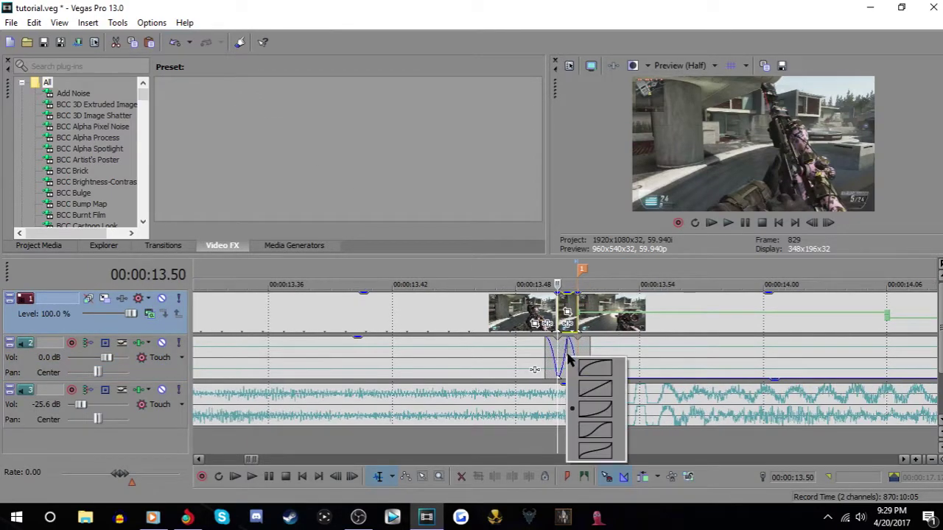
pyautogui.rightClick(568, 348)
pyautogui.moveTo(567, 347); pyautogui.dragTo(558, 346)
pyautogui.rightClick(566, 352)
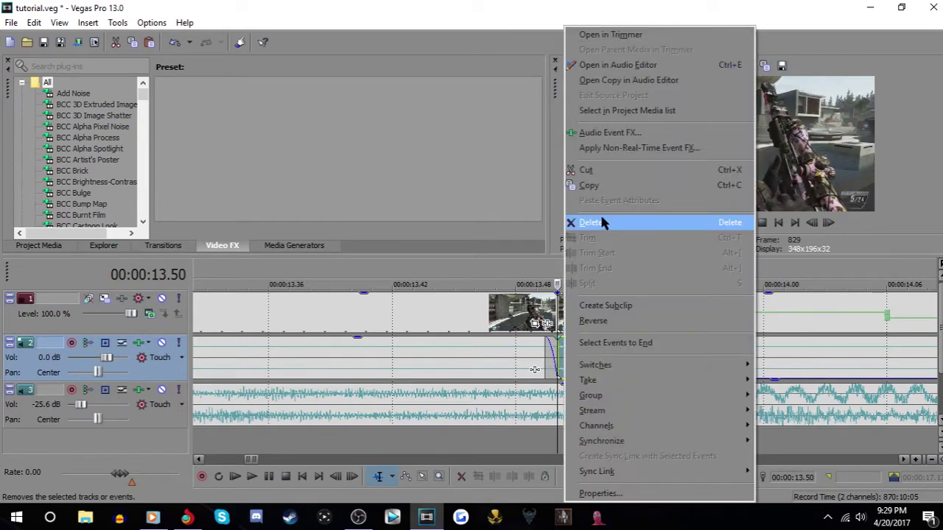
pyautogui.click(596, 217)
# Try deleting the gameplay audio after marker 1, undoing the deletion that also took the video
pyautogui.rightClick(613, 313)
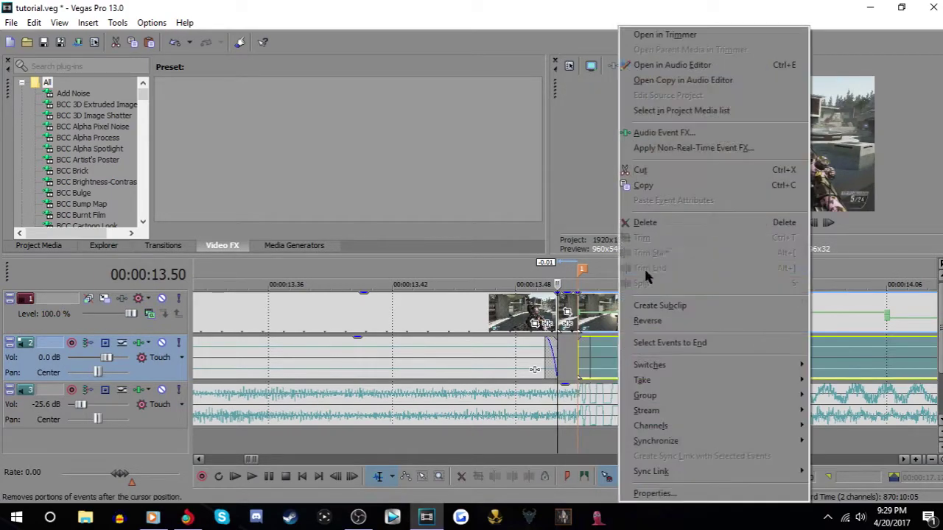
pyautogui.click(638, 221)
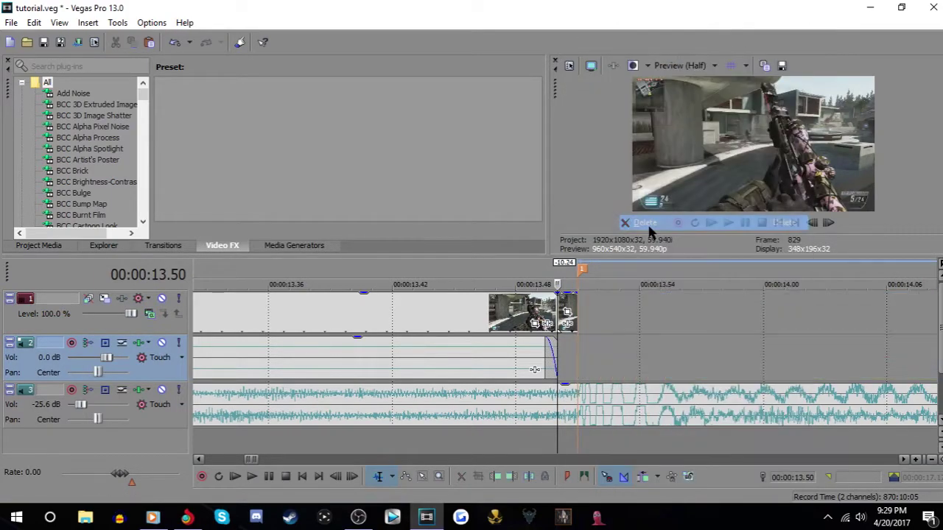
pyautogui.click(177, 44)
pyautogui.click(619, 308)
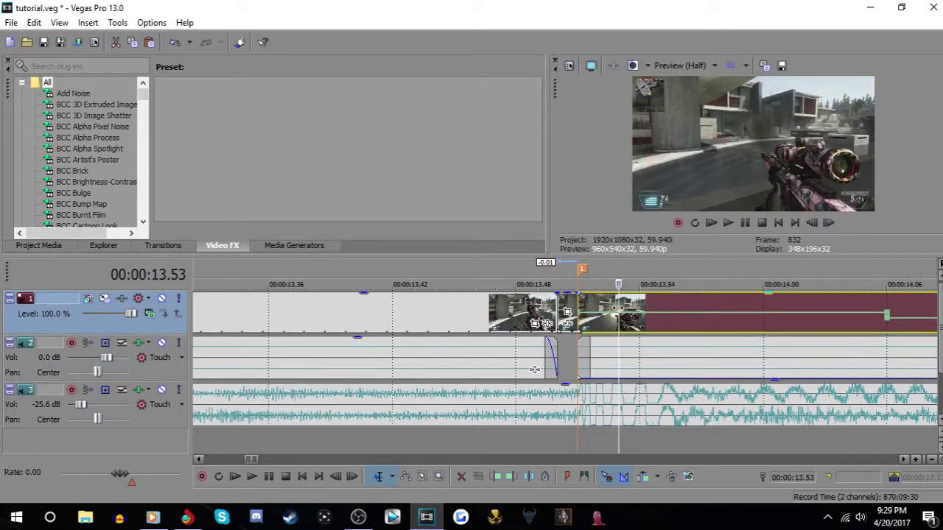
pyautogui.rightClick(621, 358)
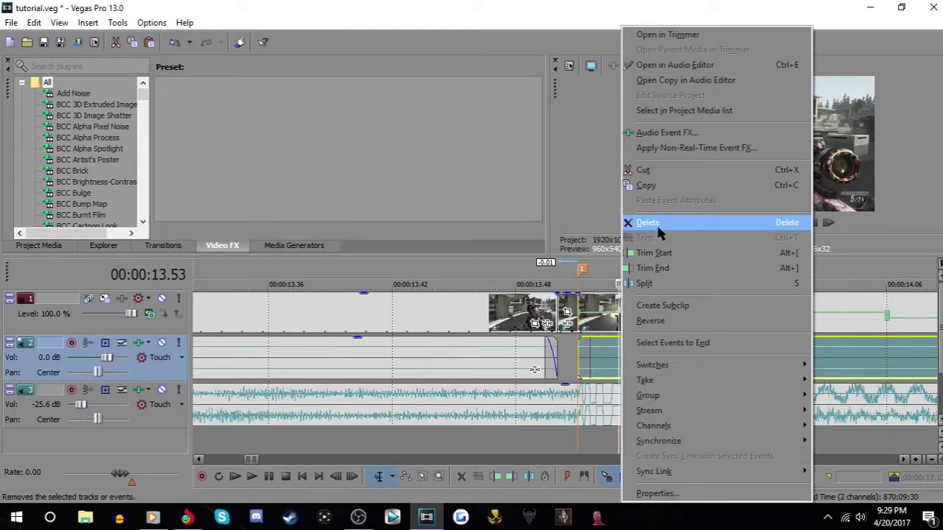
pyautogui.click(656, 222)
pyautogui.scroll(-3, 475, 362)
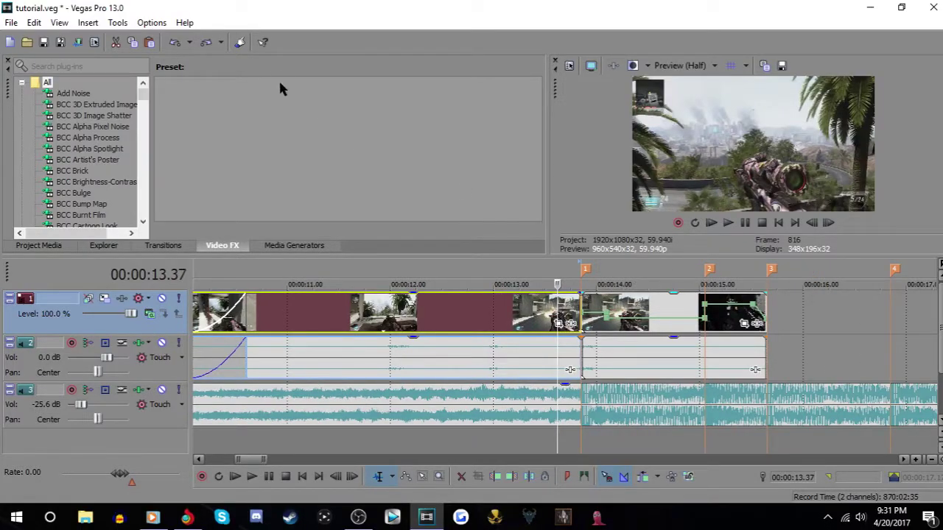
# Redo the removal of the velocity point before marker 3 and play the clip to check it
pyautogui.click(203, 44)
pyautogui.click(728, 222)
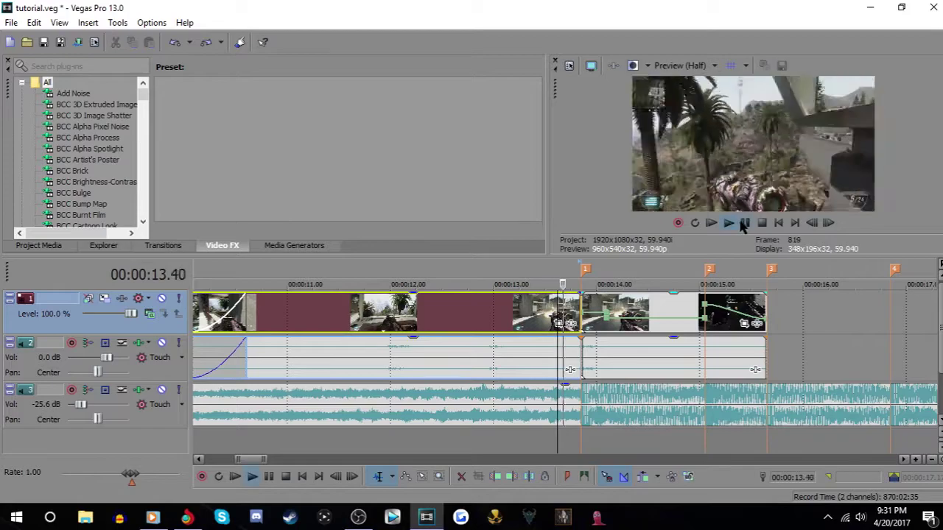
pyautogui.click(744, 223)
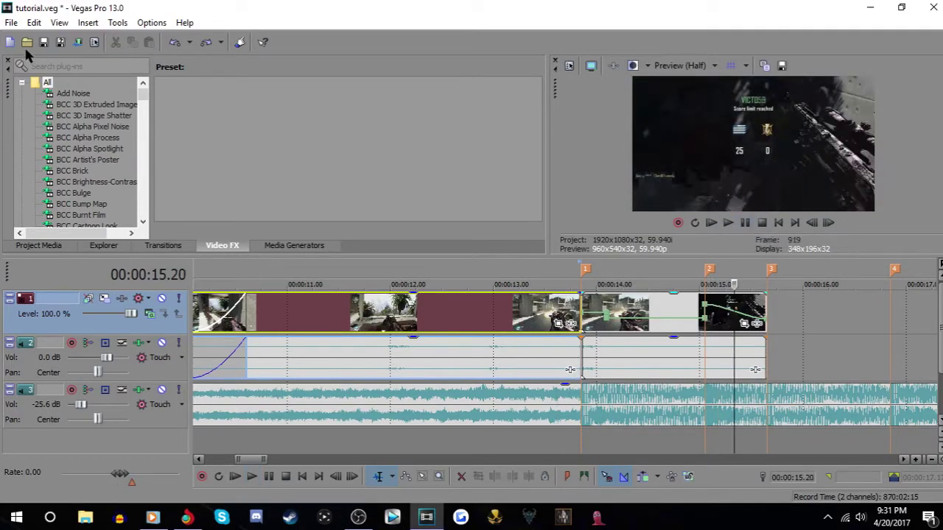
pyautogui.click(668, 346)
pyautogui.click(729, 223)
pyautogui.click(744, 223)
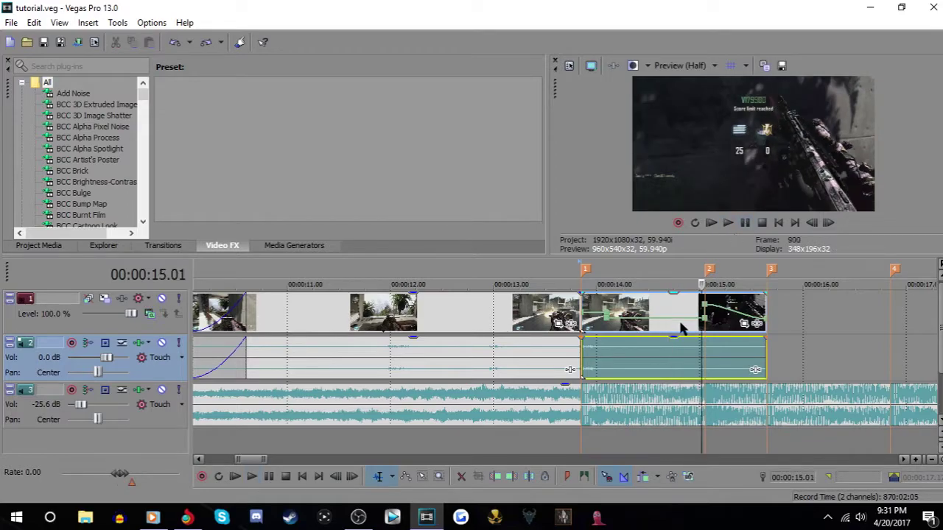
# Ungroup the gameplay audio after marker 1, split it at 00:00:14.43, and delete the remainder
pyautogui.click(626, 358)
pyautogui.press('space')
pyautogui.click(746, 223)
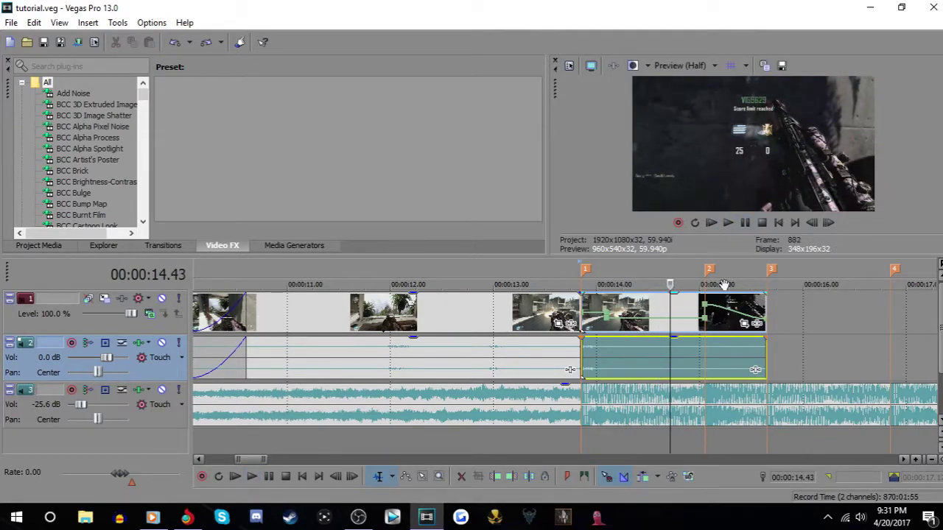
pyautogui.scroll(4, 575, 370)
pyautogui.press('u')
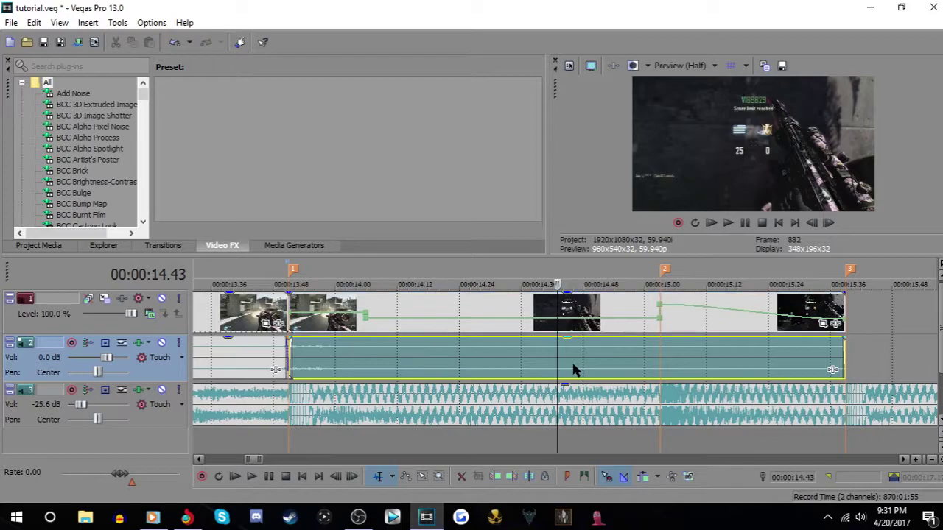
pyautogui.press('s')
pyautogui.rightClick(582, 364)
pyautogui.click(612, 222)
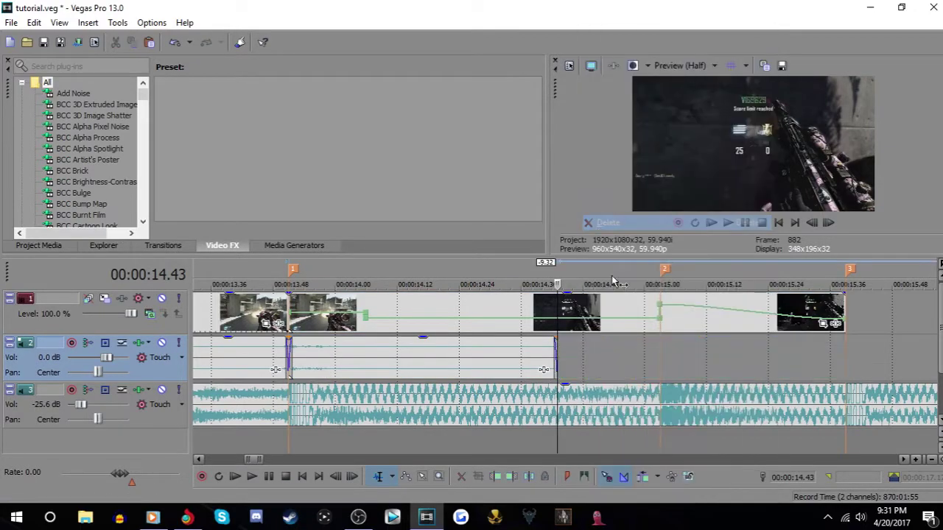
# Add a short fade-out to the end of the shortened gameplay audio and play it from just before marker 1
pyautogui.click(659, 366)
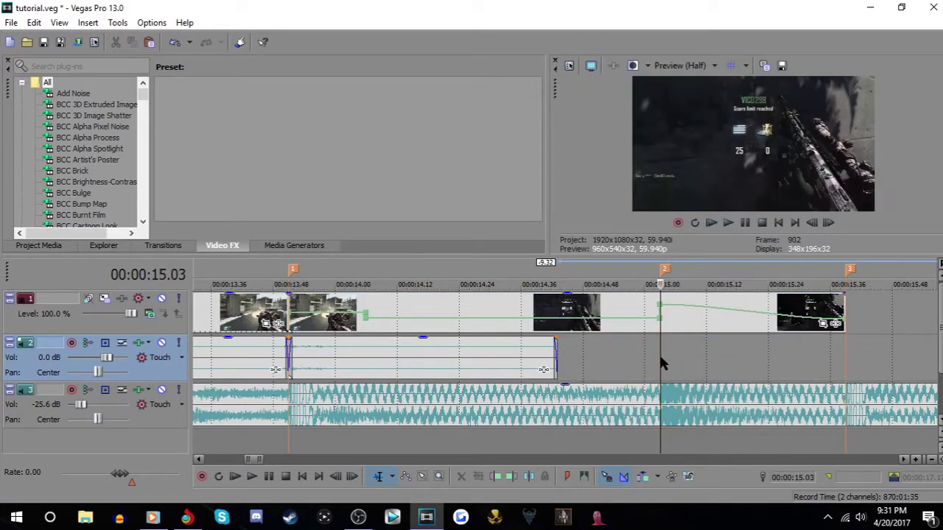
pyautogui.scroll(-6, 601, 346)
pyautogui.scroll(3, 606, 344)
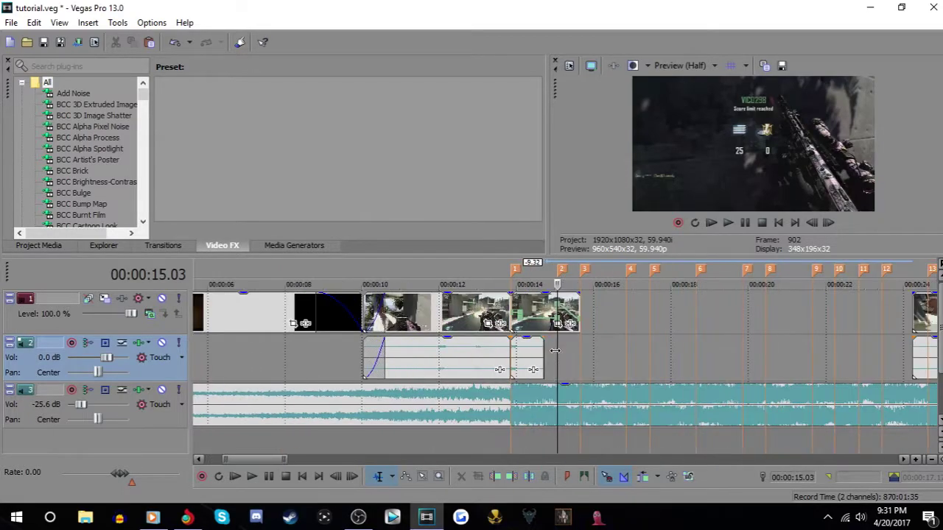
pyautogui.scroll(2, 510, 334)
pyautogui.click(503, 338)
pyautogui.moveTo(503, 337); pyautogui.dragTo(488, 344)
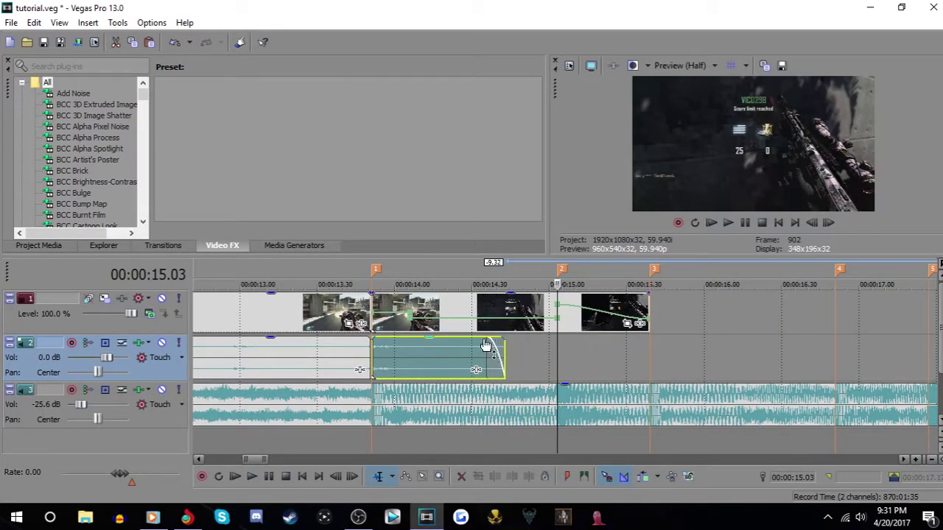
pyautogui.click(352, 354)
pyautogui.click(744, 224)
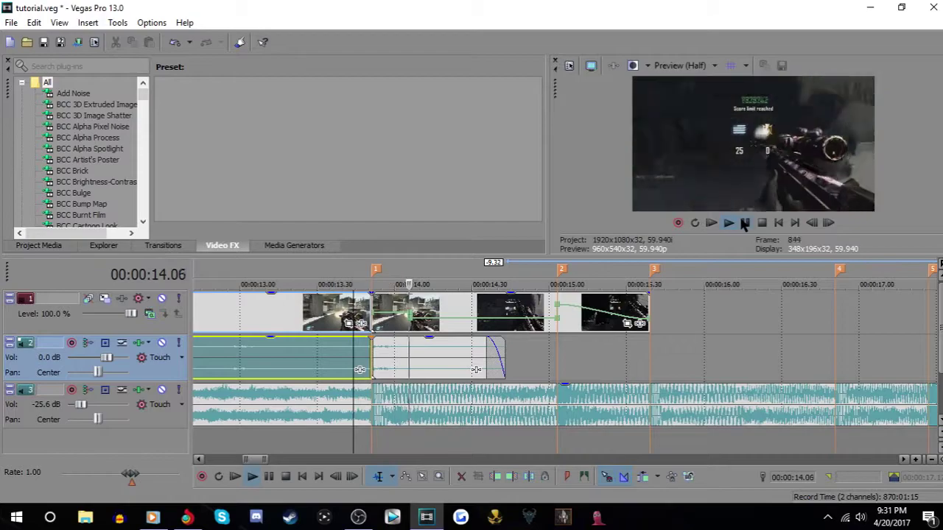
pyautogui.scroll(-3, 674, 332)
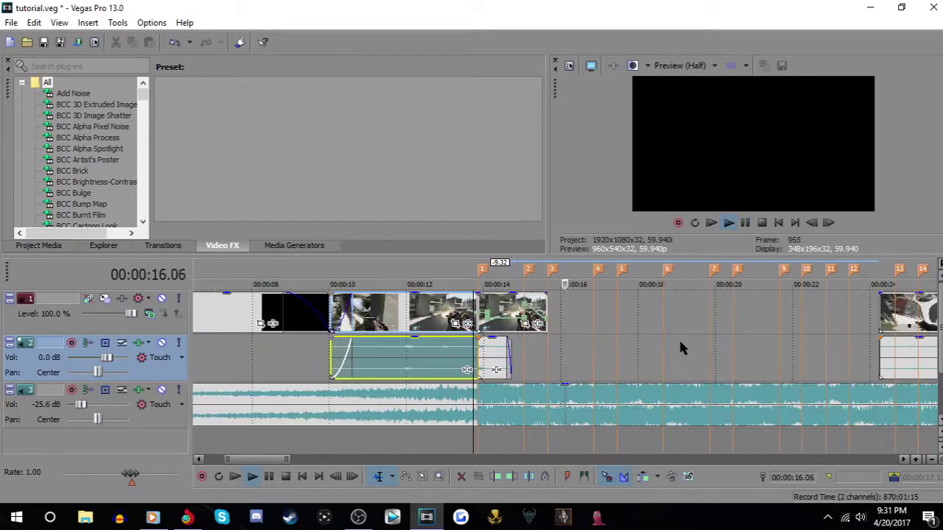
pyautogui.click(745, 223)
# Move the cinematic clip from near 00:01:00 so that it starts at marker 3, directly after the gameplay clip
pyautogui.scroll(-5, 620, 368)
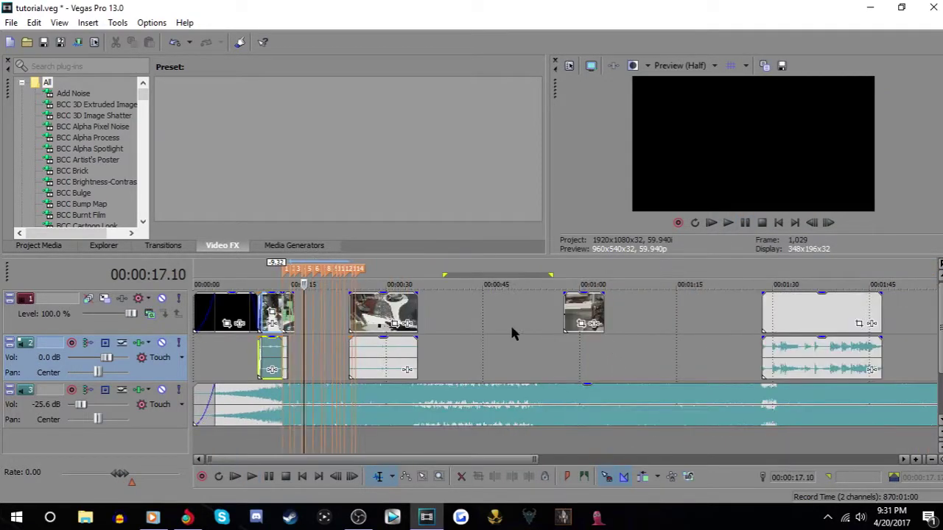
pyautogui.scroll(4, 667, 364)
pyautogui.scroll(-3, 669, 372)
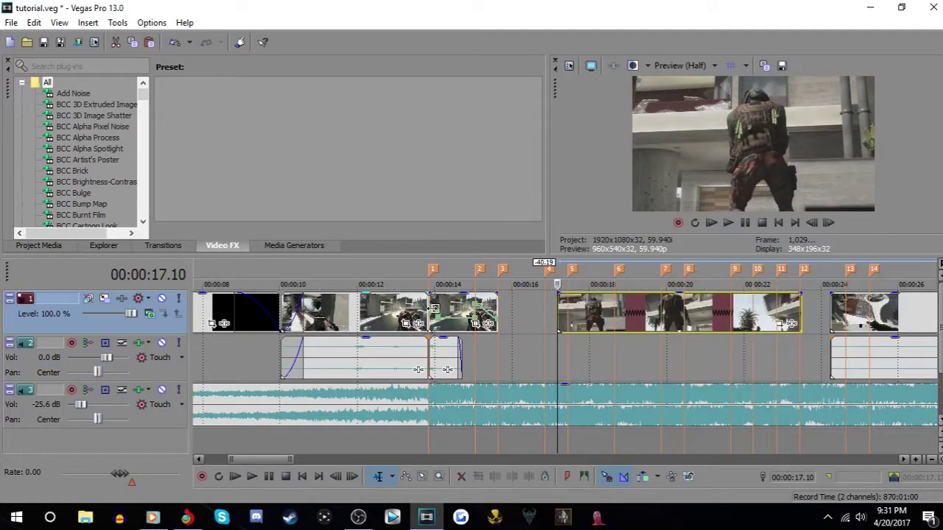
pyautogui.scroll(1, 630, 315)
pyautogui.moveTo(629, 314); pyautogui.dragTo(514, 309)
# Play into the cinematic, trim its beginning while keeping its start at marker 3, and play it again
pyautogui.click(386, 353)
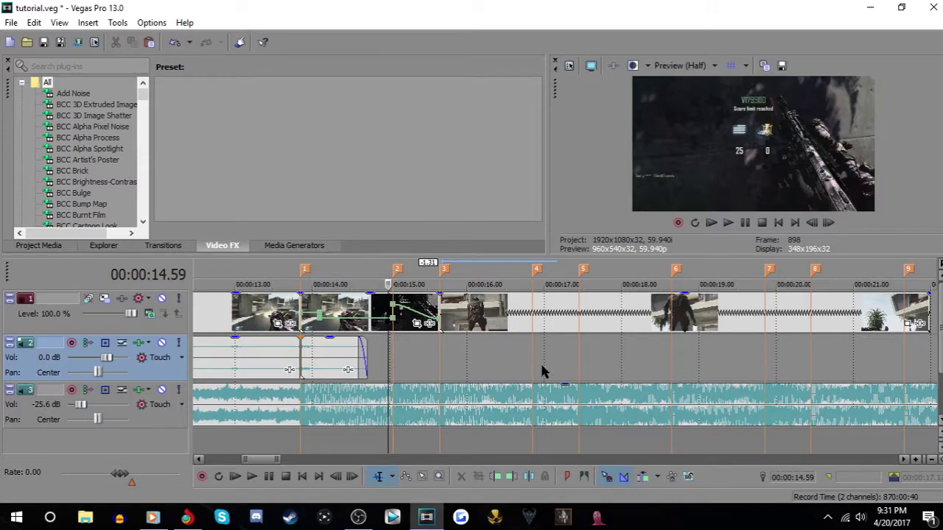
pyautogui.click(728, 222)
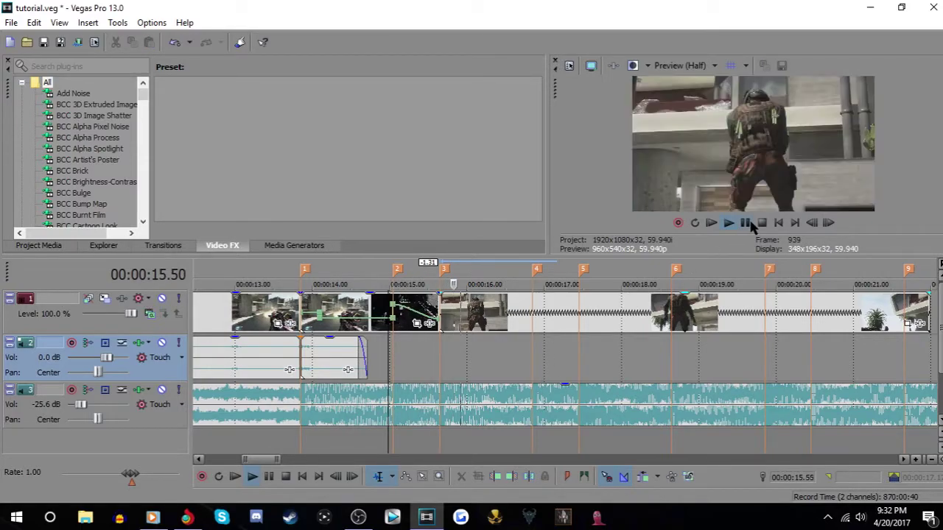
pyautogui.click(746, 223)
pyautogui.moveTo(443, 303); pyautogui.dragTo(518, 285)
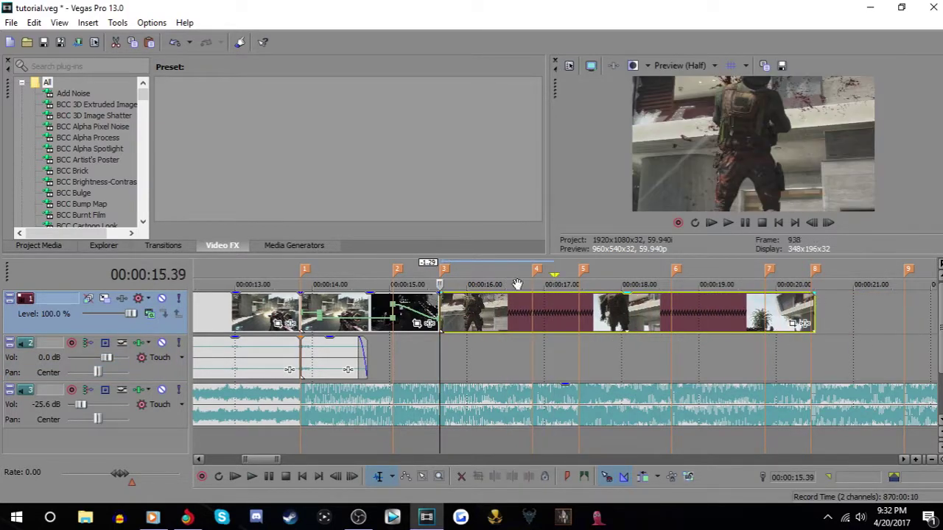
pyautogui.click(744, 223)
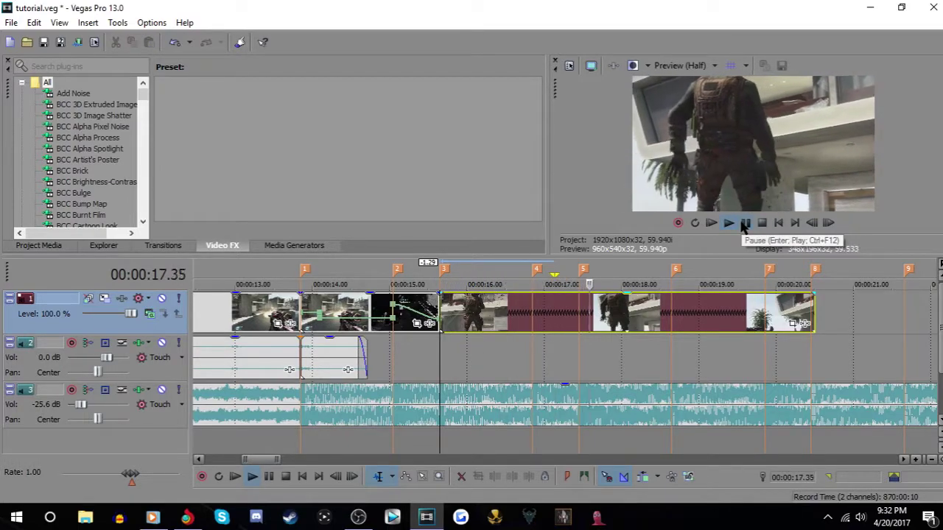
# Stop playback, split the cinematic clip at marker 4, and move the remainder to just after marker 8
pyautogui.click(744, 223)
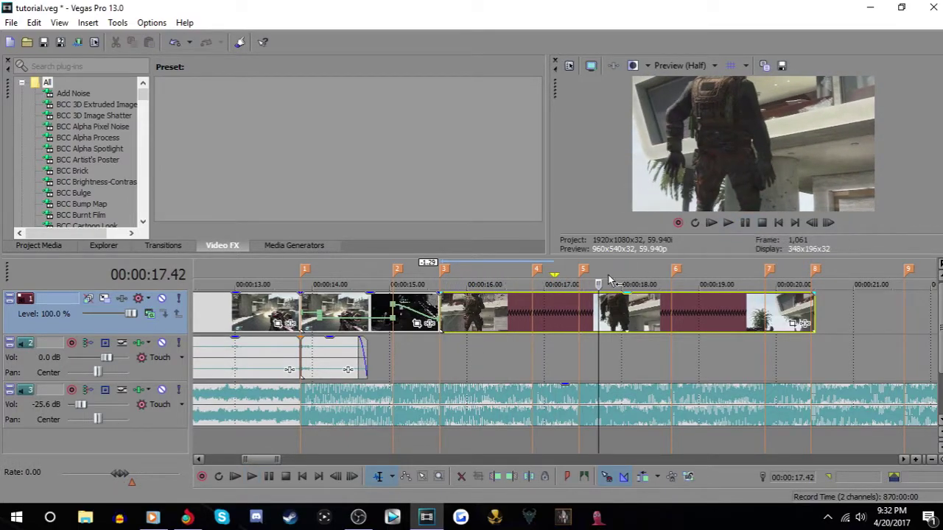
pyautogui.click(533, 313)
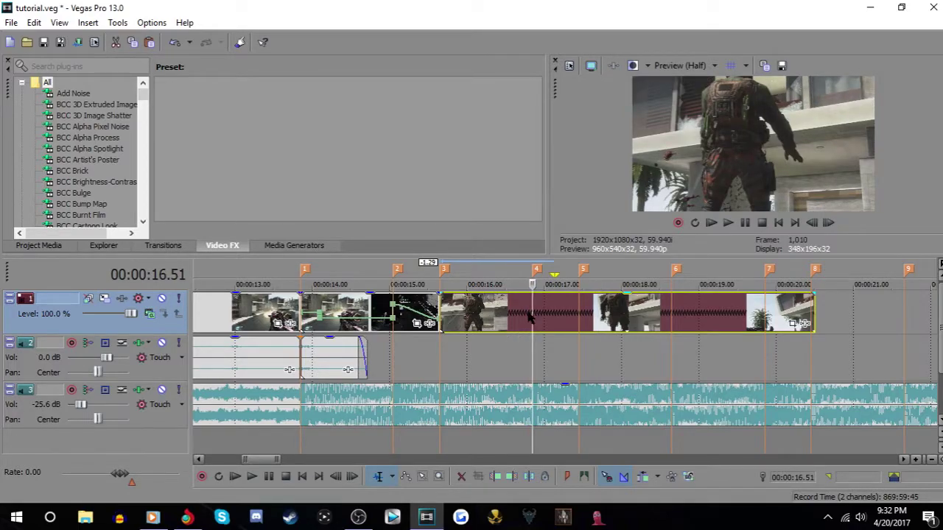
pyautogui.press('s')
pyautogui.moveTo(549, 319); pyautogui.dragTo(839, 325)
# Add a velocity envelope to the cinematic between markers 3 and 4, starting fast and easing to 50% at about 00:00:15.57
pyautogui.click(470, 324)
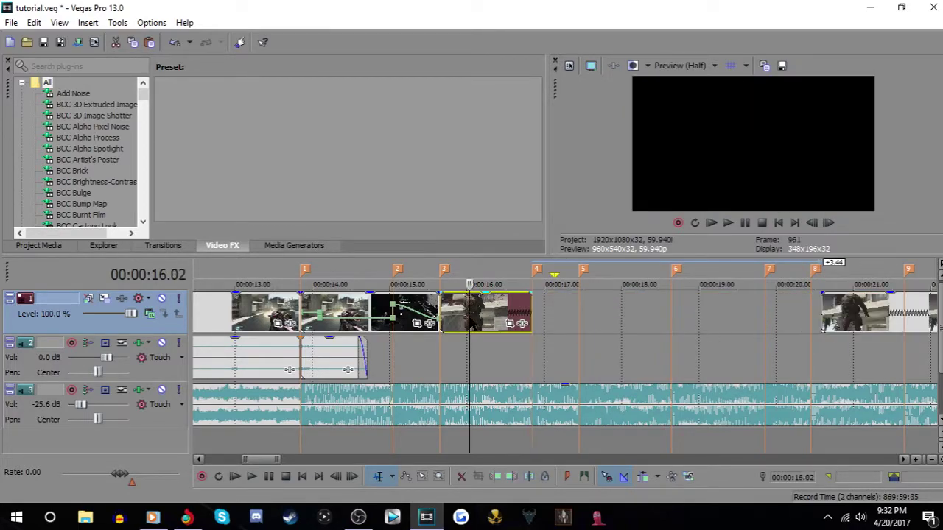
pyautogui.scroll(3, 464, 333)
pyautogui.rightClick(567, 317)
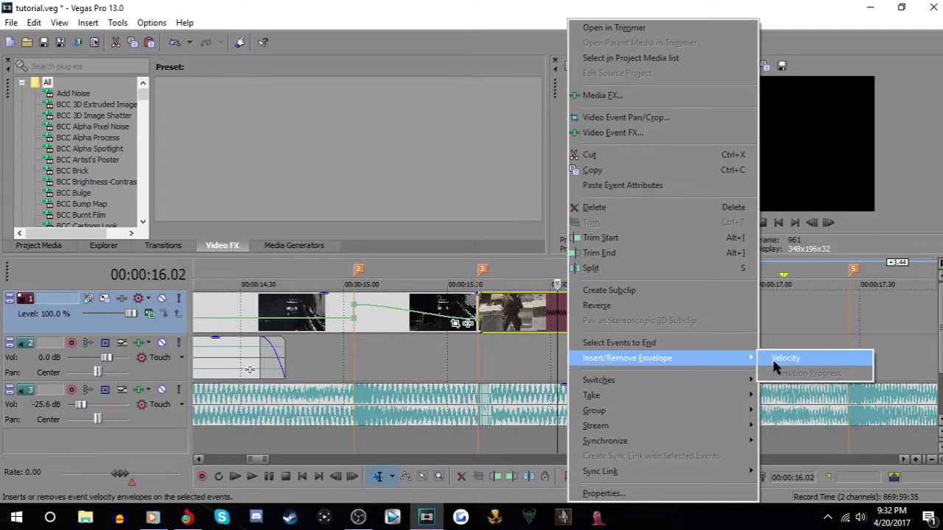
pyautogui.click(790, 358)
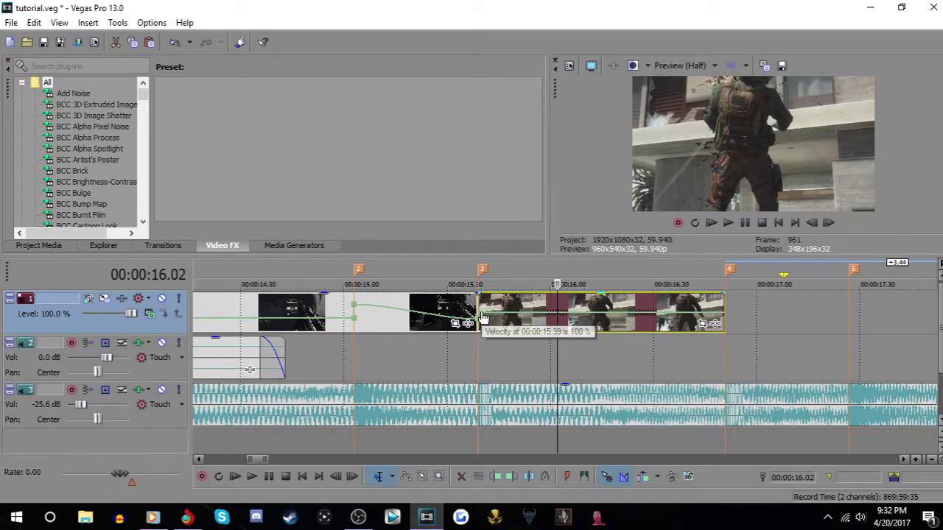
pyautogui.doubleClick(508, 317)
pyautogui.rightClick(508, 316)
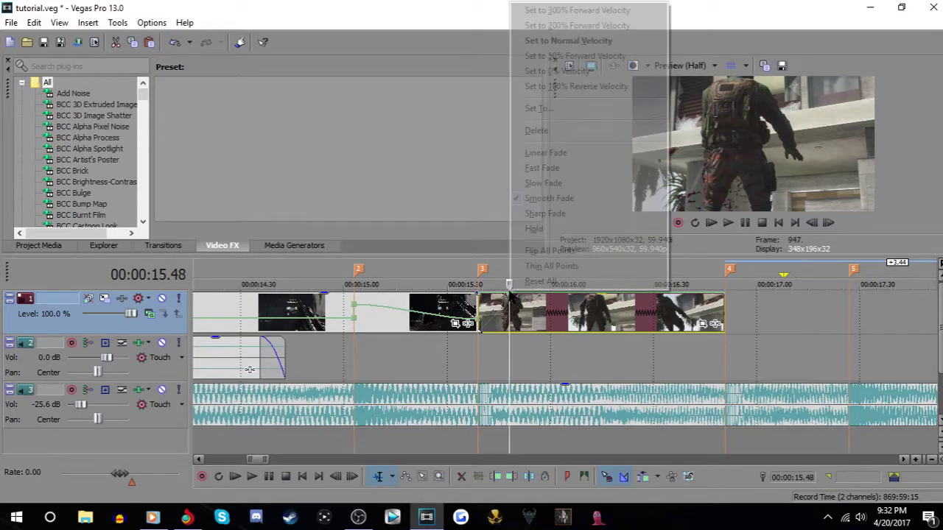
pyautogui.click(556, 86)
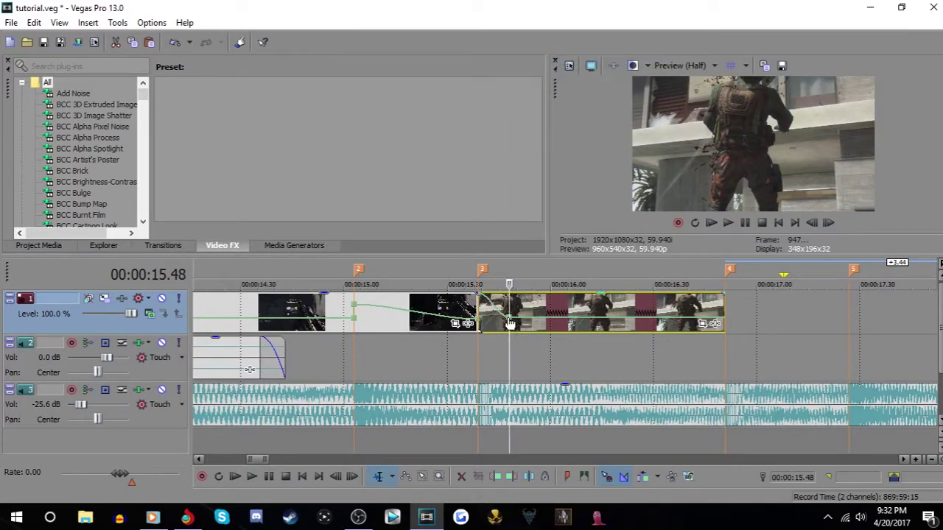
pyautogui.rightClick(539, 319)
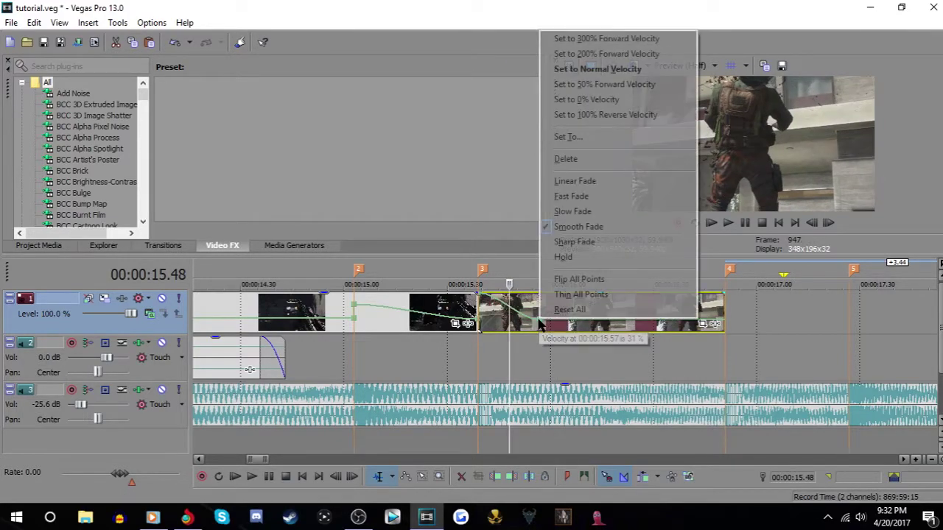
pyautogui.click(609, 85)
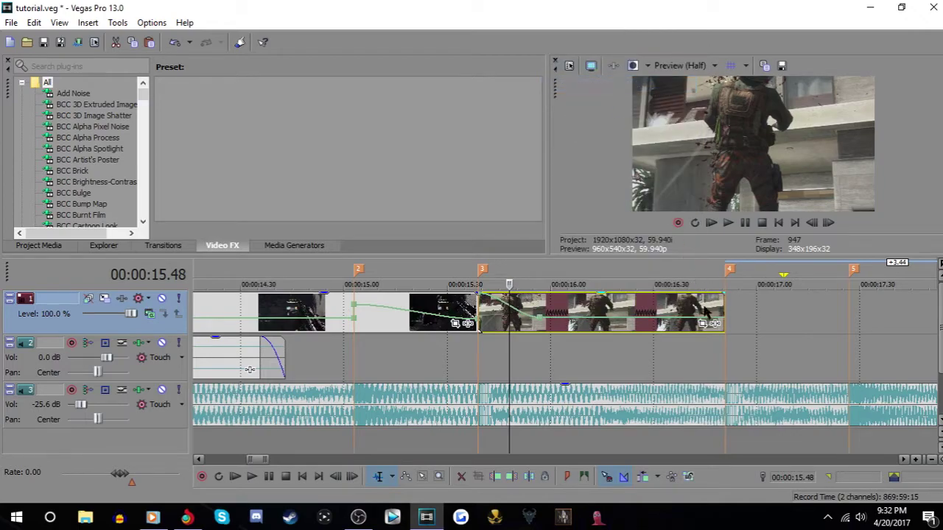
# Add a velocity point at about 00:00:16.35, raise the velocity toward marker 4, and play the cinematic's speed ramp
pyautogui.click(668, 328)
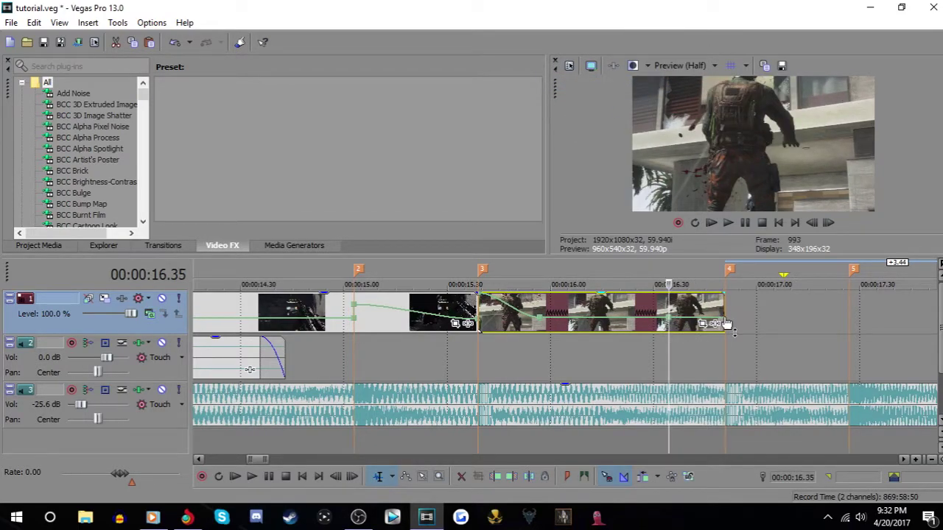
pyautogui.click(470, 313)
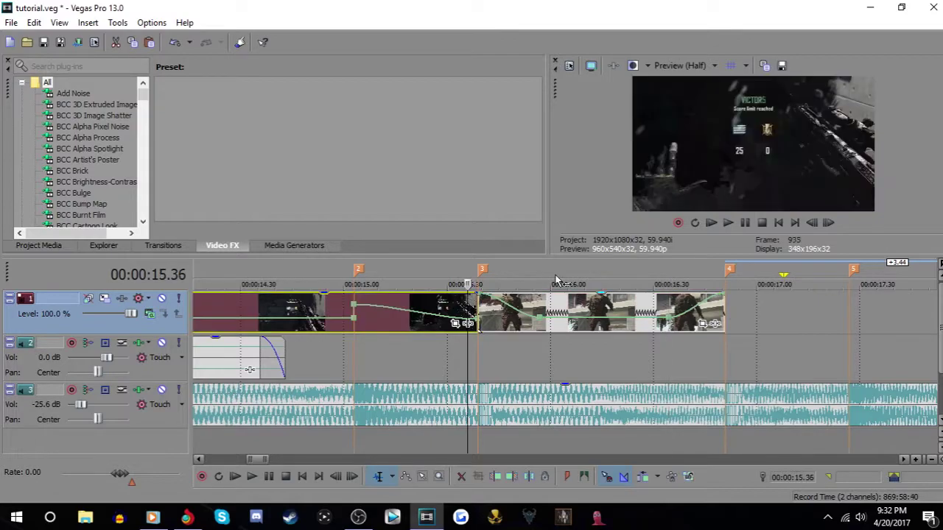
pyautogui.click(745, 223)
pyautogui.click(746, 222)
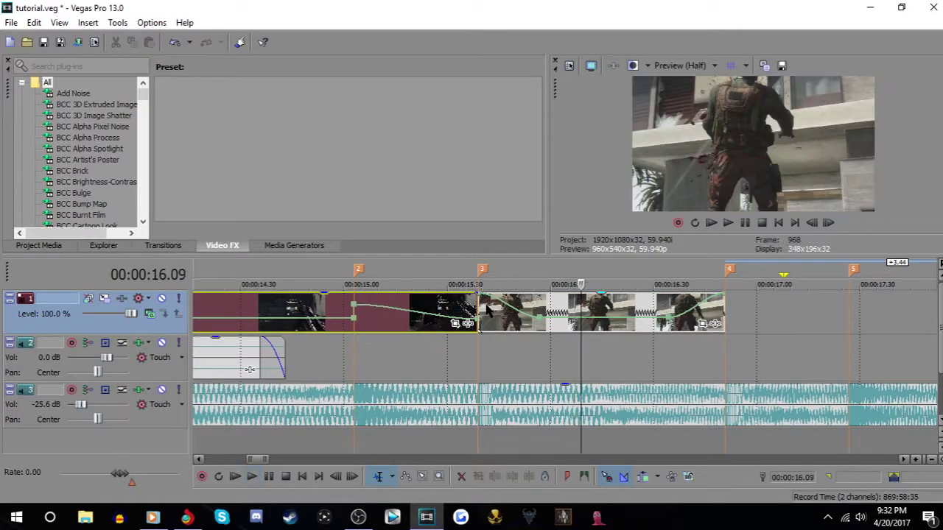
pyautogui.click(479, 305)
pyautogui.click(745, 223)
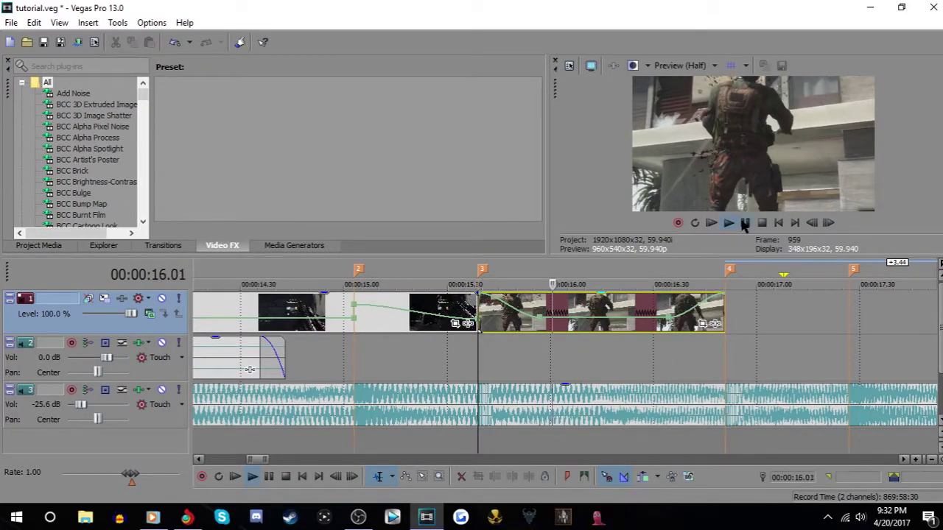
pyautogui.click(745, 224)
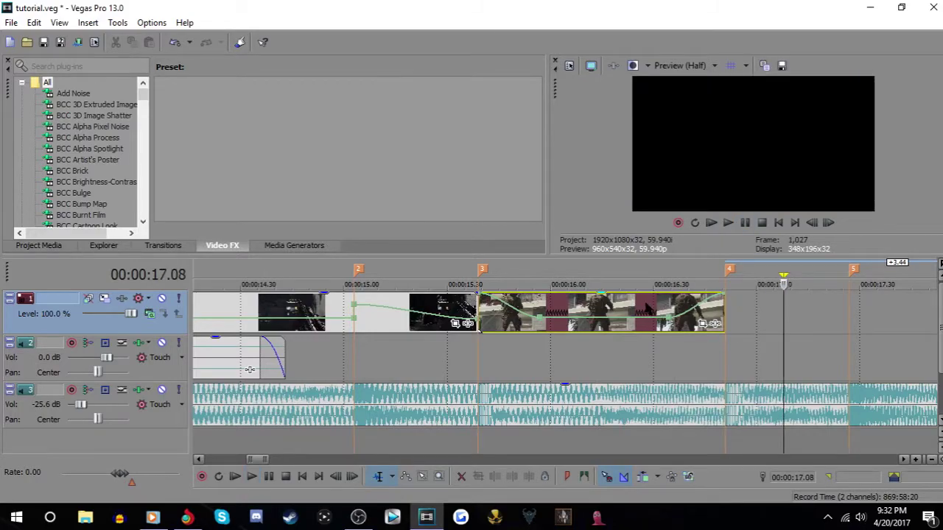
# Remove the velocity envelope from the cinematic and extend the clip's end to marker 5
pyautogui.scroll(-2, 701, 318)
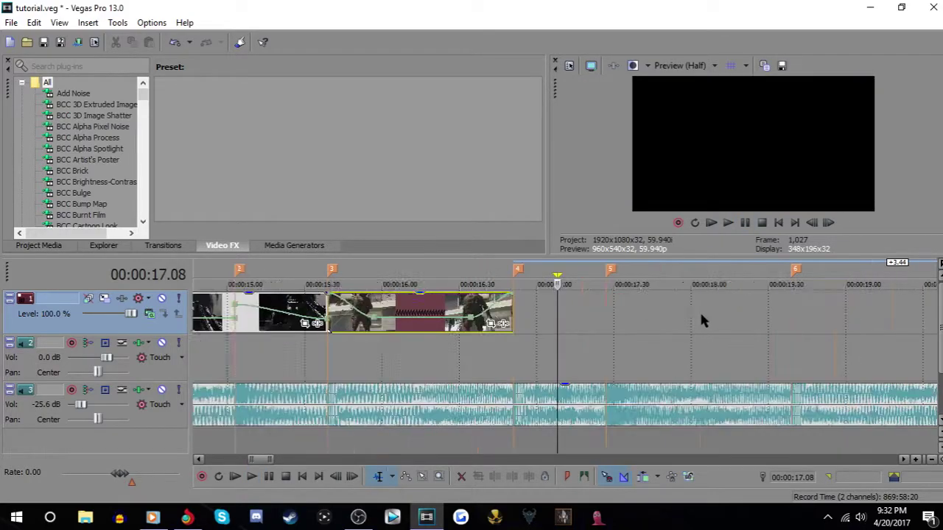
pyautogui.rightClick(476, 315)
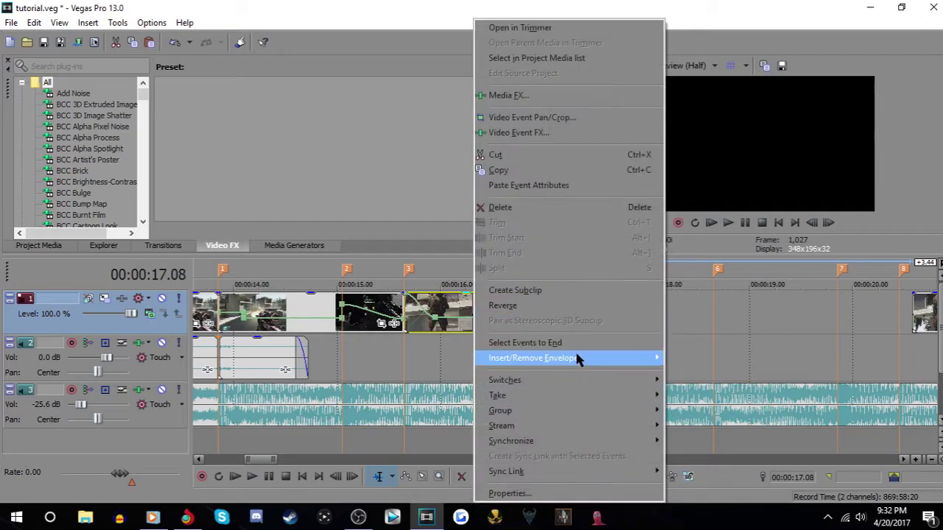
pyautogui.click(627, 358)
pyautogui.moveTo(526, 317); pyautogui.dragTo(580, 313)
# Add a velocity envelope to the extended cinematic, at 50% up to marker 4 and about 197% from marker 4 on
pyautogui.click(498, 325)
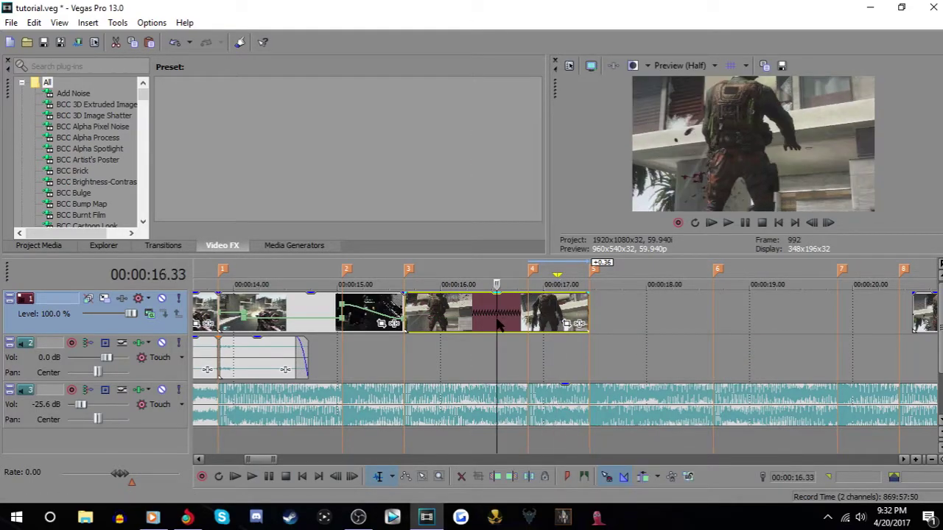
pyautogui.rightClick(473, 315)
pyautogui.moveTo(516, 359)
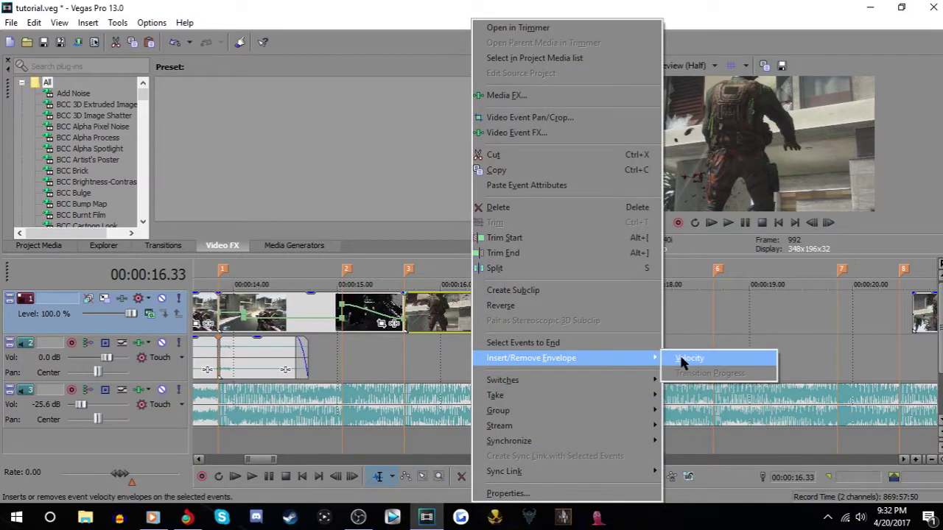
pyautogui.click(648, 360)
pyautogui.rightClick(407, 317)
pyautogui.click(462, 103)
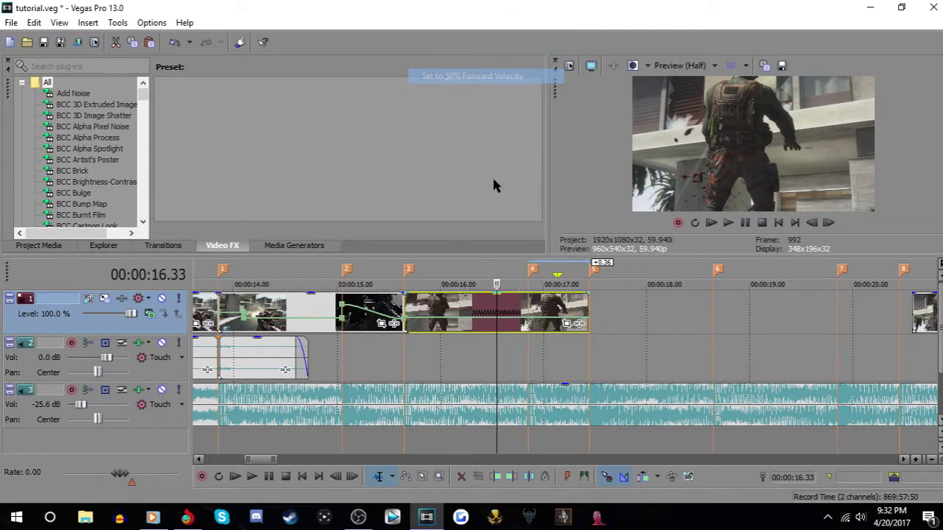
pyautogui.click(544, 306)
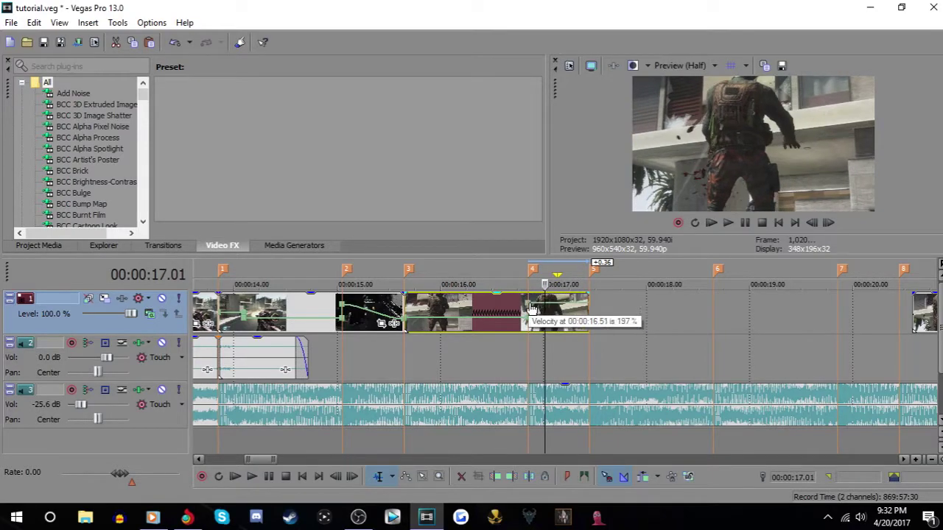
# Play the extended cinematic from marker 3 and around marker 4 to check its velocity change against the beat
pyautogui.click(497, 304)
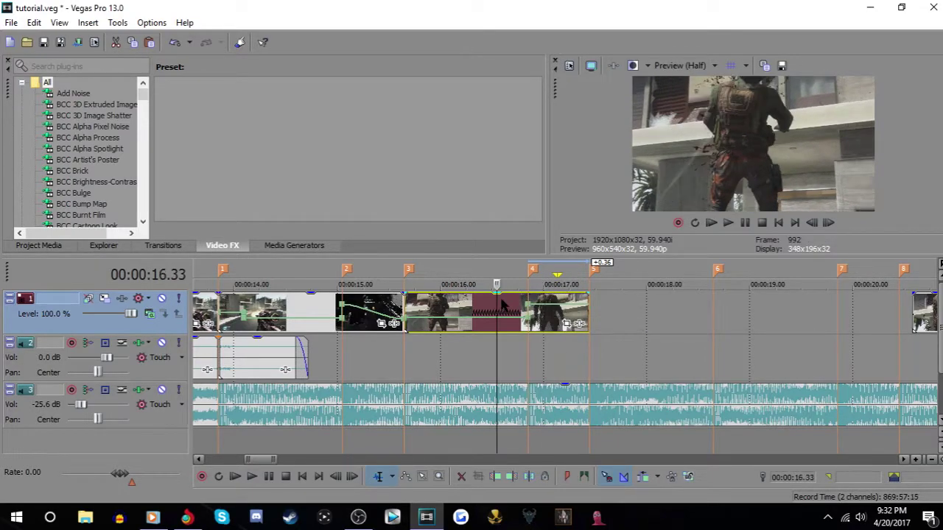
pyautogui.press('space')
pyautogui.click(745, 224)
pyautogui.click(425, 317)
pyautogui.click(404, 306)
pyautogui.click(745, 224)
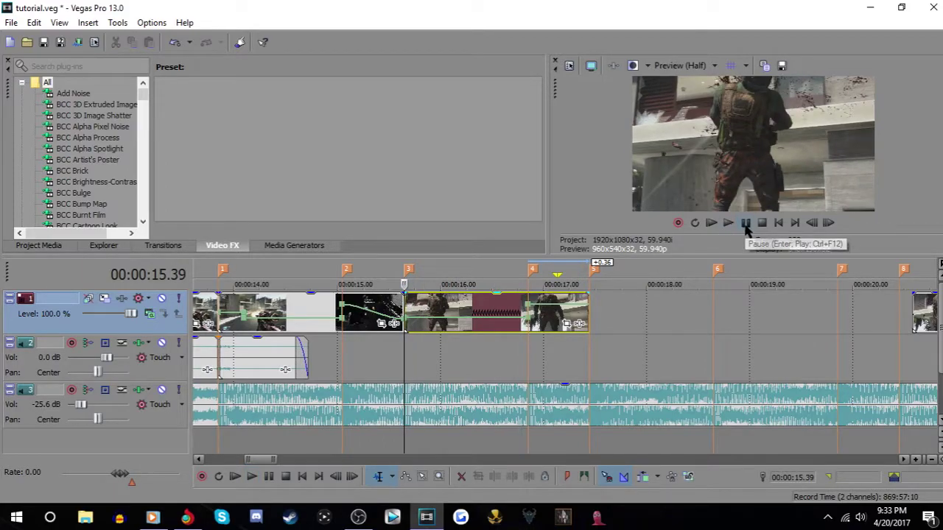
pyautogui.click(745, 222)
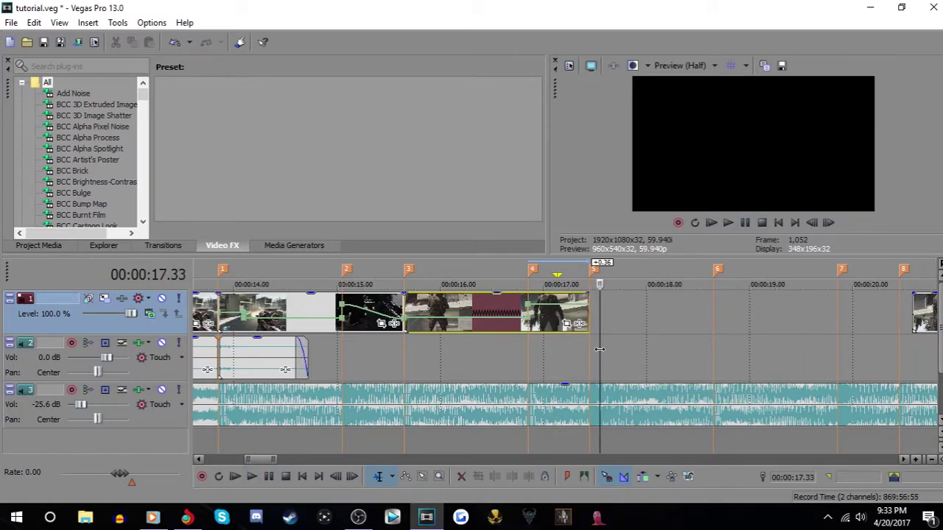
pyautogui.click(528, 303)
pyautogui.click(746, 223)
# Remove the cinematic's velocity envelope and trim the clip's end back to marker 4
pyautogui.rightClick(454, 302)
pyautogui.moveTo(602, 358)
pyautogui.click(656, 359)
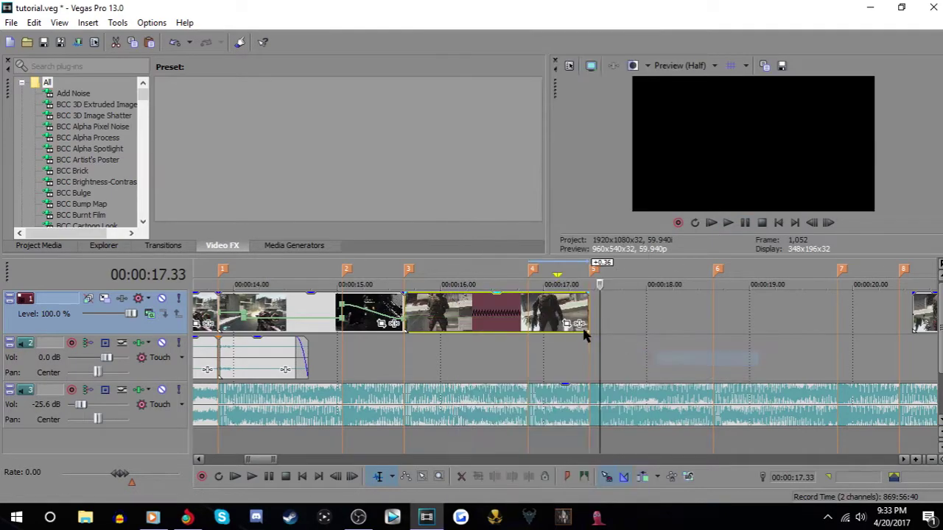
pyautogui.moveTo(589, 311); pyautogui.dragTo(527, 311)
# Delete the leftover cinematic piece between marker 8 and the next gameplay clip
pyautogui.click(407, 305)
pyautogui.scroll(-3, 637, 323)
pyautogui.click(761, 328)
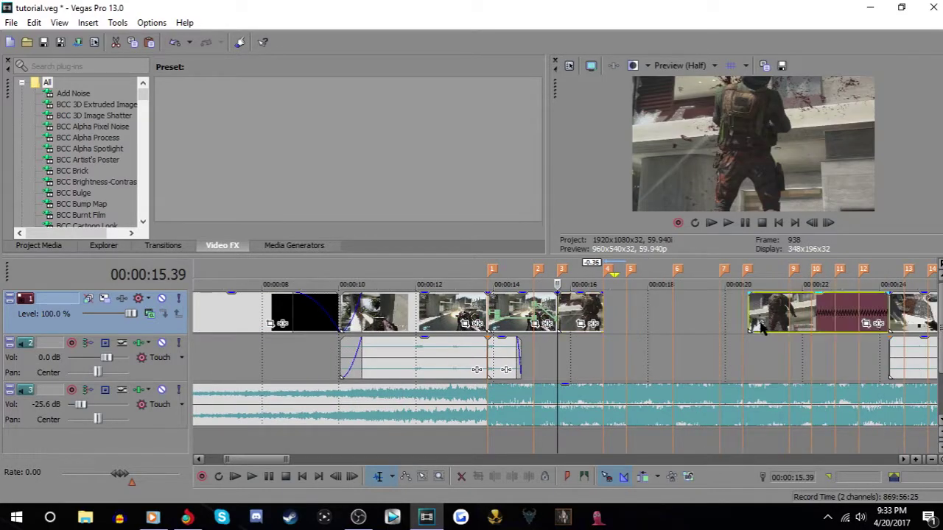
pyautogui.rightClick(760, 325)
pyautogui.click(790, 207)
# Insert a velocity envelope on the cinematic between markers 3 and 4 and save the project
pyautogui.scroll(6, 627, 329)
pyautogui.rightClick(646, 326)
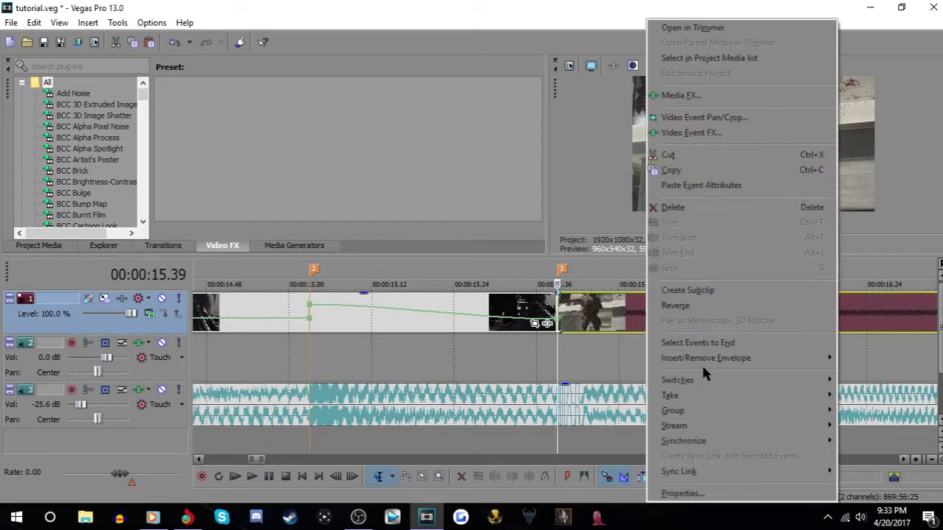
pyautogui.moveTo(714, 355)
pyautogui.click(633, 356)
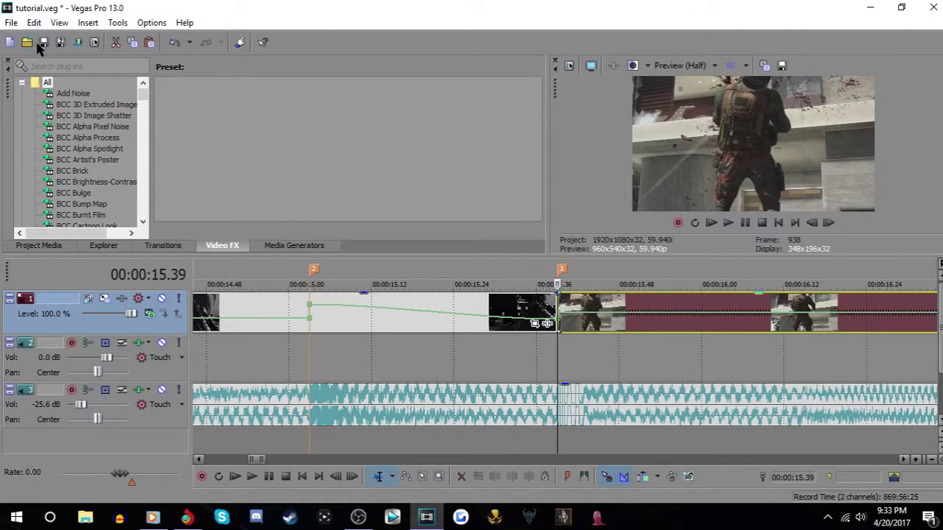
pyautogui.scroll(-2, 672, 350)
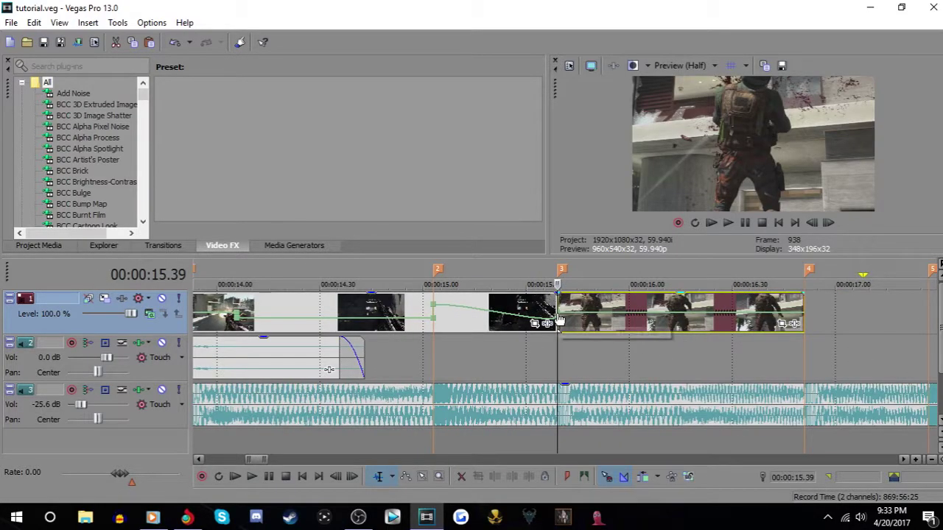
# Raise the cinematic's velocity to the maximum at marker 3 and ease it down to a 50% point shortly after
pyautogui.moveTo(567, 313); pyautogui.dragTo(567, 284)
pyautogui.click(590, 296)
pyautogui.rightClick(592, 294)
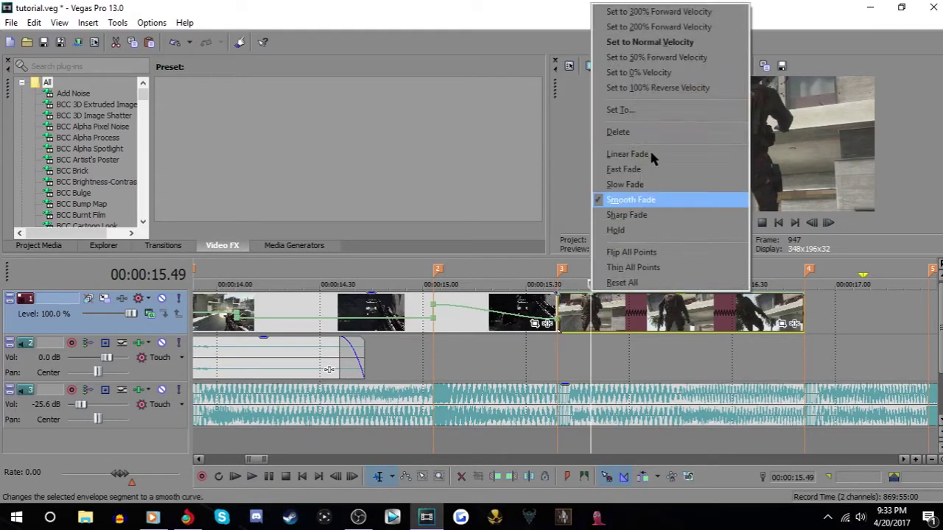
pyautogui.click(665, 72)
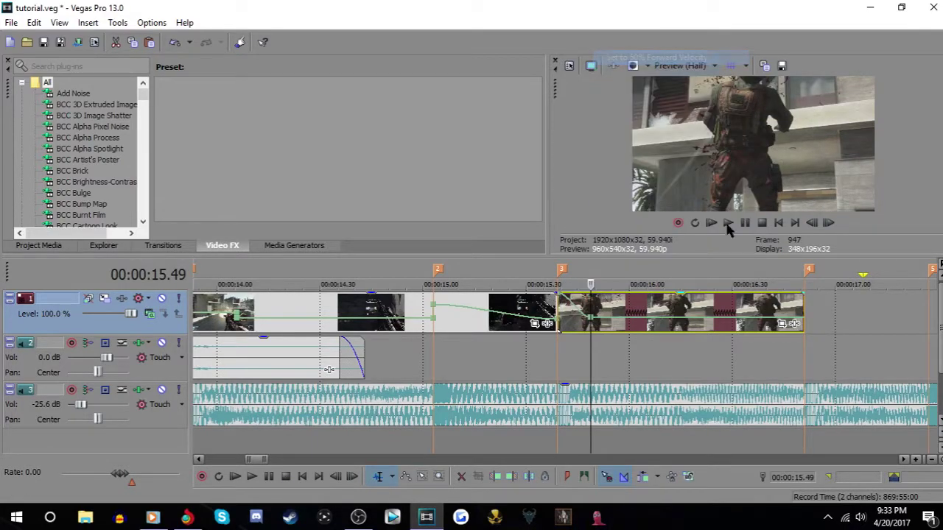
pyautogui.rightClick(609, 318)
pyautogui.click(648, 177)
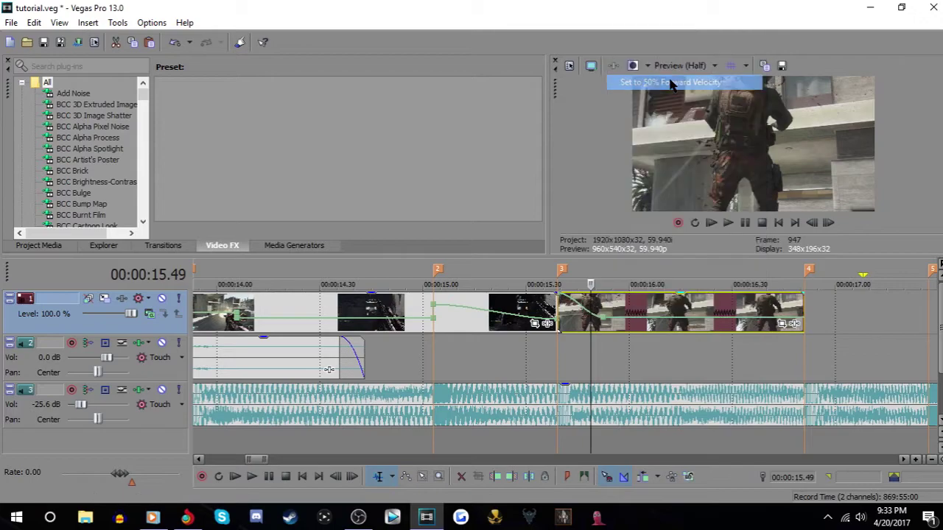
# Add a 50% velocity point at about 00:00:16.32 and raise the velocity at the cinematic's end at marker 4
pyautogui.doubleClick(741, 320)
pyautogui.moveTo(803, 319); pyautogui.dragTo(812, 290)
pyautogui.rightClick(740, 324)
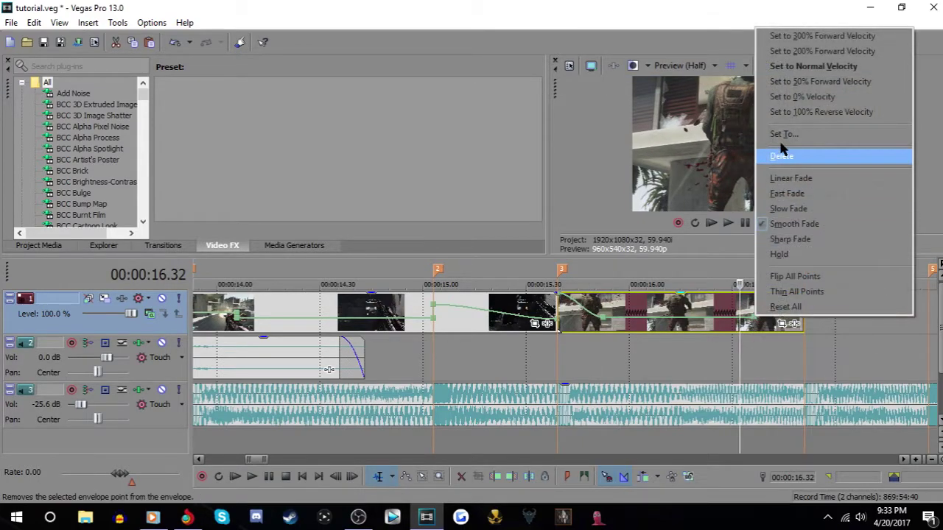
pyautogui.click(796, 81)
# Move the next gameplay clip and its audio from near 00:00:24 to start at marker 4, after the cinematic
pyautogui.scroll(-6, 745, 341)
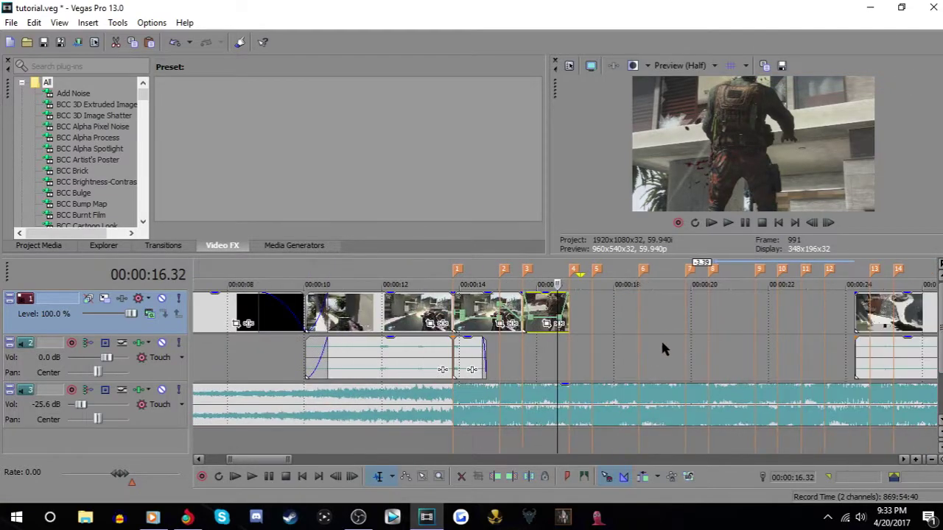
pyautogui.moveTo(744, 346)
pyautogui.mouseDown()
pyautogui.moveTo(621, 337)
pyautogui.moveTo(593, 331)
pyautogui.moveTo(590, 314)
pyautogui.moveTo(677, 311)
pyautogui.moveTo(589, 315)
pyautogui.mouseUp()
pyautogui.scroll(4, 538, 356)
# Play the moved gameplay clip from its start and place the cursor at marker 9
pyautogui.click(581, 313)
pyautogui.click(723, 223)
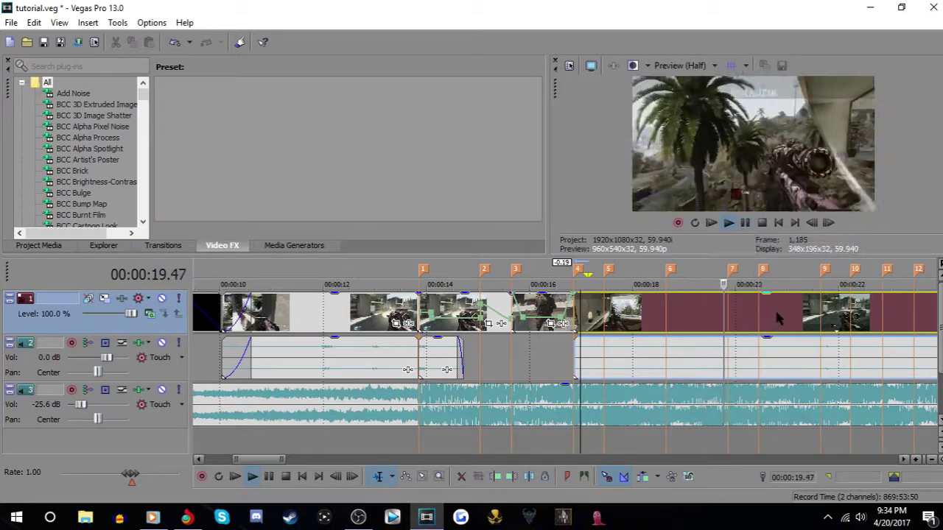
pyautogui.click(744, 223)
pyautogui.click(821, 324)
pyautogui.scroll(2, 766, 331)
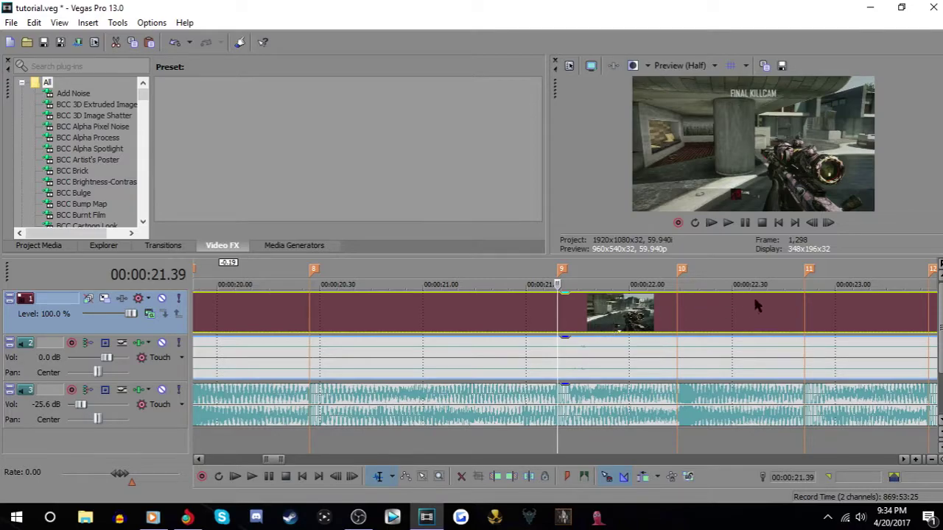
# Split the gameplay clip and its audio at 00:00:21.46 and shift both parts earlier so the cut falls on marker 9
pyautogui.click(830, 226)
pyautogui.click(830, 226)
pyautogui.click(830, 225)
pyautogui.click(830, 225)
pyautogui.click(831, 226)
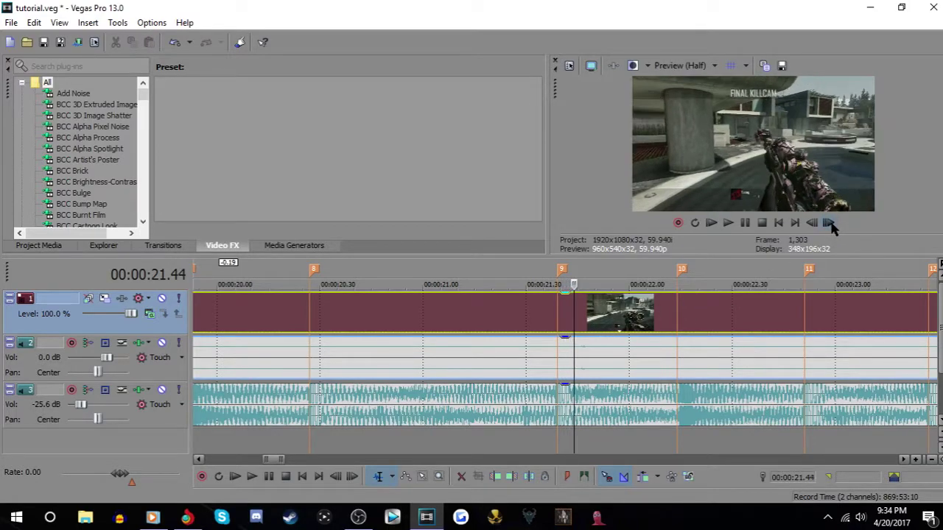
pyautogui.click(831, 225)
pyautogui.click(830, 225)
pyautogui.press('s')
pyautogui.moveTo(543, 318); pyautogui.dragTo(520, 318)
pyautogui.moveTo(604, 322); pyautogui.dragTo(578, 320)
pyautogui.scroll(-1, 556, 316)
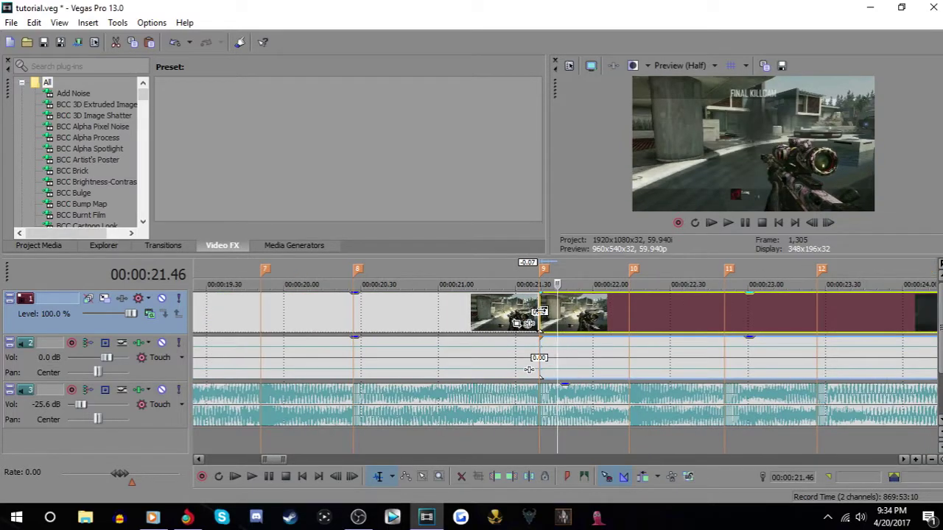
# Fit the first gameplay part's start to marker 4 against the cinematic and play it through to the cut at marker 9
pyautogui.click(535, 310)
pyautogui.scroll(-3, 529, 368)
pyautogui.moveTo(430, 301); pyautogui.dragTo(430, 301)
pyautogui.click(428, 299)
pyautogui.scroll(3, 589, 300)
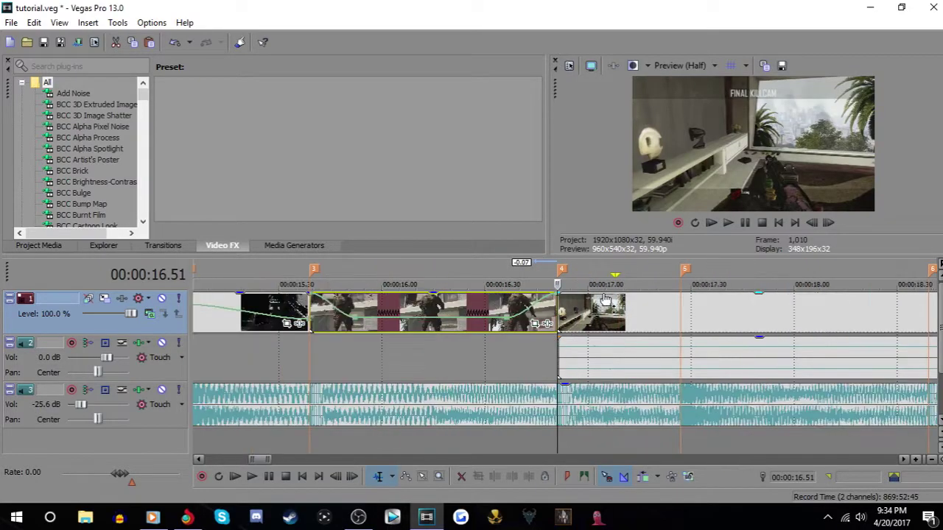
pyautogui.click(561, 314)
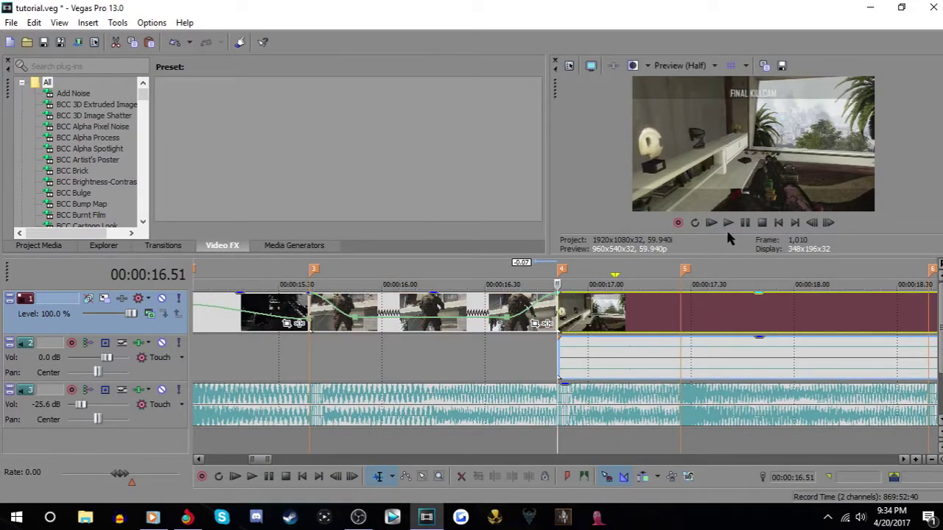
pyautogui.press('space')
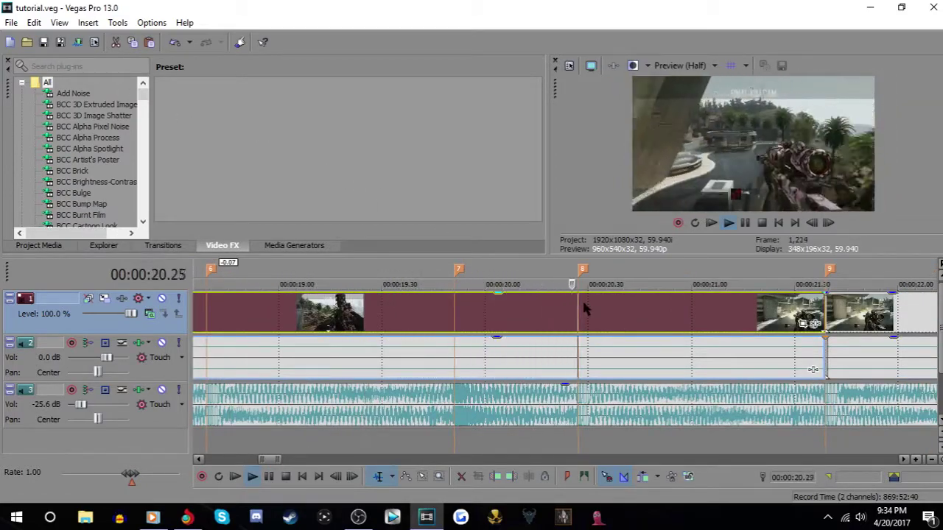
pyautogui.click(745, 223)
# Insert a velocity envelope on the gameplay part between markers 4 and 9
pyautogui.scroll(-4, 410, 394)
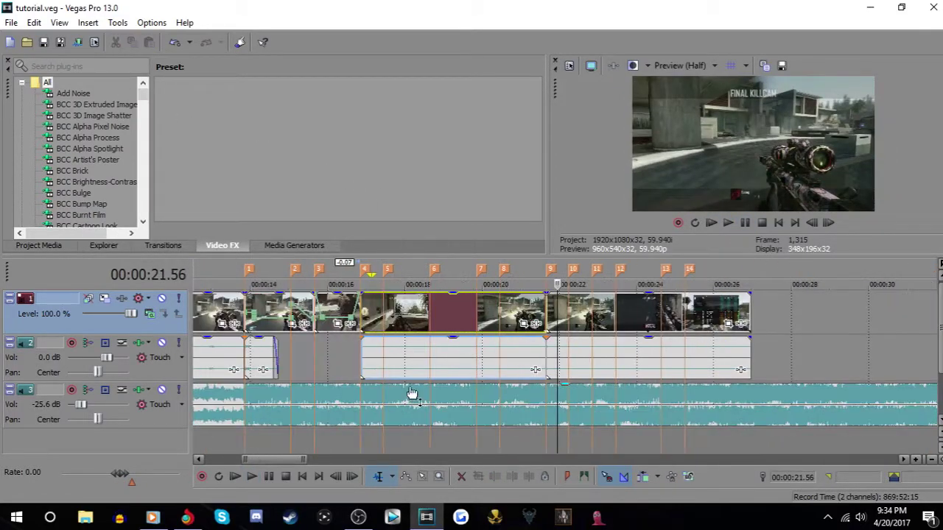
pyautogui.click(370, 313)
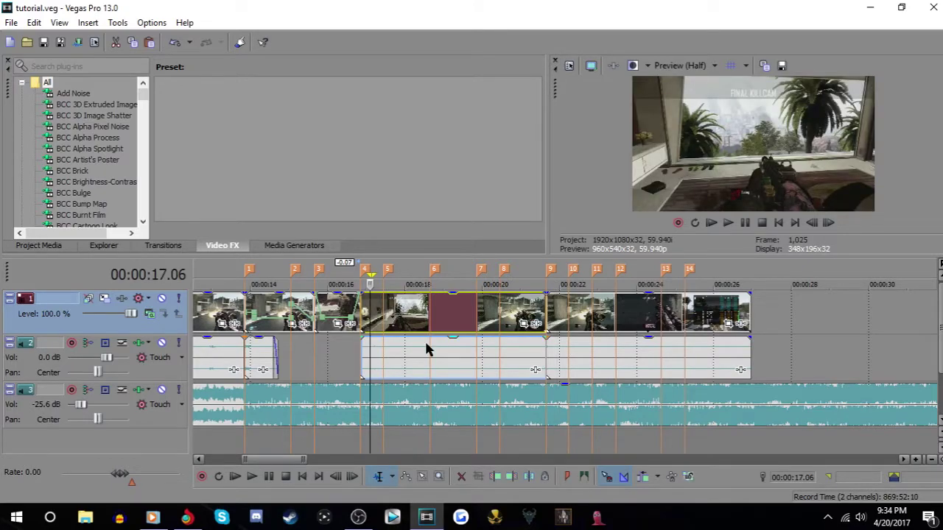
pyautogui.rightClick(421, 317)
pyautogui.moveTo(495, 359)
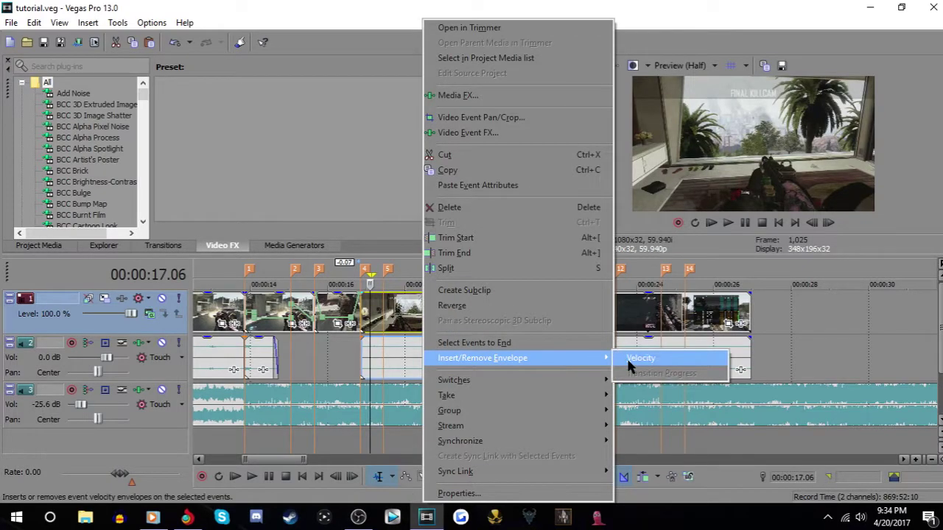
pyautogui.click(631, 361)
# Add velocity points on the gameplay clip at markers 5, 6, 7, 8 and 9
pyautogui.scroll(3, 459, 333)
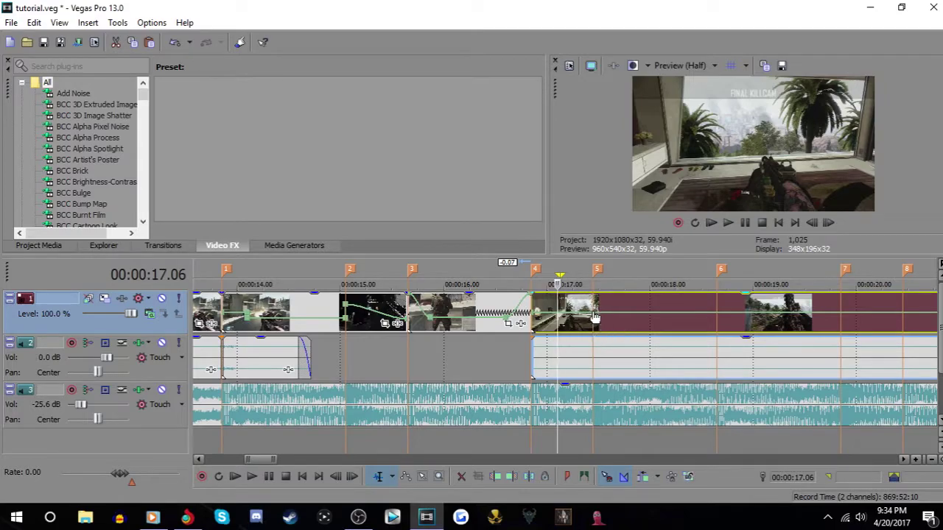
pyautogui.scroll(-5, 595, 316)
pyautogui.click(477, 311)
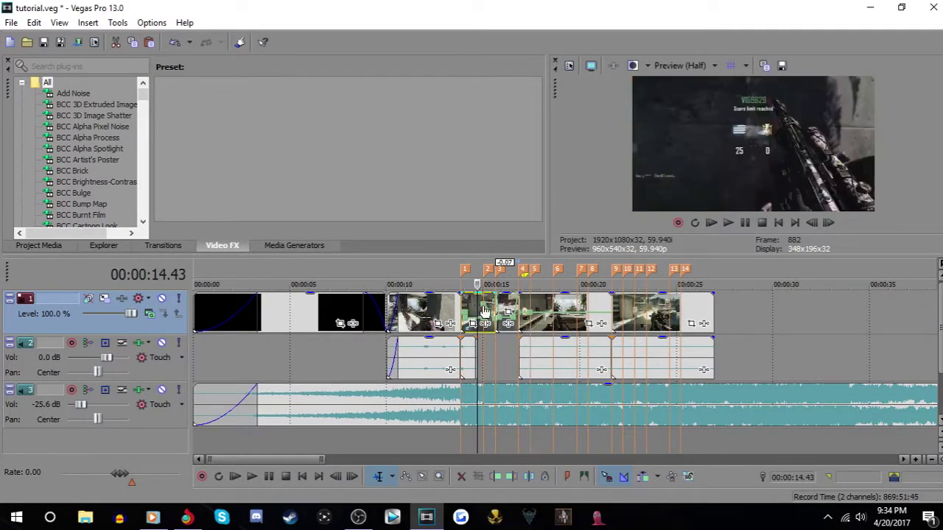
pyautogui.scroll(4, 663, 334)
pyautogui.scroll(-5, 508, 307)
pyautogui.click(433, 309)
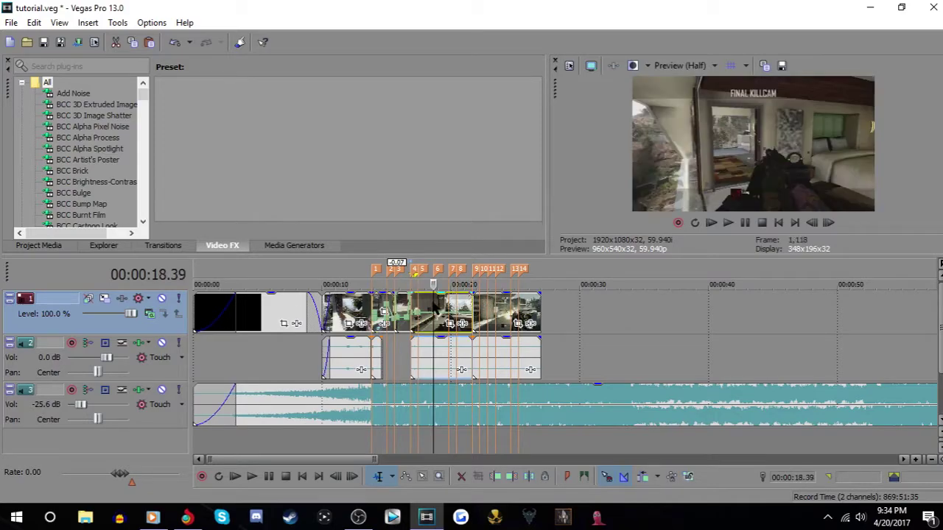
pyautogui.scroll(5, 641, 328)
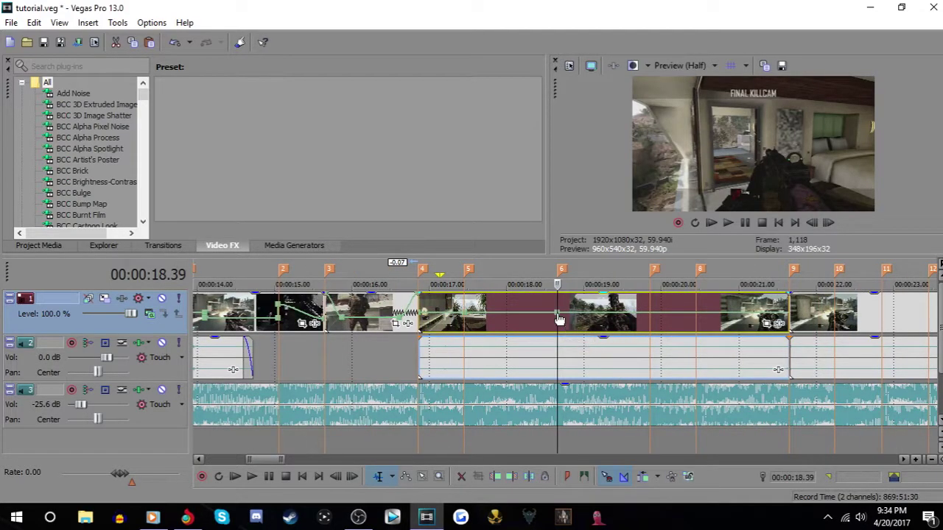
pyautogui.doubleClick(651, 317)
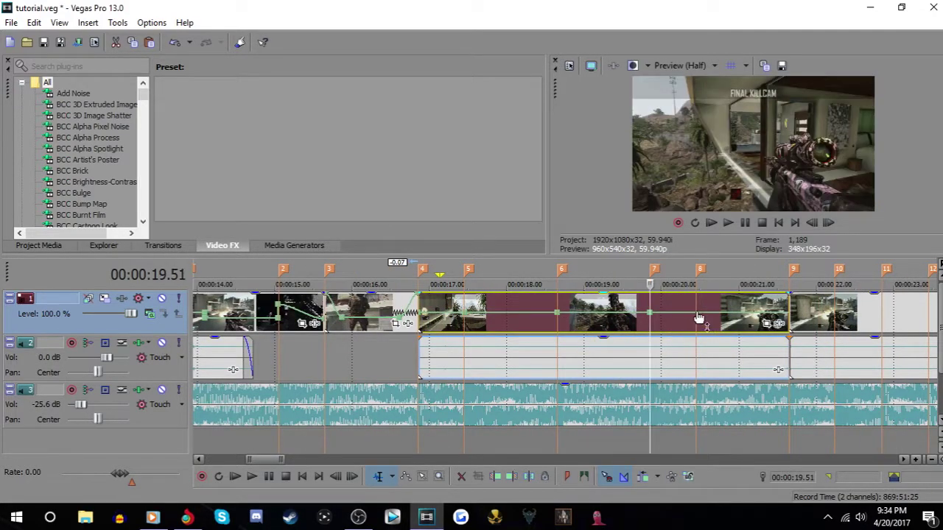
pyautogui.doubleClick(695, 317)
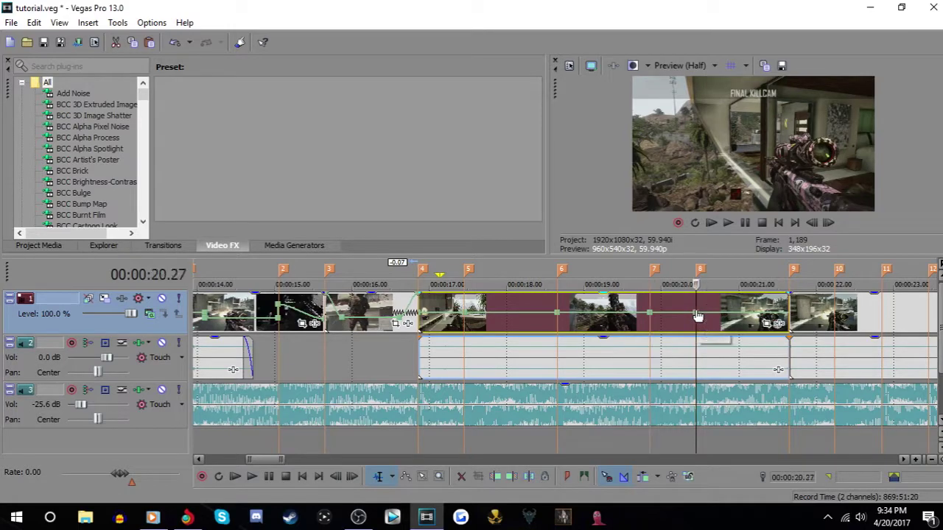
pyautogui.click(789, 317)
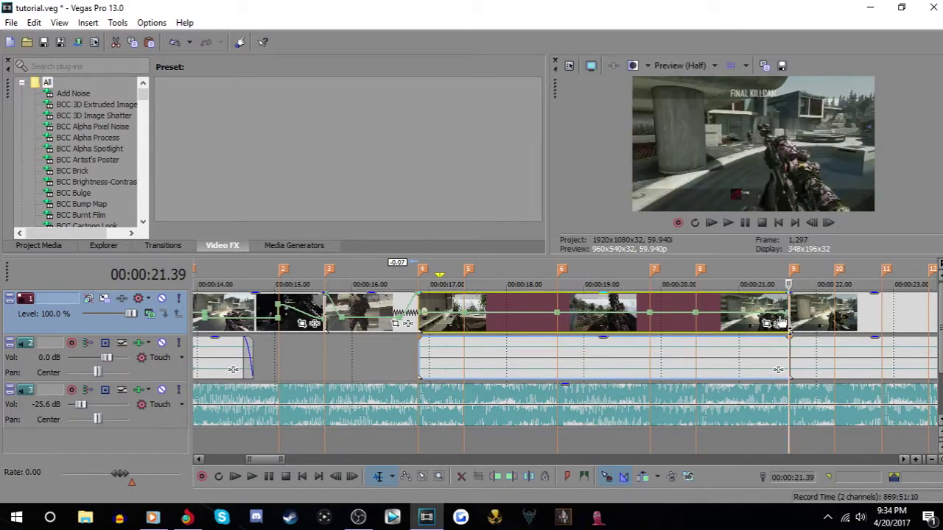
# Slow the velocity between markers 4 and 5, make it jump up from marker 5 to 6, and play the section
pyautogui.scroll(5, 734, 320)
pyautogui.scroll(-8, 360, 332)
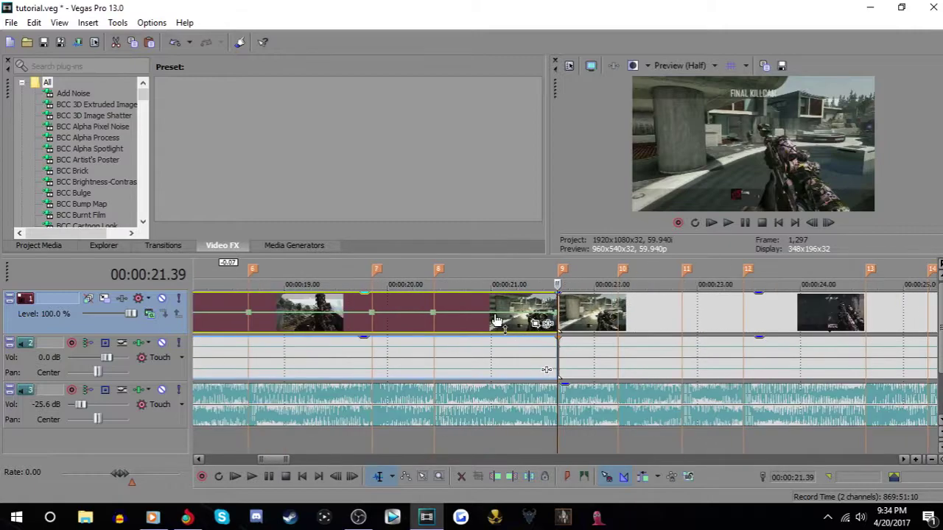
pyautogui.moveTo(314, 317)
pyautogui.mouseDown()
pyautogui.moveTo(304, 311)
pyautogui.moveTo(310, 304)
pyautogui.mouseUp()
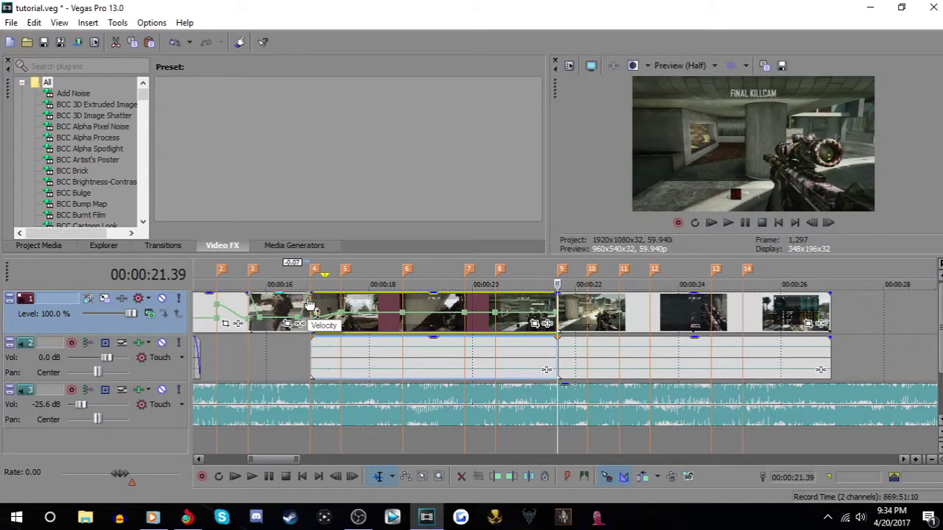
pyautogui.moveTo(342, 314)
pyautogui.mouseDown()
pyautogui.moveTo(344, 324)
pyautogui.moveTo(347, 313)
pyautogui.moveTo(404, 310)
pyautogui.mouseUp()
pyautogui.click(347, 320)
pyautogui.scroll(4, 598, 327)
pyautogui.click(744, 222)
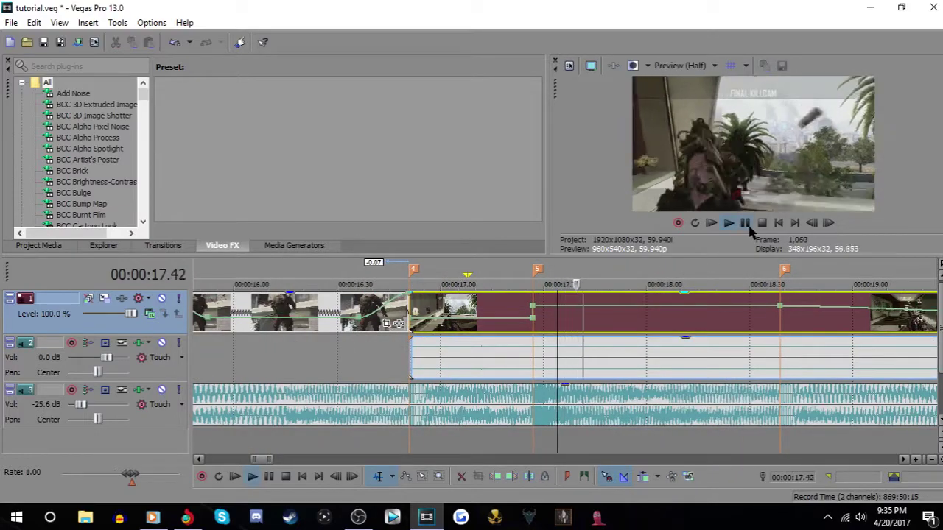
pyautogui.click(745, 224)
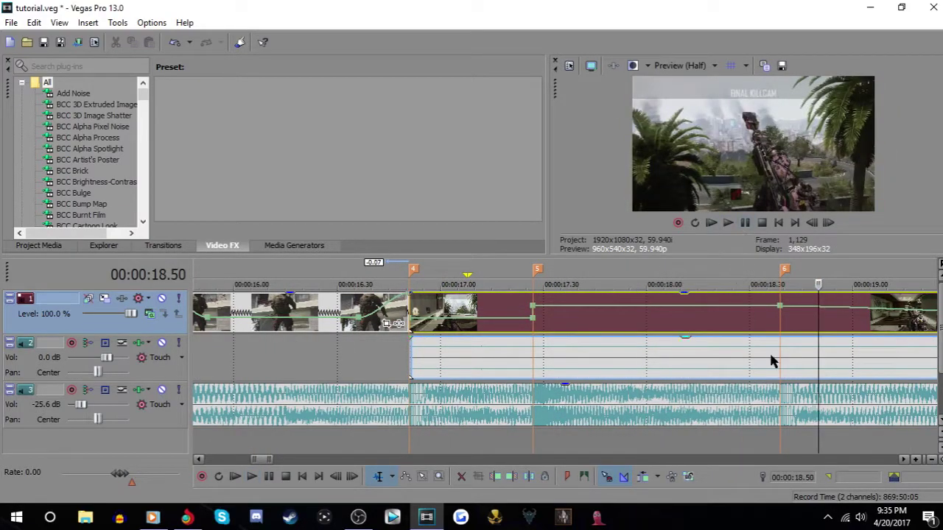
# Drop the velocity to 52% at marker 6, keep it low until marker 7, and play the section
pyautogui.click(778, 330)
pyautogui.scroll(-2, 713, 325)
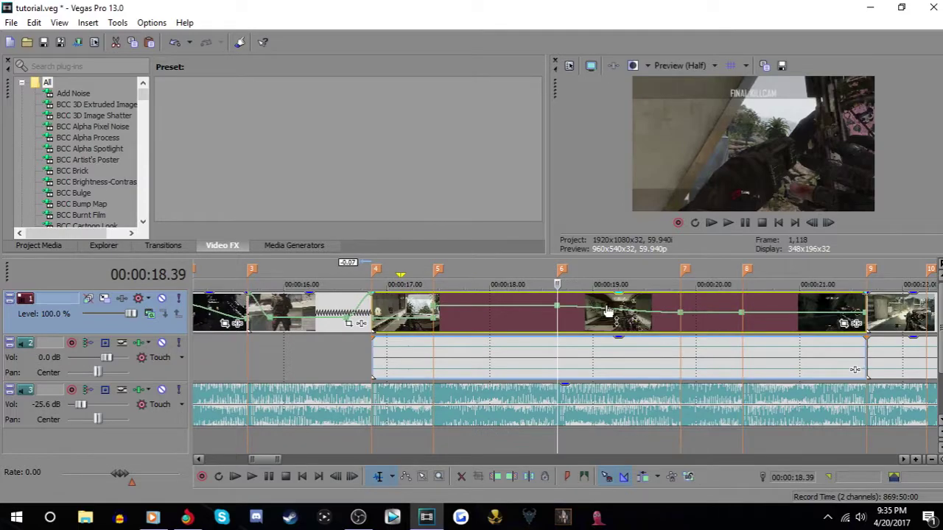
pyautogui.moveTo(593, 313); pyautogui.dragTo(558, 324)
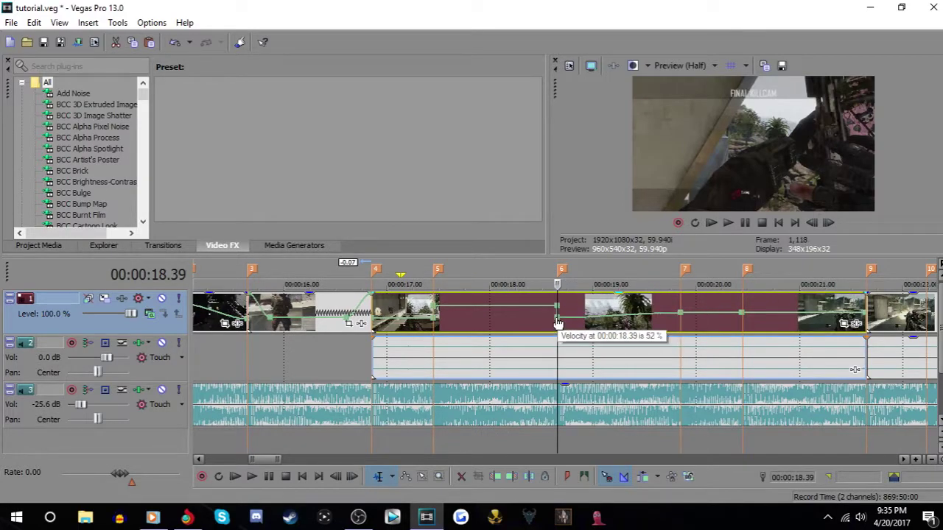
pyautogui.moveTo(679, 312)
pyautogui.mouseDown()
pyautogui.moveTo(685, 327)
pyautogui.moveTo(681, 318)
pyautogui.mouseUp()
pyautogui.press('space')
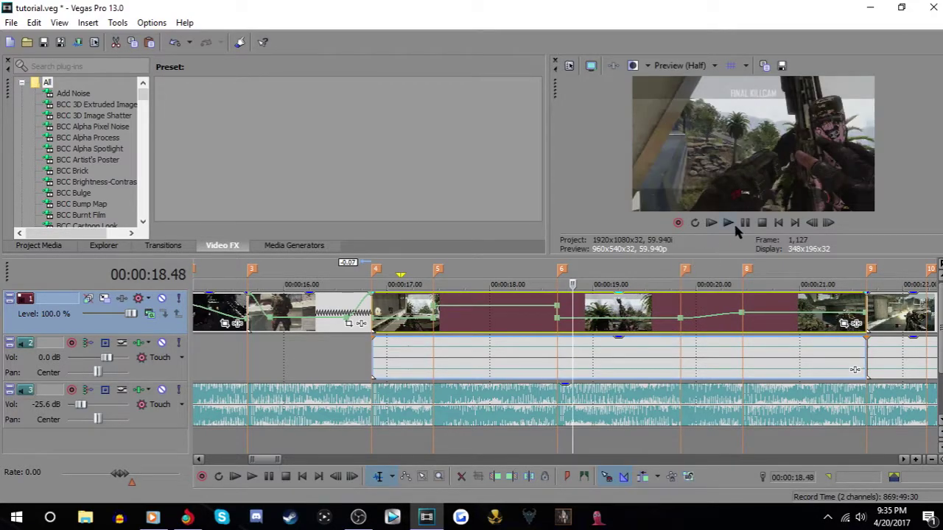
pyautogui.click(730, 224)
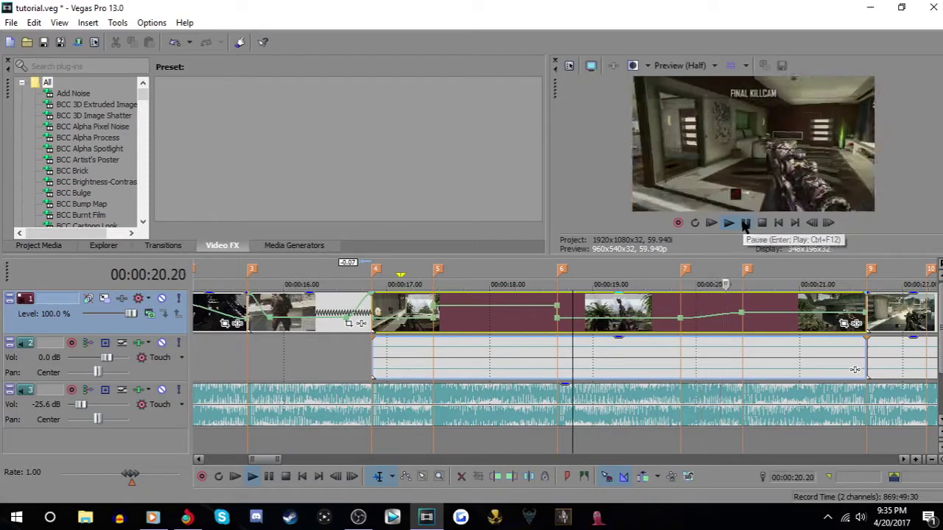
pyautogui.click(746, 224)
# Make the velocity jump to 169% at marker 7, hold it to marker 8 and drop it sharply there
pyautogui.moveTo(710, 324); pyautogui.dragTo(684, 313)
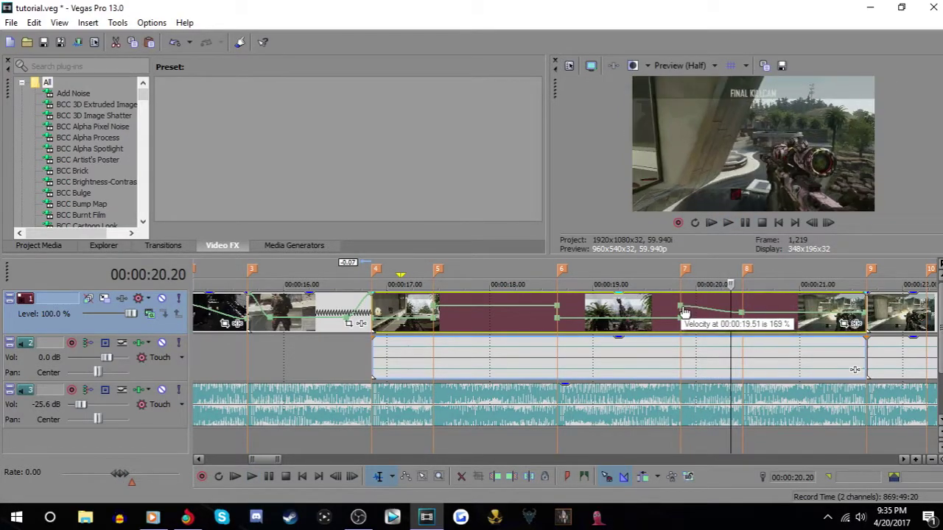
pyautogui.moveTo(741, 313)
pyautogui.mouseDown()
pyautogui.moveTo(752, 322)
pyautogui.moveTo(742, 319)
pyautogui.mouseUp()
pyautogui.doubleClick(768, 308)
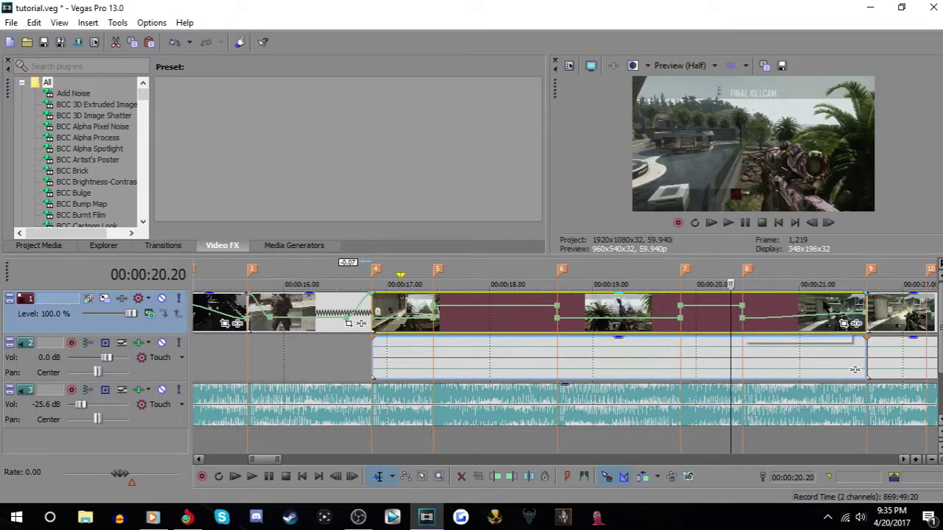
# Check the frames around the cut at marker 9 and fine-tune the lower velocity point at marker 8
pyautogui.click(859, 284)
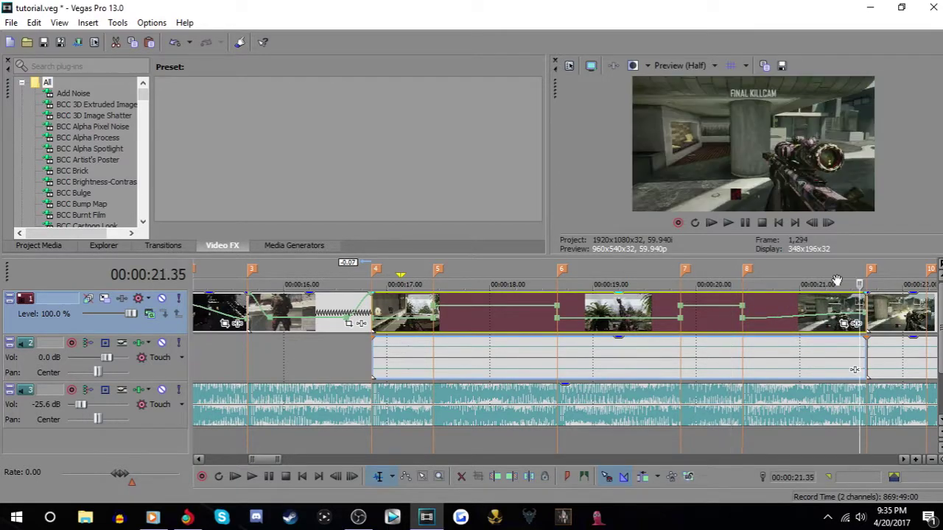
pyautogui.click(828, 223)
pyautogui.click(828, 224)
pyautogui.click(814, 224)
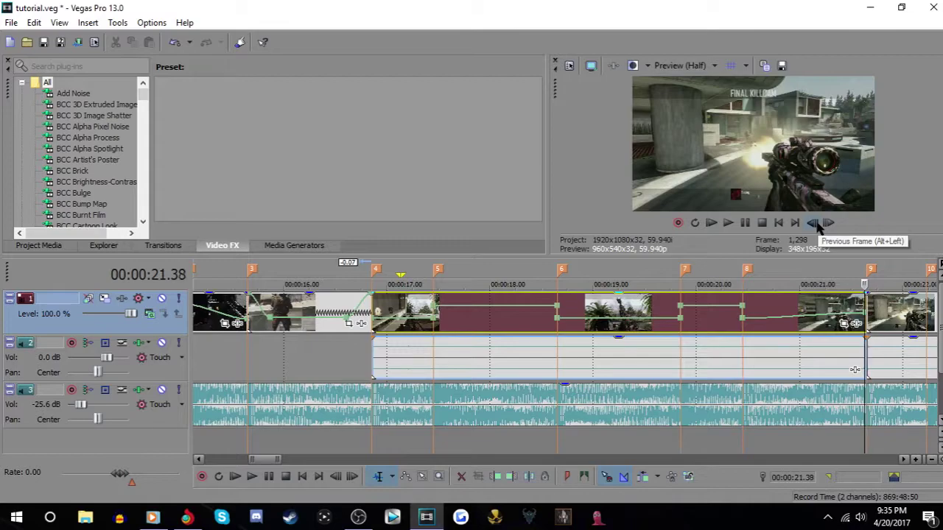
pyautogui.click(828, 223)
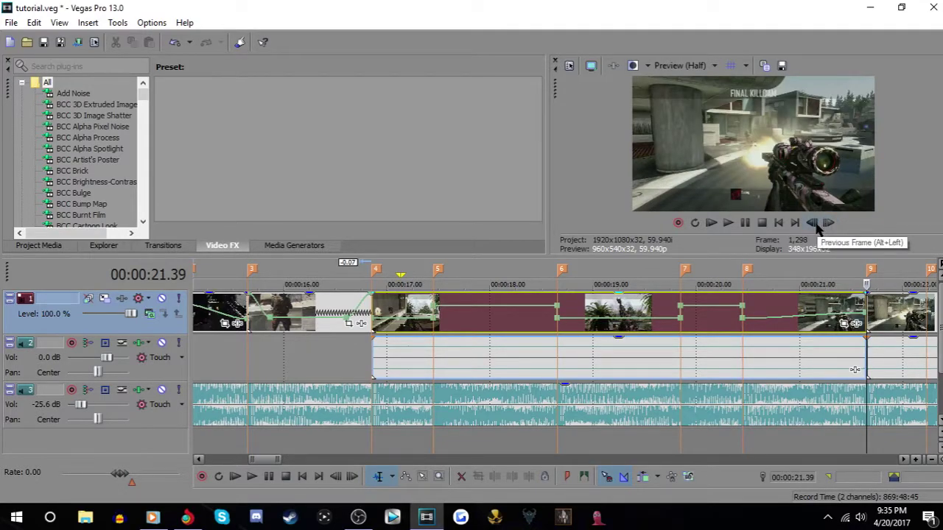
pyautogui.click(814, 223)
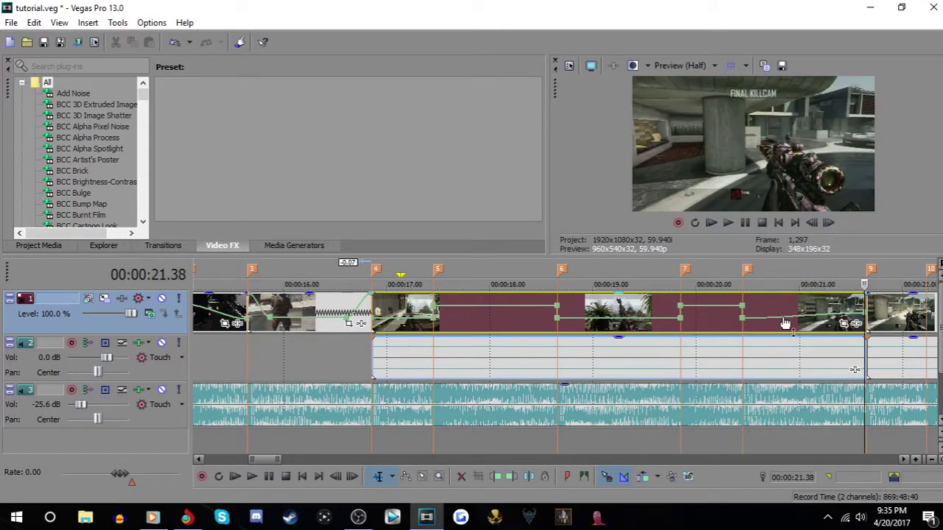
pyautogui.moveTo(743, 321); pyautogui.dragTo(743, 319)
pyautogui.click(828, 223)
pyautogui.click(812, 223)
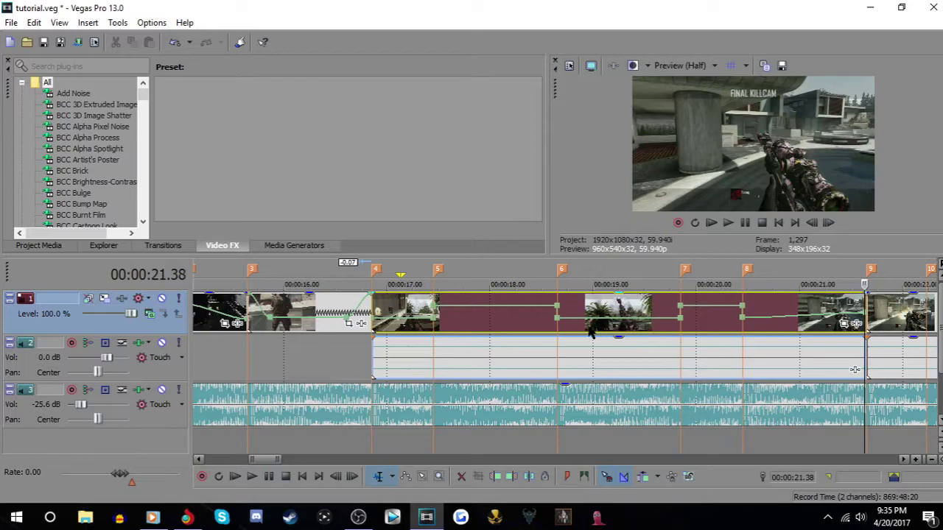
# Set the lower velocity point at marker 7 to 52% and compare the frames on either side of the marker 9 cut
pyautogui.click(680, 320)
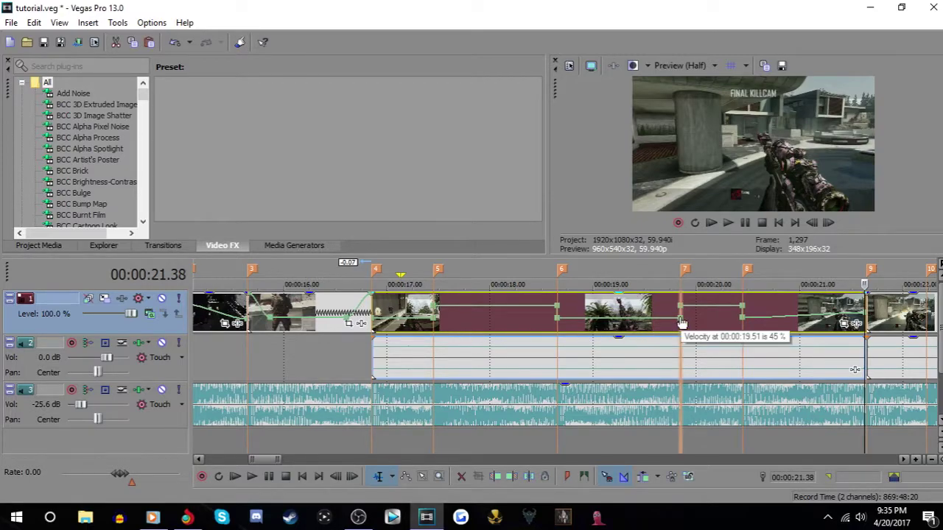
pyautogui.moveTo(681, 320); pyautogui.dragTo(681, 321)
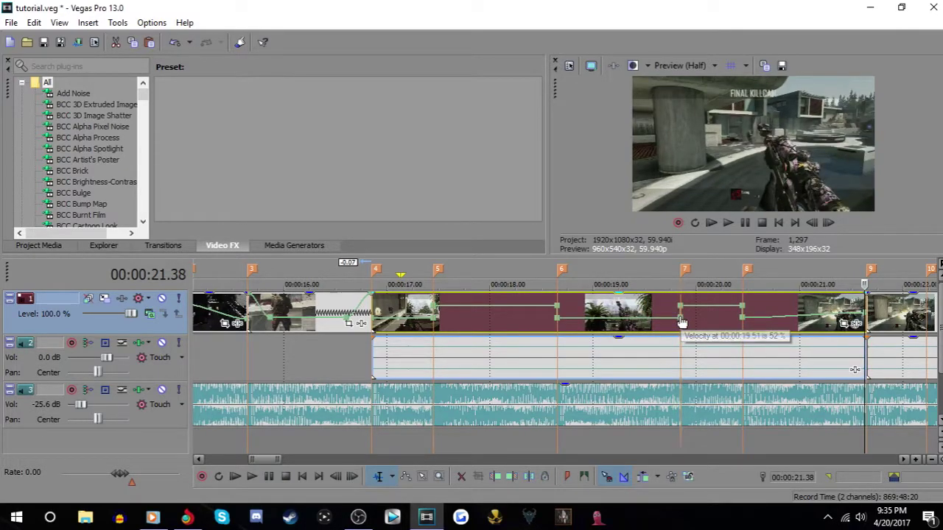
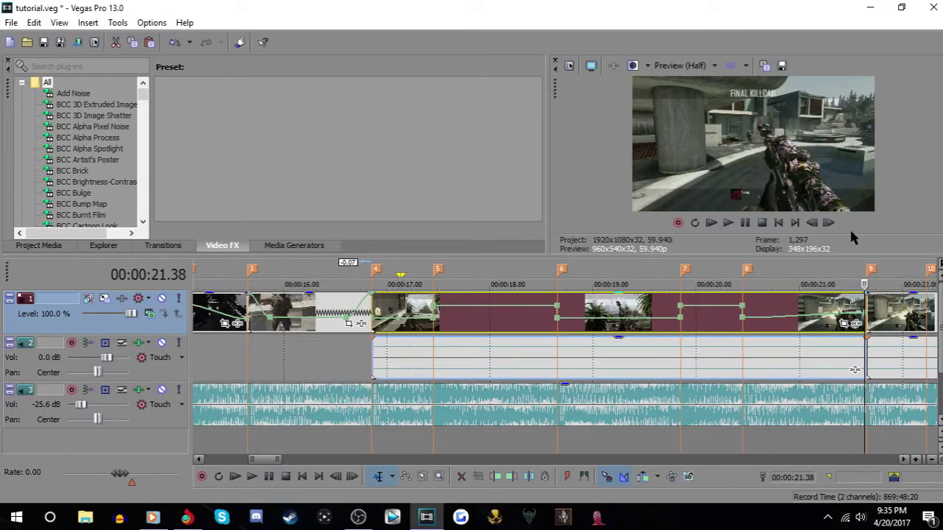
pyautogui.click(831, 222)
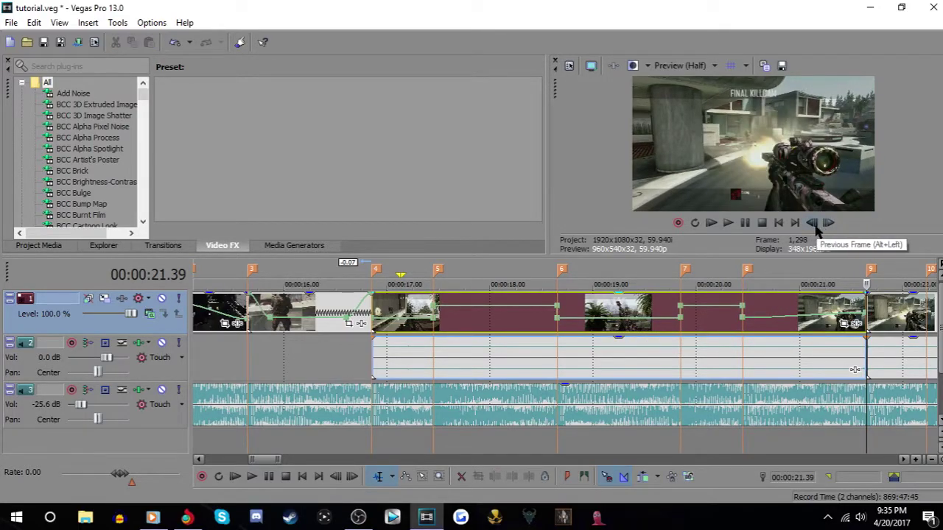
pyautogui.click(812, 223)
pyautogui.click(827, 224)
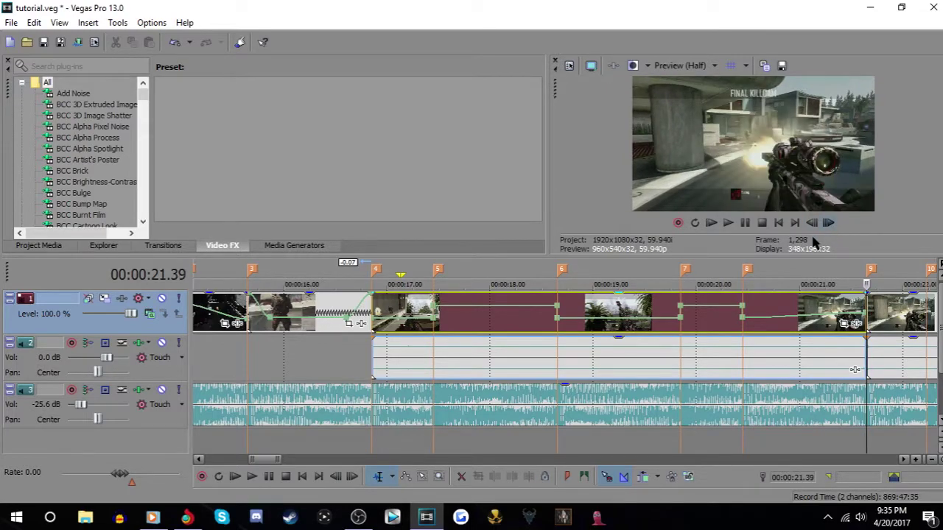
# Play the retimed killcam section from marker 4 toward marker 9 and check the clips that follow it
pyautogui.click(368, 324)
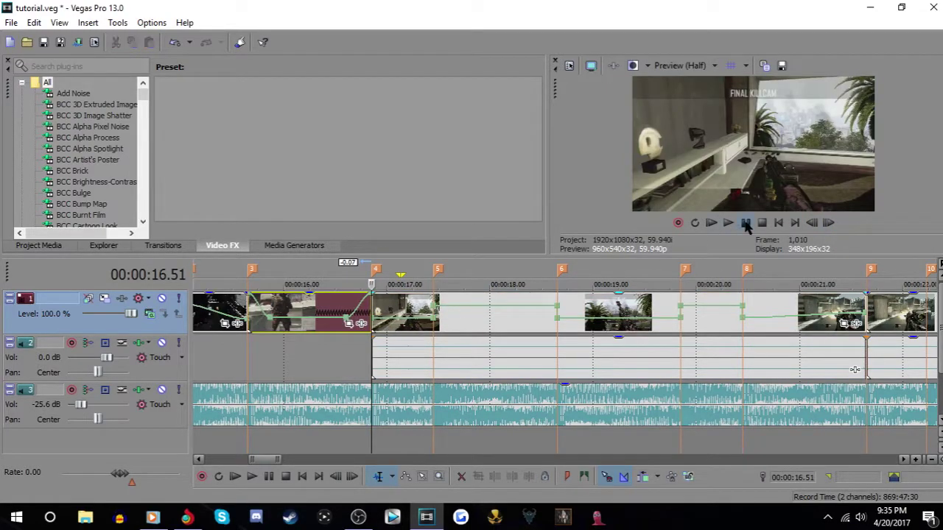
pyautogui.press('space')
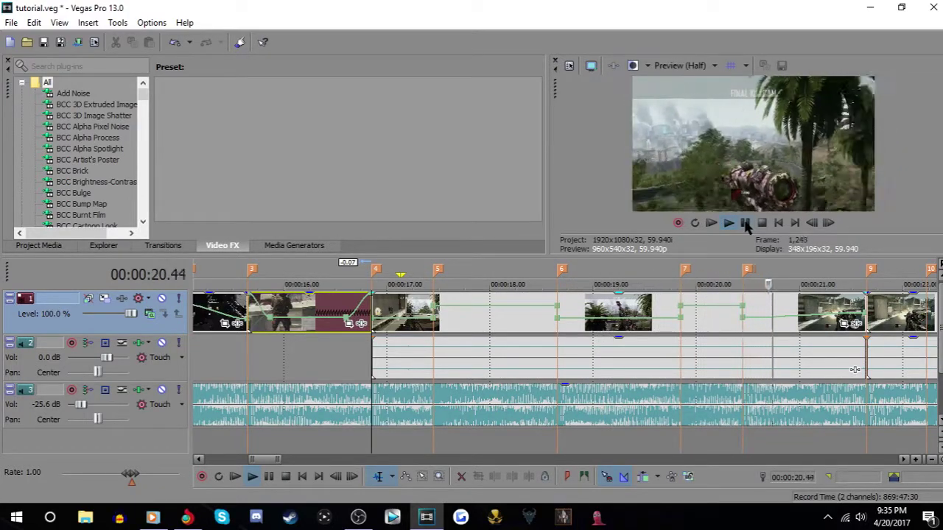
pyautogui.click(744, 223)
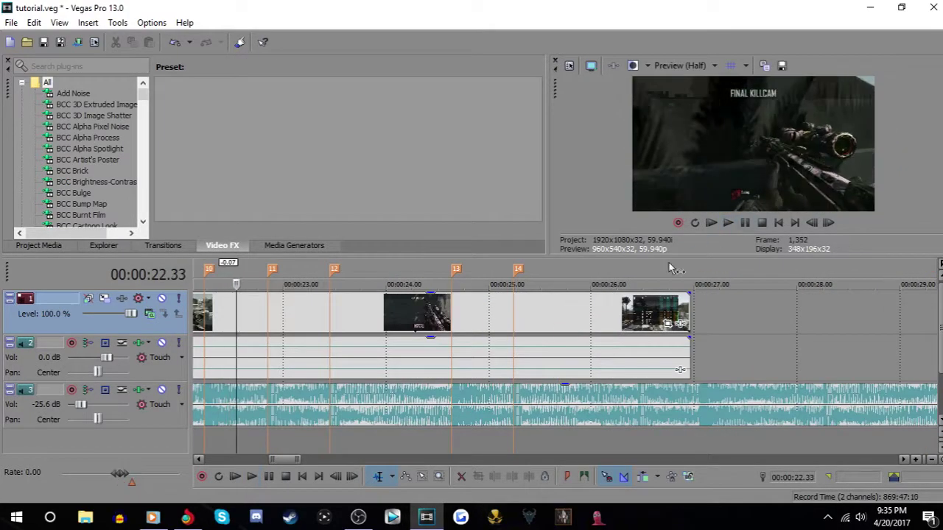
pyautogui.scroll(-4, 499, 318)
pyautogui.click(437, 318)
pyautogui.scroll(5, 501, 346)
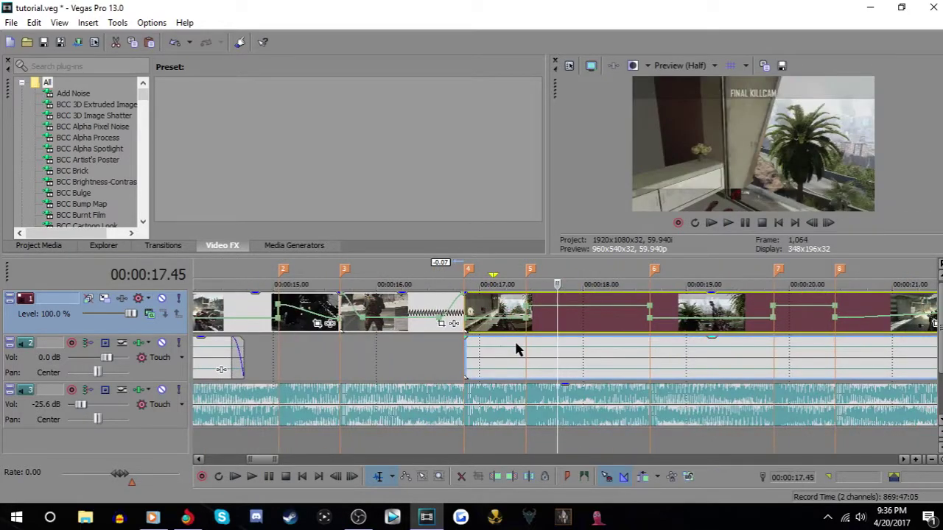
pyautogui.scroll(-3, 601, 344)
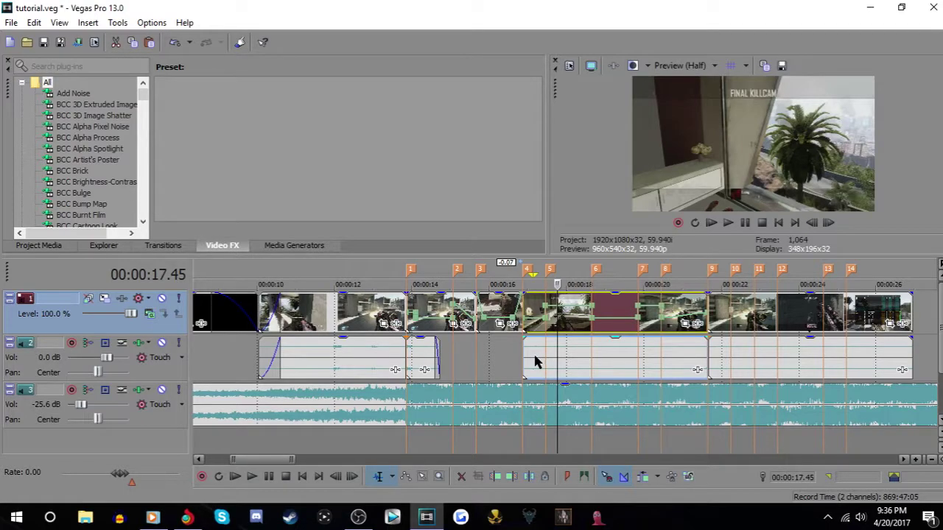
# Play the montage from the first gameplay clip before marker 1 to review the edits so far
pyautogui.click(536, 361)
pyautogui.click(288, 313)
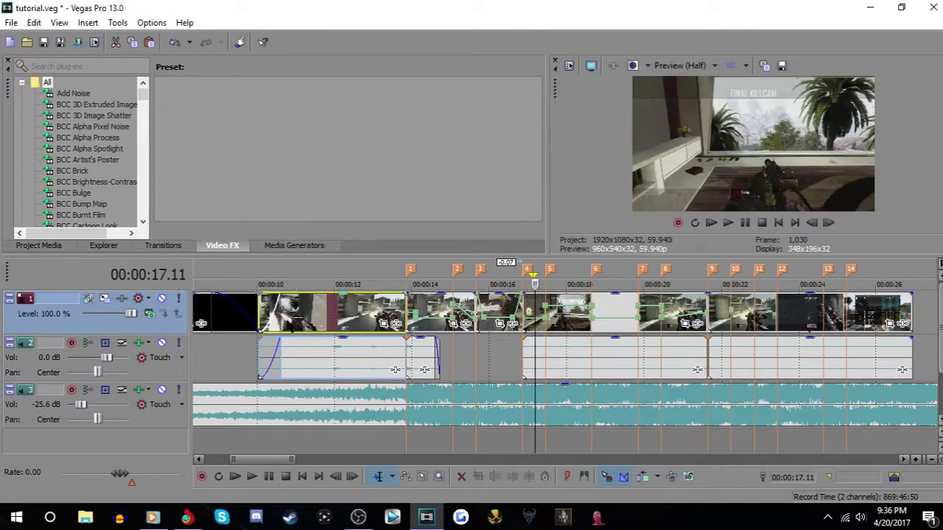
pyautogui.click(729, 223)
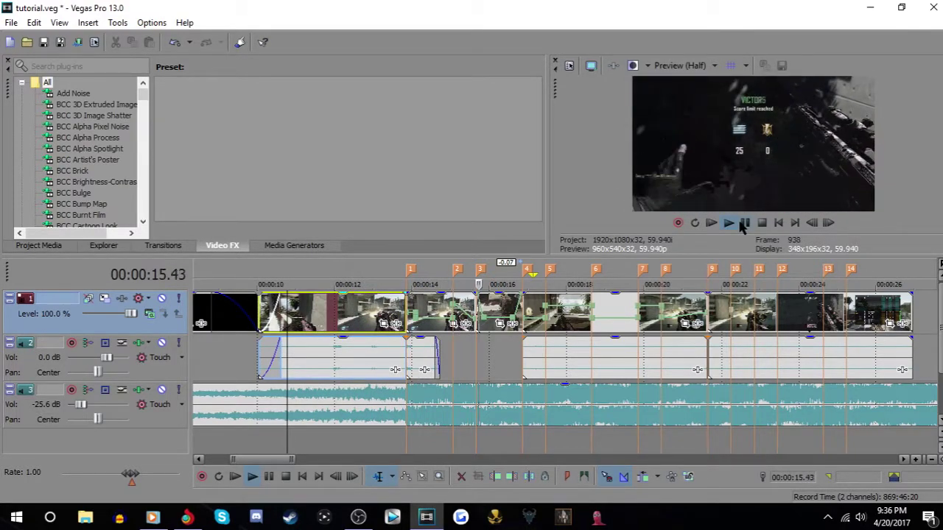
pyautogui.click(745, 222)
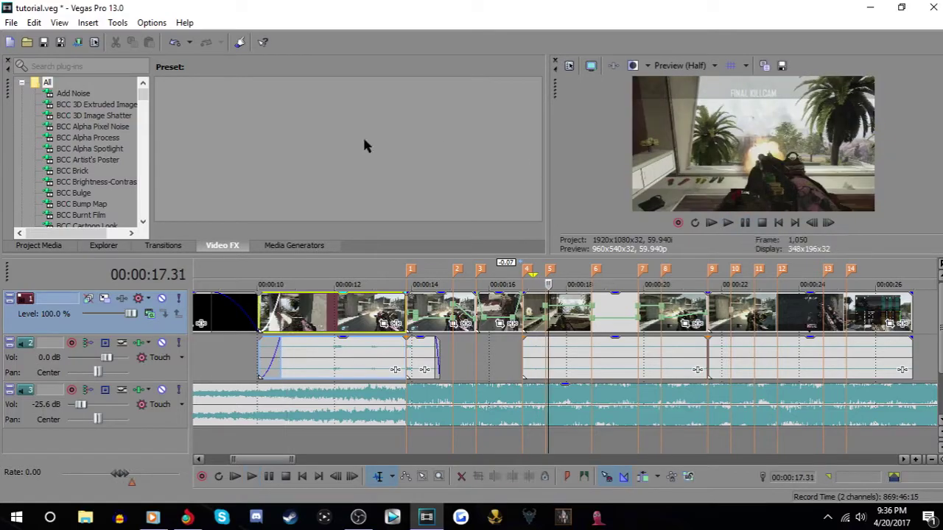
# Save the project
pyautogui.click(51, 44)
pyautogui.click(358, 518)
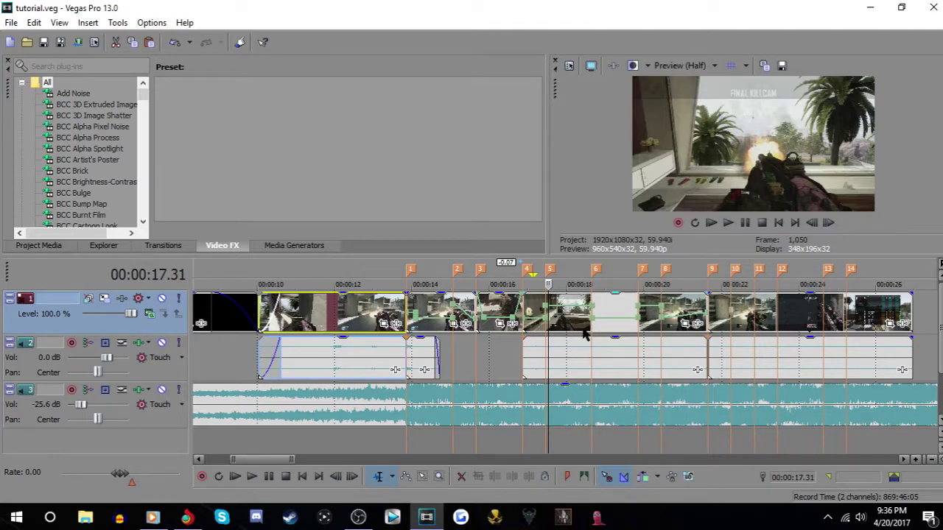
# Ungroup the clip starting at marker 4 from its audio and select the audio event on its own
pyautogui.click(540, 333)
pyautogui.scroll(5, 567, 333)
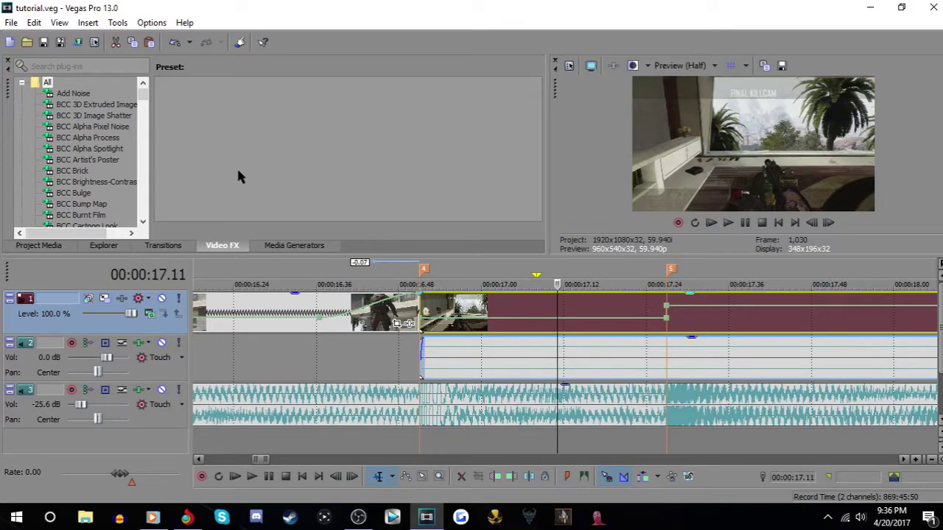
pyautogui.press('u')
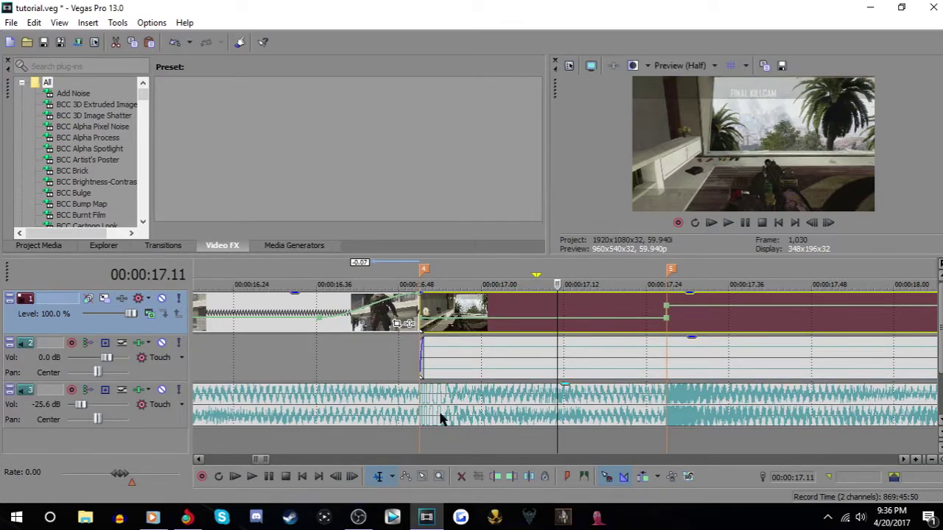
pyautogui.moveTo(477, 378); pyautogui.dragTo(486, 361)
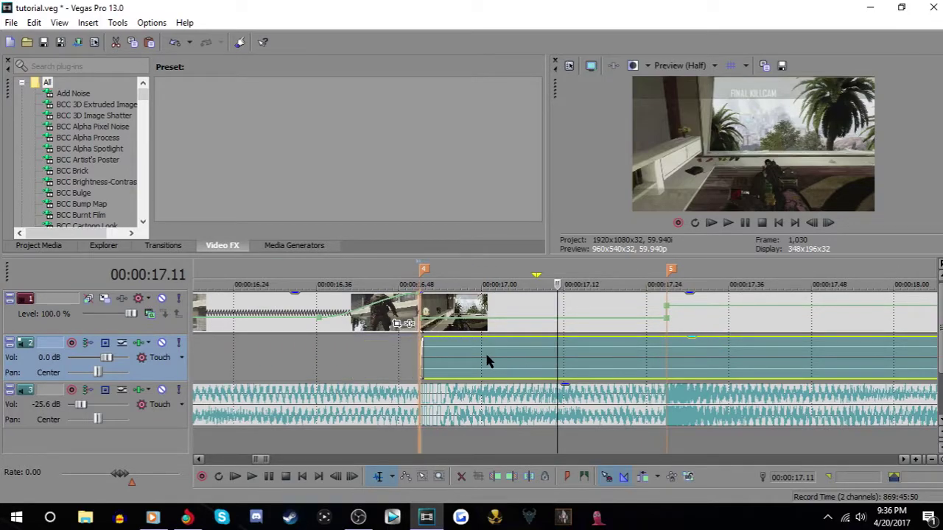
# Locate the first gunshot sound after marker 4 and split the clip's audio there at 00:00:17.12
pyautogui.click(501, 357)
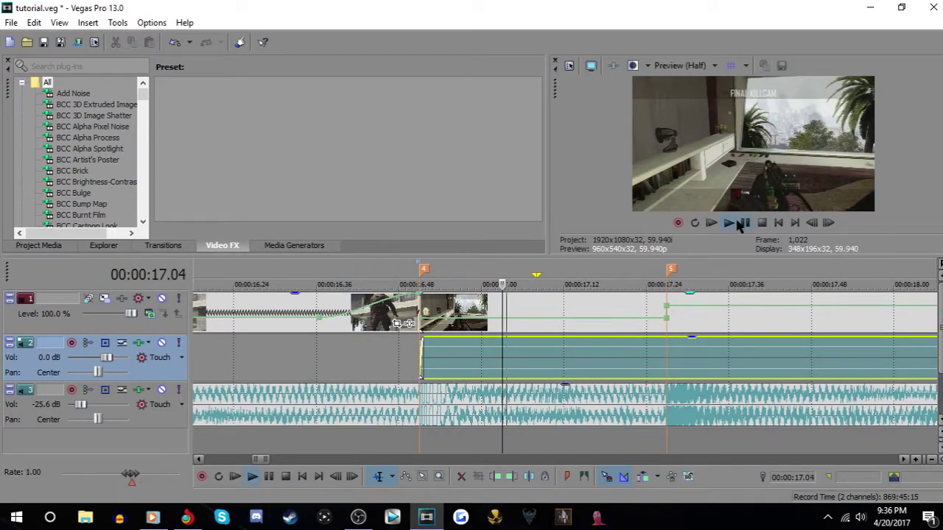
pyautogui.click(638, 326)
pyautogui.click(562, 357)
pyautogui.scroll(4, 585, 354)
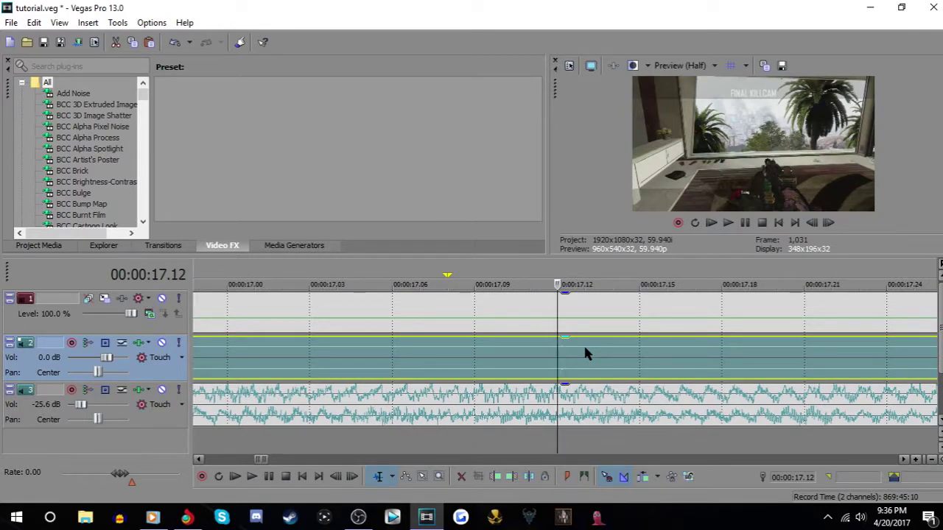
pyautogui.press('s')
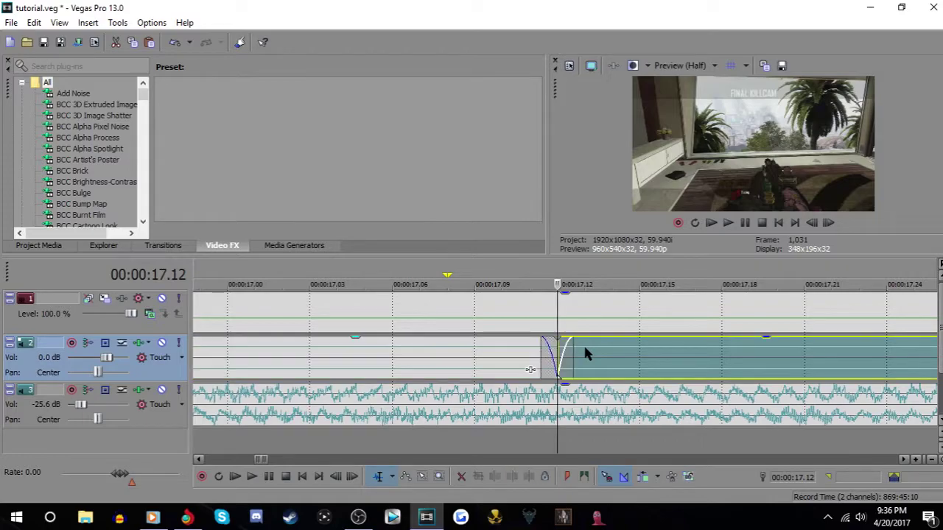
pyautogui.scroll(-5, 584, 354)
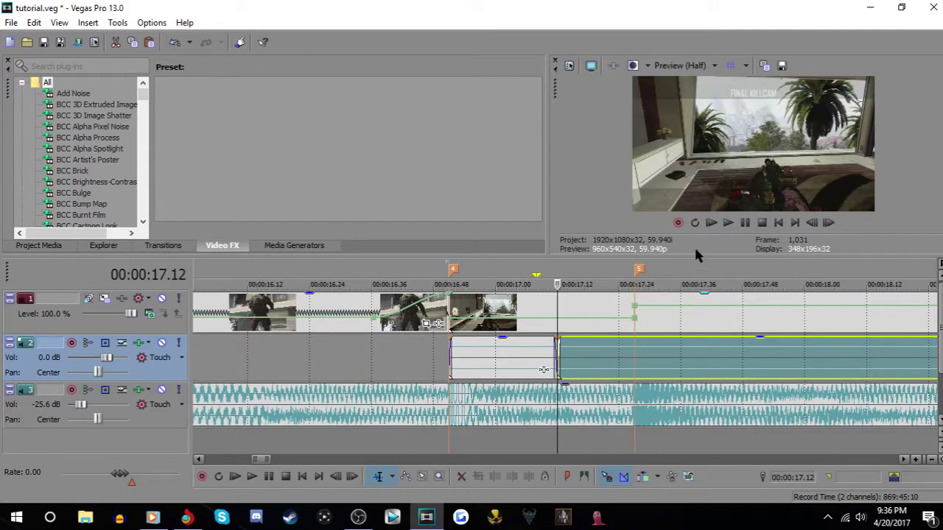
# Find the muzzle-flash frame just after marker 5 and move the split gunshot audio to start there at 00:00:17.31
pyautogui.click(744, 223)
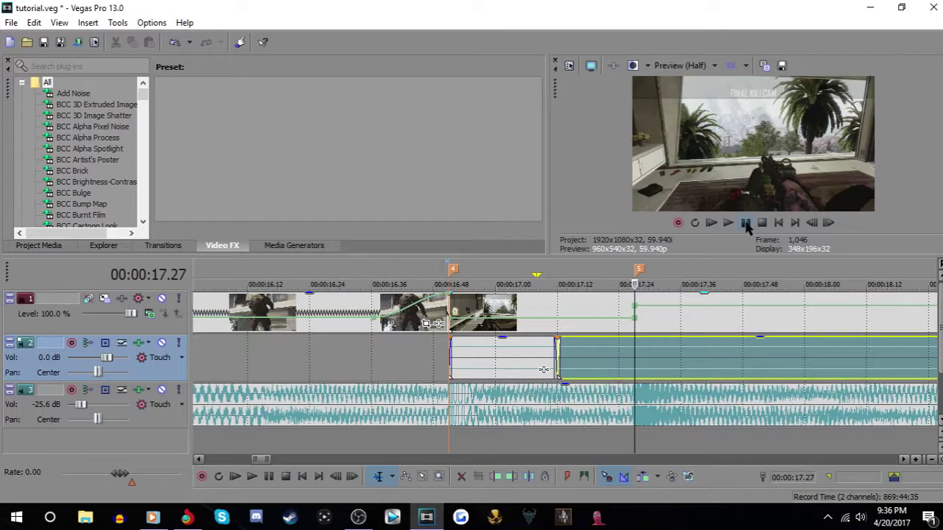
pyautogui.click(744, 223)
pyautogui.click(661, 356)
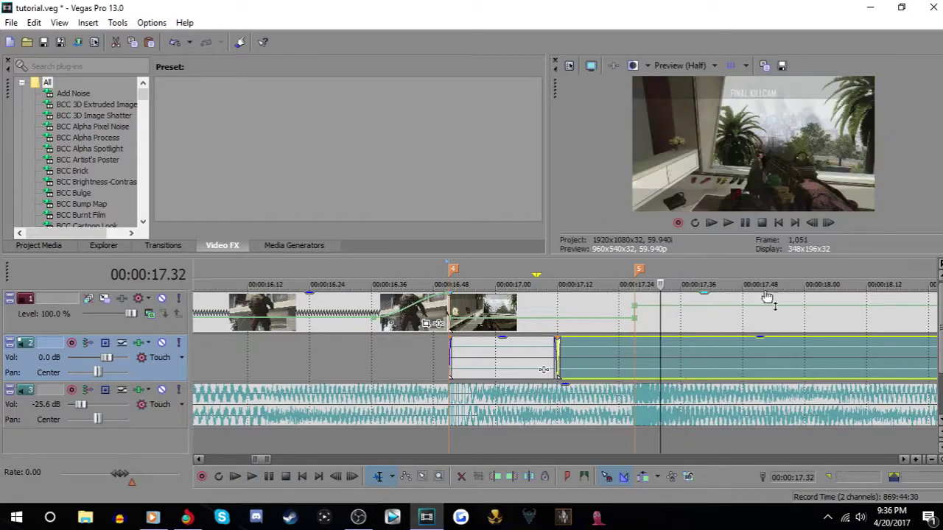
pyautogui.click(813, 223)
pyautogui.click(812, 223)
pyautogui.click(826, 223)
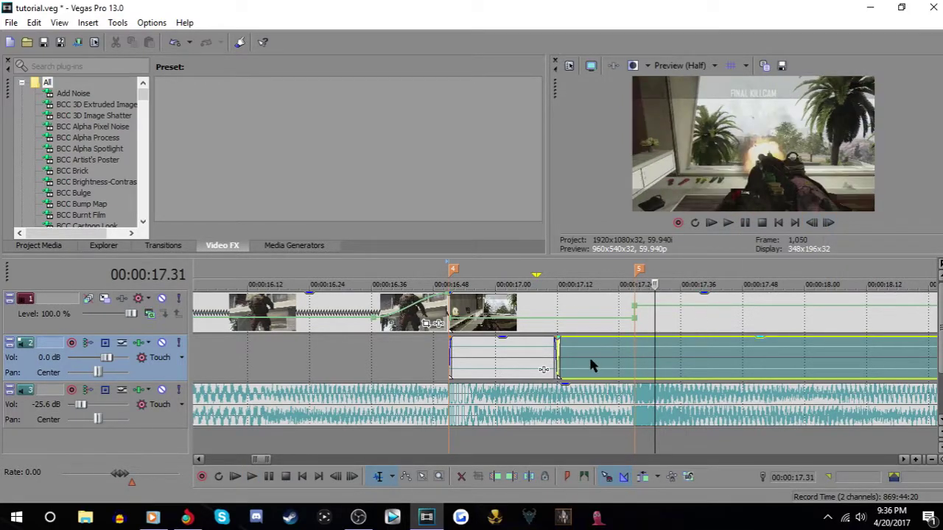
pyautogui.moveTo(589, 365); pyautogui.dragTo(689, 363)
# Delete the leftover audio piece after marker 4 and play the section to check the gunshot sync
pyautogui.rightClick(530, 361)
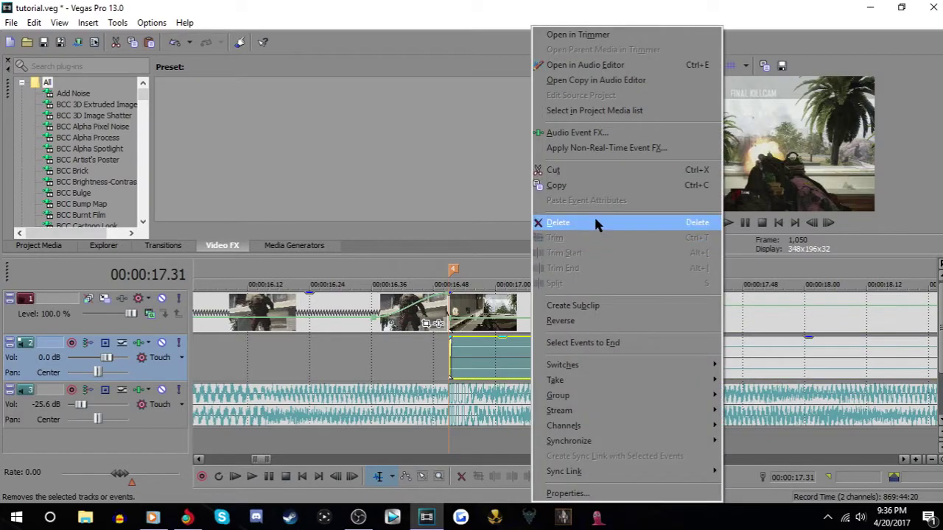
pyautogui.click(595, 223)
pyautogui.click(745, 223)
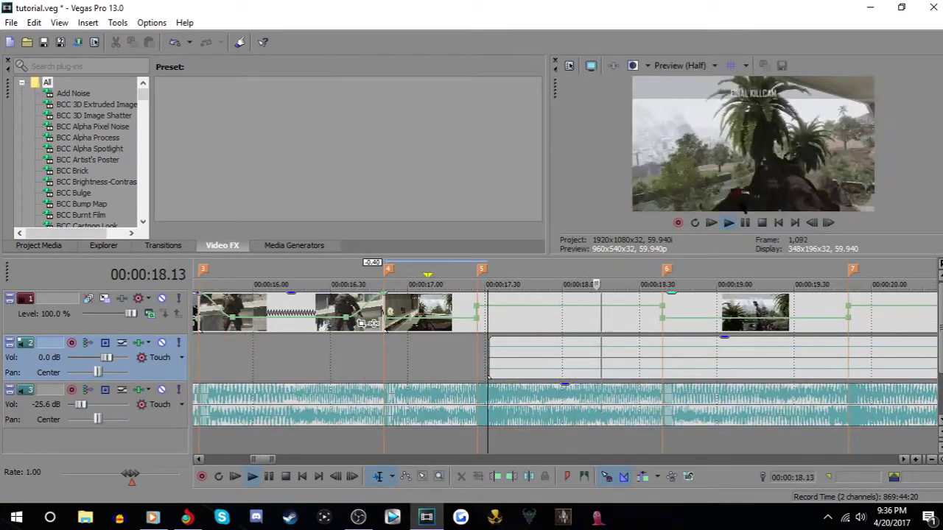
pyautogui.click(745, 224)
# Split the gunshot audio just after marker 6 at 00:00:18.47
pyautogui.scroll(3, 663, 363)
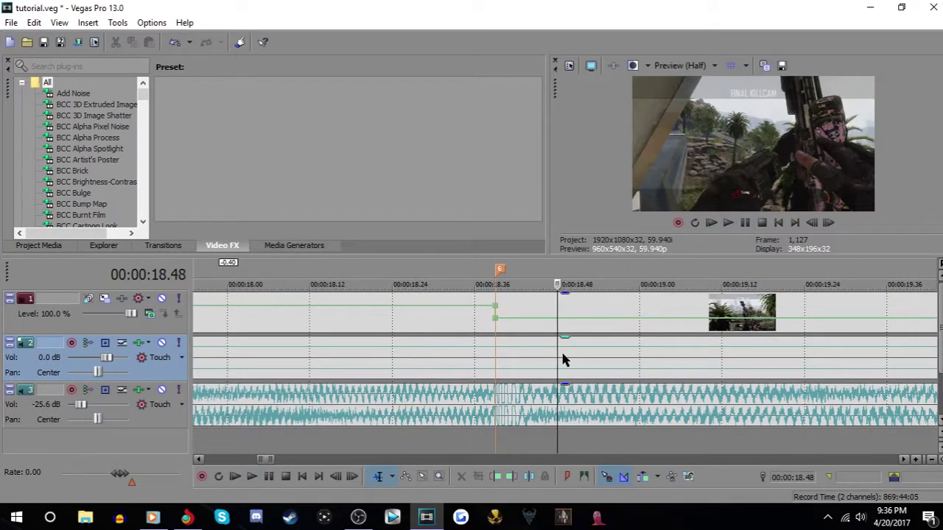
pyautogui.hotkey('ctrl', 'z')
pyautogui.press('s')
pyautogui.scroll(-4, 520, 373)
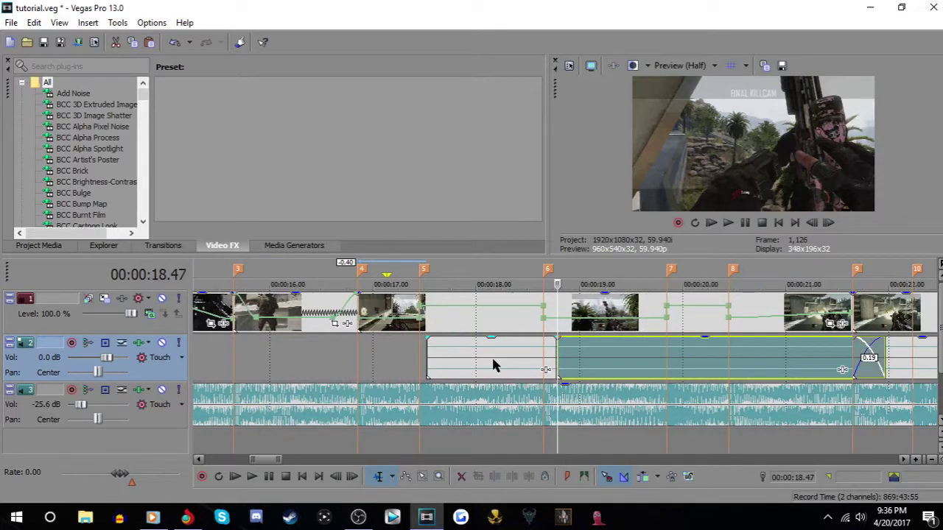
# Find the next muzzle-flash frame before marker 6 and shorten the preceding audio piece to end there at 00:00:18.17
pyautogui.moveTo(551, 354); pyautogui.dragTo(492, 359)
pyautogui.click(811, 222)
pyautogui.click(828, 223)
pyautogui.click(828, 223)
pyautogui.click(828, 223)
pyautogui.click(814, 223)
pyautogui.click(813, 223)
pyautogui.click(828, 223)
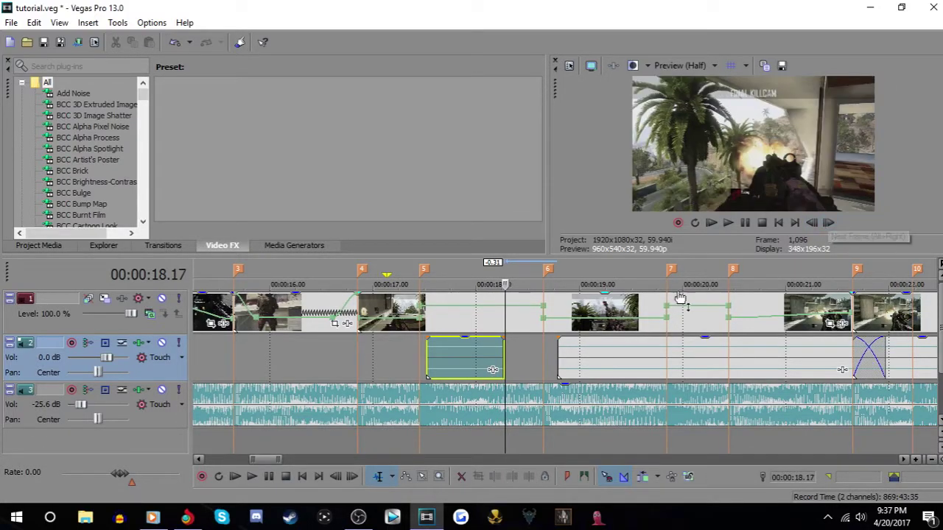
# Close the gap between the two audio clips on track 2 near 00:00:18.17 by moving them together
pyautogui.moveTo(596, 364); pyautogui.dragTo(548, 366)
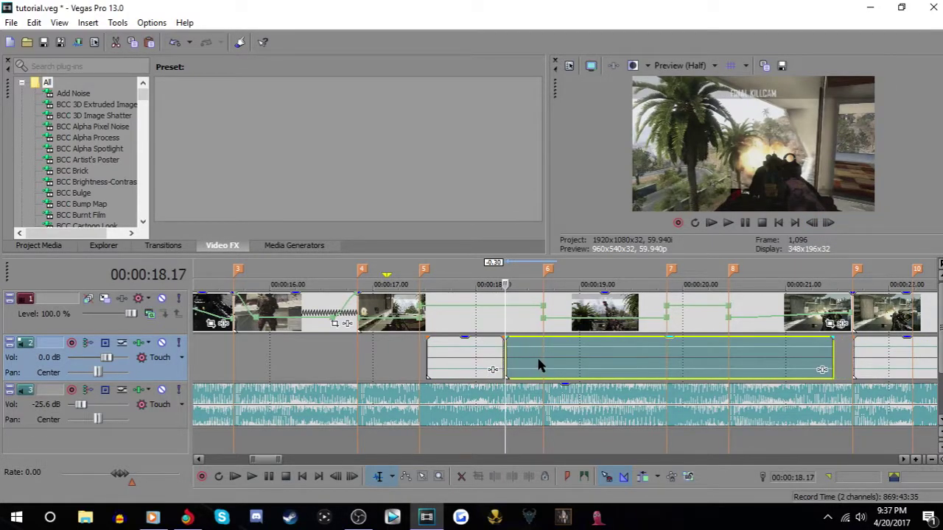
pyautogui.scroll(5, 539, 366)
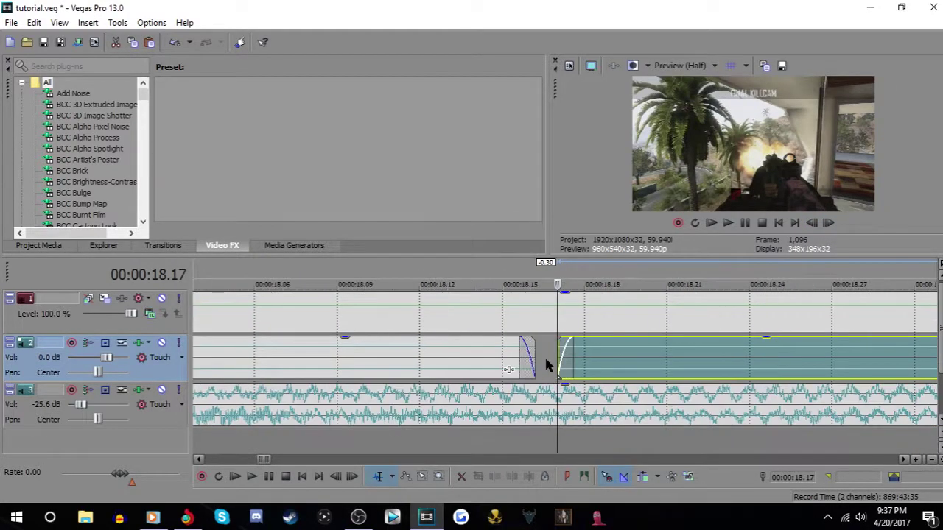
pyautogui.click(545, 361)
pyautogui.click(531, 362)
pyautogui.moveTo(550, 362); pyautogui.dragTo(554, 361)
pyautogui.scroll(-5, 515, 368)
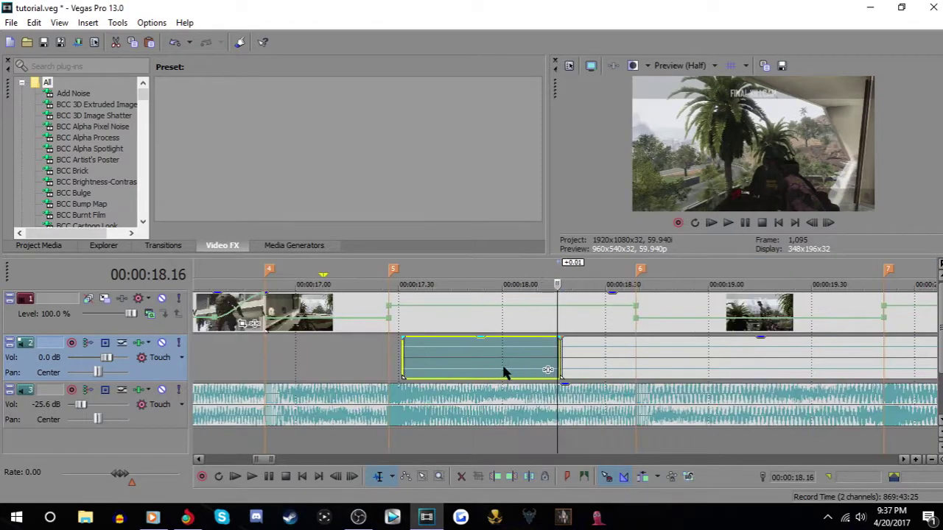
# Play the sequence from just after marker 5 to past marker 9 to review the edits
pyautogui.click(439, 370)
pyautogui.click(745, 223)
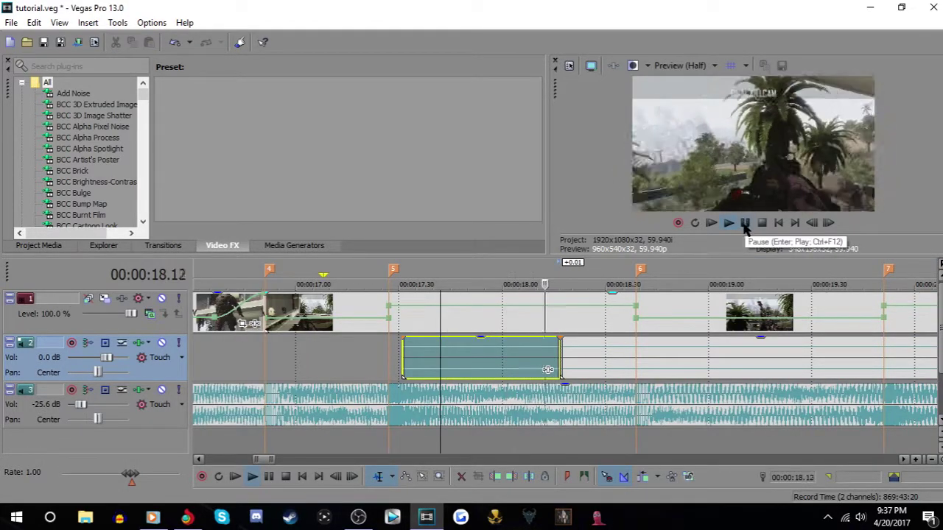
pyautogui.scroll(-3, 751, 227)
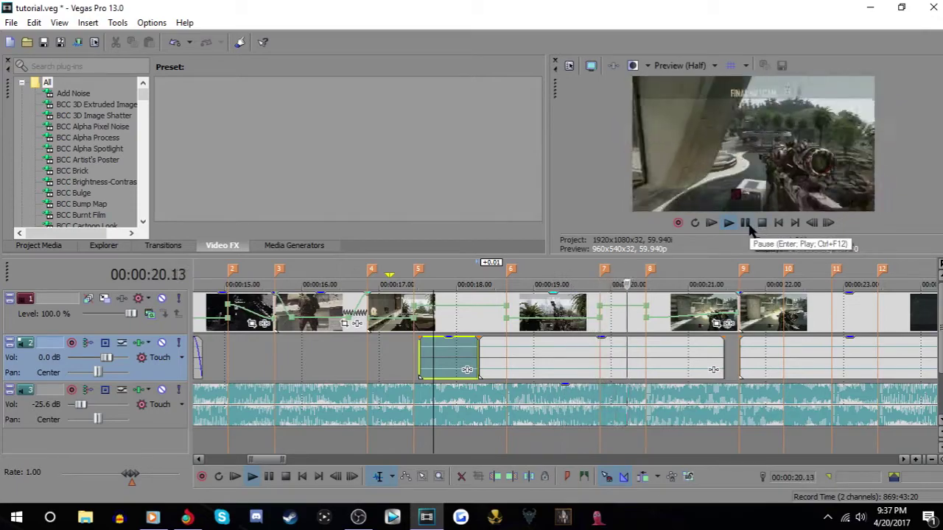
pyautogui.click(745, 222)
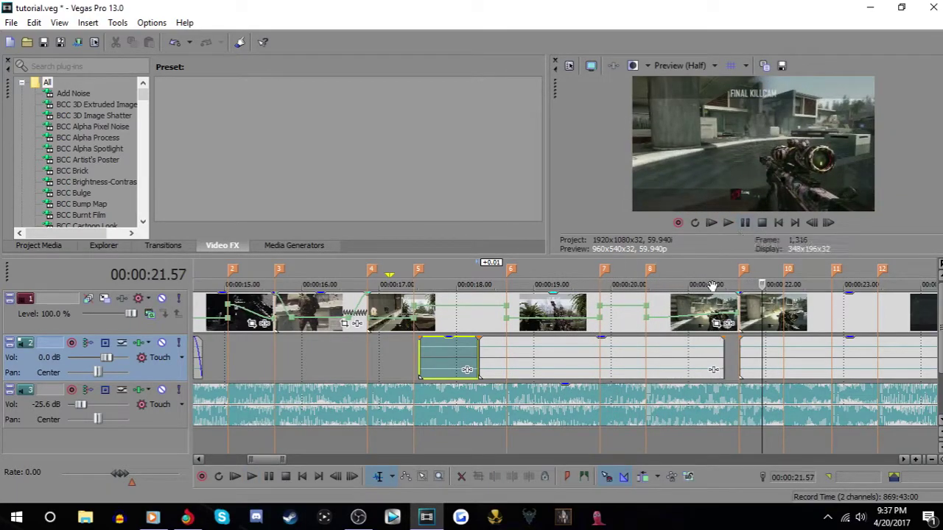
pyautogui.click(701, 339)
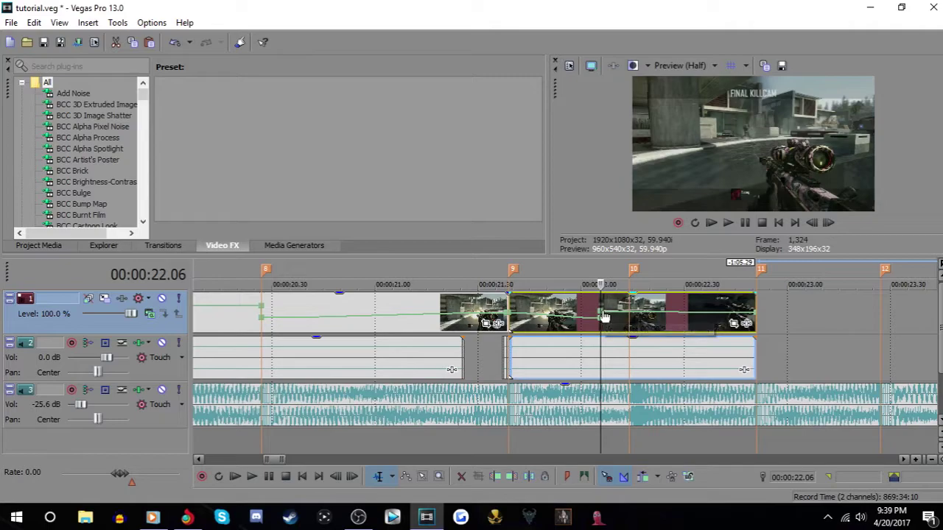
# Rework the paired velocity points at 00:00:22.06 so the clip drops sharply from normal velocity to slow motion
pyautogui.moveTo(602, 317)
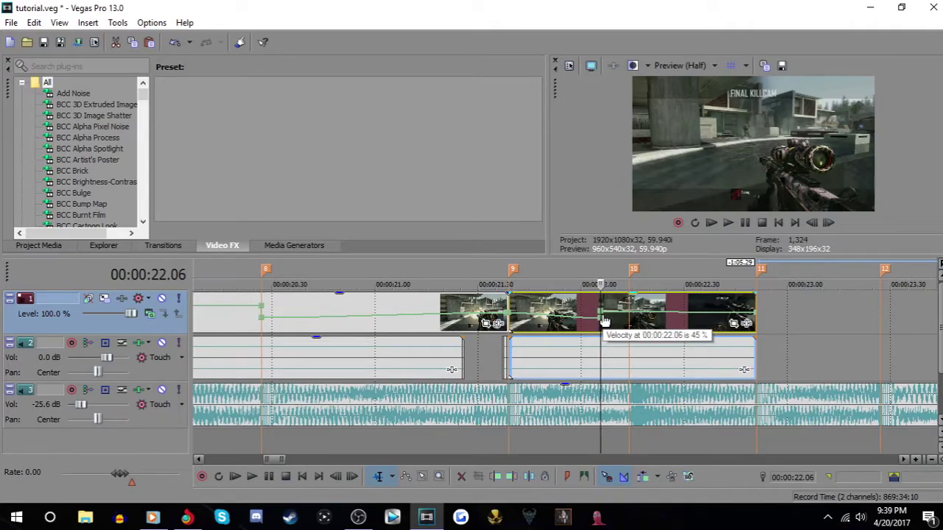
pyautogui.rightClick(602, 317)
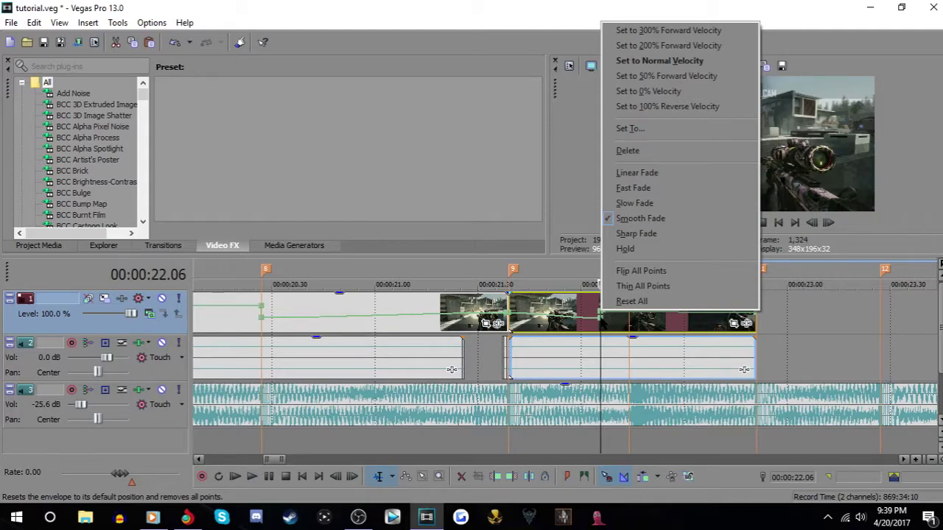
pyautogui.click(633, 60)
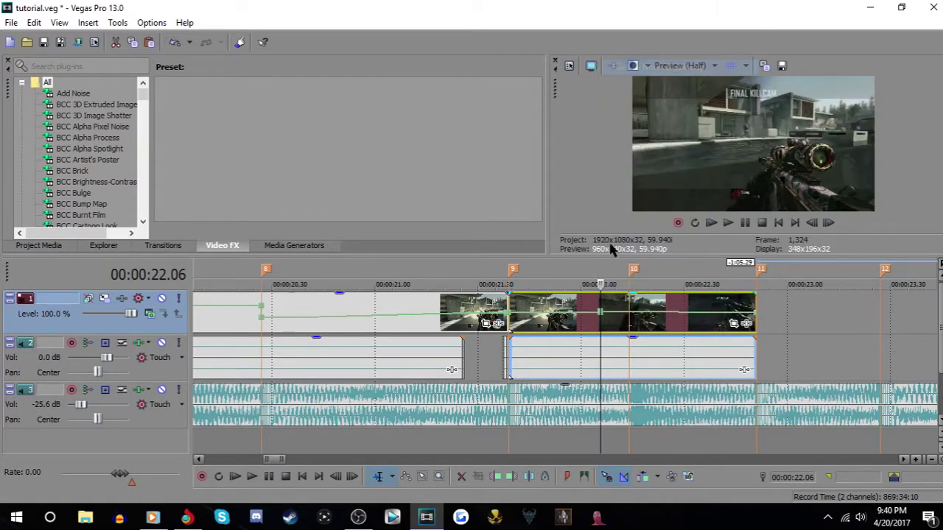
pyautogui.scroll(5, 602, 316)
pyautogui.moveTo(559, 322); pyautogui.dragTo(559, 322)
pyautogui.rightClick(558, 308)
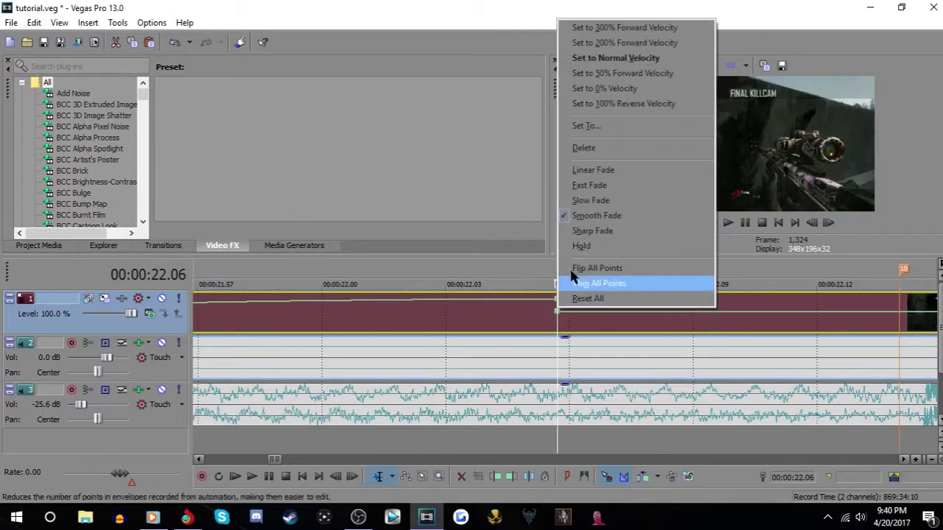
pyautogui.click(601, 124)
pyautogui.press('Return')
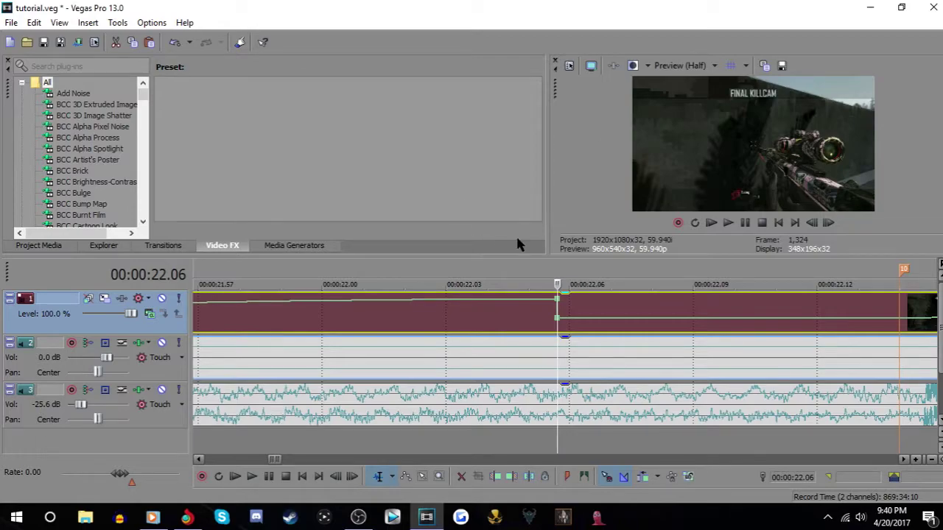
pyautogui.rightClick(560, 306)
pyautogui.click(598, 47)
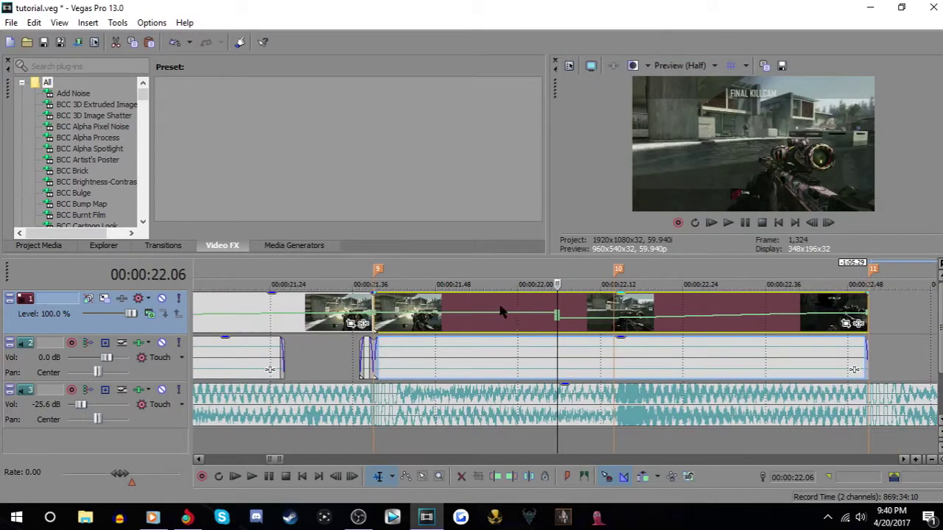
# Play the clip from just after marker 9 to past marker 10 to check the timing of the speed change
pyautogui.click(409, 303)
pyautogui.press('space')
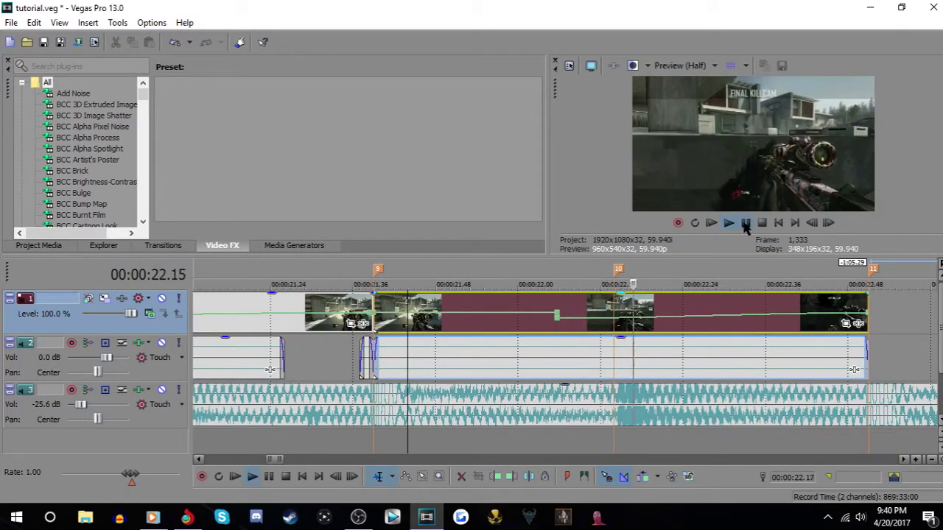
pyautogui.click(744, 223)
# Move both velocity points to marker 10, keeping slow motion after it and setting the upper point to normal velocity
pyautogui.click(614, 311)
pyautogui.moveTo(560, 322); pyautogui.dragTo(616, 324)
pyautogui.rightClick(616, 323)
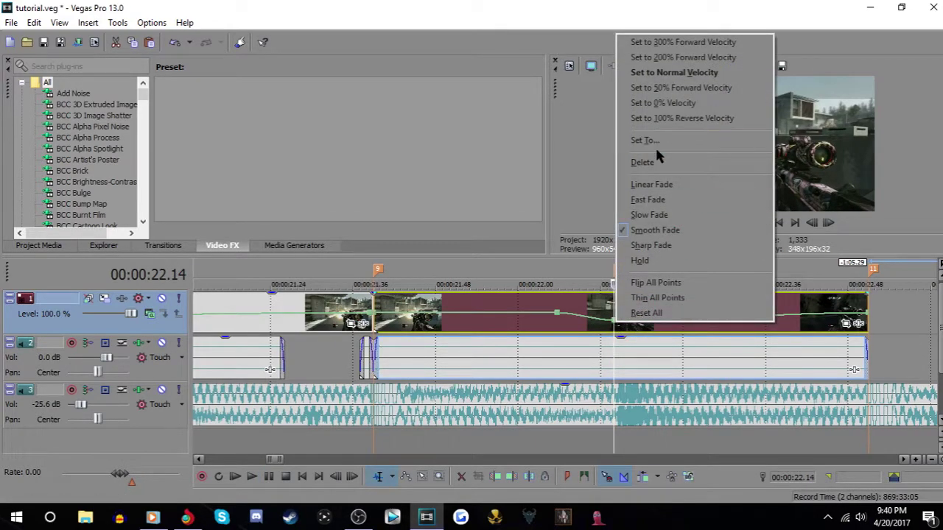
pyautogui.click(656, 140)
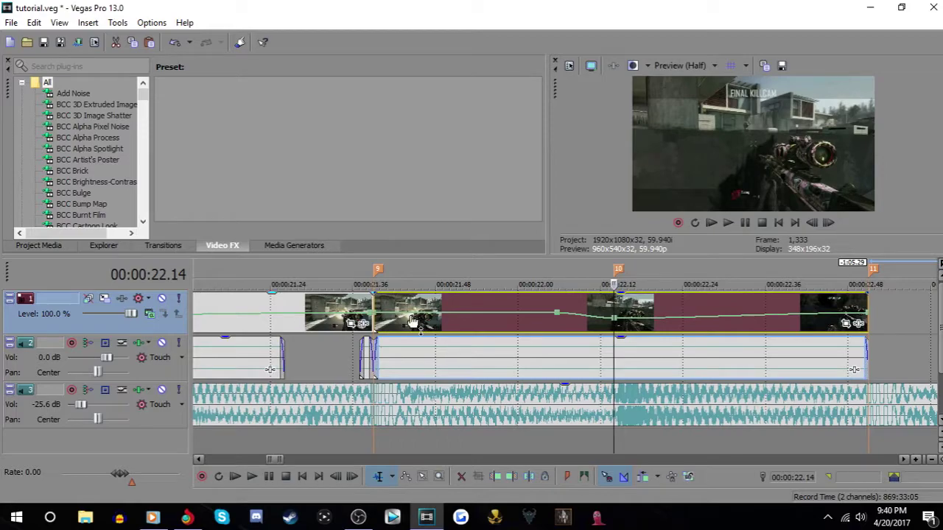
pyautogui.moveTo(558, 313); pyautogui.dragTo(614, 312)
pyautogui.rightClick(613, 311)
pyautogui.click(671, 61)
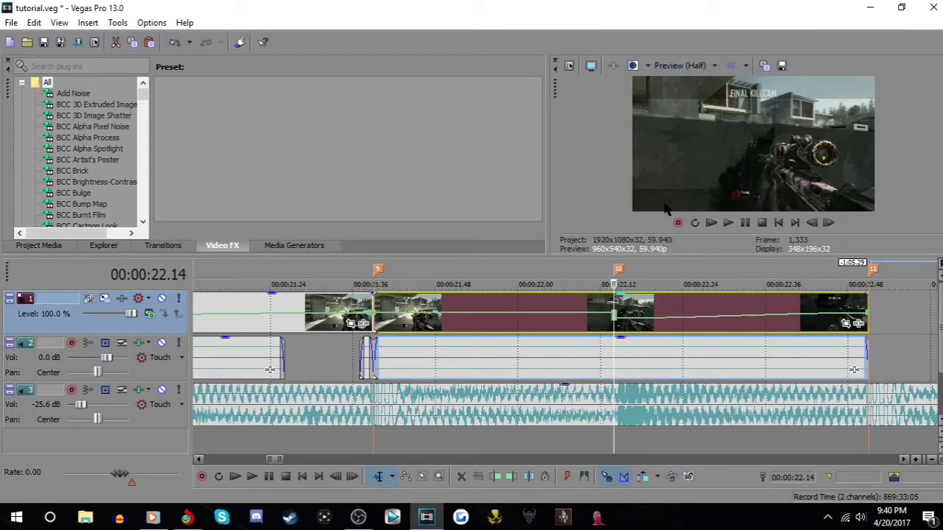
# Add a slow velocity point shortly before marker 11 and raise the clip's ending velocity to 300%
pyautogui.click(796, 321)
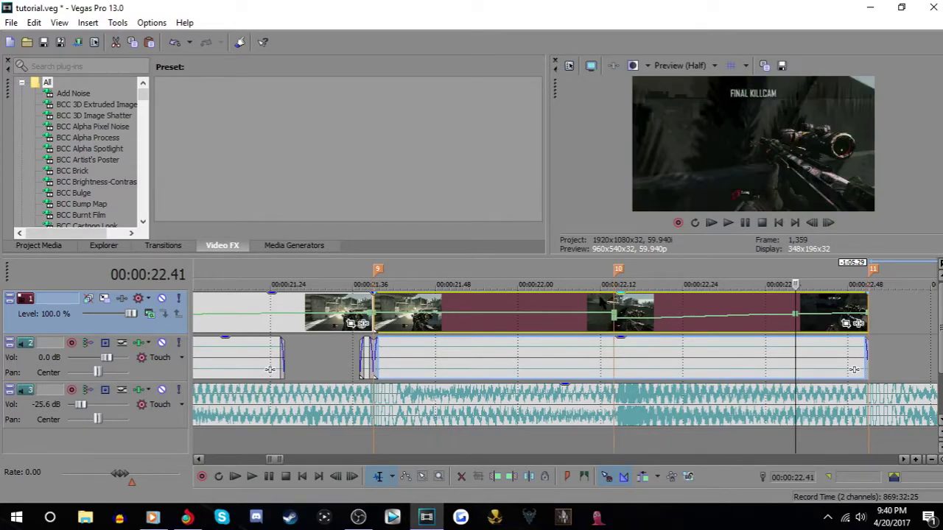
pyautogui.click(602, 315)
pyautogui.press('space')
pyautogui.click(745, 223)
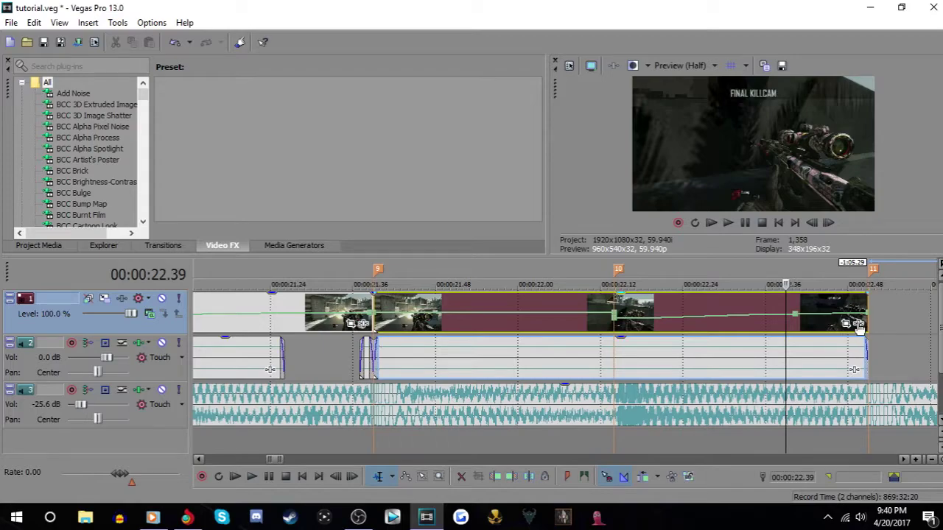
pyautogui.moveTo(816, 322); pyautogui.dragTo(873, 281)
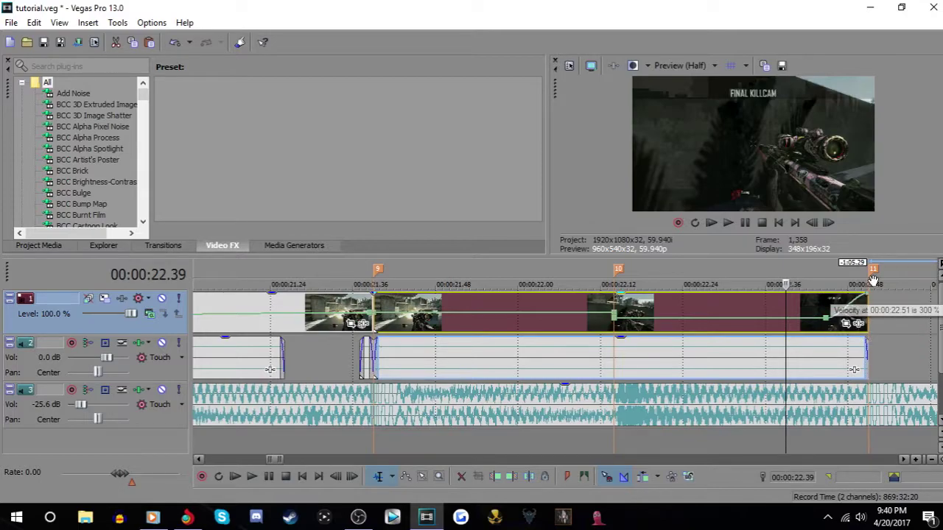
# Play the end of the clip around markers 10 to 12 to review the velocity ramp against the music
pyautogui.click(587, 312)
pyautogui.press('space')
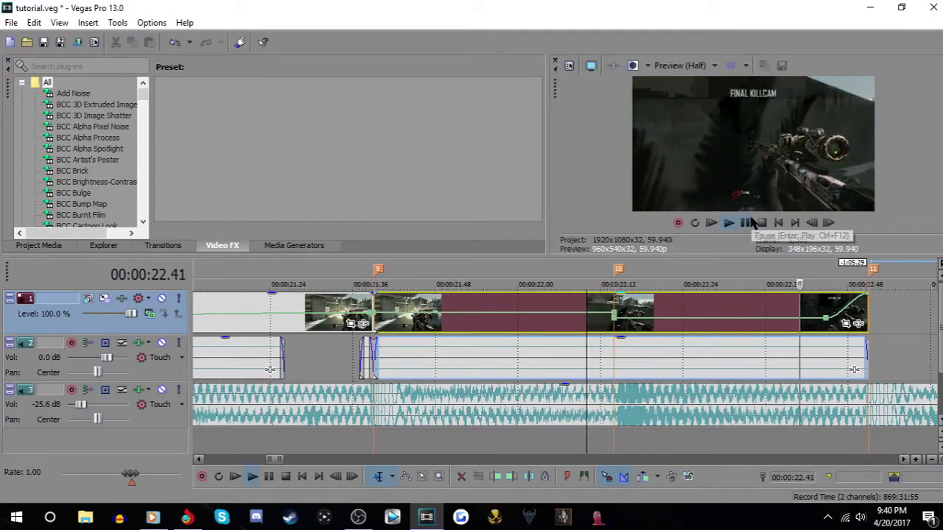
pyautogui.click(750, 222)
pyautogui.scroll(-3, 521, 339)
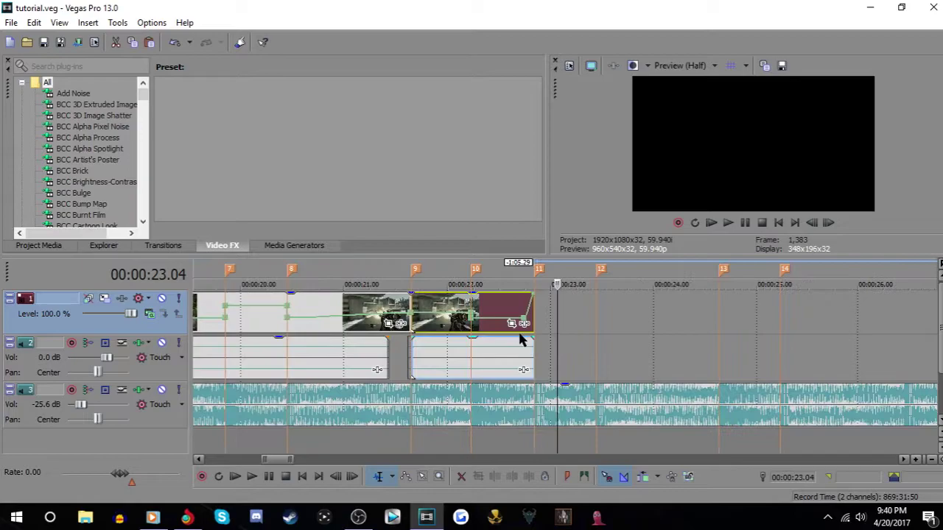
pyautogui.click(727, 223)
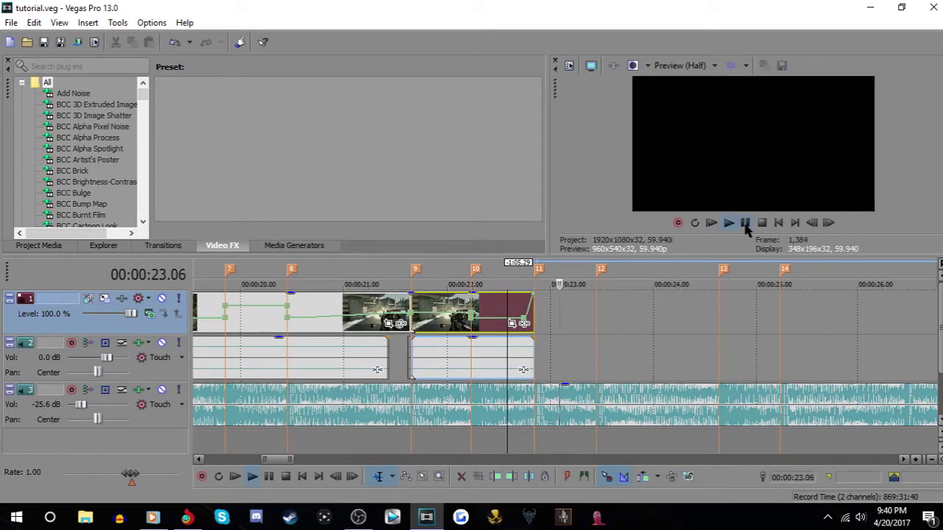
pyautogui.scroll(-4, 611, 328)
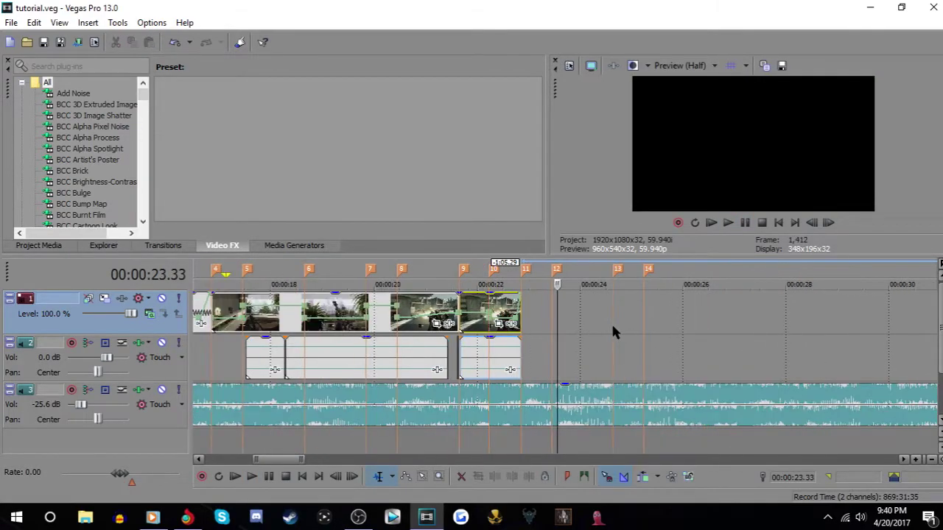
# Move the next gameplay clip up the timeline to start at marker 11 and lower its audio gain
pyautogui.scroll(-8, 696, 324)
pyautogui.moveTo(805, 309); pyautogui.dragTo(388, 316)
pyautogui.scroll(5, 469, 312)
pyautogui.moveTo(562, 313); pyautogui.dragTo(914, 330)
pyautogui.scroll(-3, 763, 326)
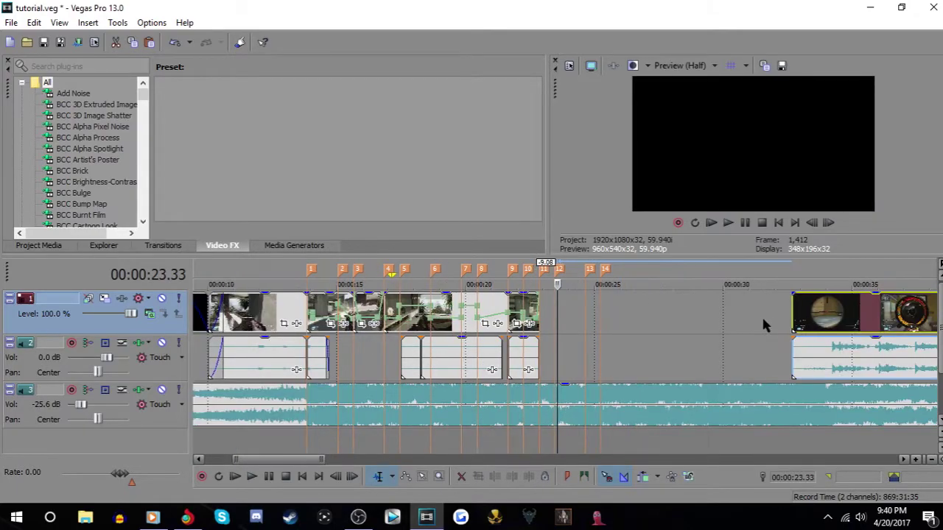
pyautogui.moveTo(794, 324); pyautogui.dragTo(621, 325)
pyautogui.moveTo(715, 342); pyautogui.dragTo(711, 360)
pyautogui.moveTo(658, 317); pyautogui.dragTo(600, 318)
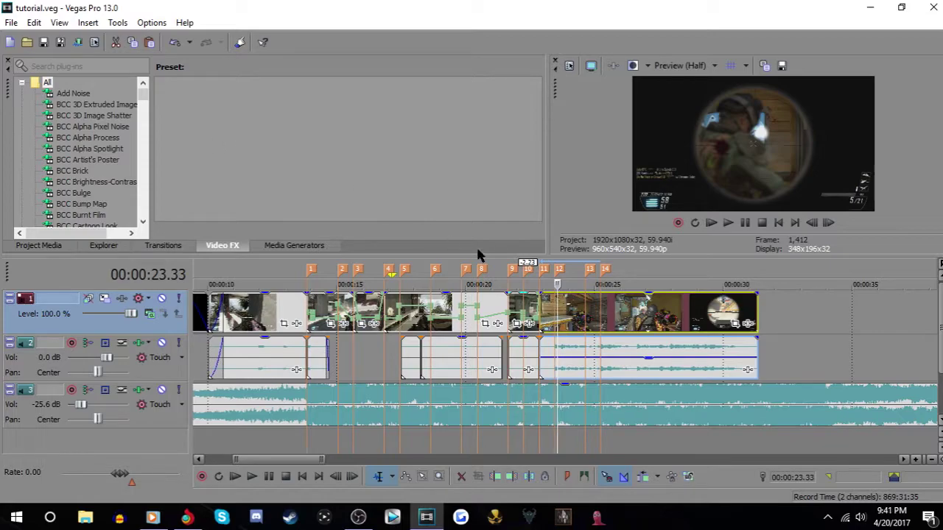
# Find the shot frame just after marker 12 and split the gameplay clip there at 00:00:23.32
pyautogui.scroll(8, 545, 321)
pyautogui.scroll(2, 547, 324)
pyautogui.click(828, 223)
pyautogui.click(828, 223)
pyautogui.click(828, 223)
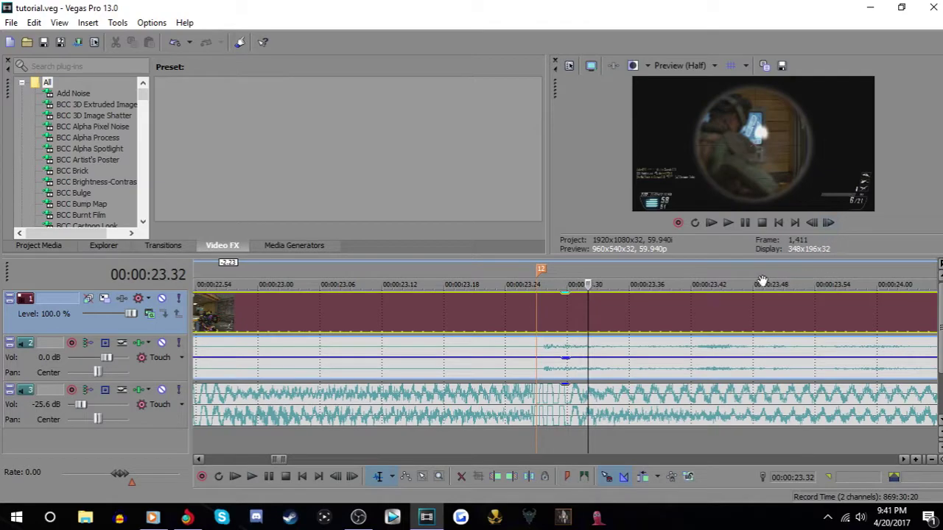
pyautogui.press('s')
# Shorten the first piece so it ends at marker 12 and move the remaining clip to start at marker 12
pyautogui.scroll(-3, 500, 349)
pyautogui.moveTo(420, 311); pyautogui.dragTo(518, 310)
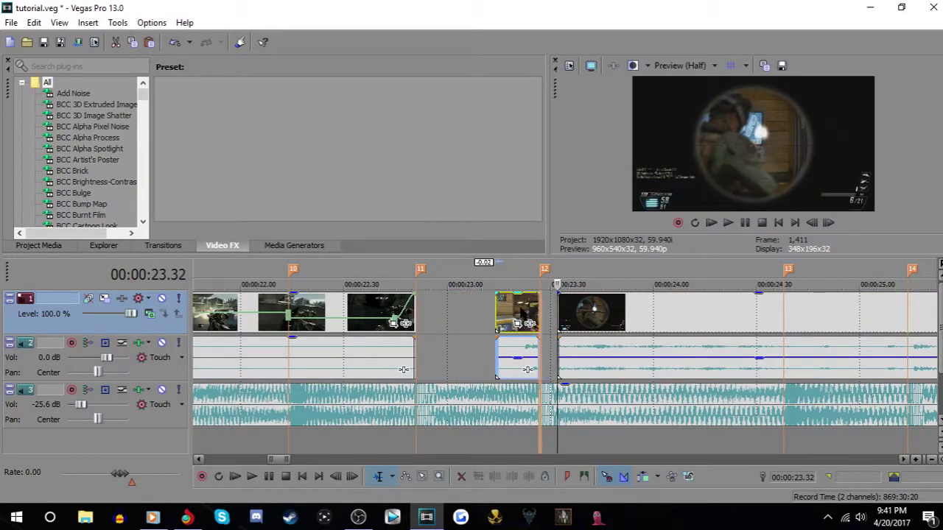
pyautogui.moveTo(580, 313); pyautogui.dragTo(563, 312)
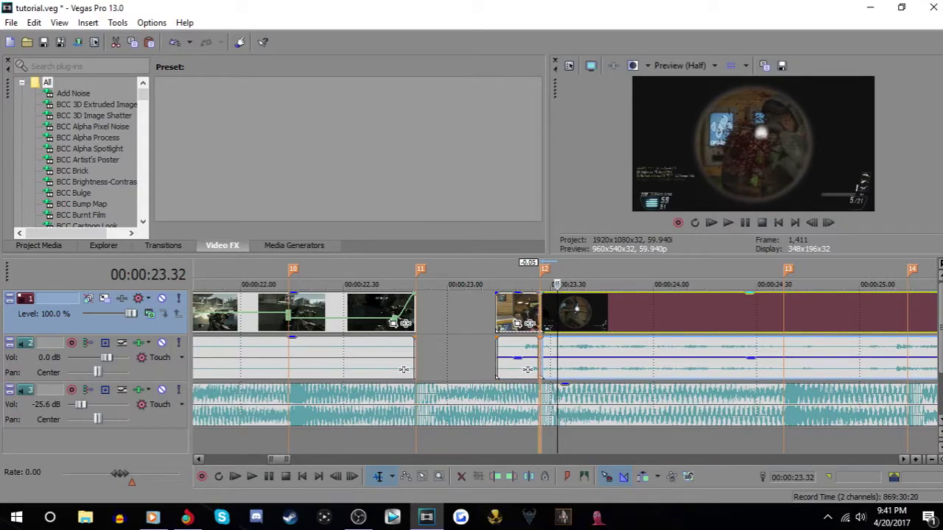
# Play the clip from marker 12 and split it at marker 13
pyautogui.click(728, 223)
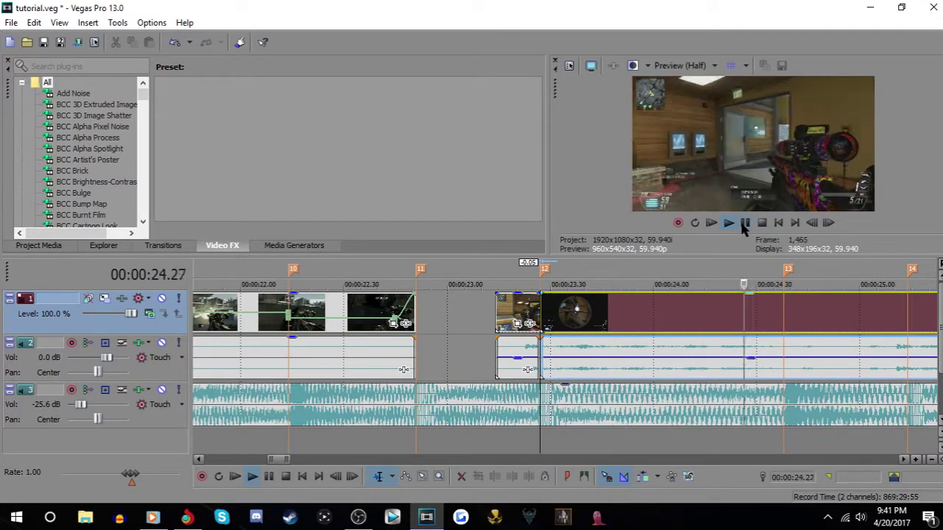
pyautogui.click(744, 222)
pyautogui.click(782, 315)
pyautogui.press('s')
pyautogui.scroll(-2, 703, 331)
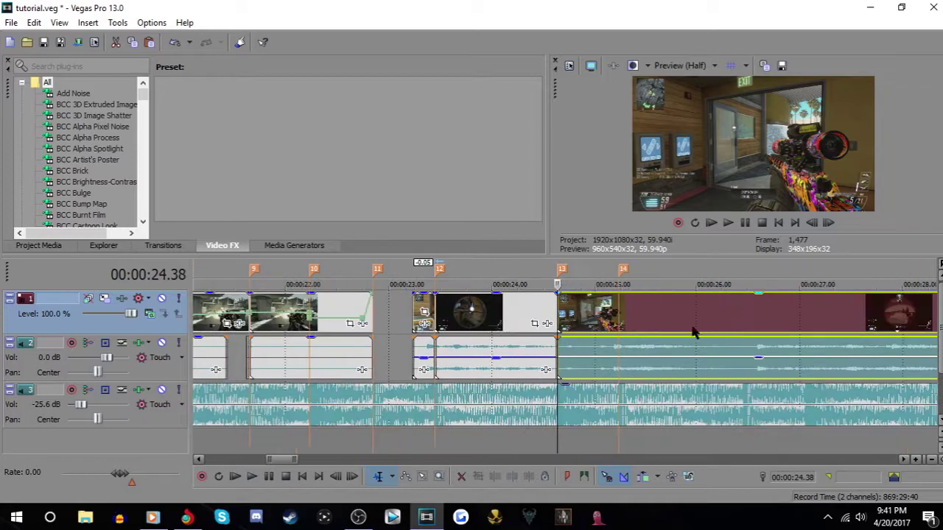
pyautogui.scroll(5, 618, 328)
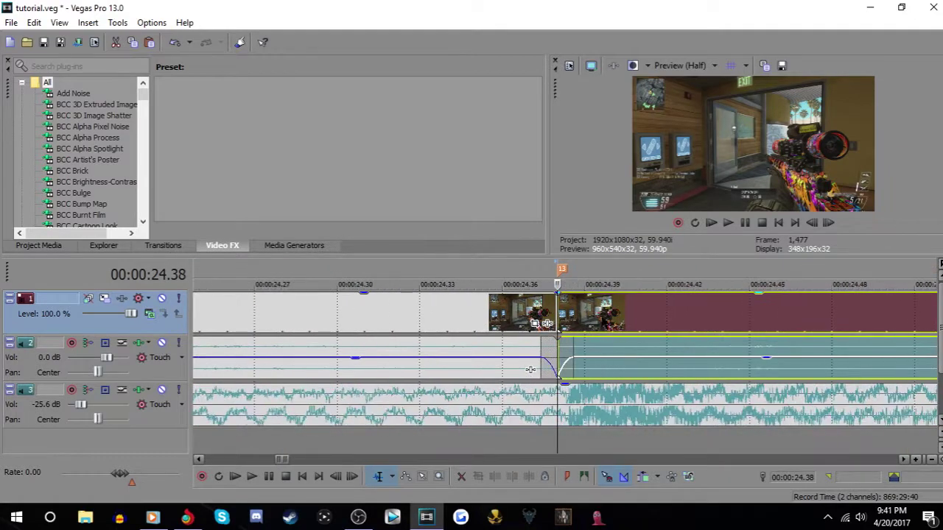
pyautogui.scroll(-5, 607, 326)
# Step through the frames around marker 14 to find the shot and split the clip at 00:00:25.15
pyautogui.click(620, 324)
pyautogui.scroll(5, 663, 313)
pyautogui.click(811, 223)
pyautogui.click(828, 222)
pyautogui.click(828, 222)
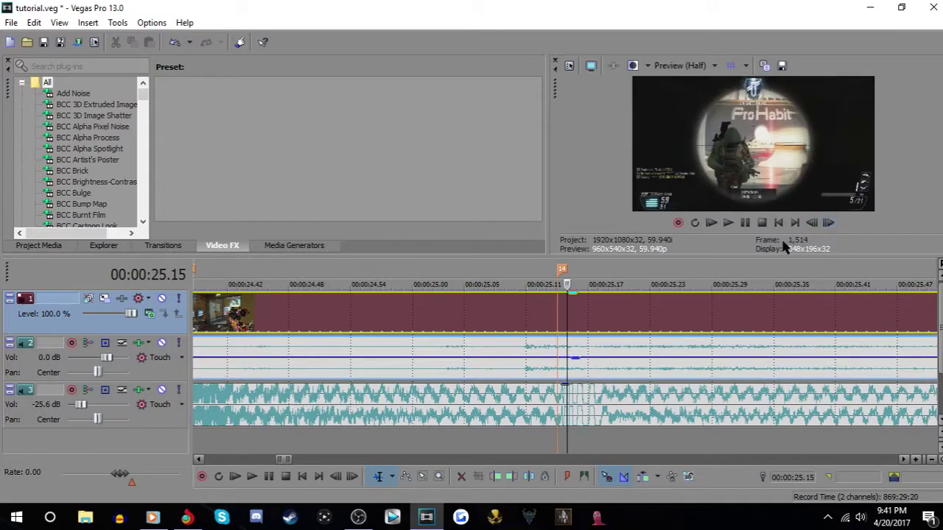
pyautogui.click(811, 222)
pyautogui.click(811, 223)
pyautogui.click(811, 222)
pyautogui.click(811, 222)
pyautogui.click(811, 223)
pyautogui.click(811, 223)
pyautogui.click(811, 223)
pyautogui.click(828, 222)
pyautogui.click(828, 223)
pyautogui.click(828, 223)
pyautogui.click(828, 223)
pyautogui.click(828, 222)
pyautogui.click(828, 223)
pyautogui.click(828, 222)
pyautogui.press('s')
pyautogui.scroll(-3, 515, 314)
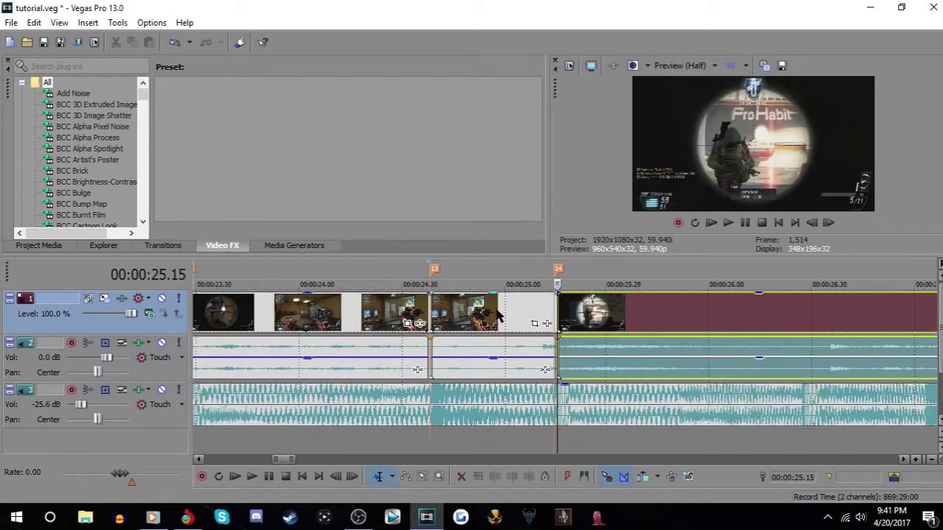
# Trim the start of the clip between markers 13 and 14 slightly and undo its shift toward marker 13
pyautogui.moveTo(434, 320); pyautogui.dragTo(442, 320)
pyautogui.moveTo(493, 308); pyautogui.dragTo(486, 308)
pyautogui.click(176, 43)
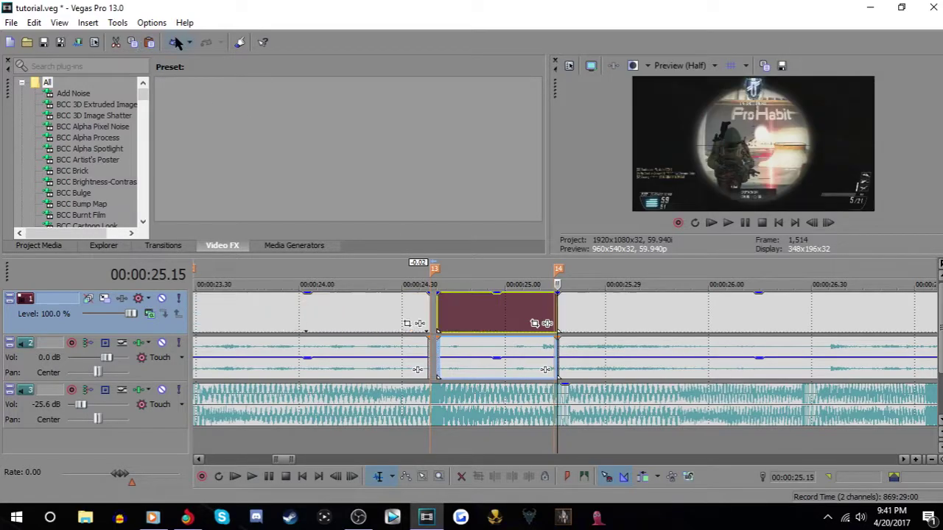
# Move the short piece to marker 13 and the following clip to marker 14, extending the preceding clip's end to close the gap at marker 13
pyautogui.scroll(4, 449, 312)
pyautogui.moveTo(469, 314); pyautogui.dragTo(433, 315)
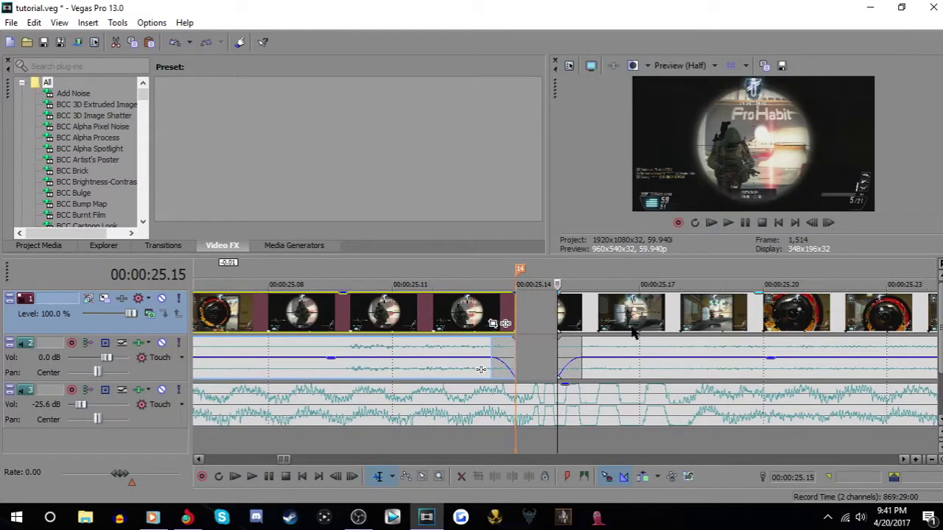
pyautogui.moveTo(628, 336); pyautogui.dragTo(587, 336)
pyautogui.scroll(-3, 523, 332)
pyautogui.moveTo(376, 322); pyautogui.dragTo(370, 321)
pyautogui.click(340, 315)
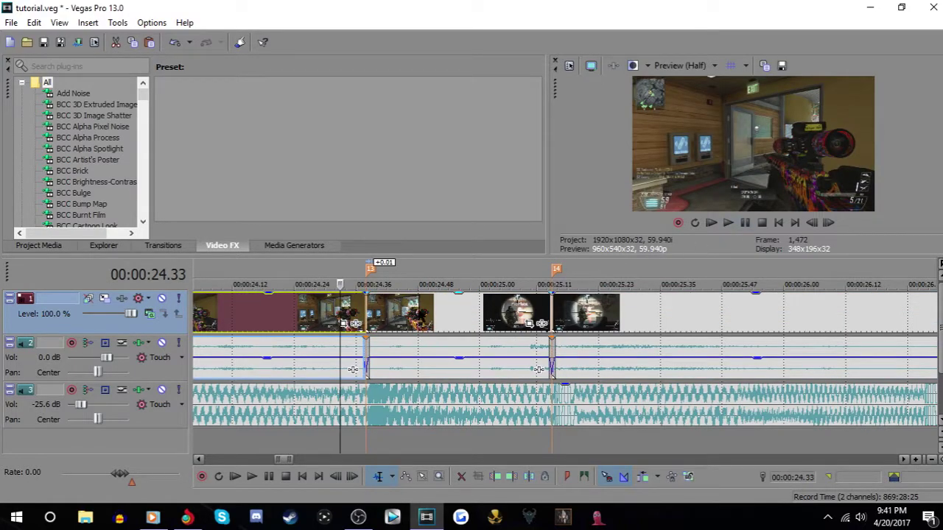
# Delete the piece between markers 13 and 14 and move the remaining clip to start at marker 13
pyautogui.rightClick(471, 316)
pyautogui.click(520, 206)
pyautogui.moveTo(554, 314); pyautogui.dragTo(365, 312)
# Play the edit from just before marker 12 through marker 14 to check how the cuts hit the beats
pyautogui.click(299, 317)
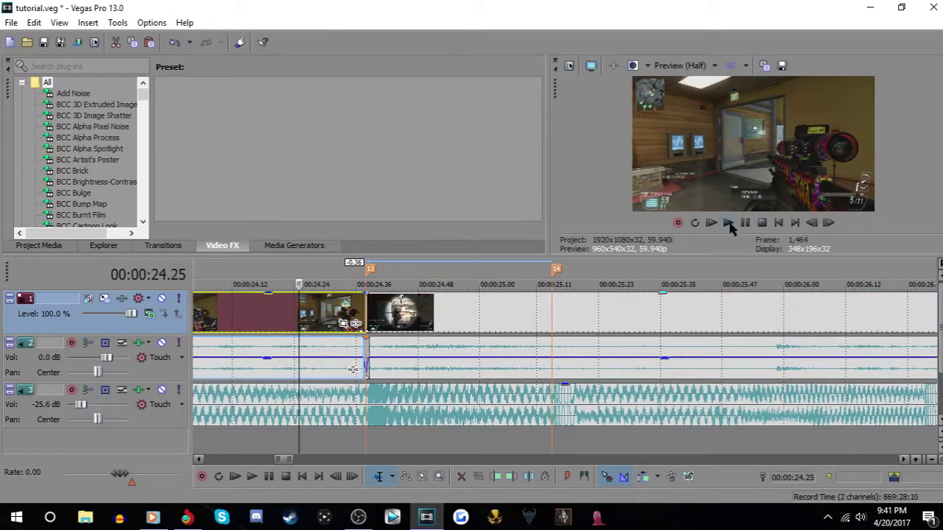
pyautogui.click(746, 223)
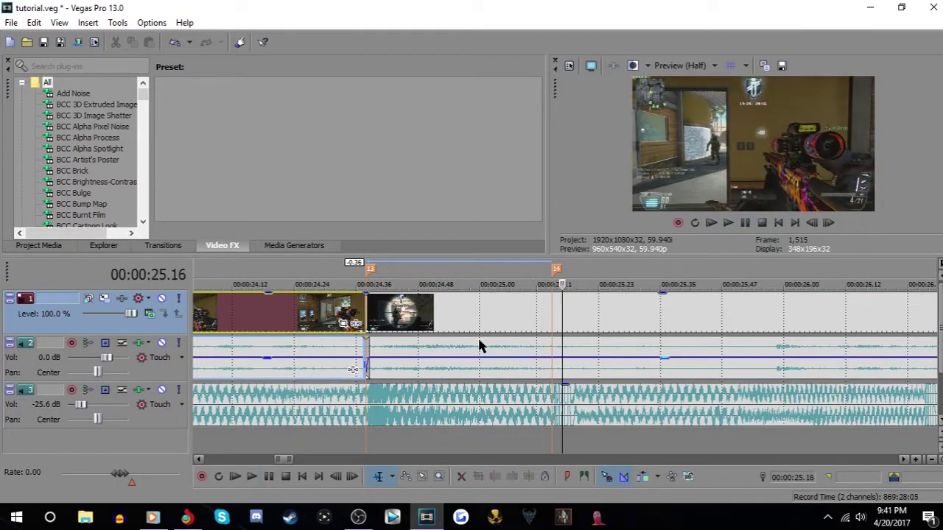
pyautogui.scroll(-4, 326, 301)
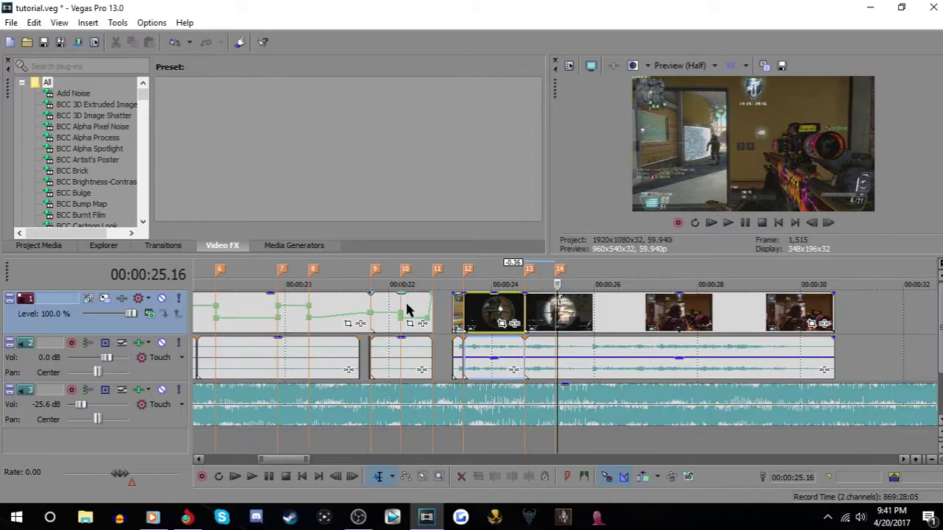
pyautogui.click(502, 314)
pyautogui.click(454, 313)
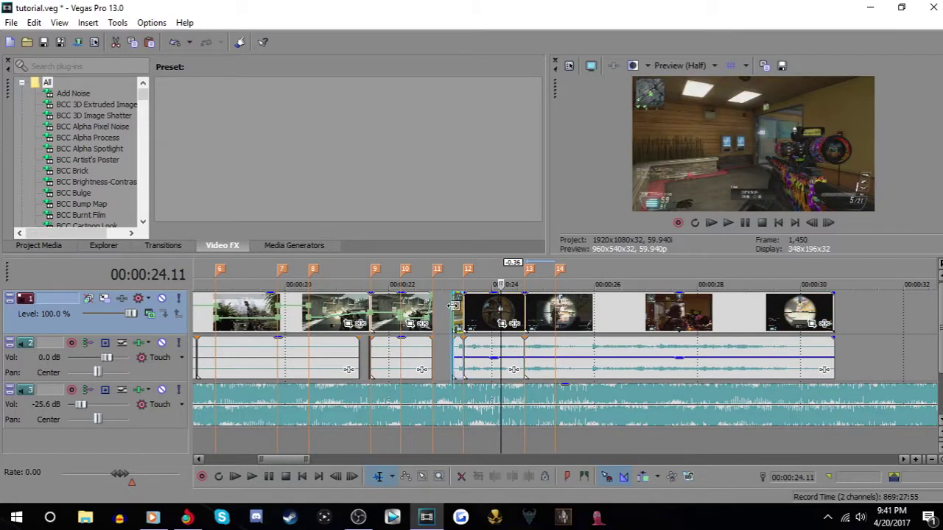
pyautogui.click(746, 223)
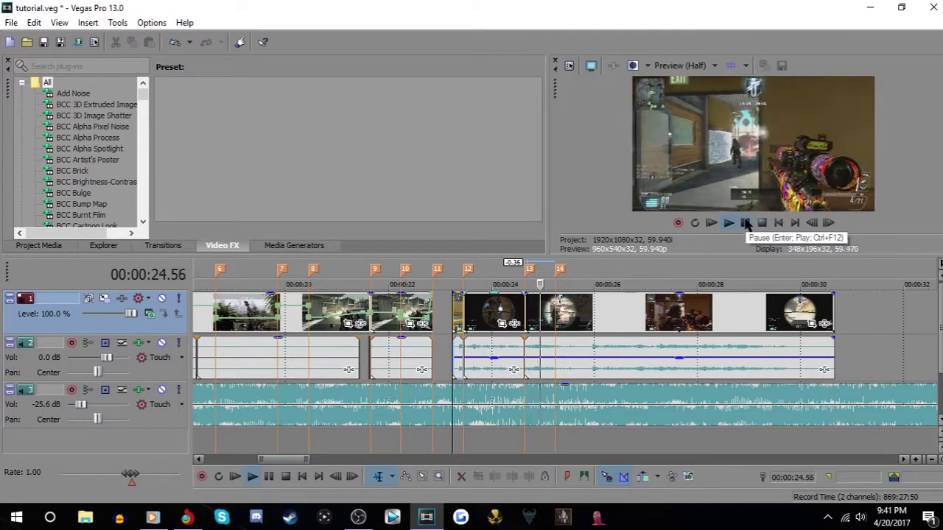
pyautogui.click(746, 223)
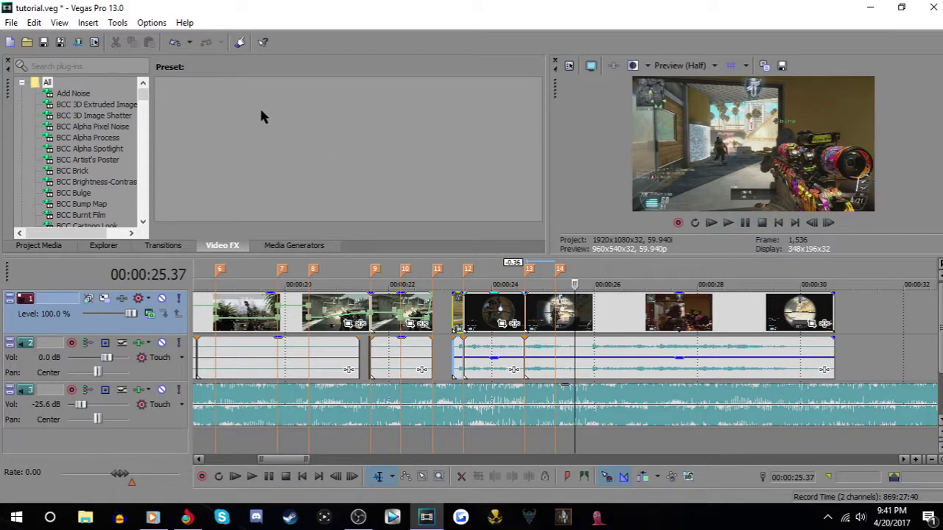
# Undo the splits, deletion and moves back to the single unsplit clip starting at marker 11
pyautogui.click(175, 43)
pyautogui.click(175, 43)
pyautogui.click(176, 42)
pyautogui.click(175, 42)
pyautogui.click(176, 43)
pyautogui.click(176, 42)
pyautogui.click(177, 43)
pyautogui.click(179, 43)
pyautogui.click(177, 42)
pyautogui.click(176, 43)
# Trim the start of the clip after marker 11 and slide the clip slightly earlier so the shot lands on marker 12
pyautogui.click(465, 317)
pyautogui.scroll(5, 487, 321)
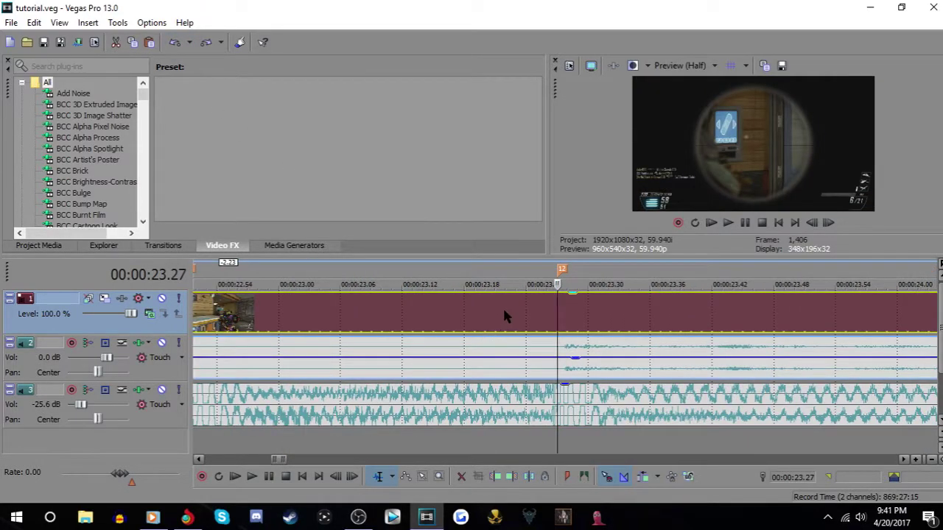
pyautogui.scroll(-2, 503, 316)
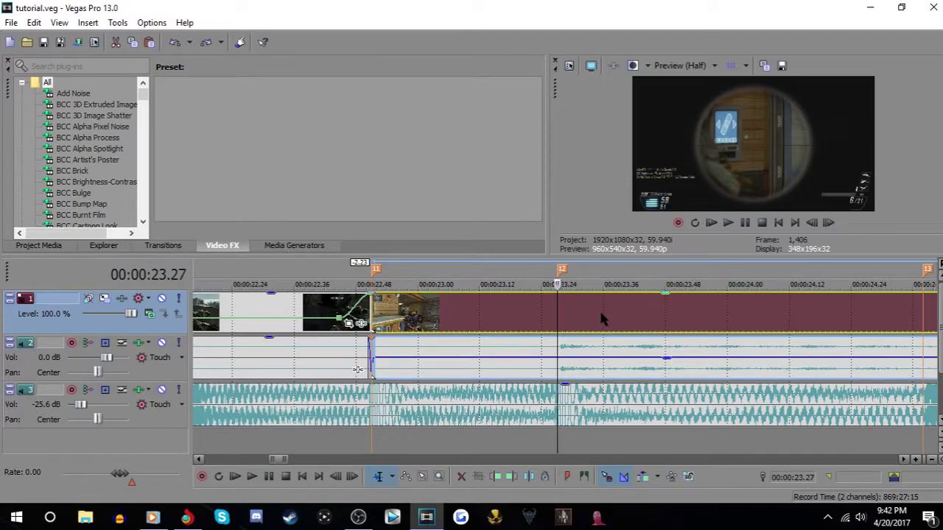
pyautogui.moveTo(376, 317); pyautogui.dragTo(519, 318)
pyautogui.scroll(3, 595, 355)
pyautogui.moveTo(619, 329); pyautogui.dragTo(501, 320)
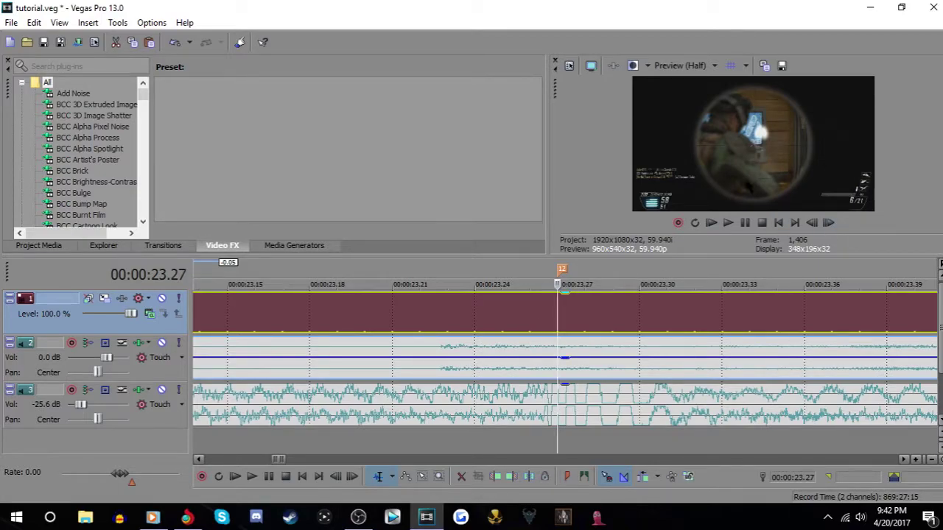
# Extend the start of the clip back to marker 11 to close the gap after the previous clip
pyautogui.scroll(-3, 533, 368)
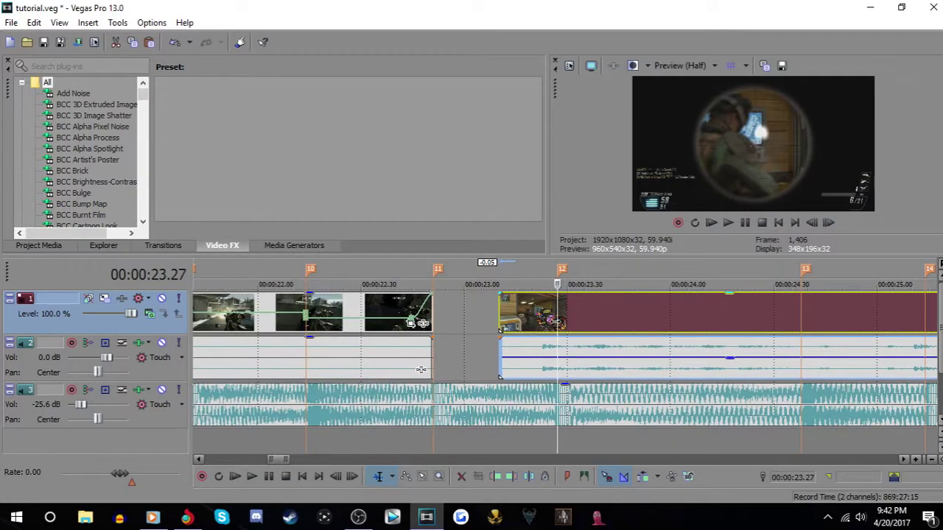
pyautogui.moveTo(502, 316); pyautogui.dragTo(436, 317)
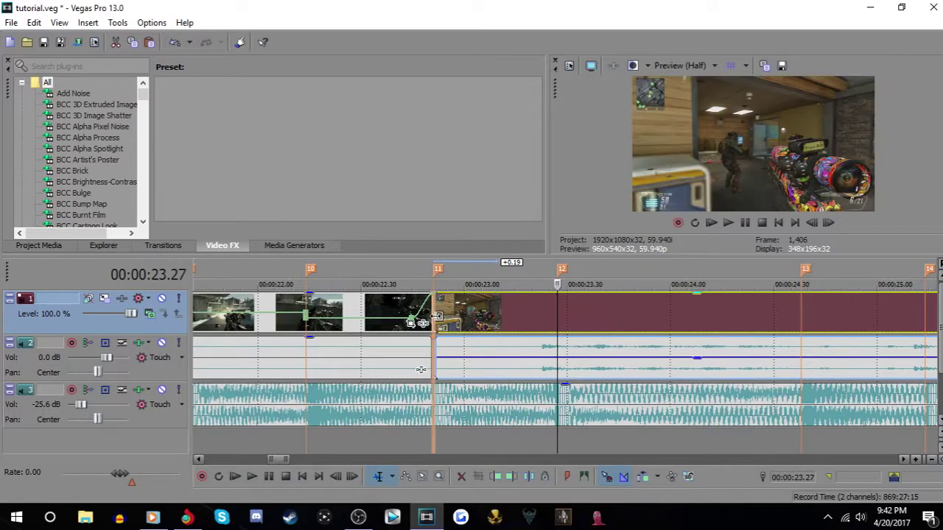
pyautogui.scroll(-3, 719, 330)
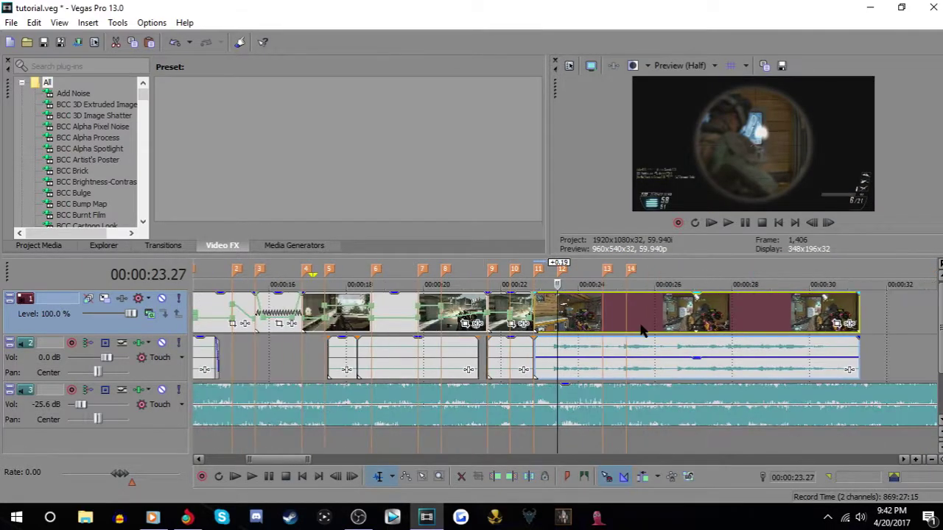
# Play the timeline from marker 14 and add markers 15 and 16 on the next beats, with marker 15 at 00:00:26.27
pyautogui.click(630, 319)
pyautogui.scroll(4, 727, 400)
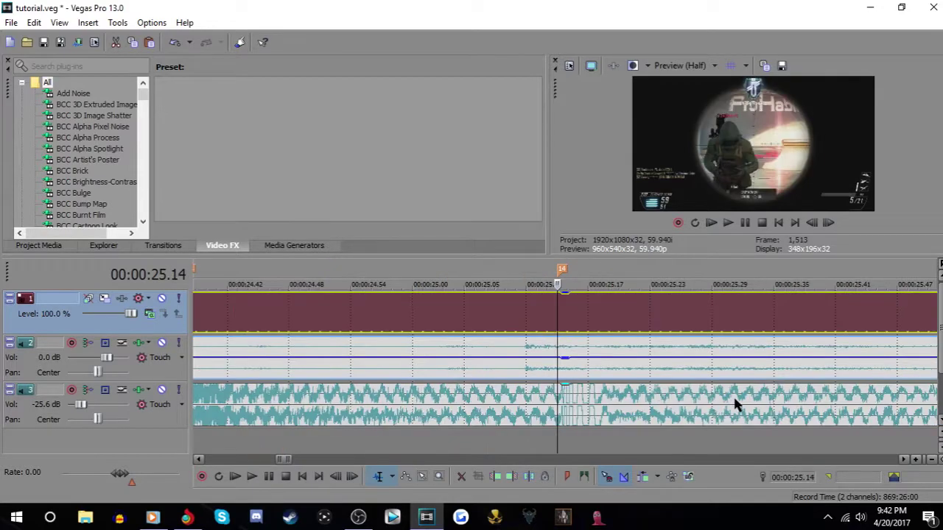
pyautogui.press('space')
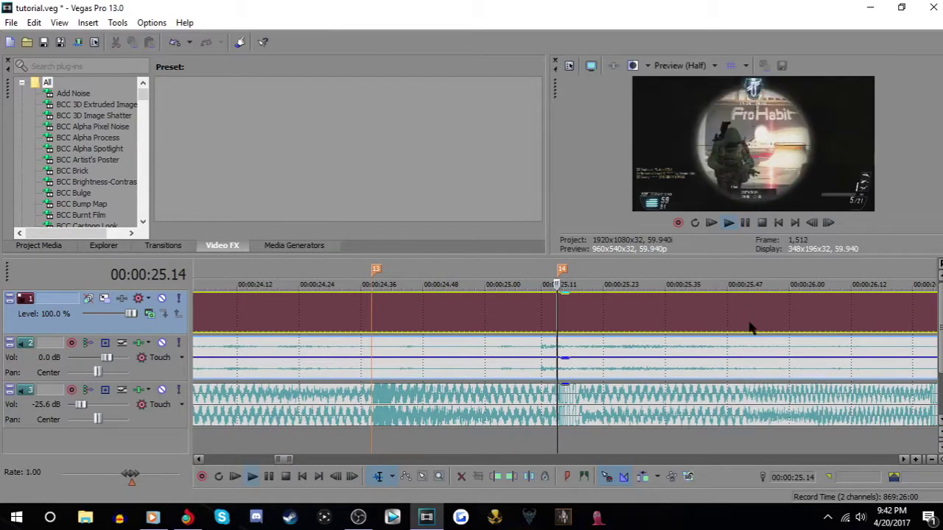
pyautogui.click(509, 397)
pyautogui.press('m')
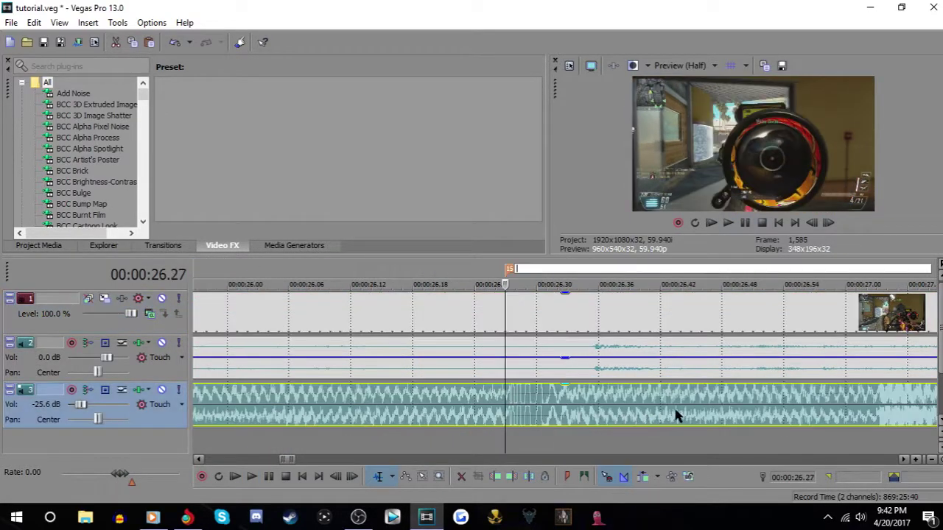
pyautogui.scroll(-1, 663, 412)
pyautogui.click(742, 396)
pyautogui.press('m')
# Play on past marker 16 and add marker 17 at the beat in the music waveform around 00:00:28.16
pyautogui.scroll(-1, 747, 400)
pyautogui.press('space')
pyautogui.click(744, 224)
pyautogui.scroll(2, 520, 392)
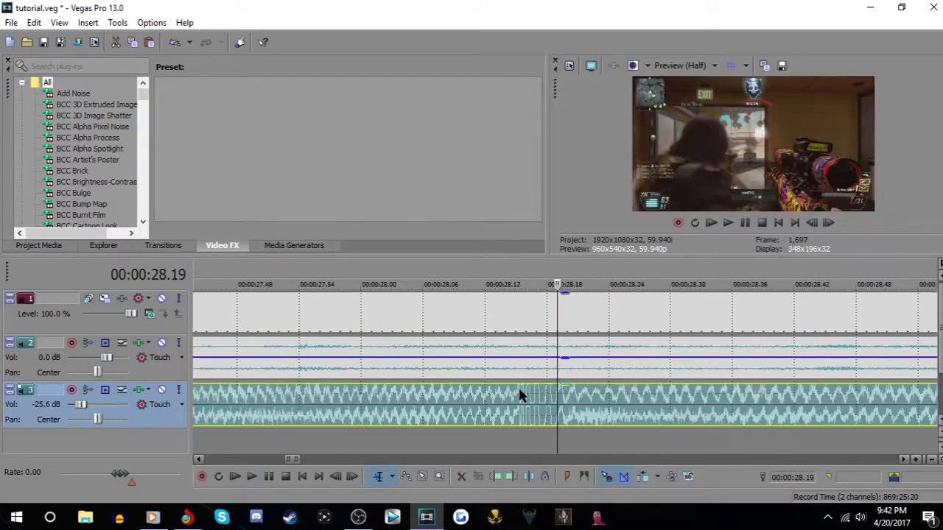
pyautogui.click(537, 394)
pyautogui.press('m')
# Play on past marker 17 and add markers 18 and 19 on the following two beats of the music
pyautogui.scroll(-4, 574, 395)
pyautogui.press('space')
pyautogui.scroll(4, 486, 405)
pyautogui.click(464, 404)
pyautogui.click(744, 223)
pyautogui.click(476, 394)
pyautogui.press('m')
pyautogui.click(660, 401)
pyautogui.press('m')
# Play on past marker 19 and add marker 20 on the next beat near the end of the clip
pyautogui.scroll(-4, 659, 401)
pyautogui.press('space')
pyautogui.click(745, 224)
pyautogui.scroll(4, 565, 410)
pyautogui.click(534, 399)
pyautogui.press('m')
# Insert a velocity envelope on the clip starting at marker 11 and add a velocity point between markers 11 and 12
pyautogui.scroll(-8, 532, 399)
pyautogui.click(419, 306)
pyautogui.scroll(4, 546, 329)
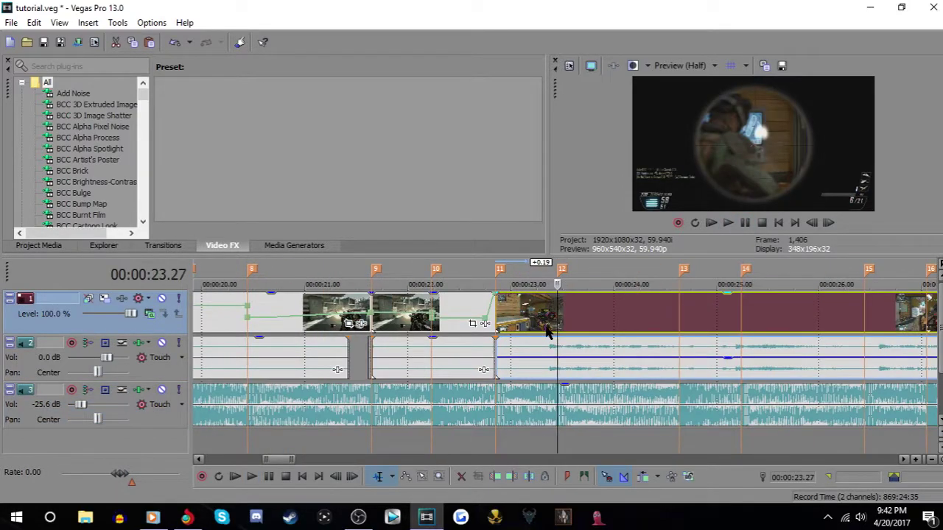
pyautogui.rightClick(543, 328)
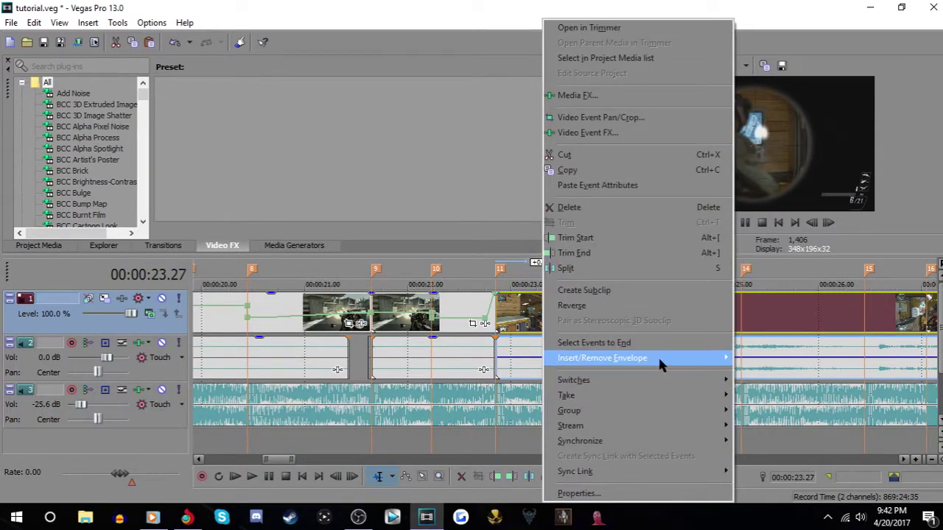
pyautogui.click(766, 359)
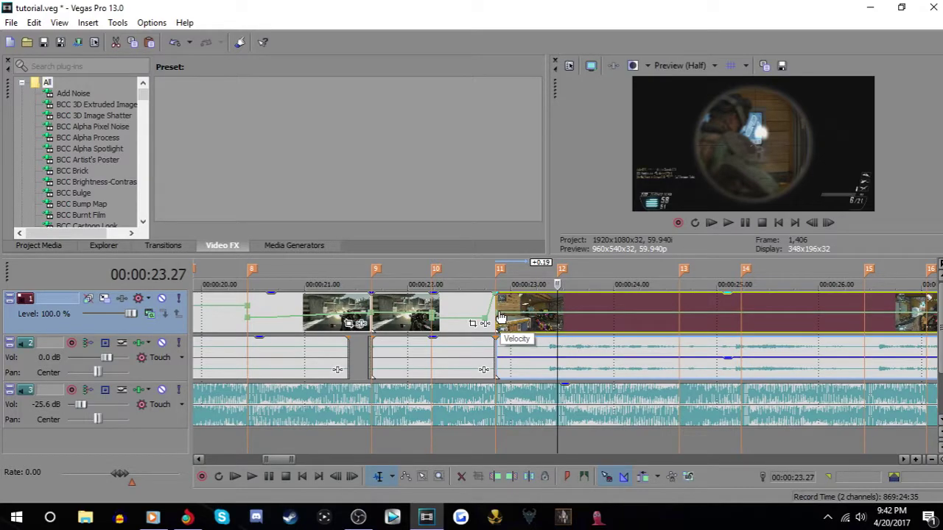
pyautogui.doubleClick(524, 313)
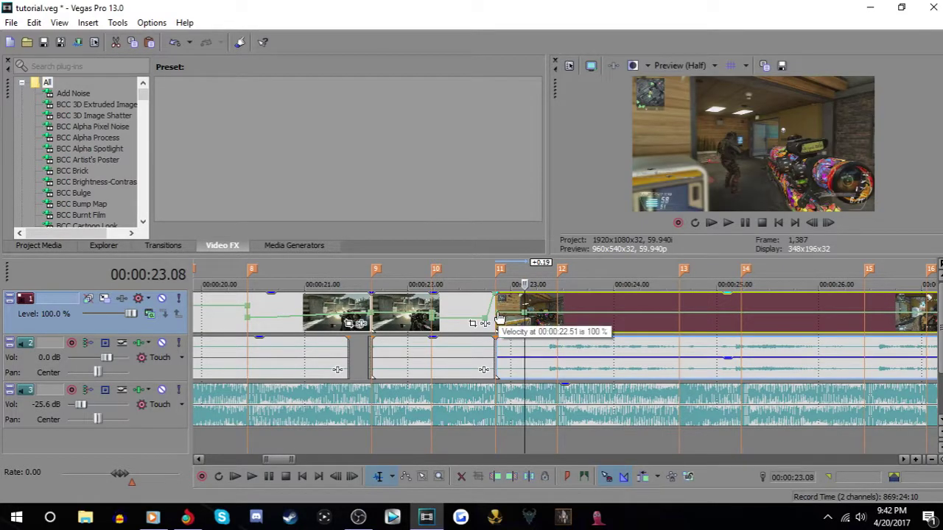
# Set the clip's starting velocity point to 300% and move the second point to about 00:00:22.59 with 50% velocity
pyautogui.rightClick(499, 318)
pyautogui.click(561, 32)
pyautogui.scroll(-4, 423, 309)
pyautogui.click(376, 301)
pyautogui.scroll(3, 377, 302)
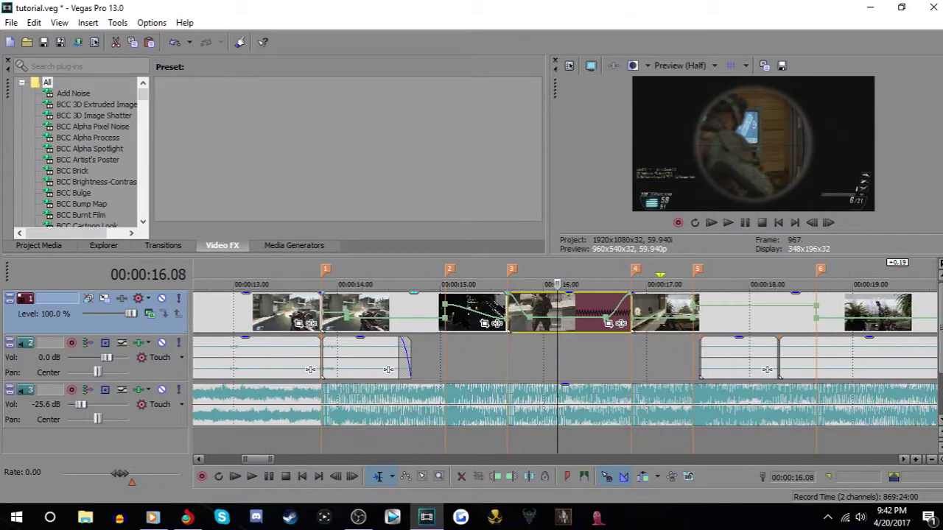
pyautogui.scroll(-3, 477, 313)
pyautogui.press('Down')
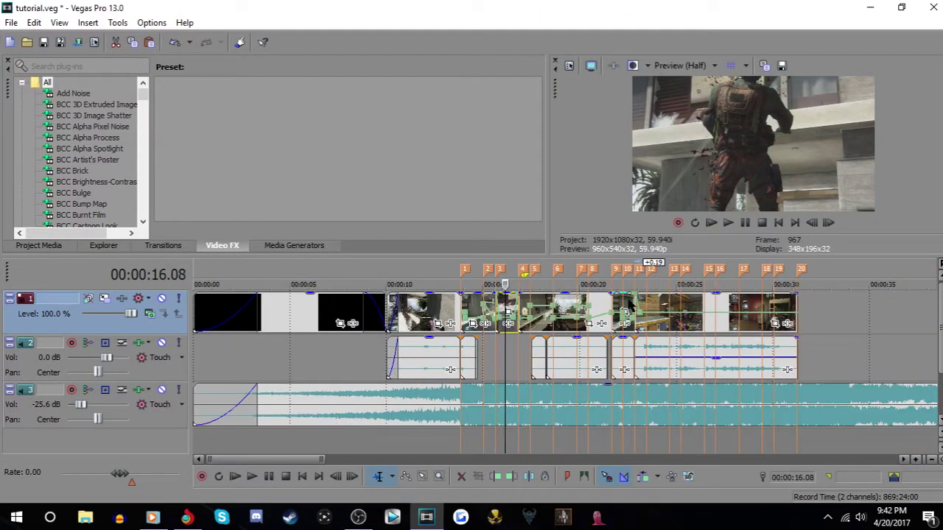
pyautogui.click(646, 307)
pyautogui.scroll(4, 646, 307)
pyautogui.moveTo(458, 315); pyautogui.dragTo(414, 315)
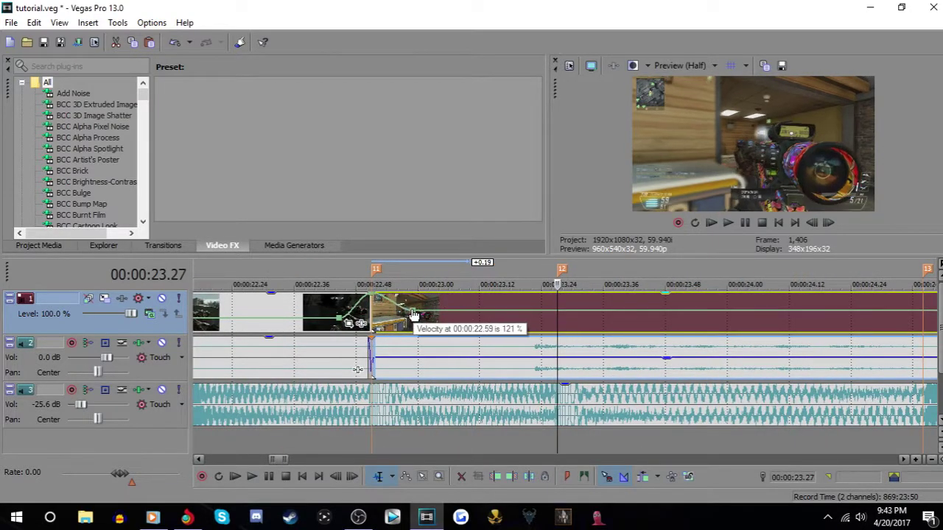
pyautogui.rightClick(413, 315)
pyautogui.click(417, 75)
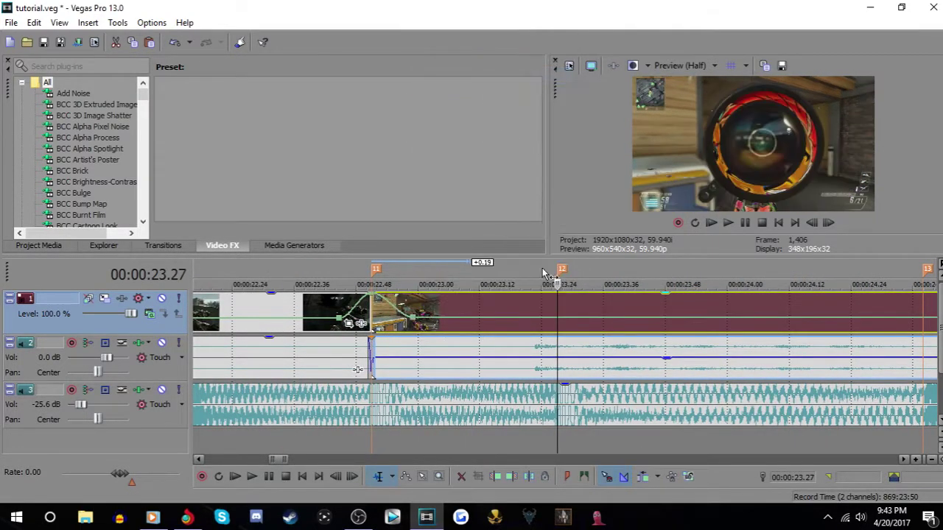
# Add velocity points on both sides of marker 12 and raise the velocity at marker 12 to the maximum
pyautogui.click(546, 323)
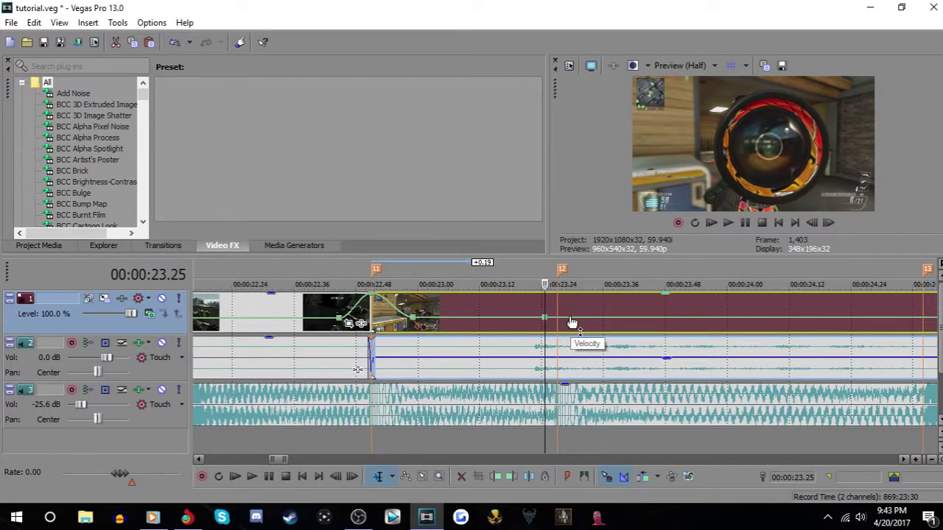
pyautogui.click(570, 322)
pyautogui.moveTo(560, 323); pyautogui.dragTo(562, 274)
# Play the velocity ramp around marker 12 several times to check its timing against the beat
pyautogui.click(516, 317)
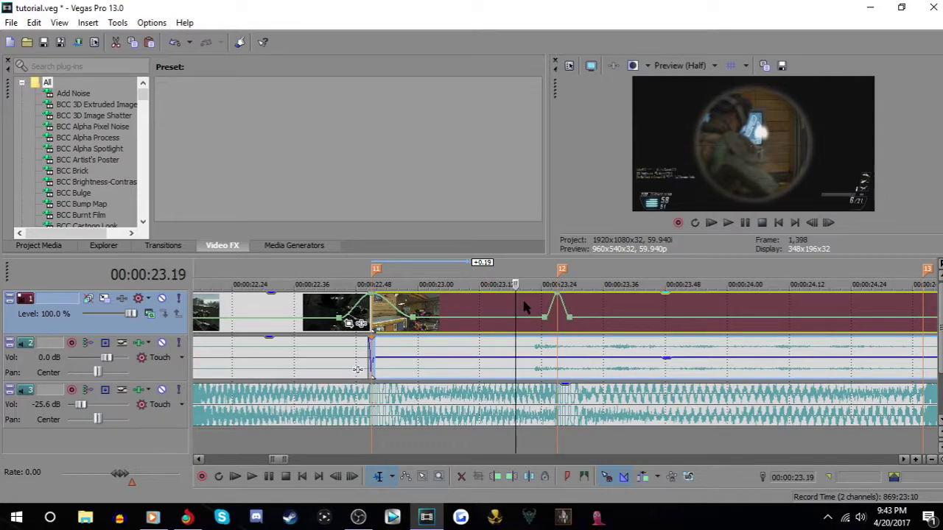
pyautogui.click(742, 223)
pyautogui.click(744, 223)
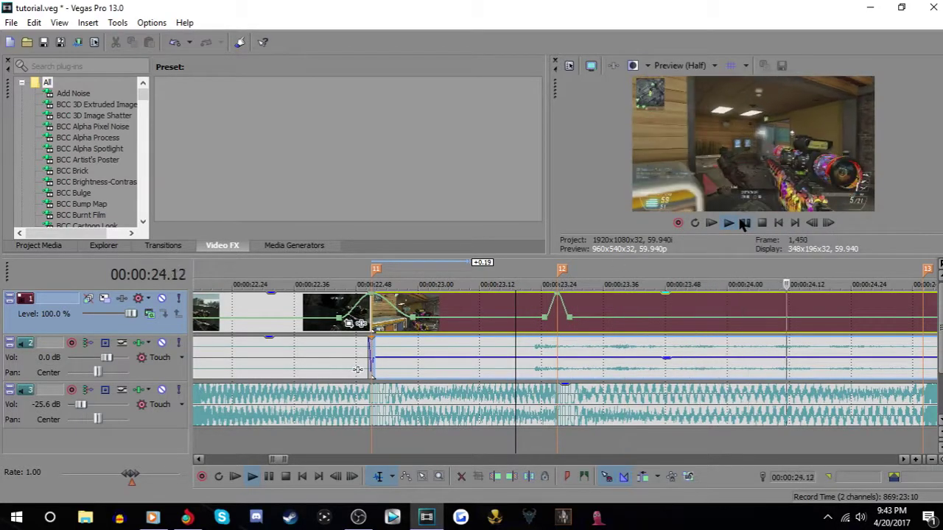
pyautogui.click(455, 317)
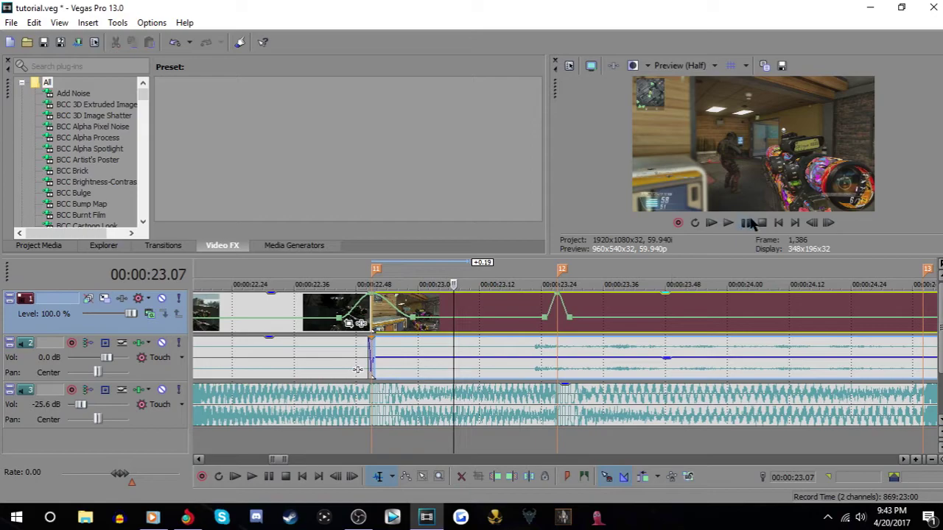
pyautogui.click(747, 223)
pyautogui.click(558, 322)
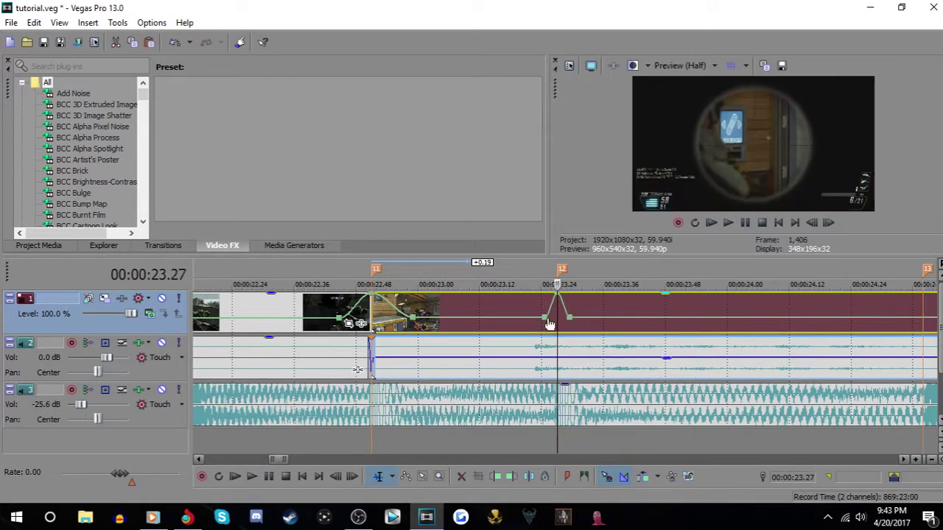
pyautogui.click(747, 223)
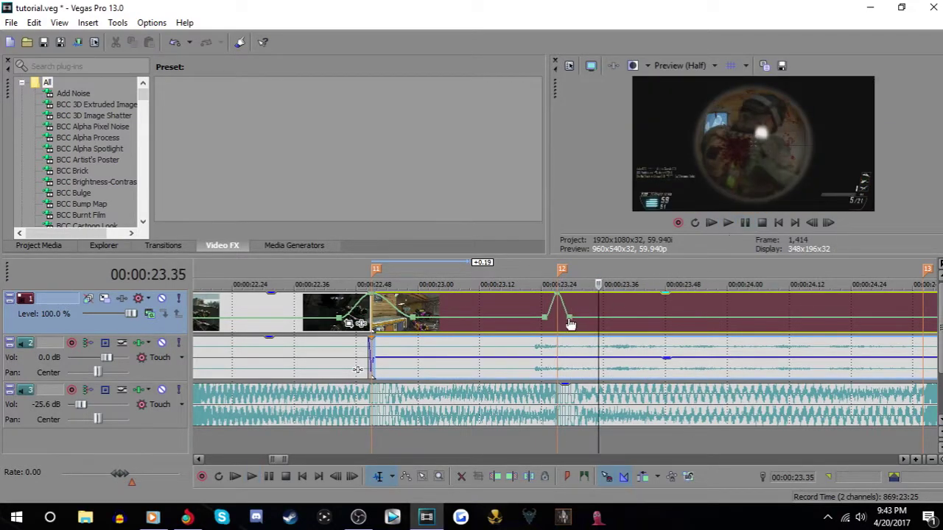
# Widen the velocity peak at marker 12 by moving the points on both sides outward, play it back and save the project
pyautogui.moveTo(570, 318); pyautogui.dragTo(667, 320)
pyautogui.click(501, 321)
pyautogui.click(746, 223)
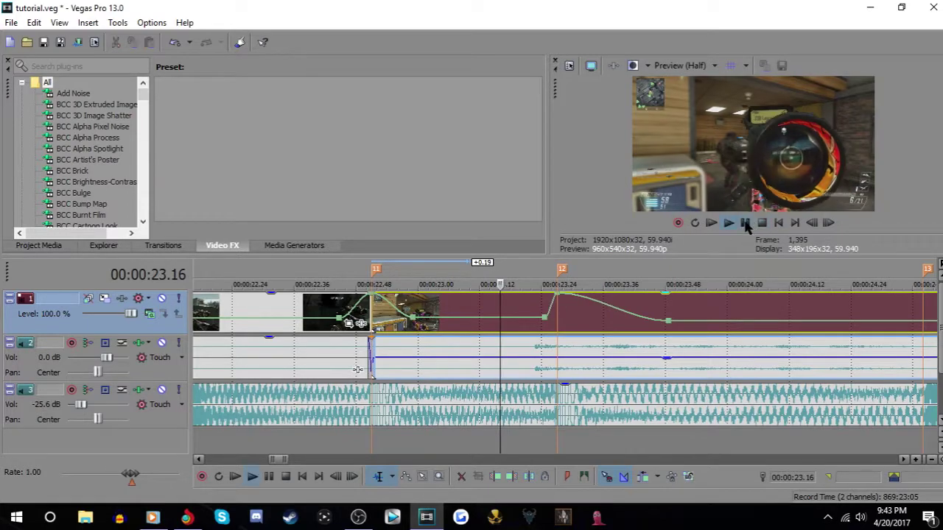
pyautogui.click(746, 223)
pyautogui.moveTo(671, 324); pyautogui.dragTo(612, 319)
pyautogui.moveTo(544, 318); pyautogui.dragTo(519, 314)
pyautogui.click(745, 223)
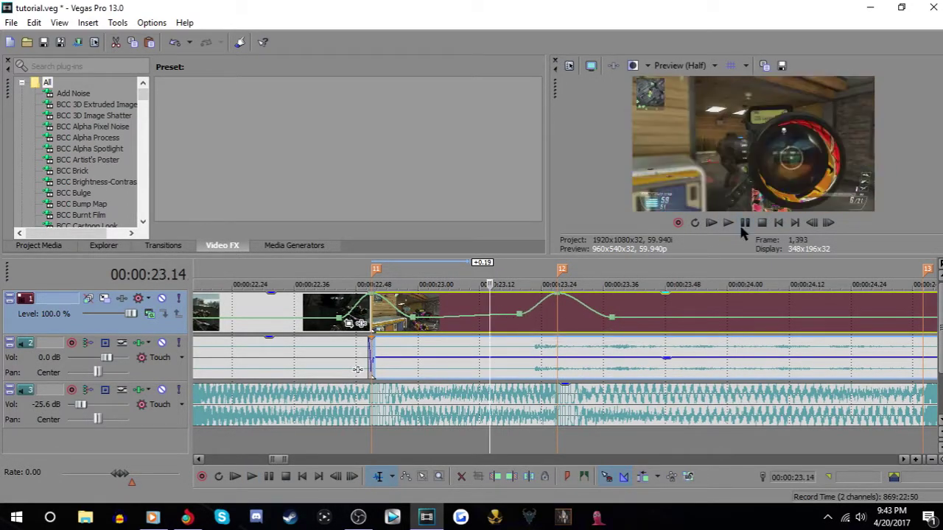
pyautogui.click(44, 43)
# Set the velocity point before marker 12 to 50% and play the section around marker 12 to check its timing
pyautogui.rightClick(523, 319)
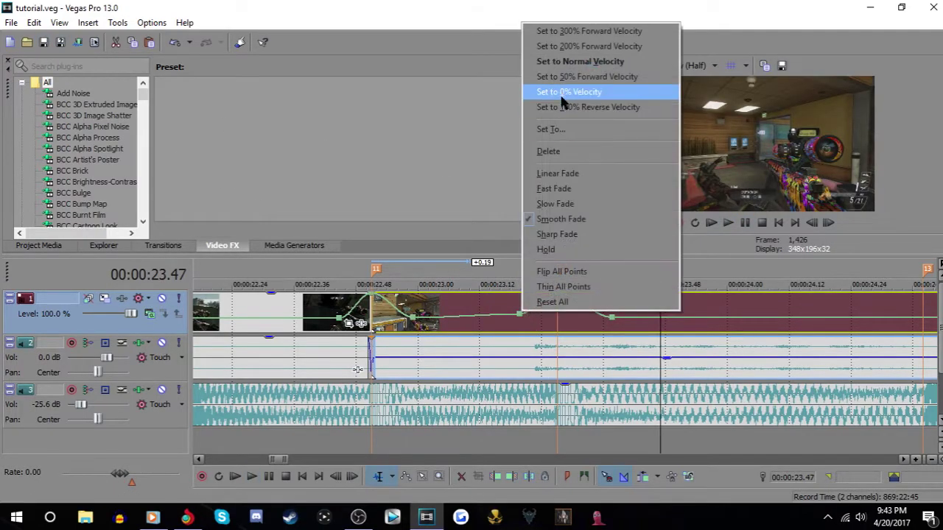
pyautogui.click(566, 102)
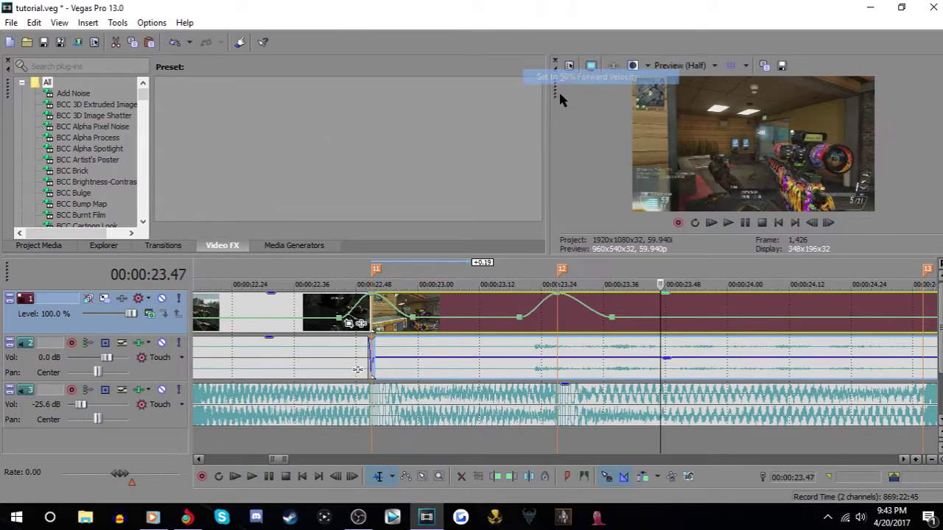
pyautogui.click(519, 317)
pyautogui.click(828, 223)
pyautogui.click(829, 222)
pyautogui.click(828, 225)
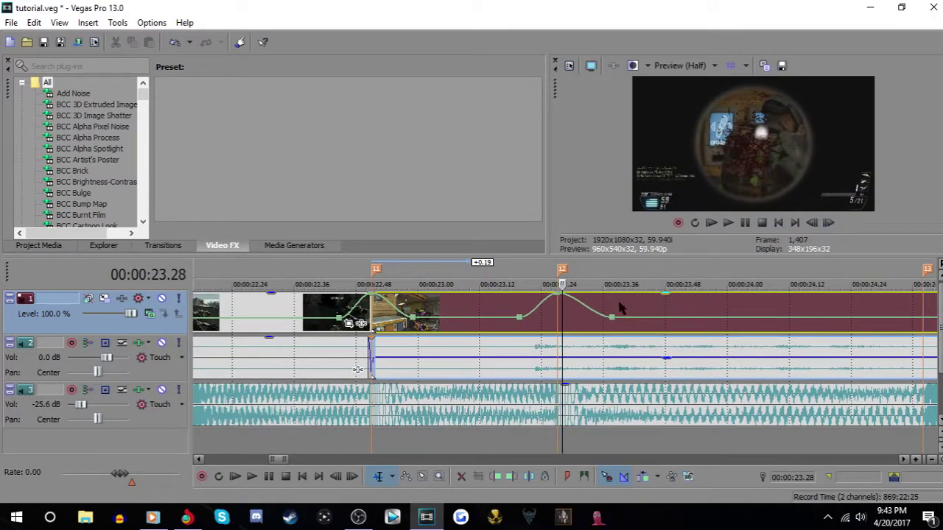
pyautogui.click(499, 308)
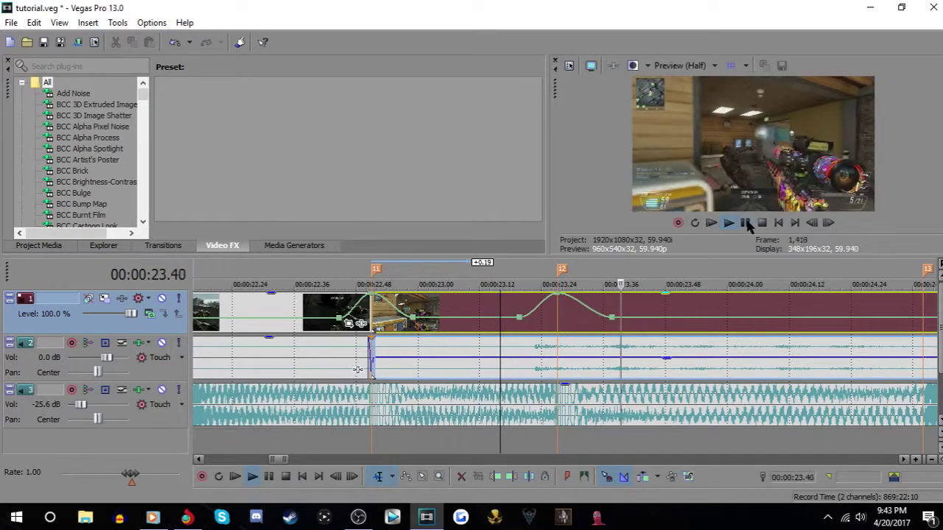
pyautogui.click(745, 223)
pyautogui.click(413, 308)
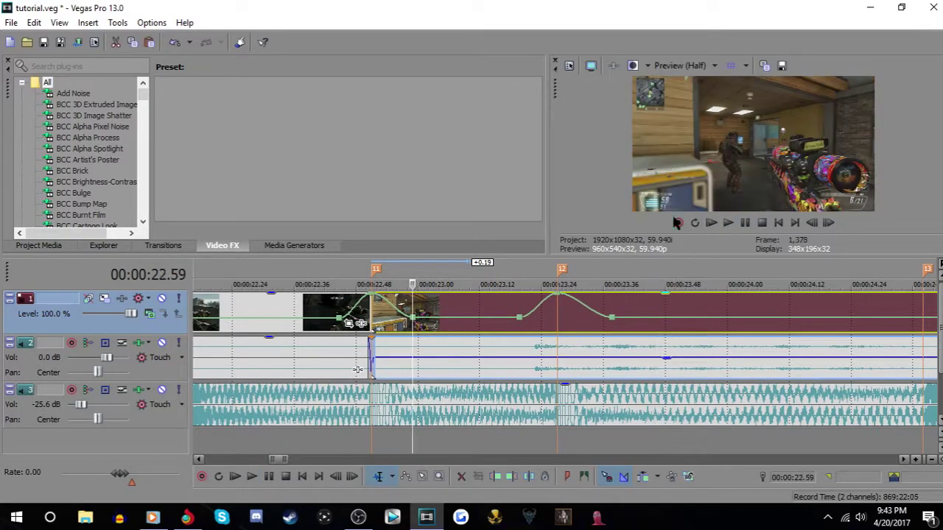
pyautogui.press('space')
pyautogui.click(745, 223)
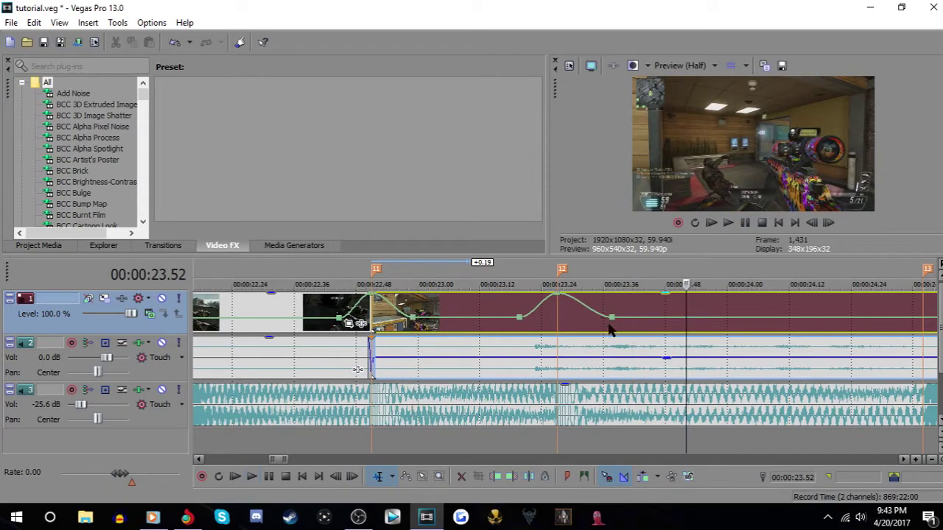
# Set the velocity point after marker 12 to 50% and play the clip from marker 12 to marker 13
pyautogui.click(612, 322)
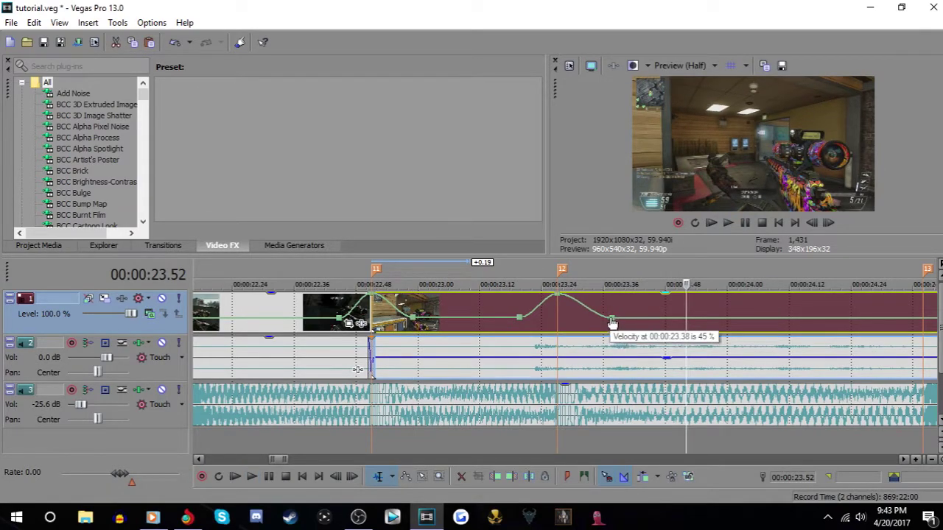
pyautogui.rightClick(605, 319)
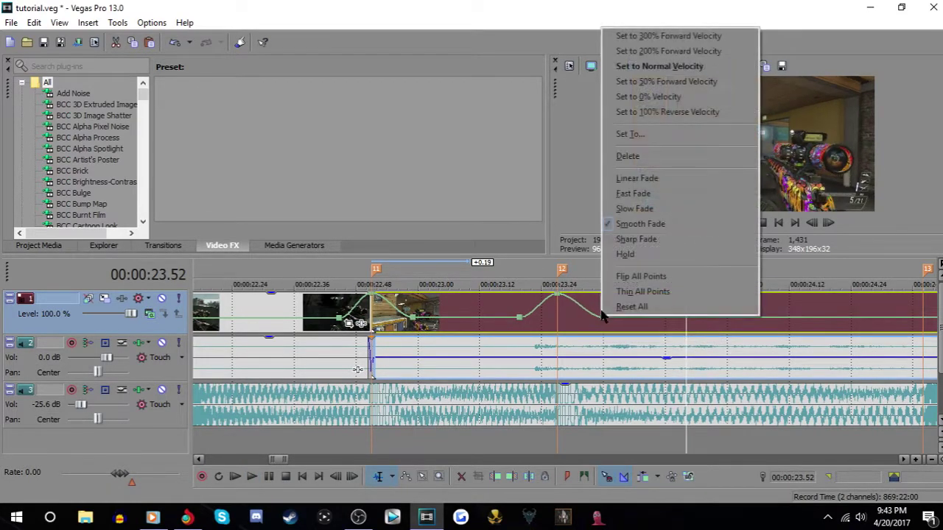
pyautogui.click(656, 81)
pyautogui.scroll(-2, 686, 298)
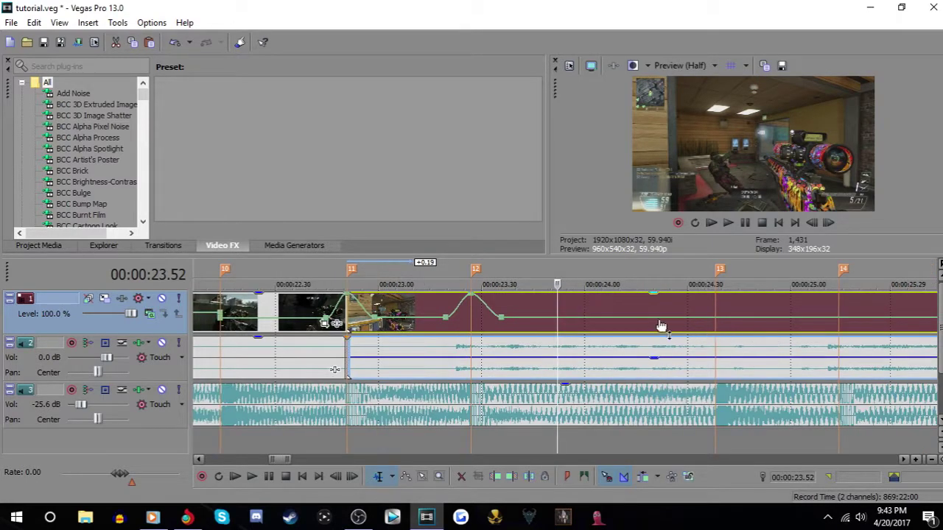
pyautogui.click(476, 323)
pyautogui.click(728, 223)
pyautogui.click(746, 224)
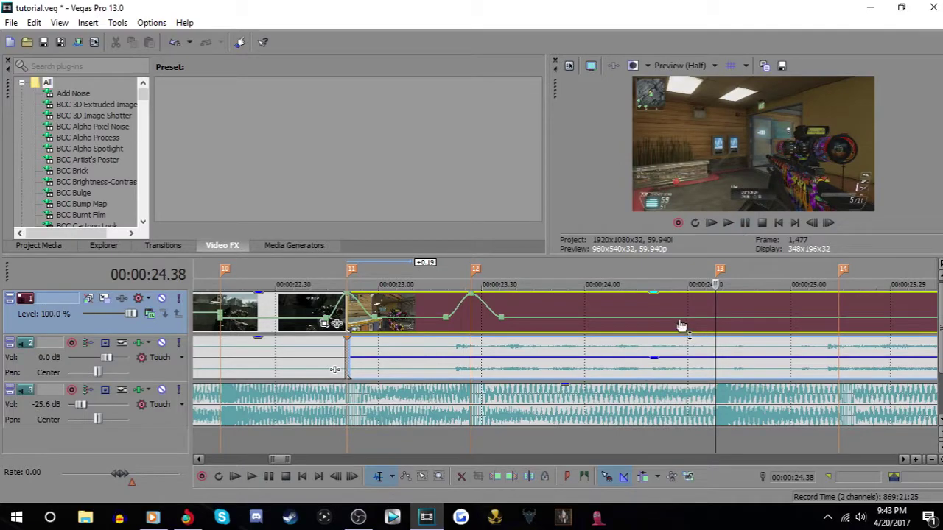
# Add velocity points just before and at marker 13 and raise the velocity at marker 13 to 300%
pyautogui.click(679, 320)
pyautogui.doubleClick(716, 322)
pyautogui.moveTo(716, 321); pyautogui.dragTo(718, 283)
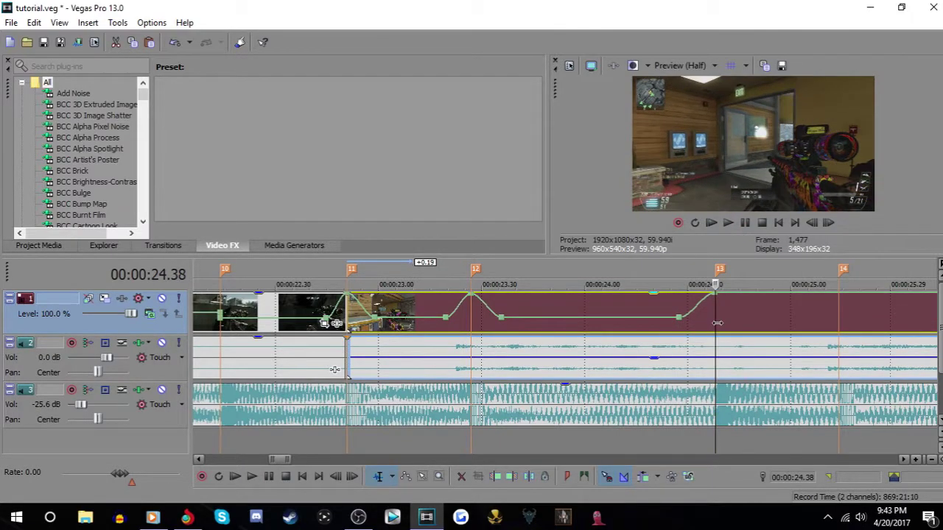
# Add a velocity point just after marker 13, shift it slightly away from the marker and set it to 50%
pyautogui.scroll(4, 600, 309)
pyautogui.doubleClick(584, 301)
pyautogui.rightClick(584, 301)
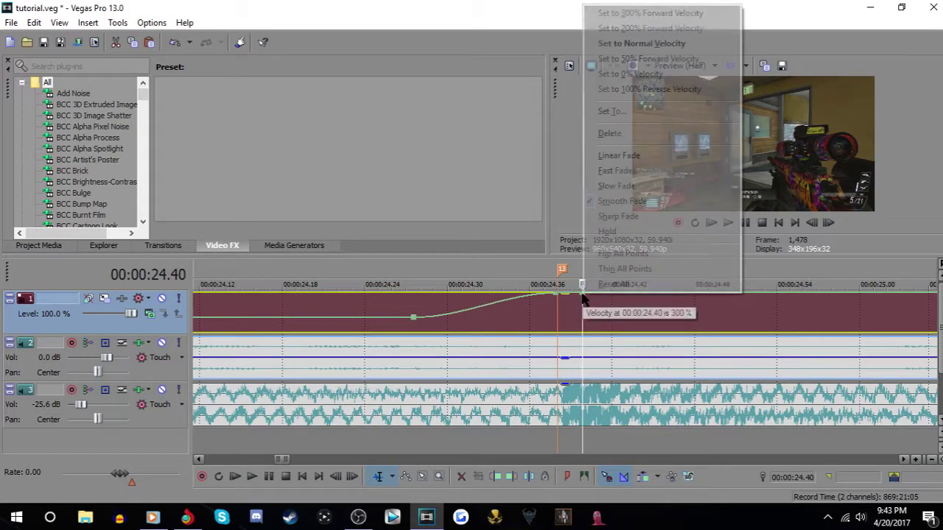
pyautogui.click(642, 59)
pyautogui.moveTo(583, 318); pyautogui.dragTo(595, 321)
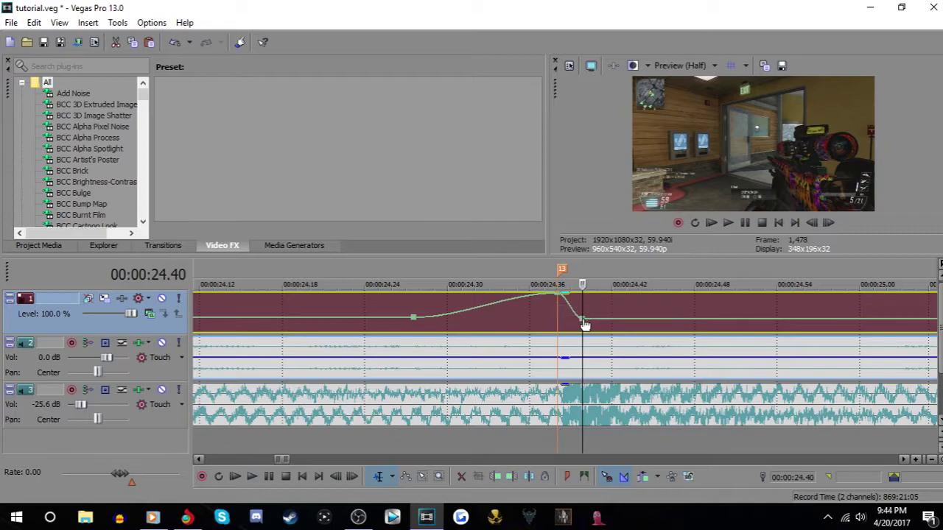
pyautogui.moveTo(584, 318); pyautogui.dragTo(596, 318)
pyautogui.rightClick(597, 319)
pyautogui.click(658, 84)
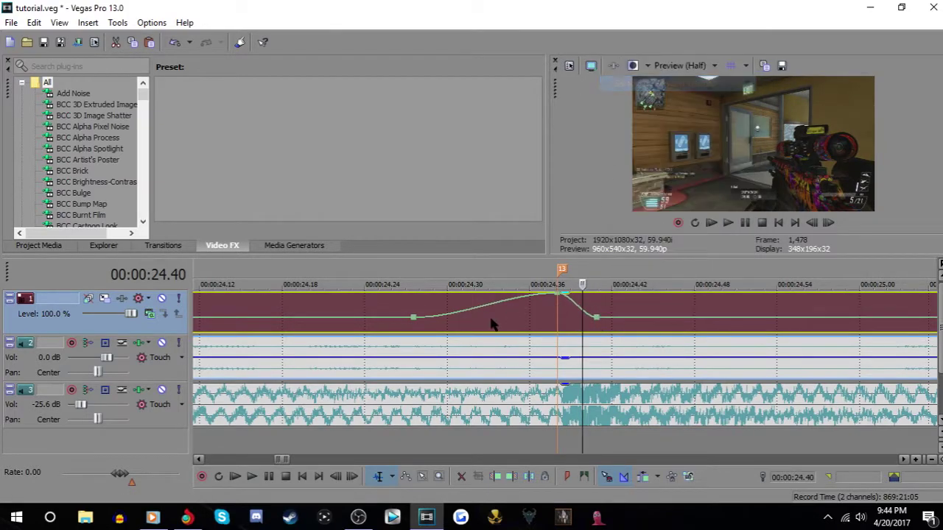
# Move the velocity point before marker 13 closer to the marker, set it to 50% and play back from marker 12
pyautogui.moveTo(414, 319); pyautogui.dragTo(474, 320)
pyautogui.rightClick(475, 321)
pyautogui.click(552, 83)
pyautogui.scroll(-4, 537, 317)
pyautogui.click(455, 302)
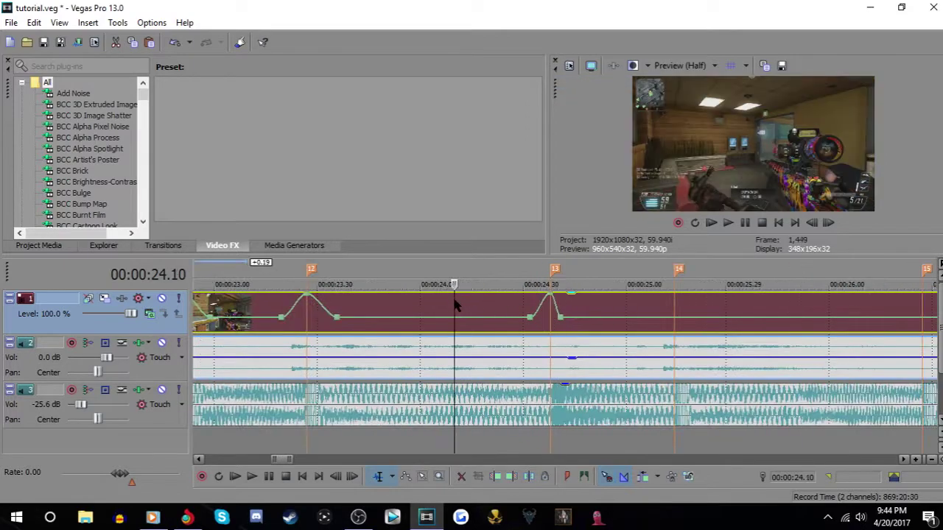
pyautogui.click(293, 329)
pyautogui.click(743, 224)
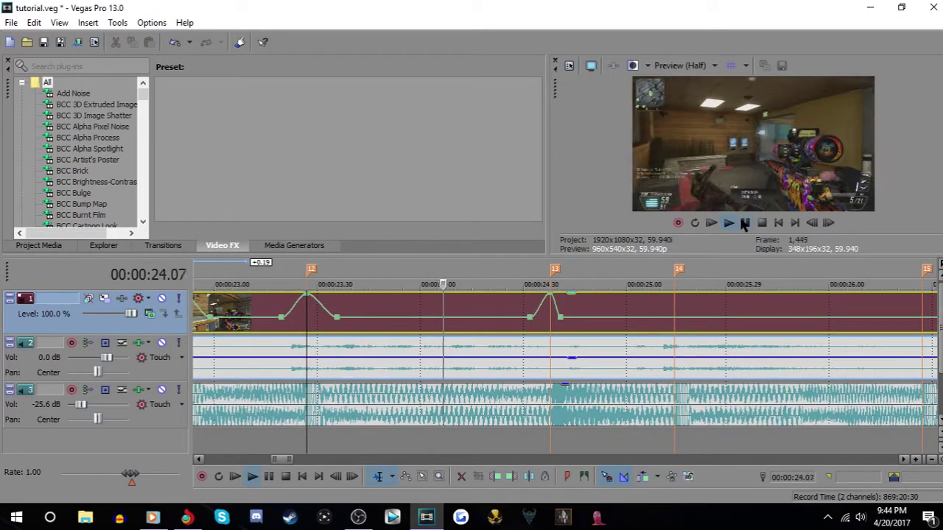
pyautogui.click(745, 223)
# Move the velocity point after marker 13 slightly outward, set it to 50% and play back the ramp
pyautogui.moveTo(561, 321); pyautogui.dragTo(572, 320)
pyautogui.rightClick(572, 320)
pyautogui.click(654, 82)
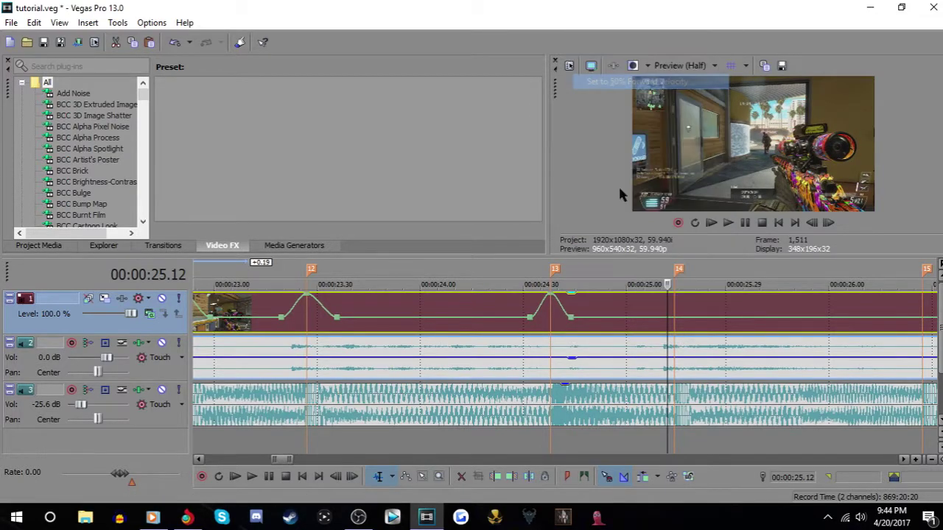
pyautogui.click(477, 309)
pyautogui.click(743, 223)
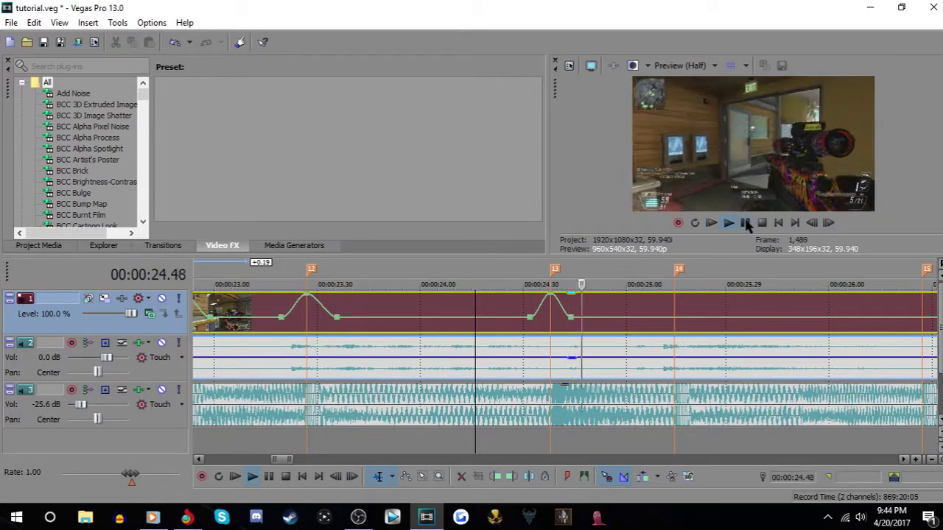
pyautogui.click(744, 224)
# Add velocity points before, at and after marker 14 and raise the velocity at marker 14 to the maximum
pyautogui.doubleClick(661, 321)
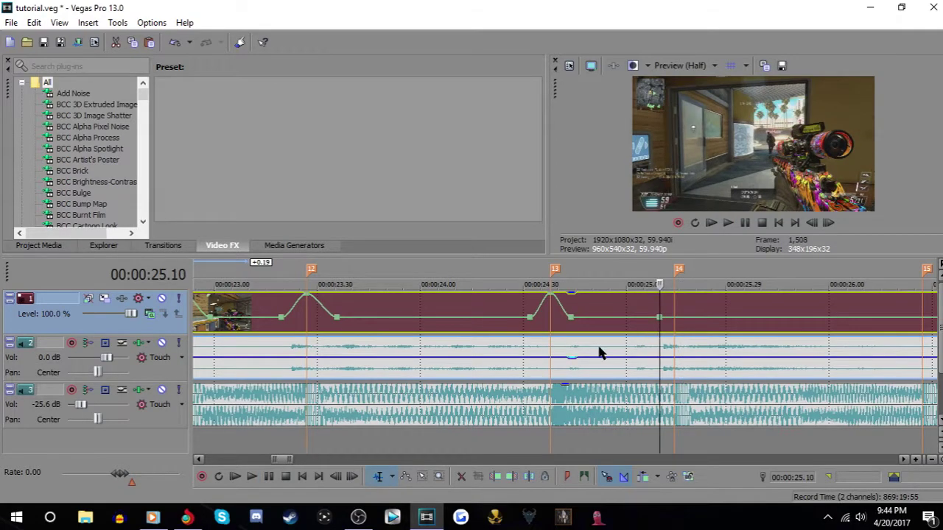
pyautogui.click(573, 363)
pyautogui.scroll(-2, 595, 361)
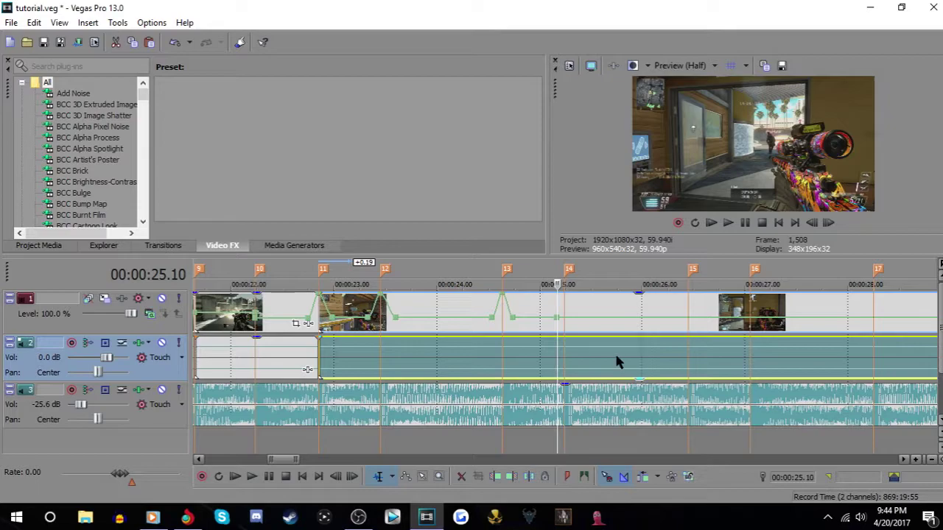
pyautogui.scroll(-3, 595, 352)
pyautogui.scroll(6, 595, 343)
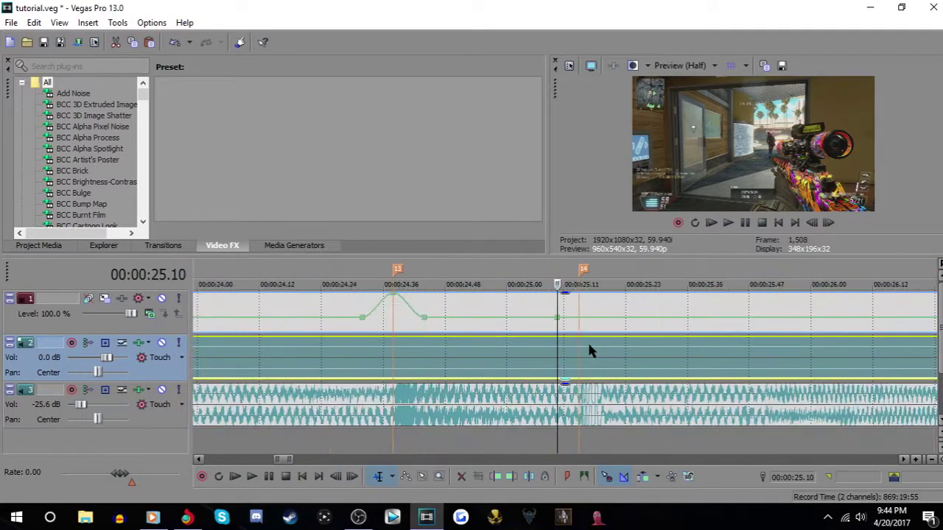
pyautogui.scroll(3, 588, 343)
pyautogui.click(645, 322)
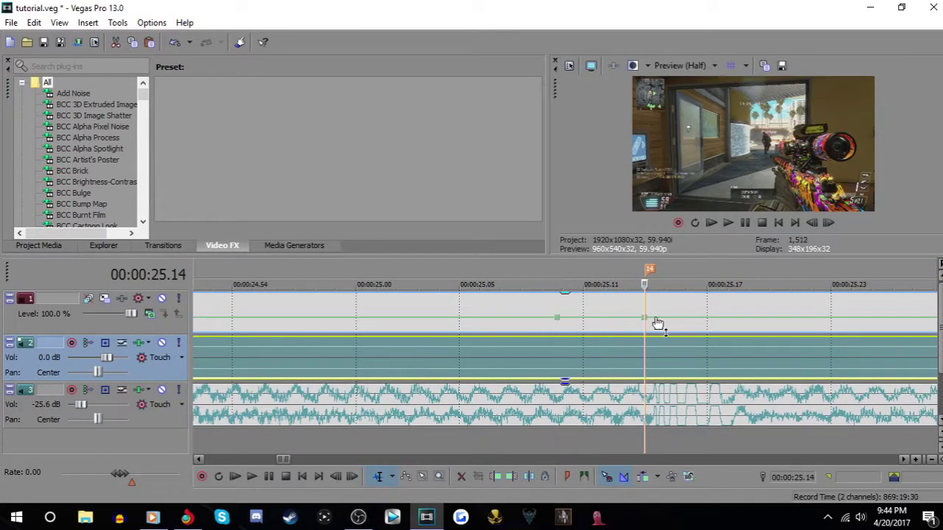
pyautogui.click(711, 322)
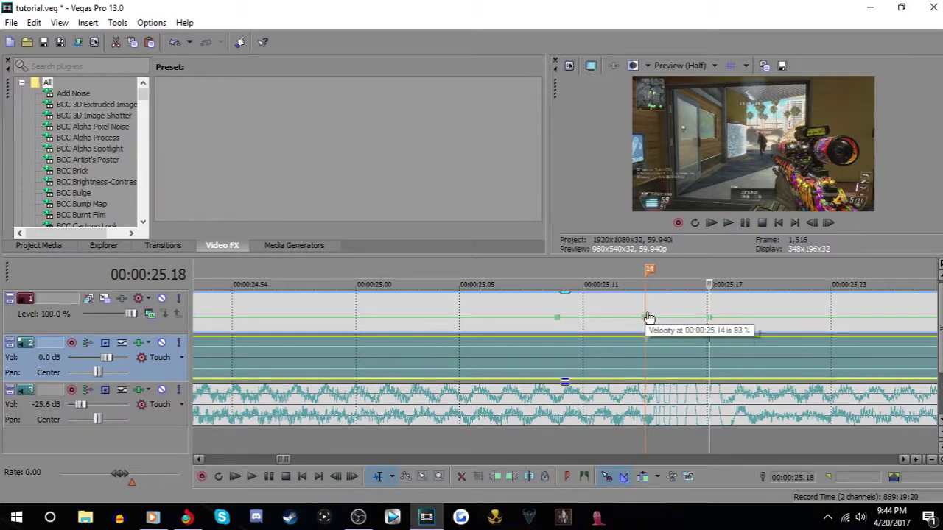
pyautogui.moveTo(649, 318); pyautogui.dragTo(648, 294)
# Move the velocity points on both sides of marker 14 closer to it and set both to 50%
pyautogui.moveTo(557, 317); pyautogui.dragTo(583, 326)
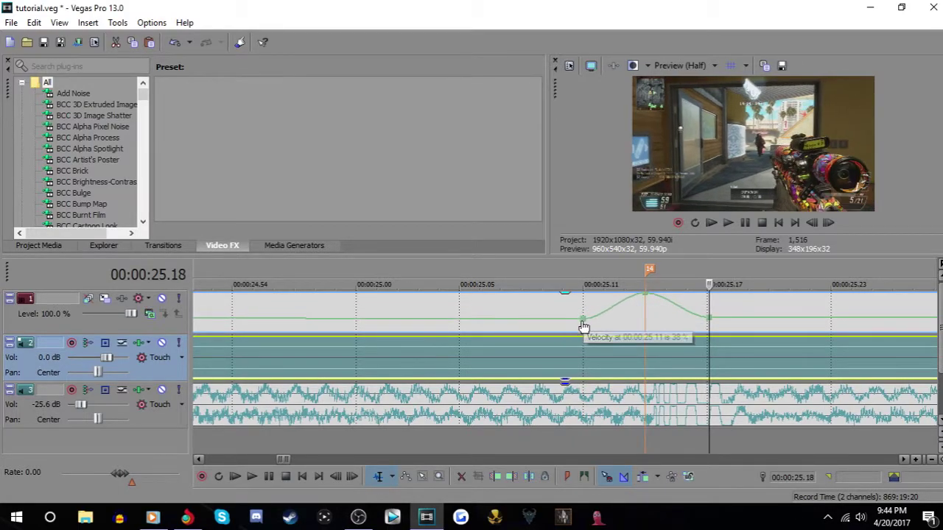
pyautogui.rightClick(584, 323)
pyautogui.rightClick(587, 319)
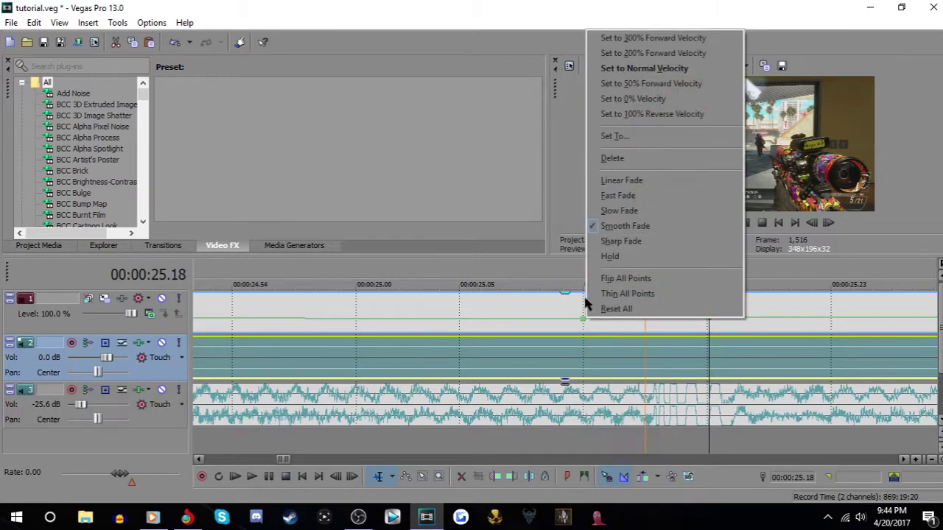
pyautogui.click(653, 96)
pyautogui.moveTo(712, 319); pyautogui.dragTo(698, 319)
pyautogui.rightClick(698, 319)
pyautogui.click(718, 81)
# Play the clip through marker 14 towards marker 15 to check the velocity timing against the beat
pyautogui.scroll(-3, 484, 283)
pyautogui.click(432, 316)
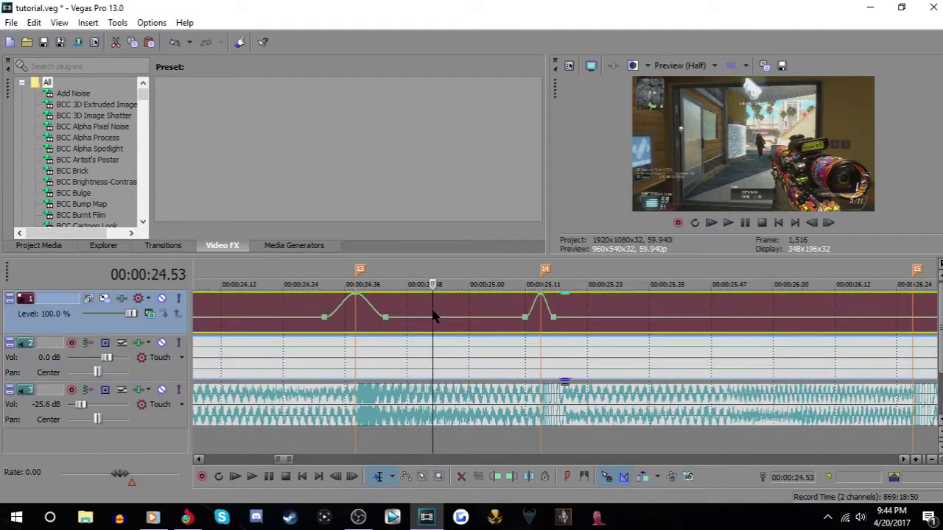
pyautogui.press('space')
pyautogui.click(746, 224)
pyautogui.scroll(-2, 727, 312)
pyautogui.click(745, 222)
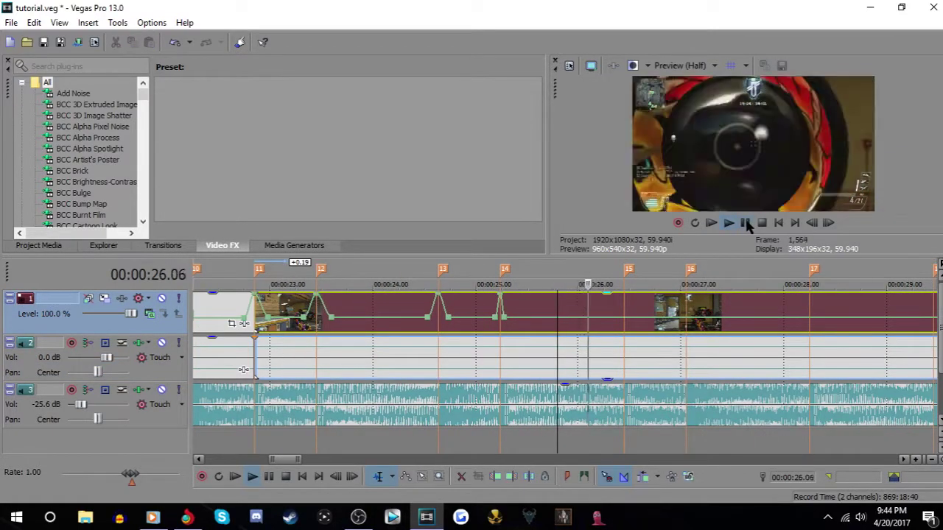
pyautogui.click(745, 223)
# Add velocity points before, after and at marker 15 and raise the velocity at marker 15 to the maximum
pyautogui.click(626, 315)
pyautogui.scroll(2, 626, 316)
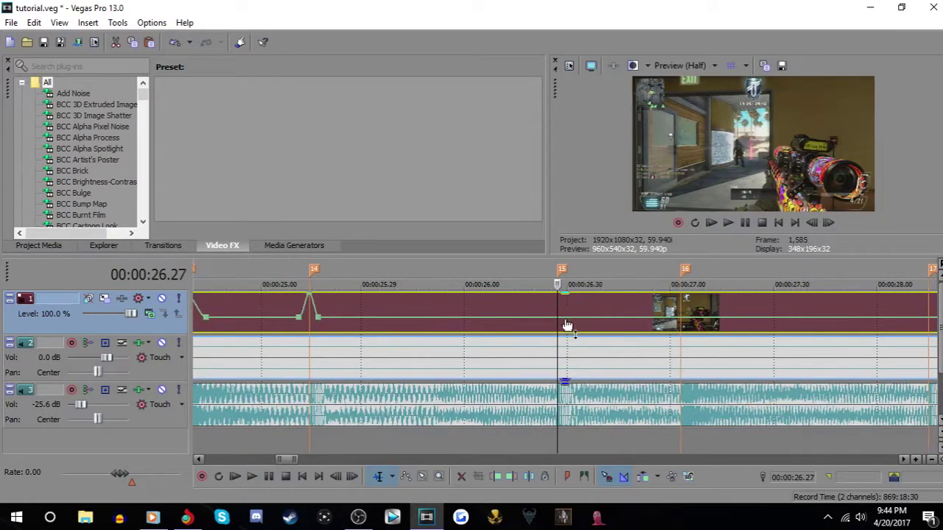
pyautogui.doubleClick(533, 319)
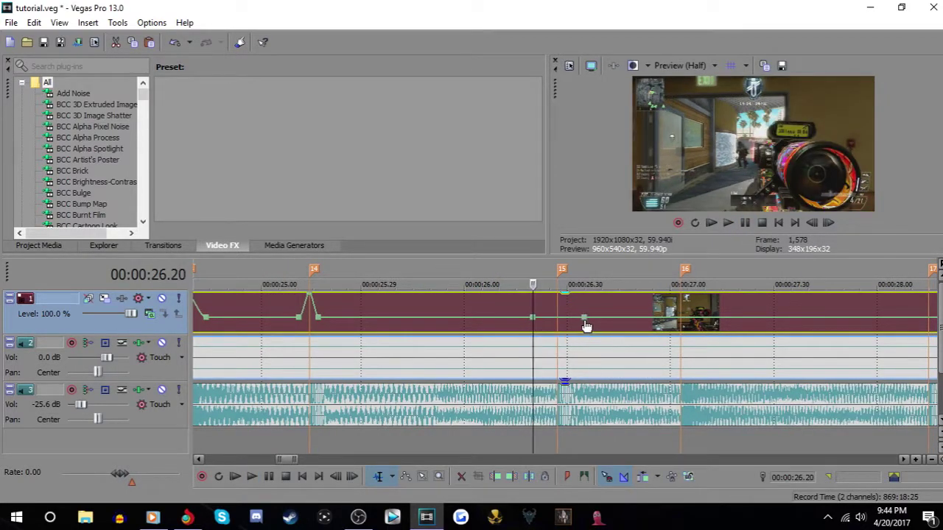
pyautogui.doubleClick(585, 318)
pyautogui.doubleClick(557, 317)
pyautogui.moveTo(558, 318); pyautogui.dragTo(562, 295)
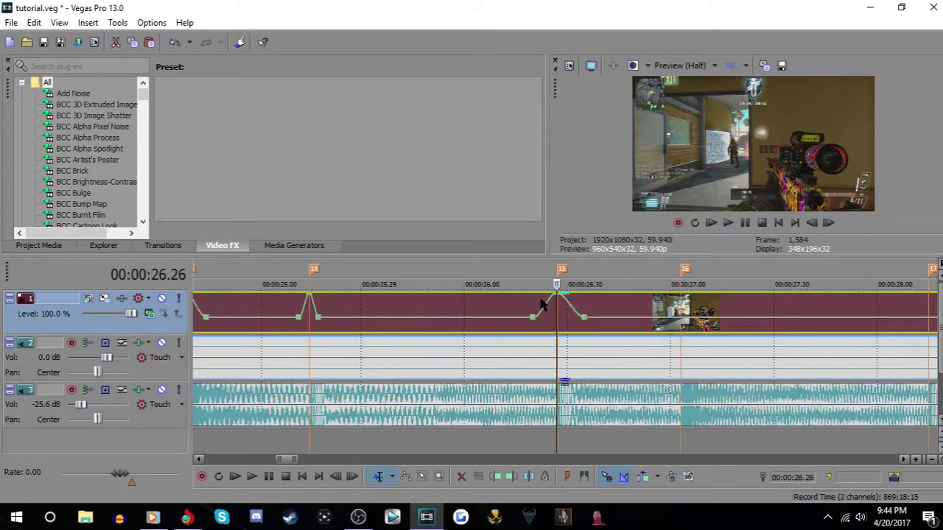
# Set the velocity point before marker 15 to 50% and move it right up against the marker
pyautogui.click(471, 315)
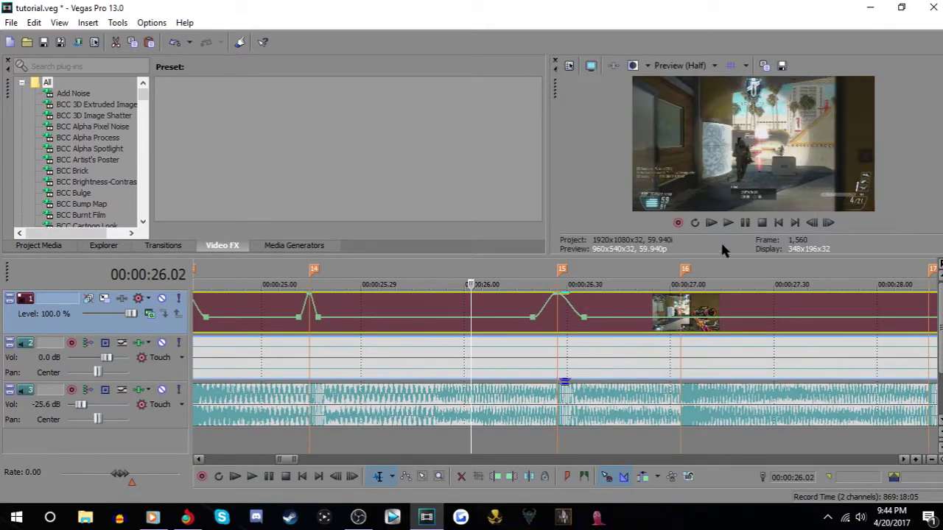
pyautogui.moveTo(535, 325)
pyautogui.mouseDown()
pyautogui.moveTo(441, 311)
pyautogui.moveTo(536, 319)
pyautogui.mouseUp()
pyautogui.rightClick(537, 319)
pyautogui.click(614, 84)
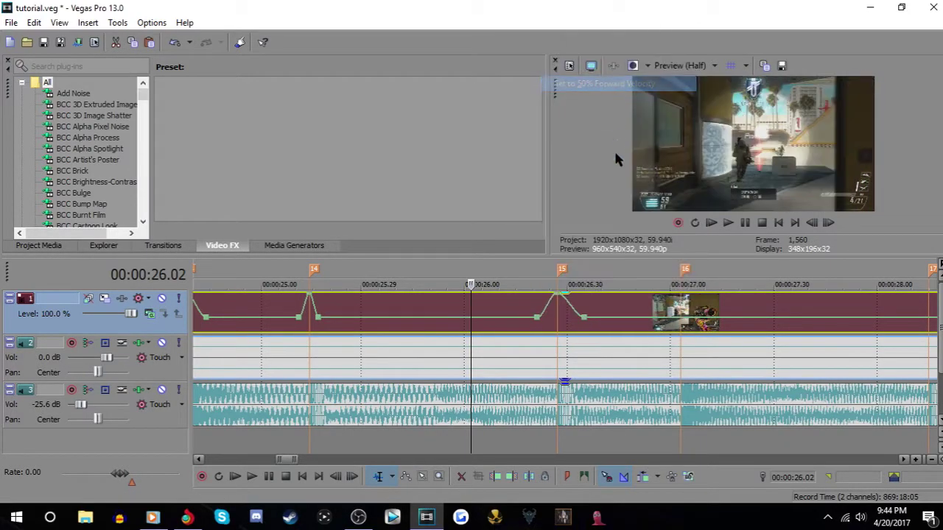
pyautogui.click(558, 319)
pyautogui.scroll(3, 558, 319)
pyautogui.scroll(-2, 500, 322)
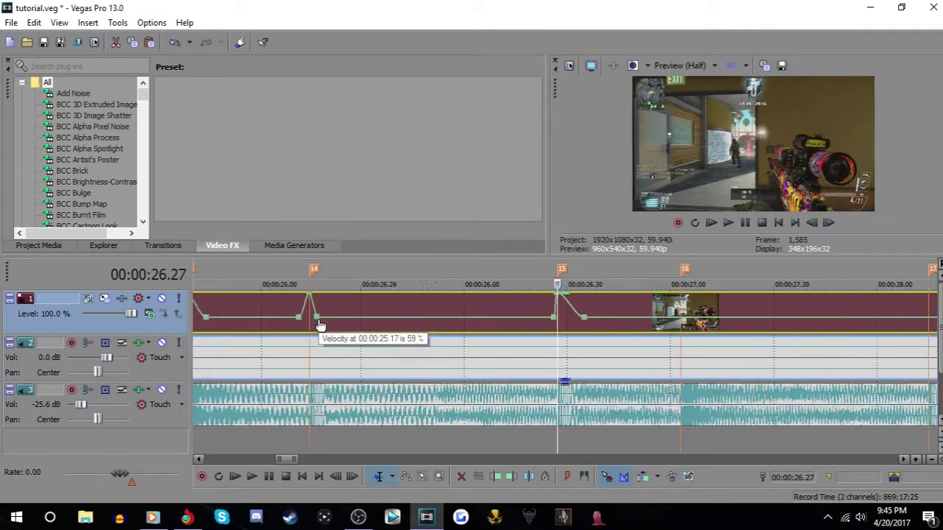
# Set the velocity point after marker 14 to 50% and play back from between markers 13 and 14
pyautogui.rightClick(318, 319)
pyautogui.click(445, 86)
pyautogui.scroll(-1, 475, 328)
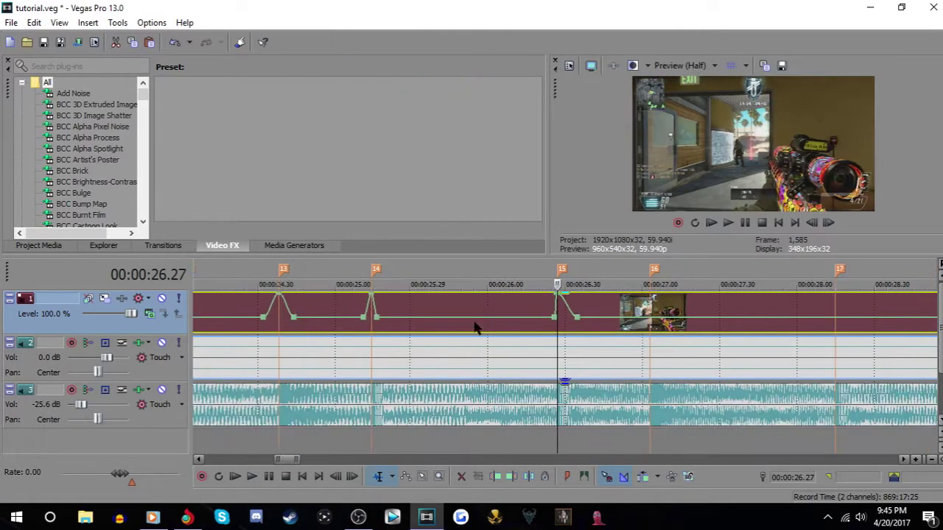
pyautogui.click(333, 307)
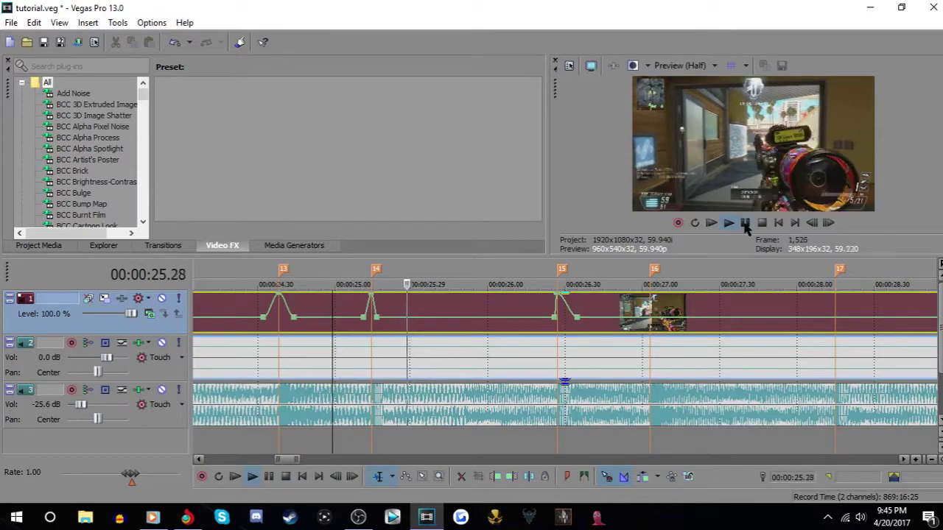
# Stop playback and split the gameplay clip at marker 14
pyautogui.click(587, 315)
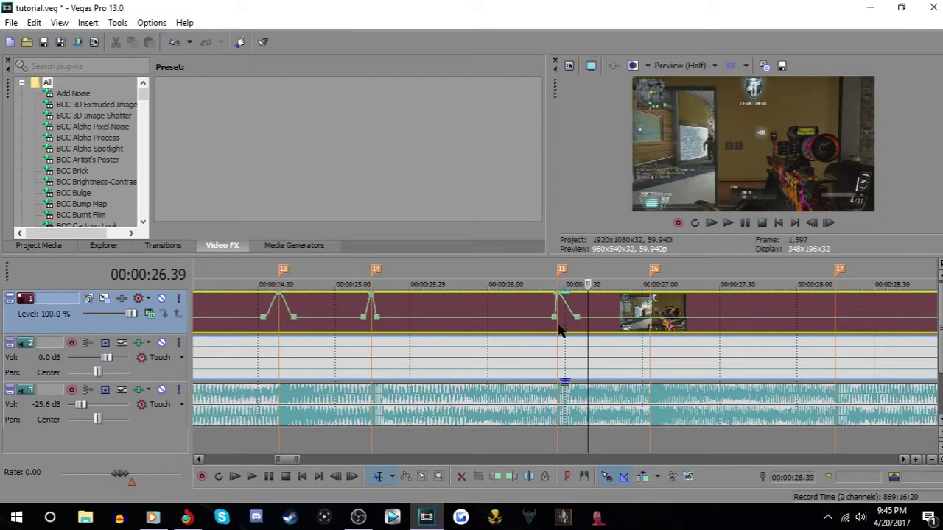
pyautogui.click(558, 328)
pyautogui.scroll(3, 559, 326)
pyautogui.scroll(-2, 560, 325)
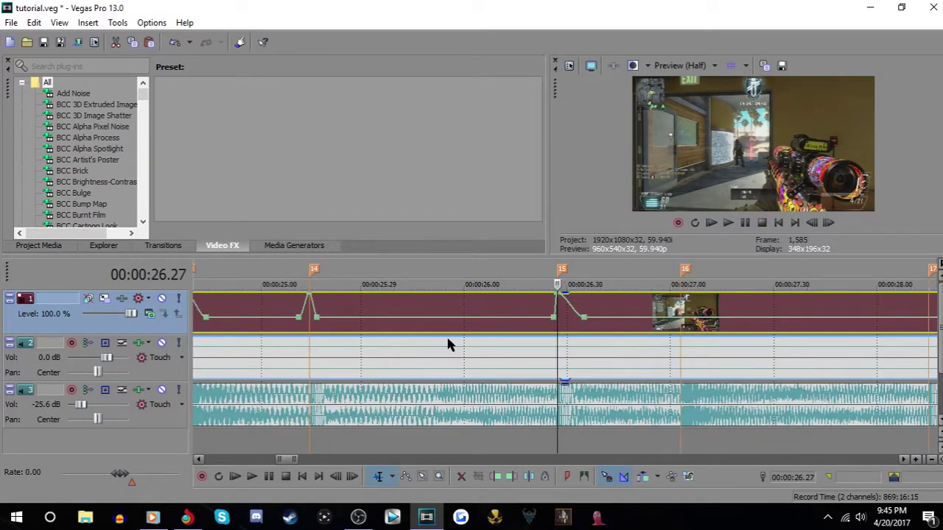
pyautogui.click(311, 334)
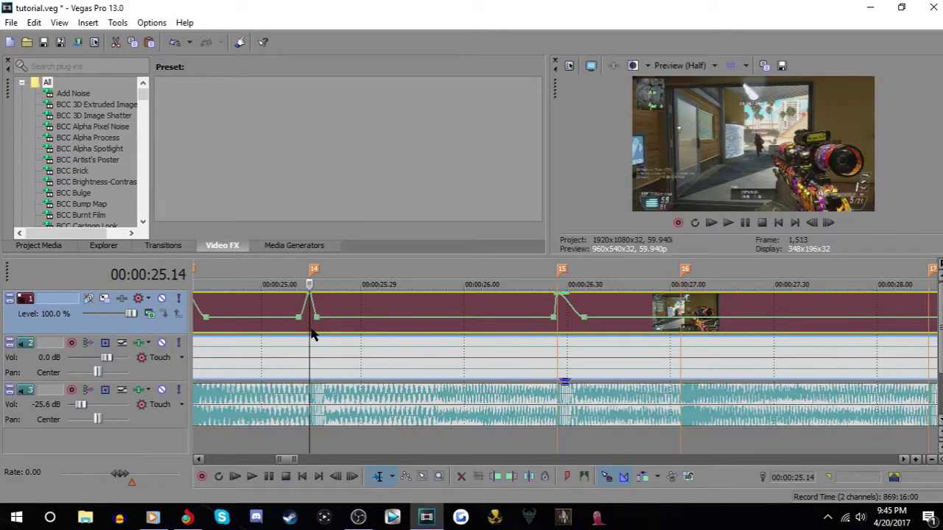
pyautogui.press('s')
# Trim the start of the clip after marker 14 to the scoped-in frame at 00:00:25.55 and move it back against marker 14
pyautogui.click(454, 312)
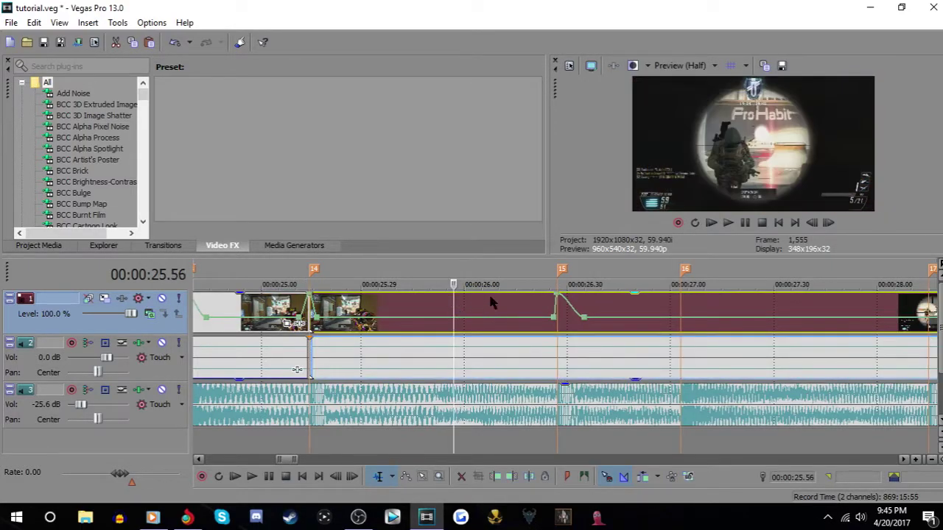
pyautogui.doubleClick(814, 224)
pyautogui.click(829, 225)
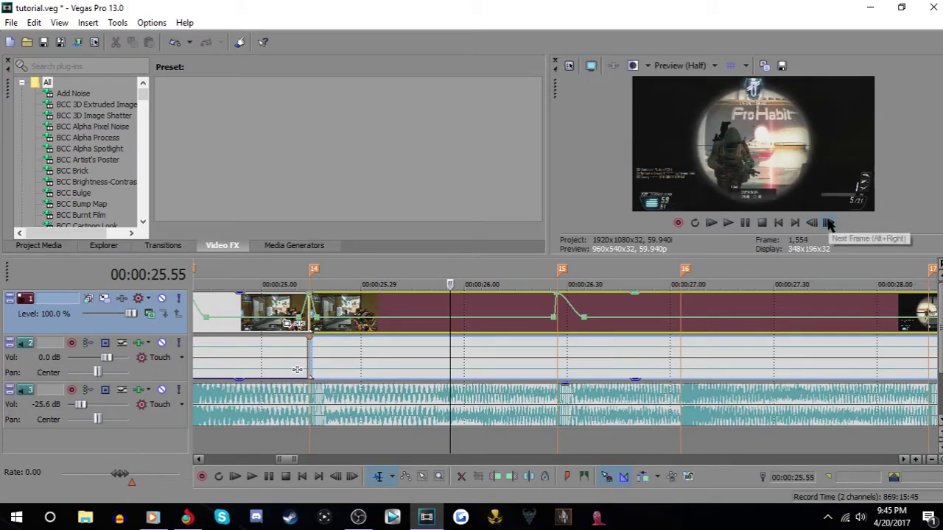
pyautogui.click(448, 316)
pyautogui.rightClick(369, 308)
pyautogui.click(421, 208)
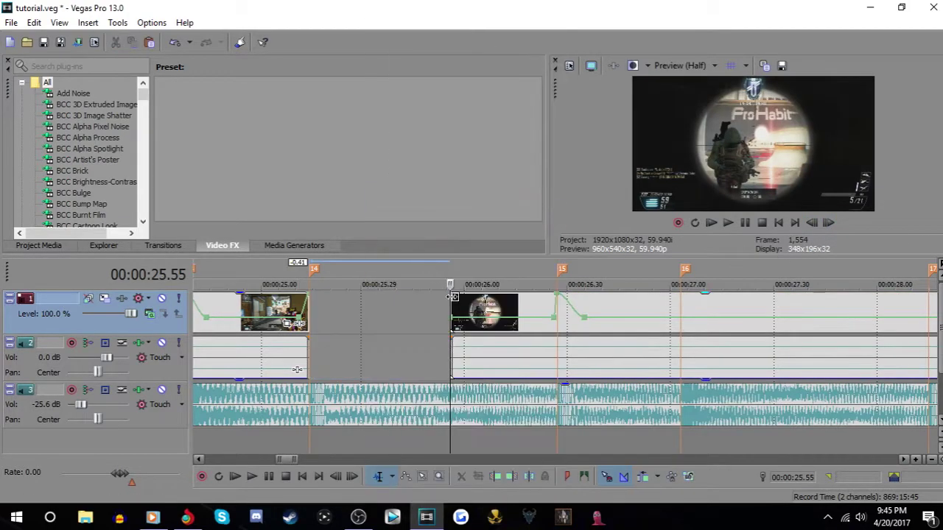
pyautogui.moveTo(479, 307); pyautogui.dragTo(338, 303)
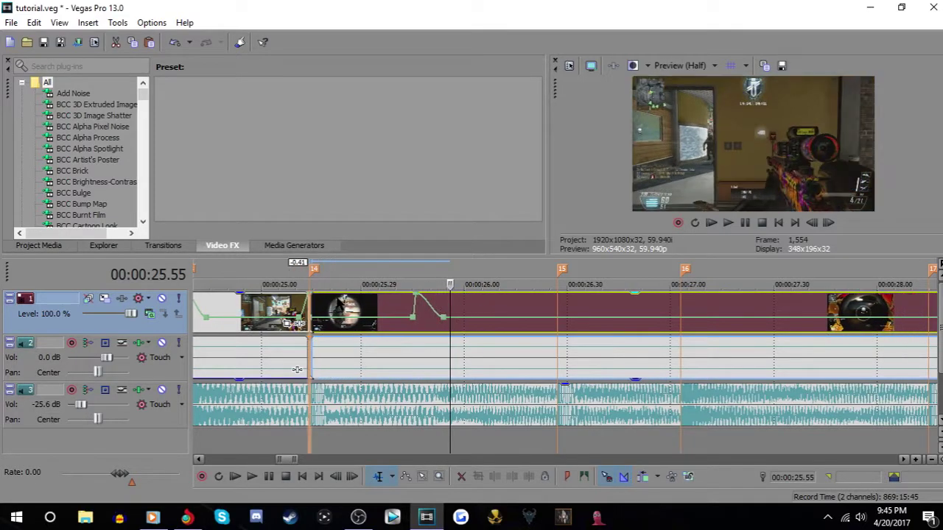
# Remove the velocity envelope from the clip after marker 14 and insert a new one
pyautogui.rightClick(402, 305)
pyautogui.moveTo(529, 357)
pyautogui.click(625, 358)
pyautogui.rightClick(428, 308)
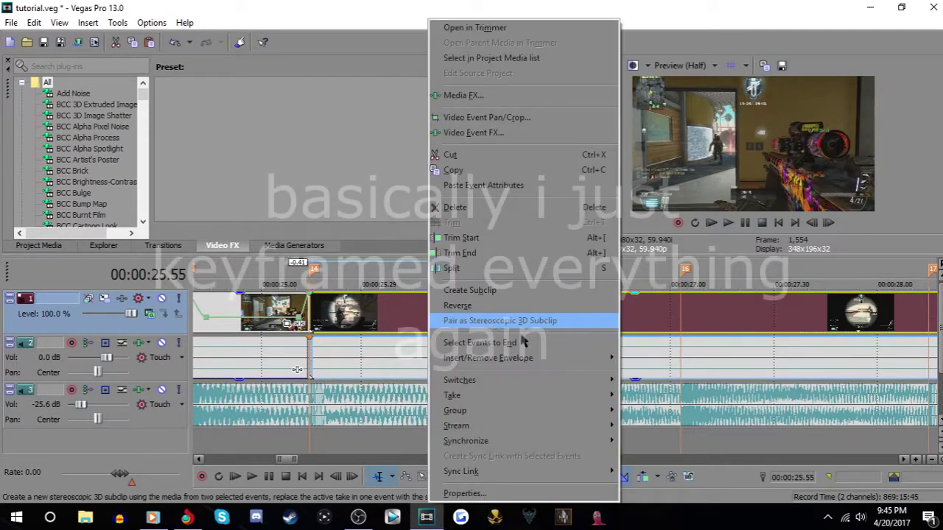
pyautogui.click(648, 359)
# Add a velocity point just after marker 14, raise the velocity at the clip's start to the maximum and play it back
pyautogui.doubleClick(326, 313)
pyautogui.moveTo(311, 312); pyautogui.dragTo(310, 292)
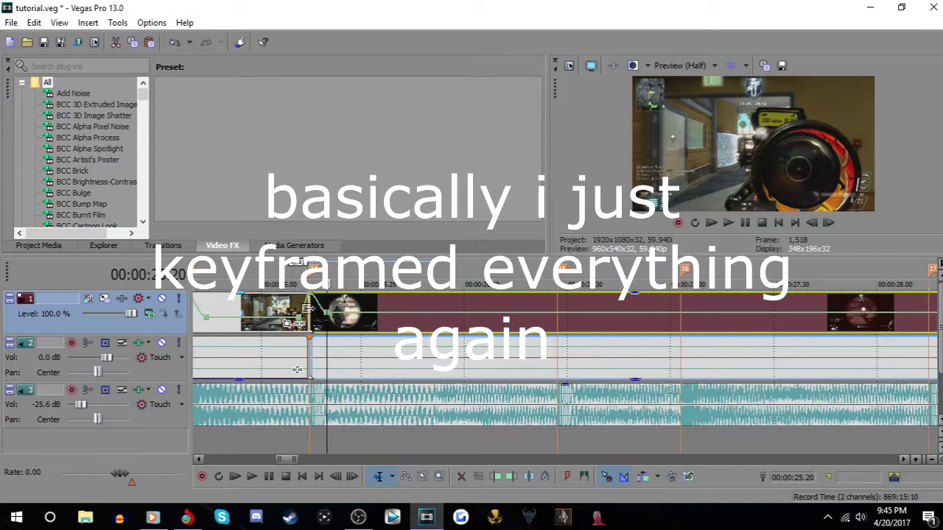
pyautogui.click(278, 309)
pyautogui.press('space')
pyautogui.click(746, 221)
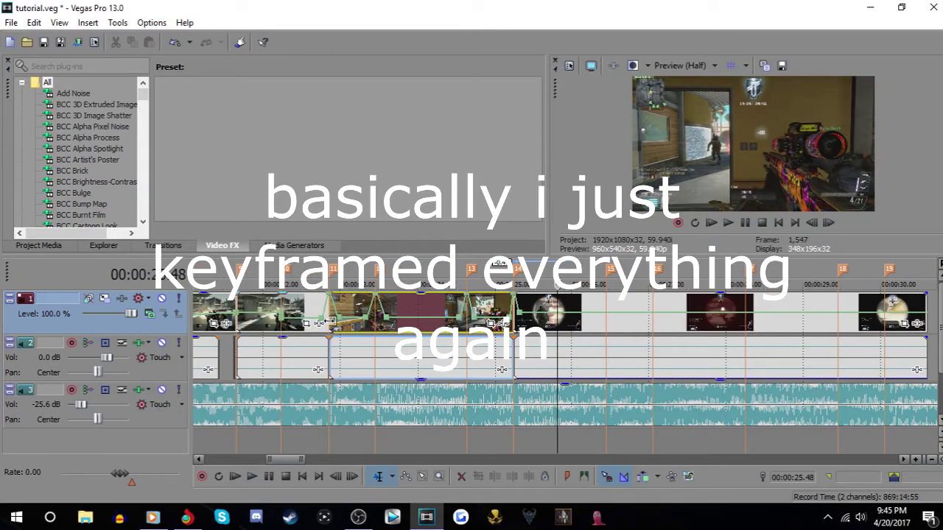
pyautogui.click(733, 221)
pyautogui.click(746, 223)
# Adjust the velocity point just after marker 14 and set it to 50% forward velocity
pyautogui.click(518, 318)
pyautogui.scroll(4, 546, 323)
pyautogui.scroll(3, 553, 326)
pyautogui.moveTo(627, 313); pyautogui.dragTo(626, 319)
pyautogui.rightClick(629, 317)
pyautogui.click(700, 83)
# Add velocity points before, after and at marker 15 and raise the one at the marker to the maximum
pyautogui.scroll(-5, 630, 311)
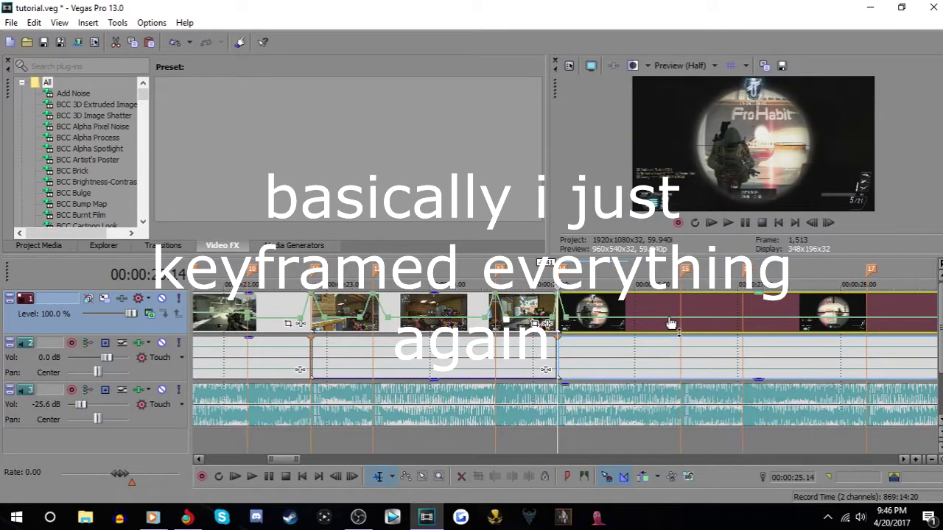
pyautogui.doubleClick(668, 318)
pyautogui.doubleClick(691, 319)
pyautogui.doubleClick(681, 318)
pyautogui.moveTo(680, 318); pyautogui.dragTo(681, 294)
# Add velocity points before, after and at marker 16 and raise the one at the marker to the maximum
pyautogui.doubleClick(731, 319)
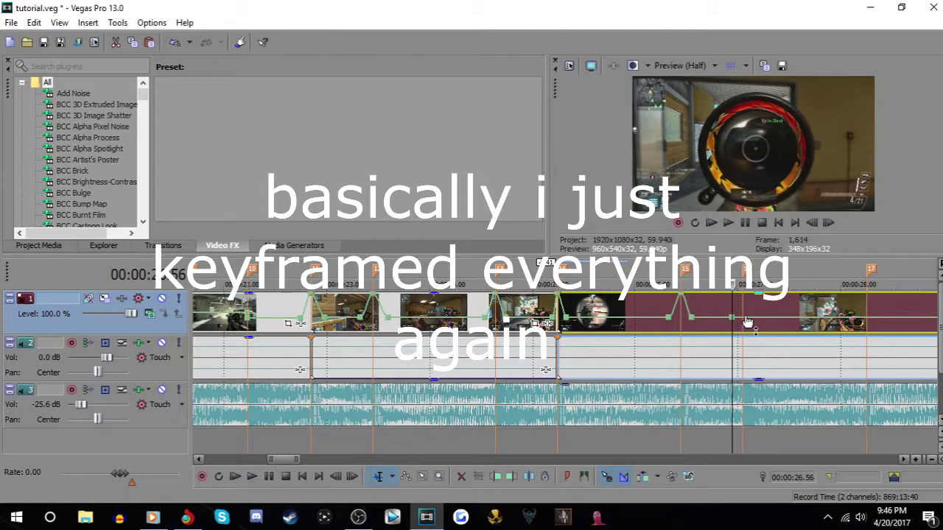
pyautogui.doubleClick(751, 318)
pyautogui.doubleClick(743, 318)
pyautogui.moveTo(743, 318); pyautogui.dragTo(743, 294)
# Play back from just before marker 14 to check the velocity ramps at markers 14 to 16 against the beat
pyautogui.scroll(3, 744, 314)
pyautogui.click(828, 223)
pyautogui.scroll(-2, 664, 314)
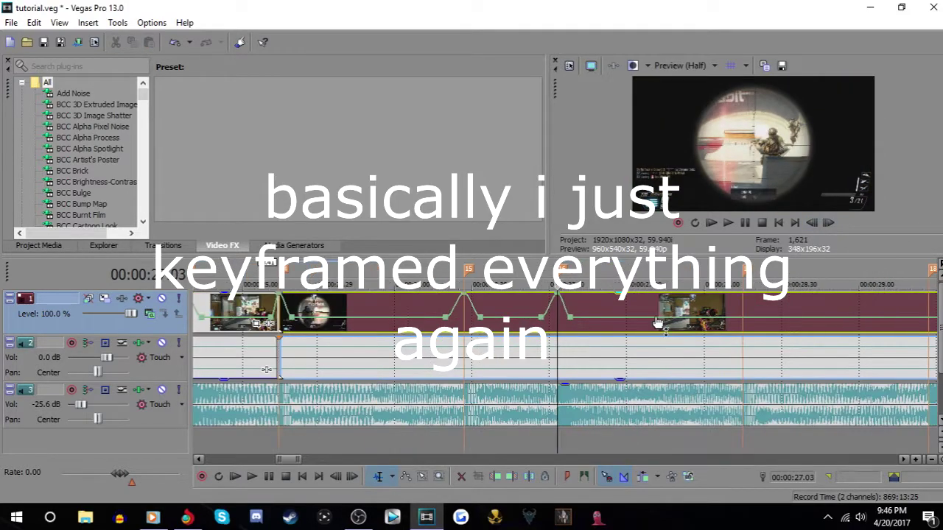
pyautogui.click(425, 317)
pyautogui.click(245, 305)
pyautogui.click(745, 223)
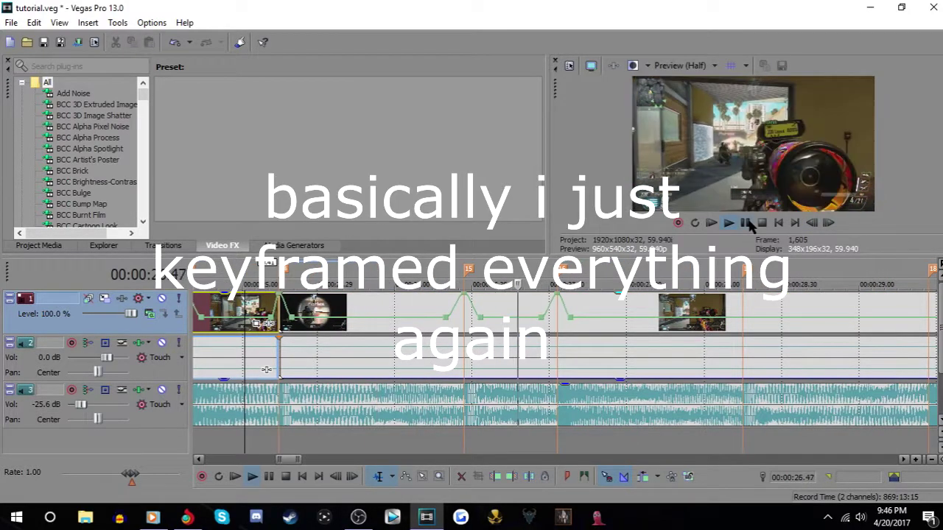
pyautogui.click(745, 224)
# Add velocity points before, after and at marker 17, raise the one at the marker to the maximum and save the project
pyautogui.doubleClick(729, 317)
pyautogui.doubleClick(755, 317)
pyautogui.doubleClick(744, 318)
pyautogui.moveTo(743, 318); pyautogui.dragTo(746, 288)
pyautogui.scroll(-3, 486, 322)
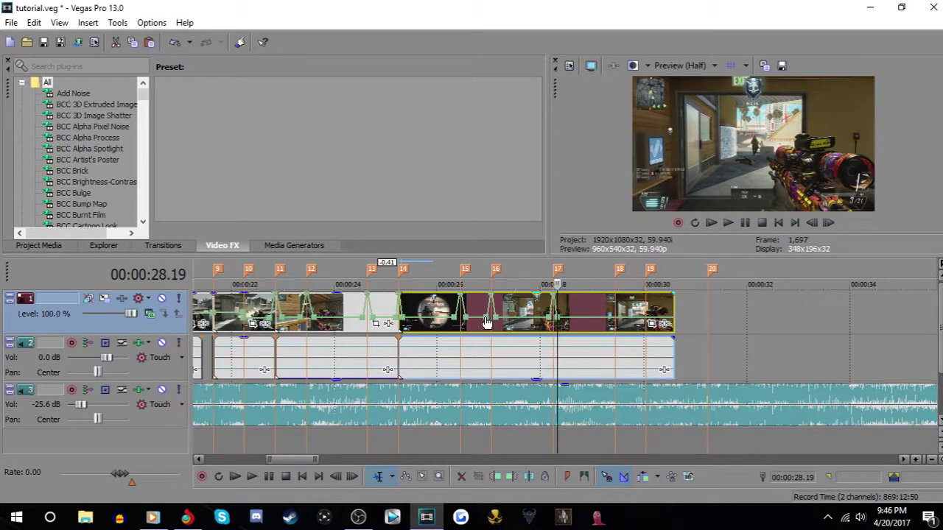
pyautogui.click(46, 42)
# Review the clip from marker 13 and play it past marker 17 to check the velocity timing
pyautogui.click(377, 299)
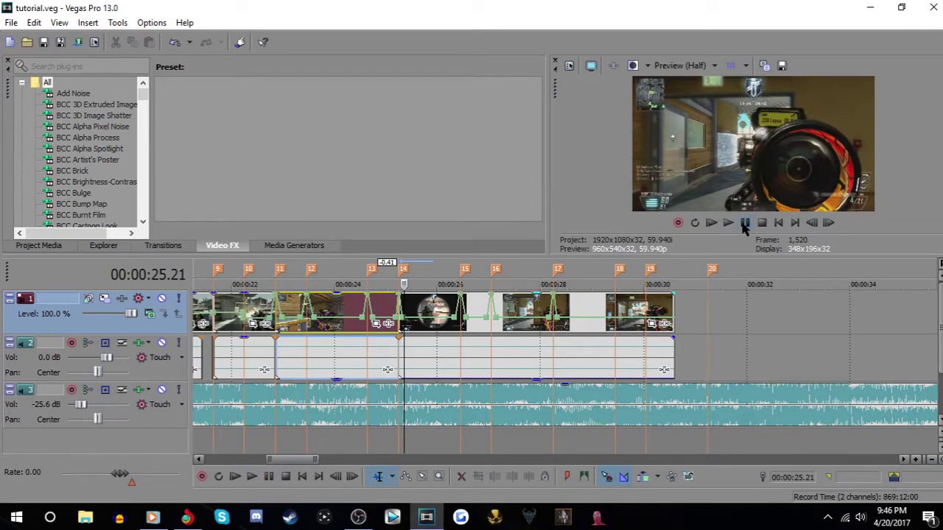
pyautogui.click(430, 308)
pyautogui.click(441, 308)
pyautogui.click(417, 308)
pyautogui.click(446, 308)
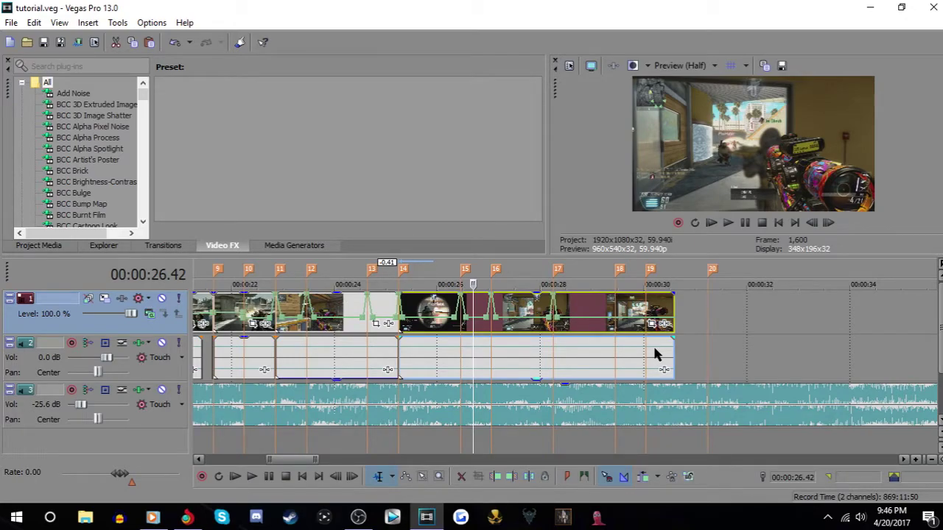
pyautogui.click(729, 223)
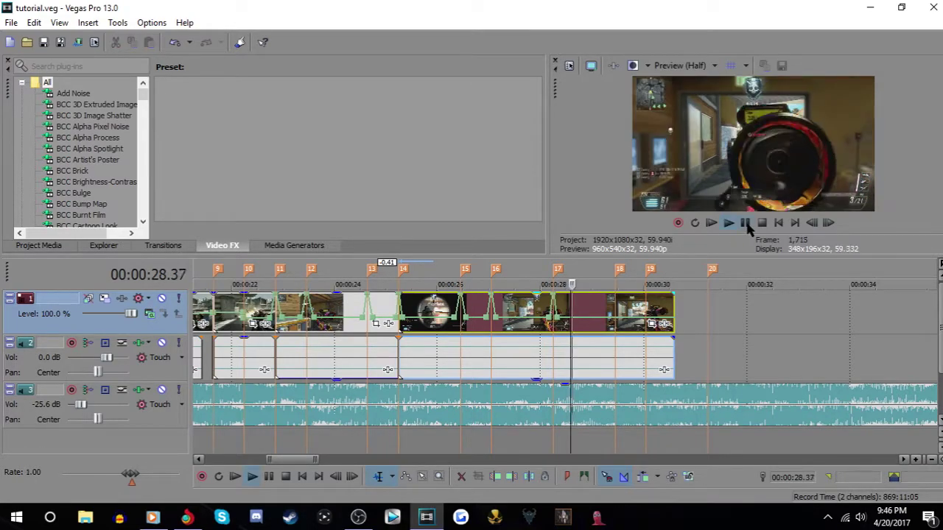
pyautogui.click(745, 223)
# Raise the velocity at marker 18 to the maximum and set the points before and after it to 50%
pyautogui.scroll(3, 634, 326)
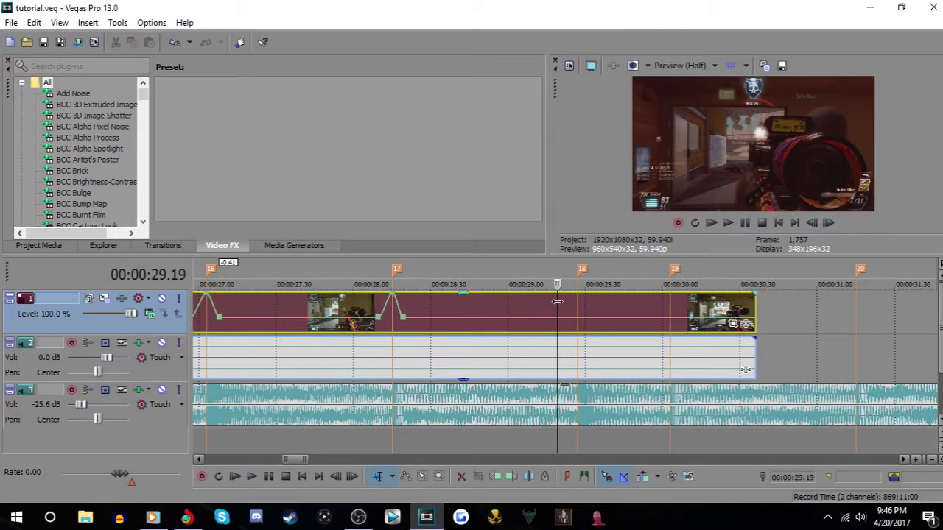
pyautogui.doubleClick(580, 323)
pyautogui.moveTo(580, 323); pyautogui.dragTo(572, 295)
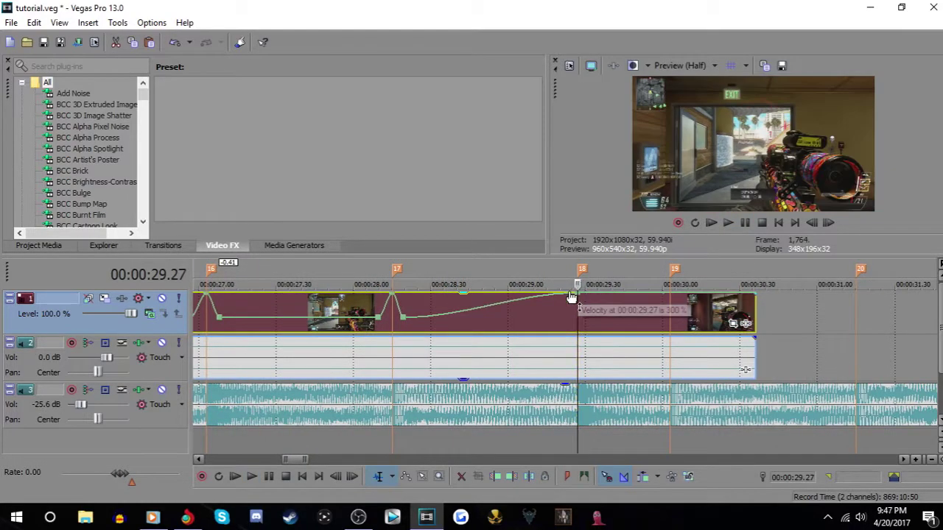
pyautogui.rightClick(571, 292)
pyautogui.click(615, 86)
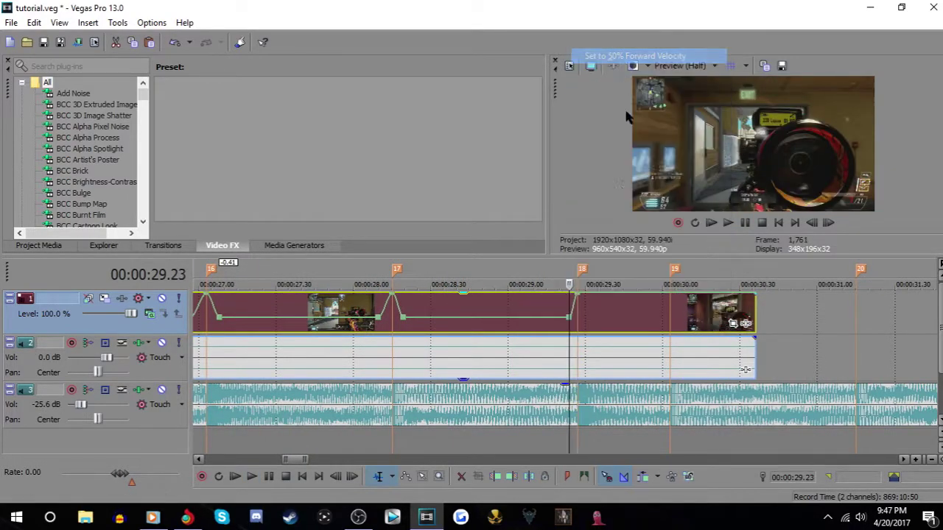
pyautogui.rightClick(589, 296)
pyautogui.click(652, 59)
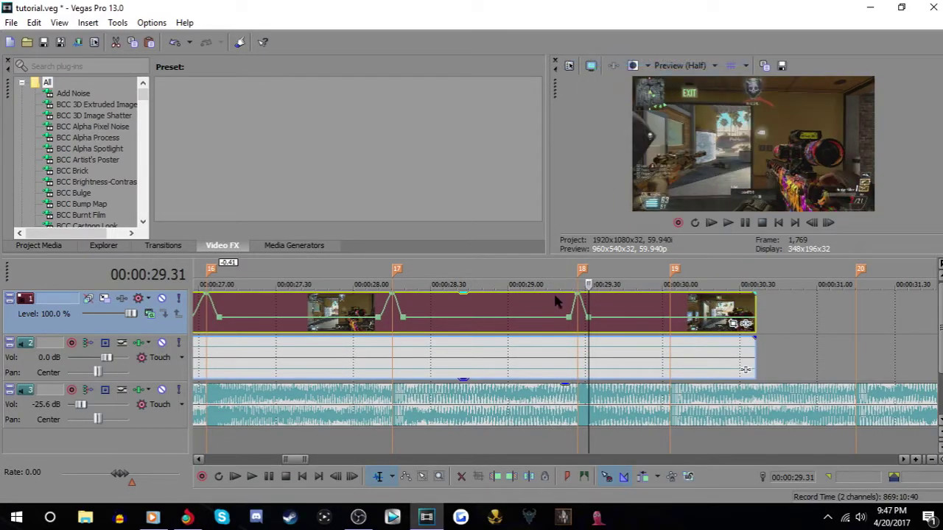
# Move the velocity points before marker 18 and after marker 17 closer to their markers and set both to 50%
pyautogui.click(578, 323)
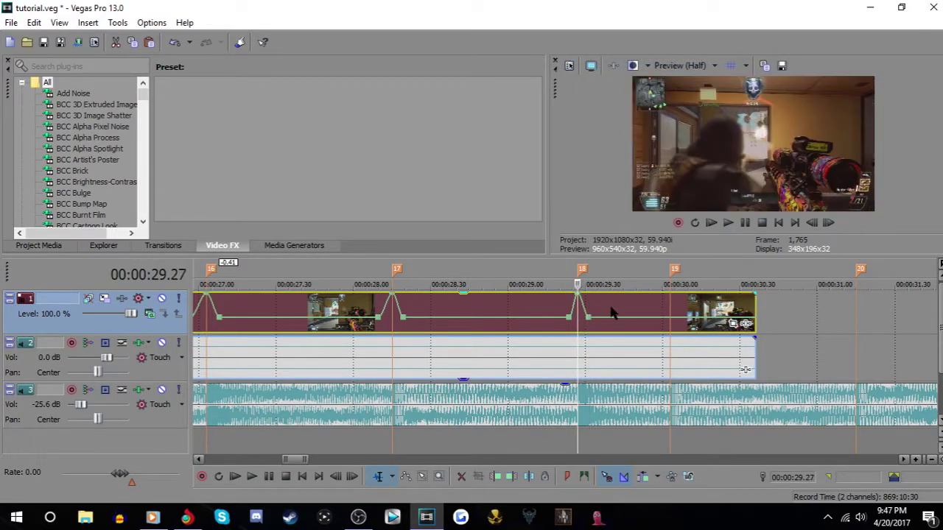
pyautogui.moveTo(571, 322)
pyautogui.mouseDown()
pyautogui.moveTo(554, 324)
pyautogui.moveTo(575, 325)
pyautogui.mouseUp()
pyautogui.rightClick(574, 323)
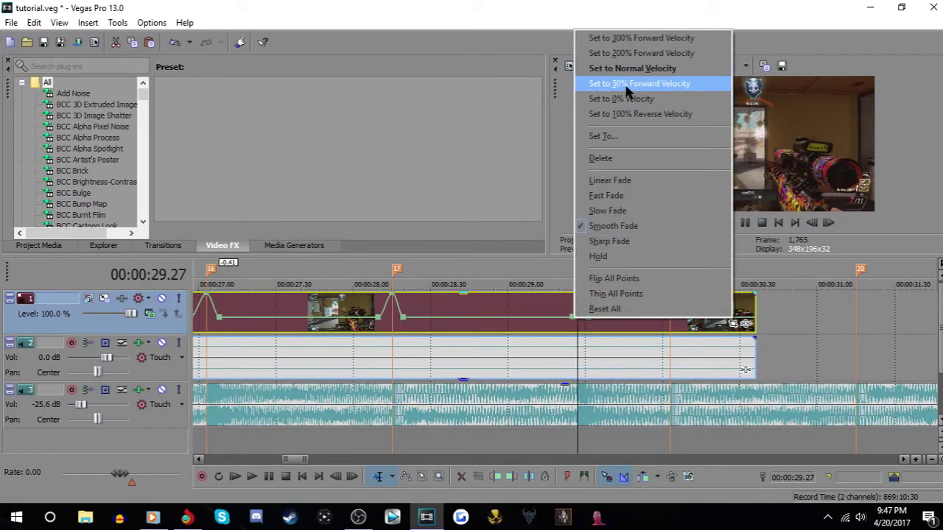
pyautogui.click(641, 82)
pyautogui.moveTo(398, 325)
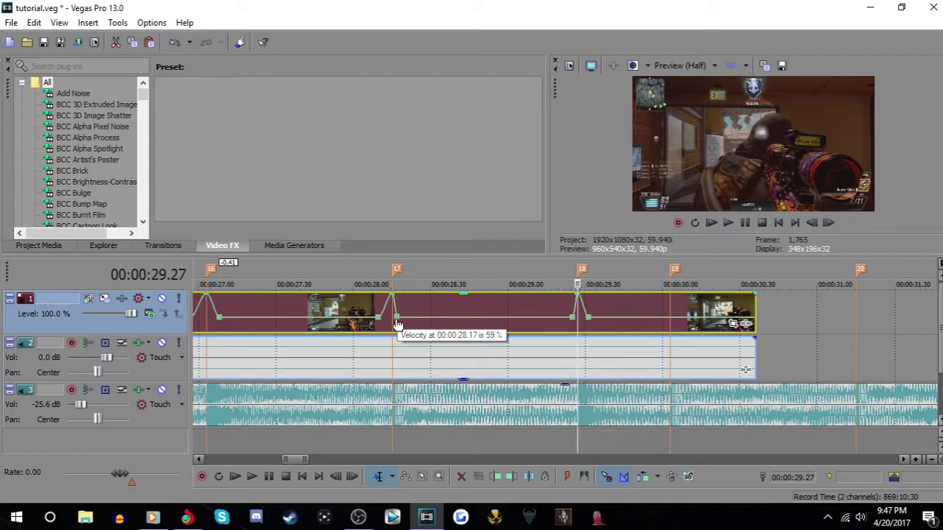
pyautogui.rightClick(398, 324)
pyautogui.click(464, 81)
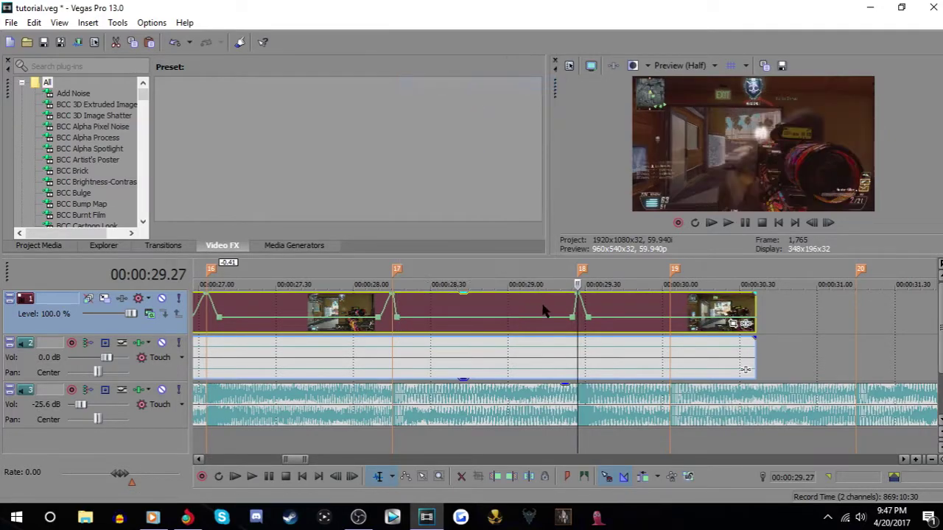
# Play back the section from marker 14 to marker 18 to check the velocity ramps against the beat
pyautogui.scroll(5, 541, 331)
pyautogui.scroll(-5, 542, 330)
pyautogui.click(478, 324)
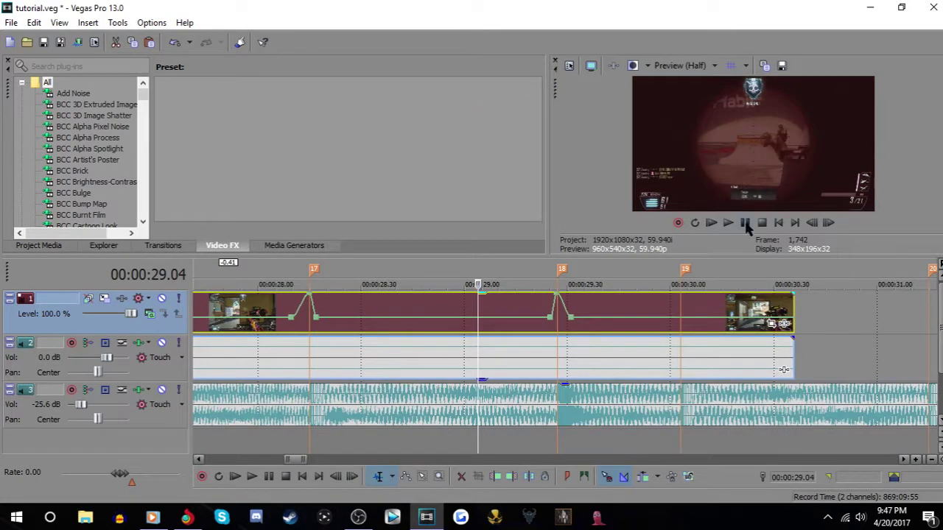
pyautogui.press('space')
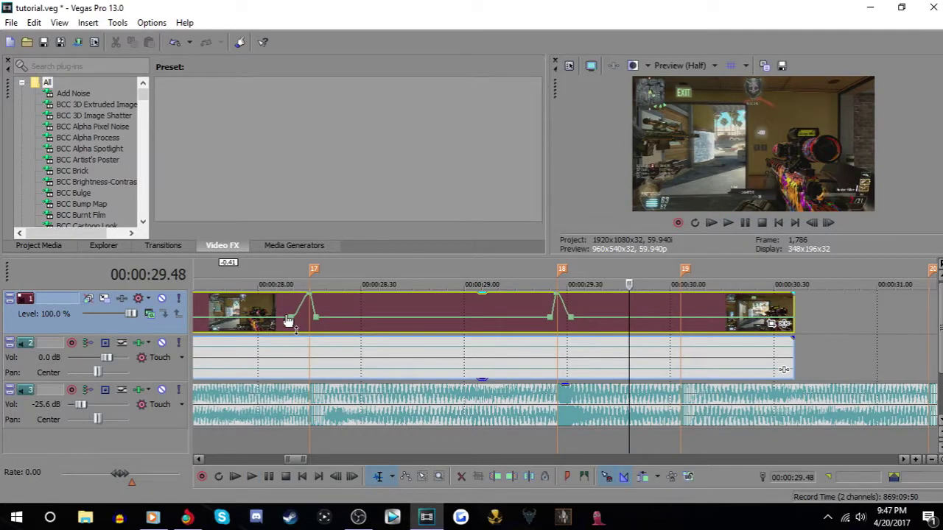
pyautogui.click(289, 321)
pyautogui.scroll(-5, 286, 319)
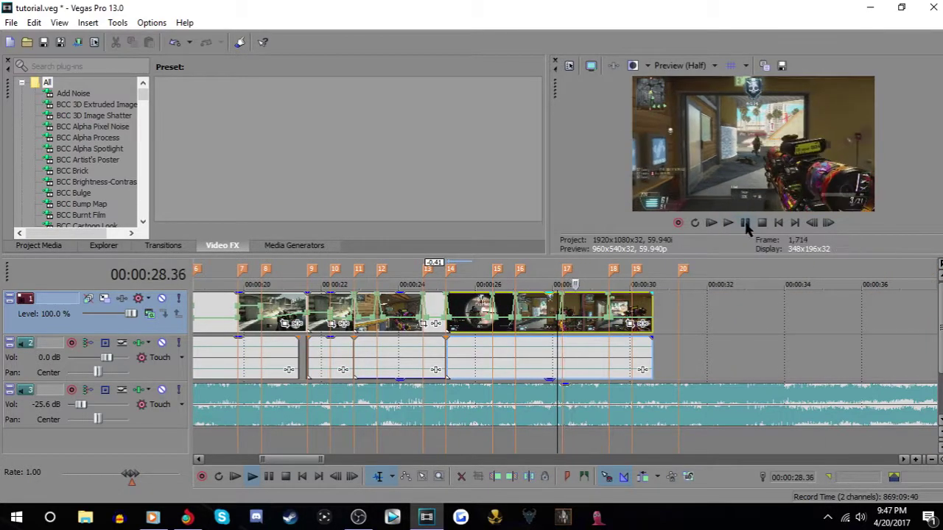
pyautogui.click(479, 313)
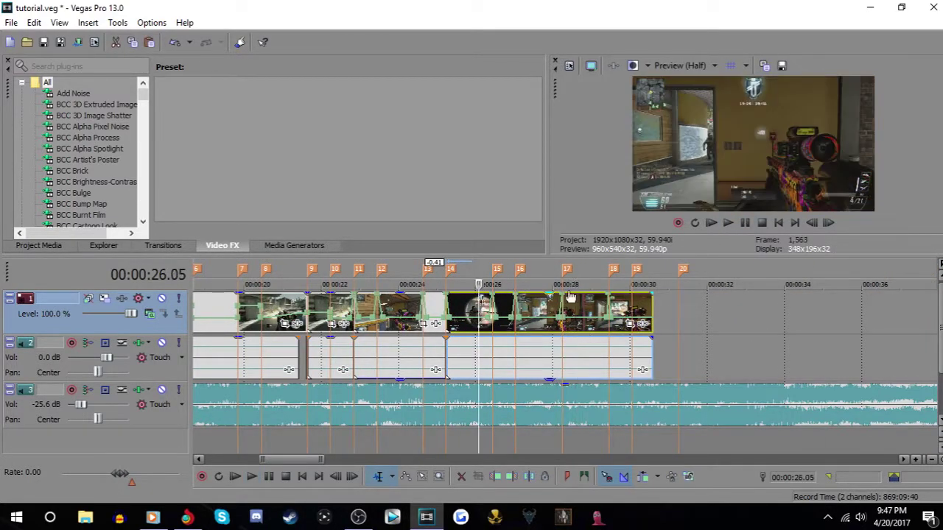
pyautogui.click(732, 223)
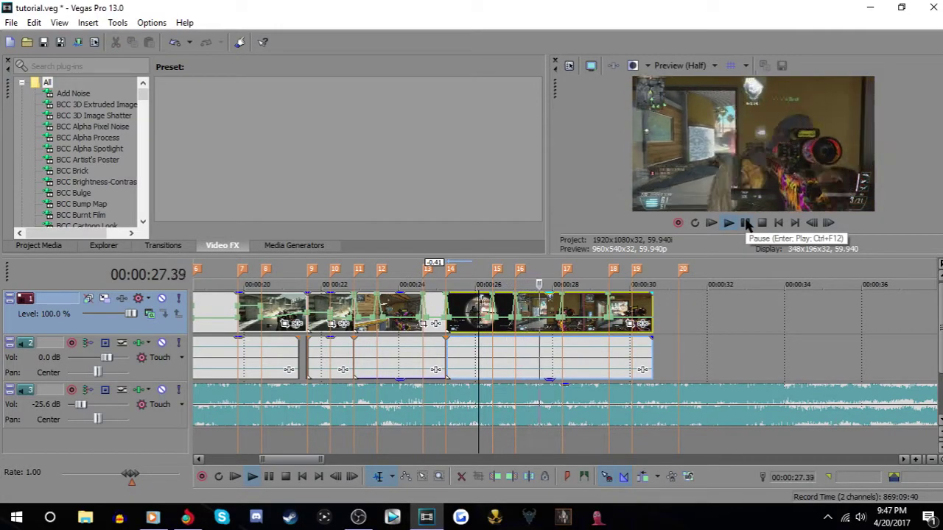
pyautogui.click(746, 223)
# Split the gameplay clip at marker 17
pyautogui.click(611, 332)
pyautogui.scroll(5, 609, 330)
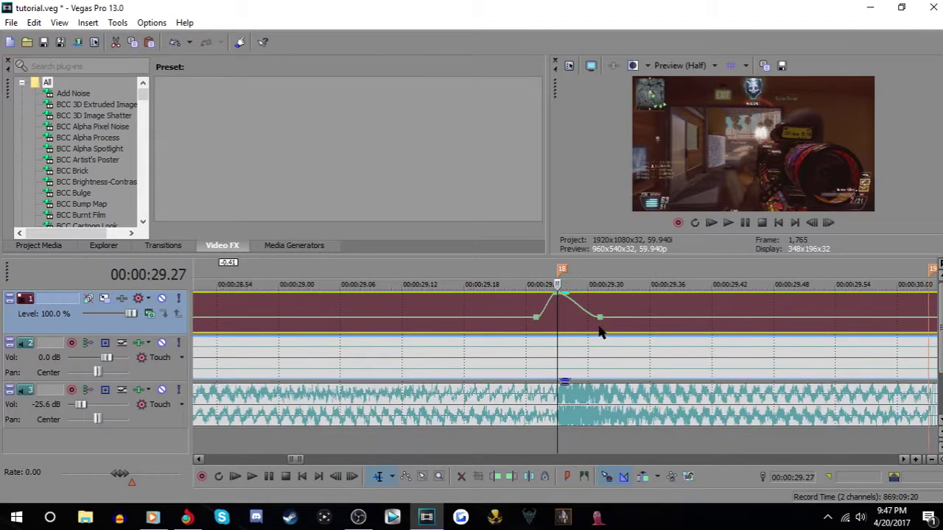
pyautogui.scroll(-5, 556, 331)
pyautogui.click(434, 330)
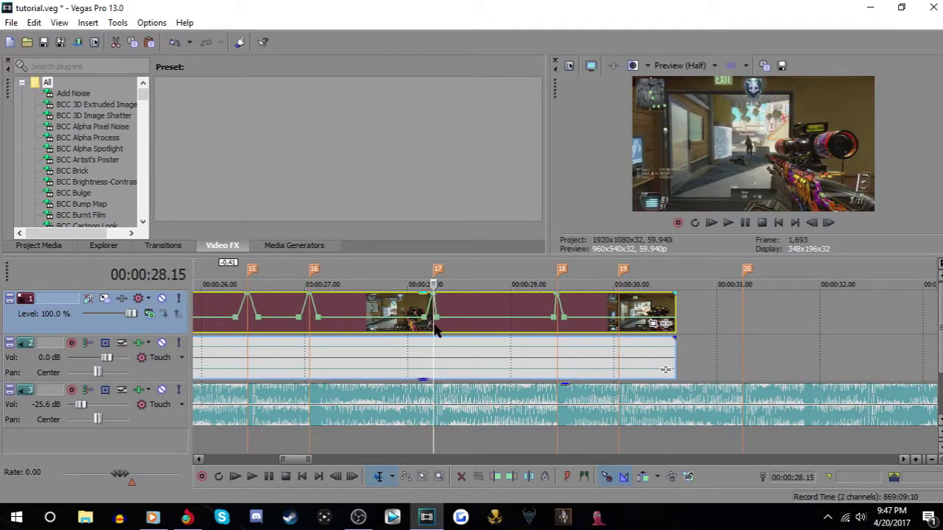
pyautogui.press('s')
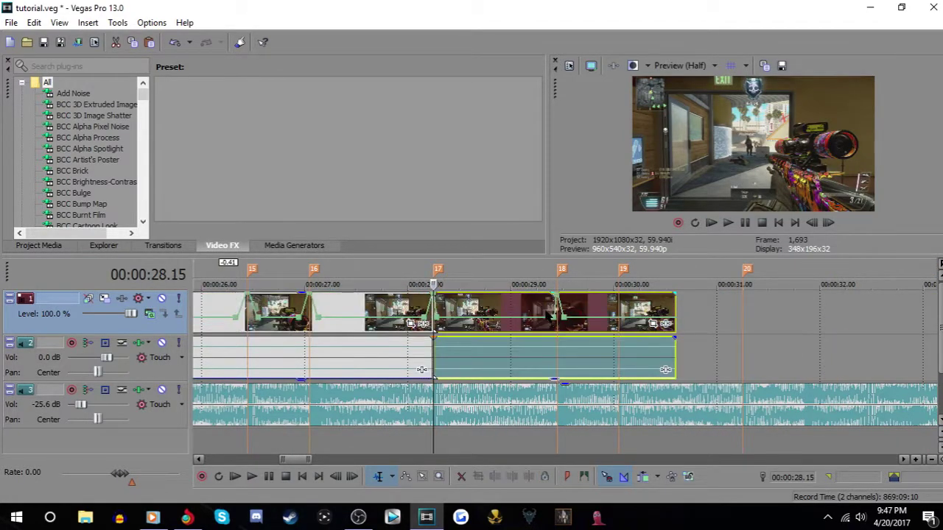
# Find the frame at 00:00:29.04, just after the kill past marker 17, and split the gameplay clip there
pyautogui.press('space')
pyautogui.click(813, 223)
pyautogui.click(813, 223)
pyautogui.click(813, 223)
pyautogui.click(813, 223)
pyautogui.click(813, 223)
pyautogui.click(828, 223)
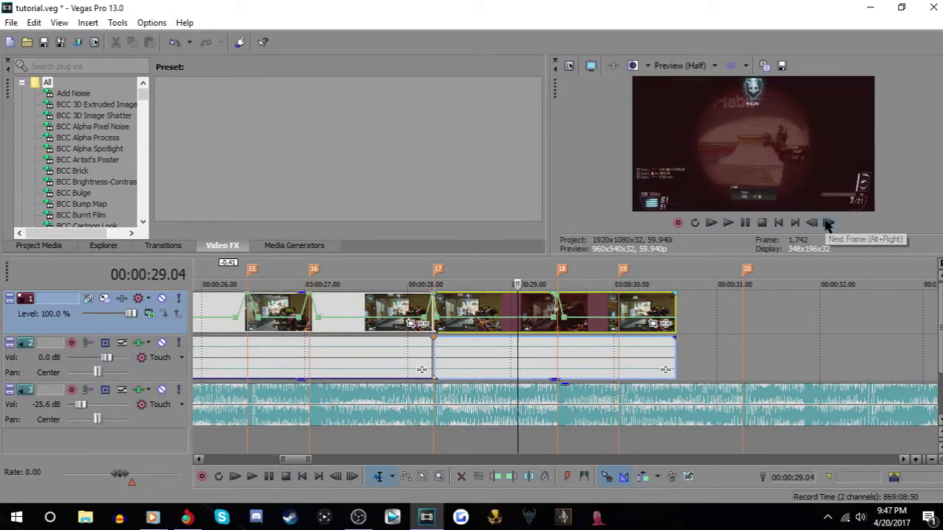
pyautogui.press('s')
# Delete the piece between marker 17 and the new cut, and move the remaining clip back to start at marker 17
pyautogui.rightClick(464, 309)
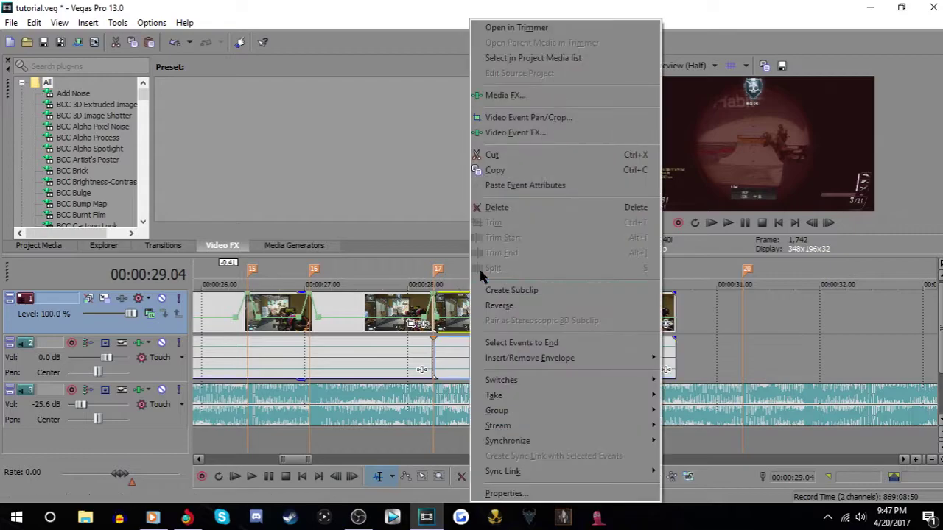
pyautogui.click(505, 205)
pyautogui.moveTo(451, 316); pyautogui.dragTo(479, 315)
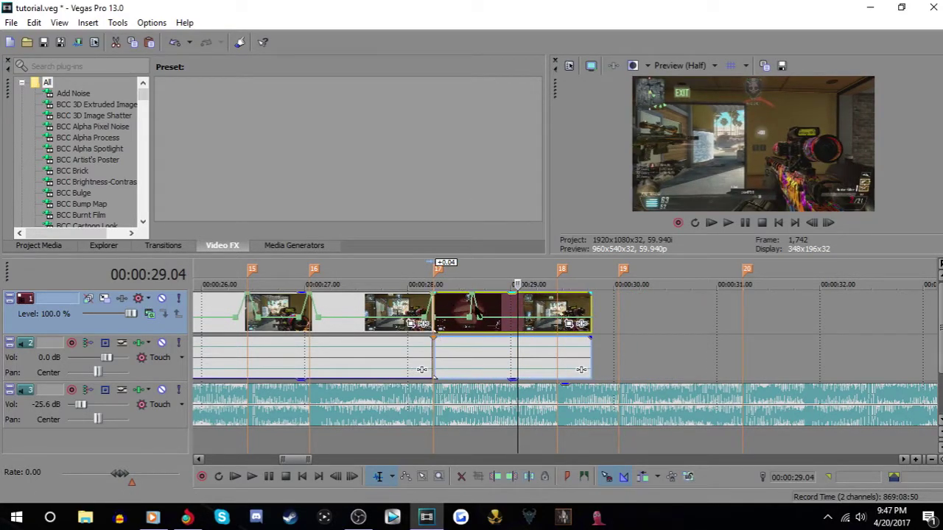
# Delete the leftover velocity peak between markers 17 and 18 and level the velocity after marker 17 at 50%
pyautogui.rightClick(472, 295)
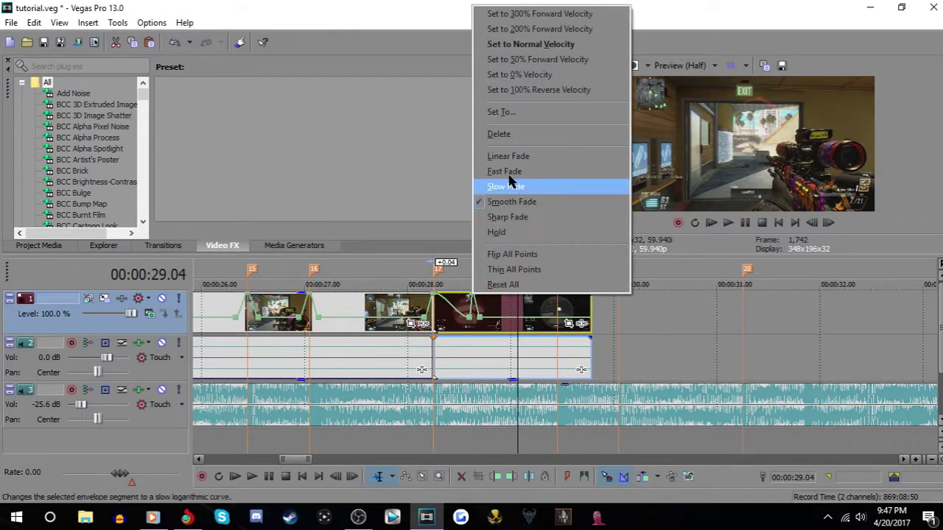
pyautogui.click(508, 133)
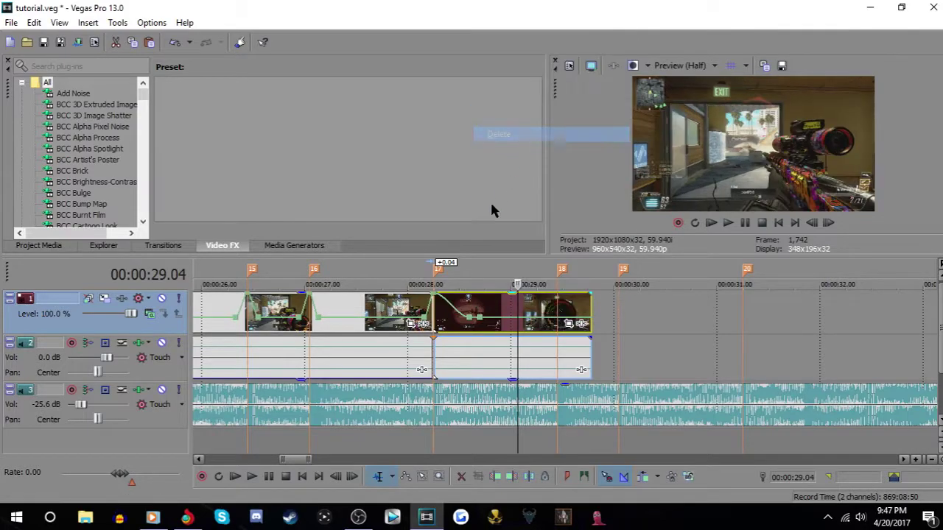
pyautogui.rightClick(453, 317)
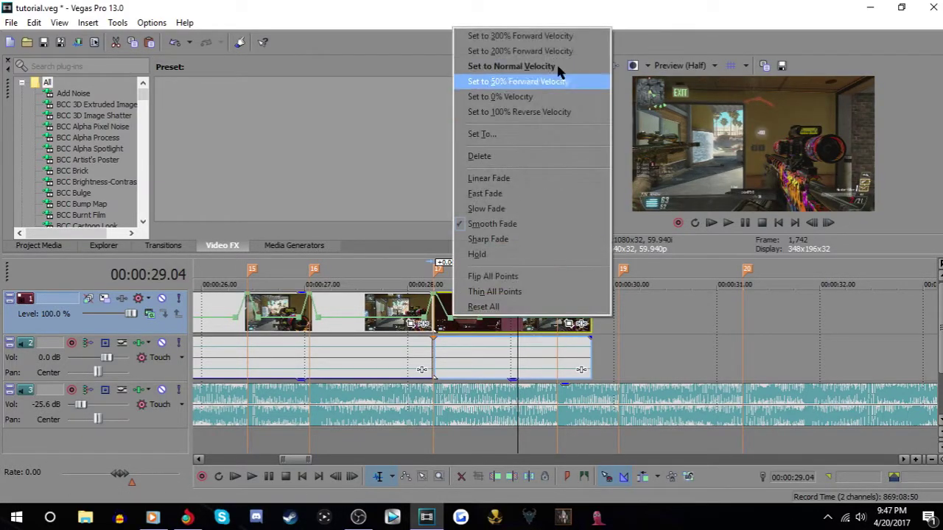
pyautogui.click(533, 82)
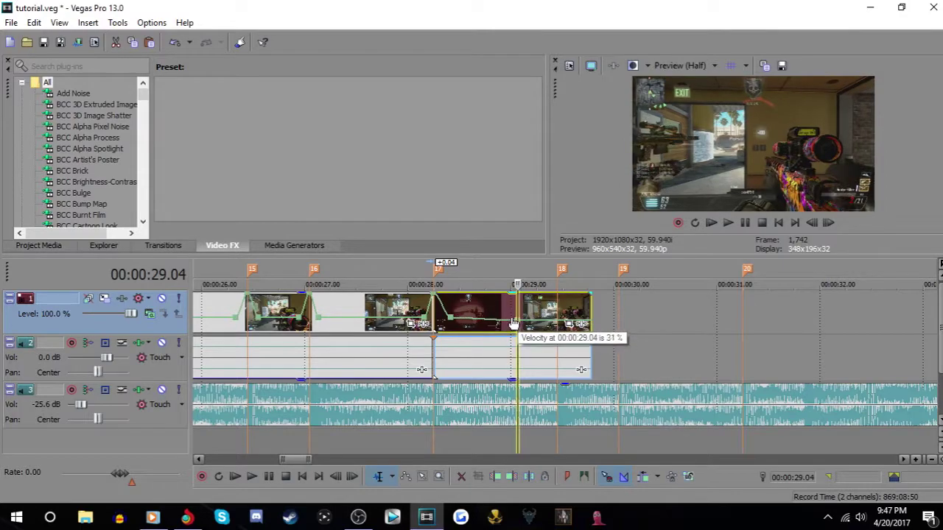
pyautogui.rightClick(509, 316)
pyautogui.click(563, 96)
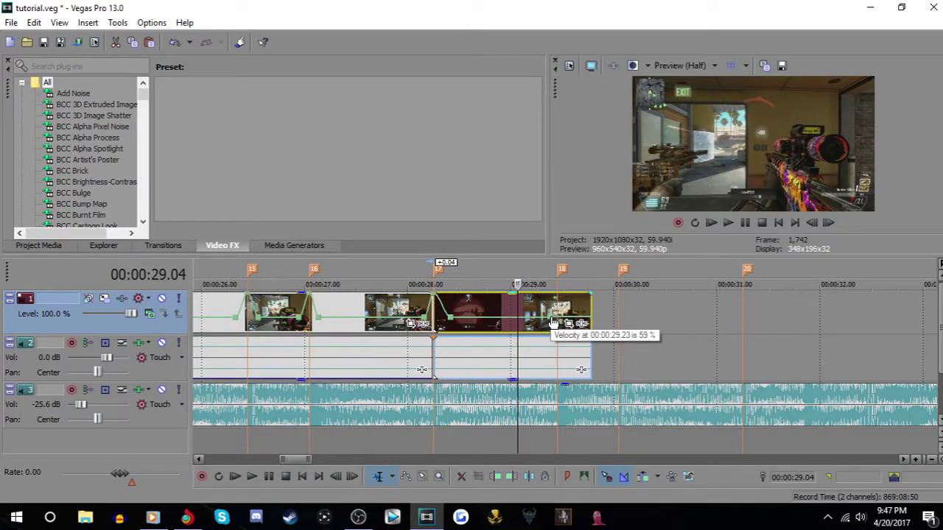
# Raise the velocity at marker 18 to the maximum and set the points just before and after it to 50%
pyautogui.moveTo(551, 324); pyautogui.dragTo(561, 281)
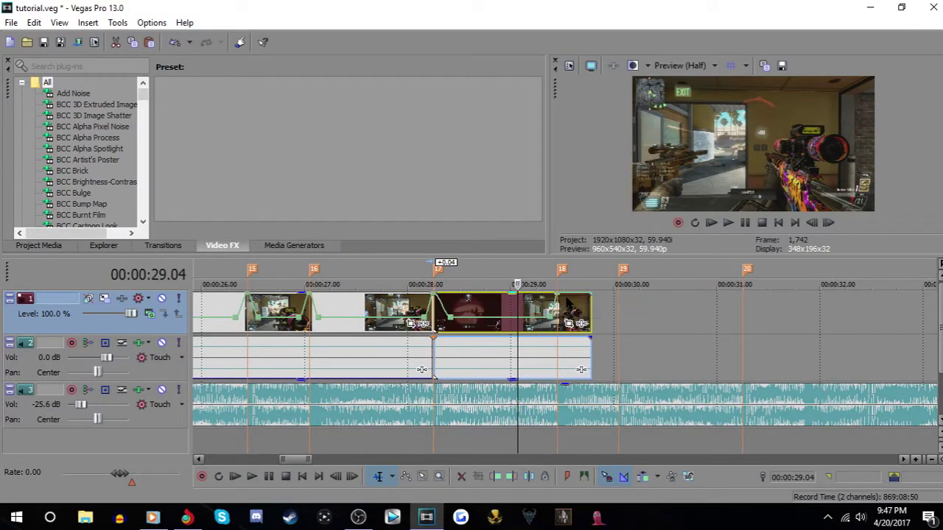
pyautogui.rightClick(568, 300)
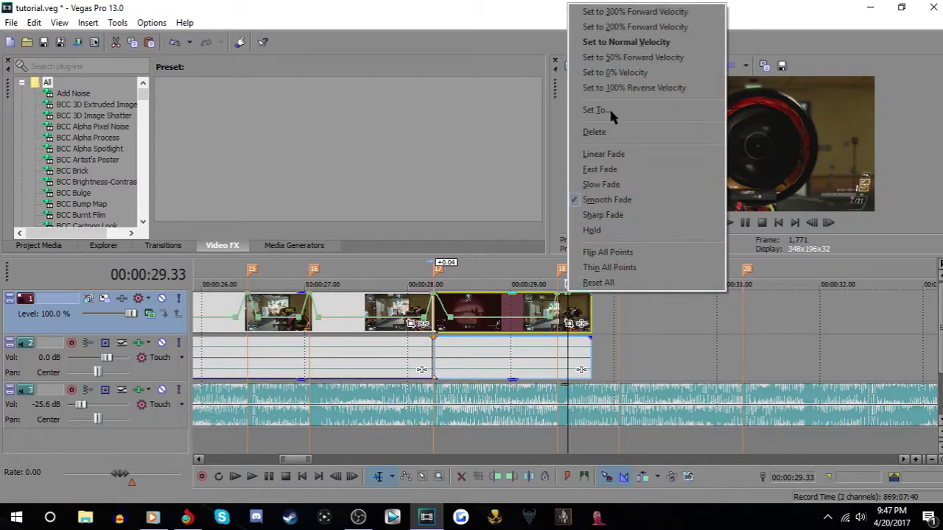
pyautogui.click(632, 60)
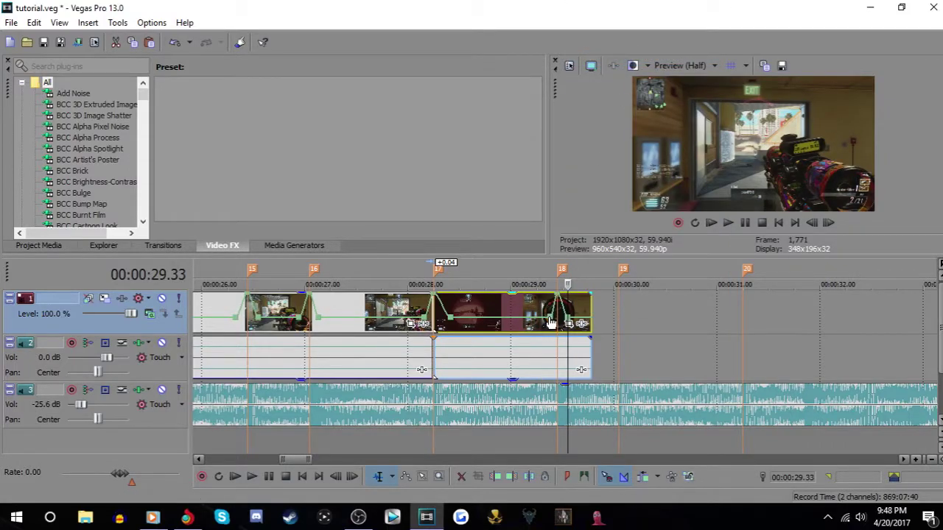
pyautogui.rightClick(551, 323)
pyautogui.click(561, 81)
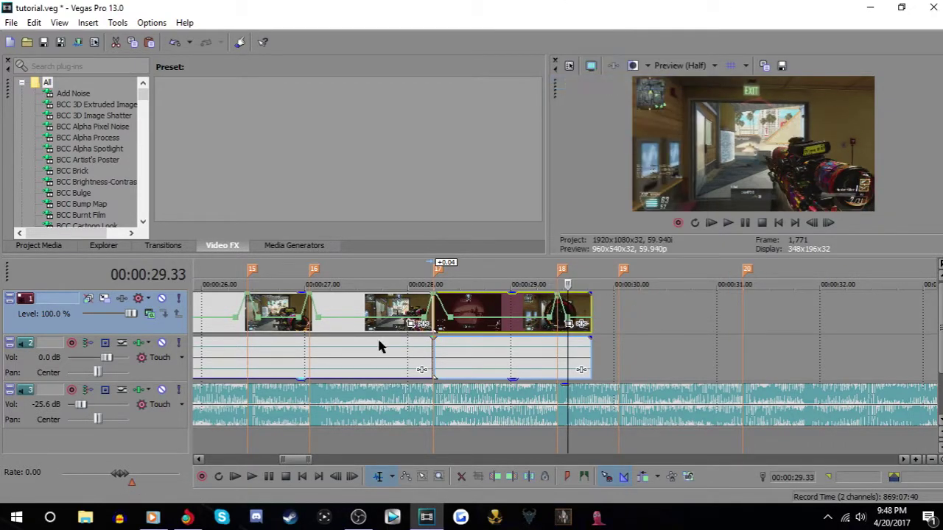
# Play back the section from between markers 16 and 17 to marker 18 to check the cut and velocity ramps
pyautogui.click(376, 317)
pyautogui.click(728, 223)
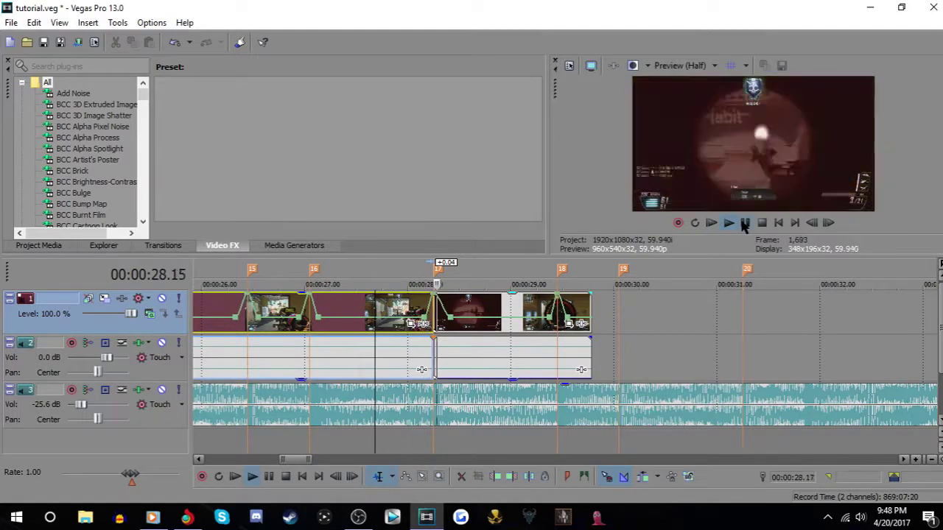
pyautogui.click(745, 223)
pyautogui.click(363, 307)
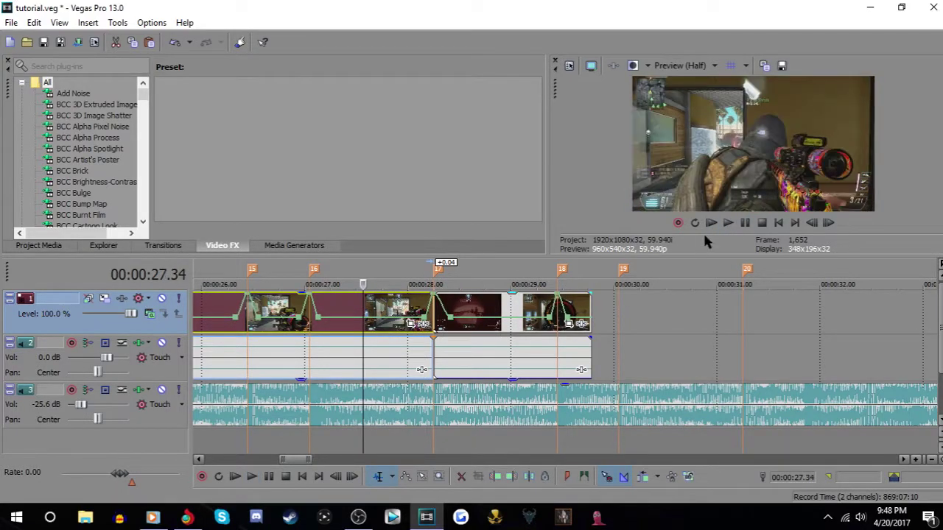
pyautogui.click(745, 222)
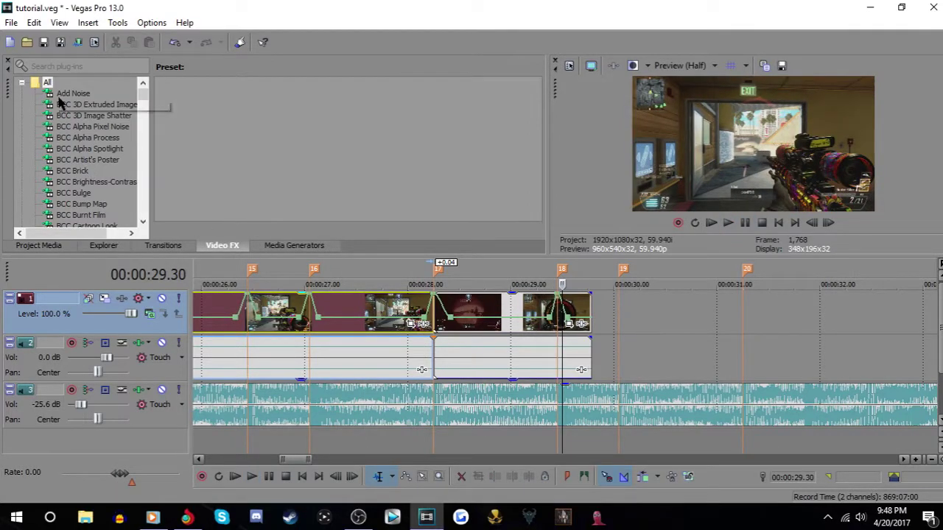
# Extend the last clip to marker 19, ramp its velocity up to the maximum there, and check it in playback
pyautogui.scroll(-2, 549, 344)
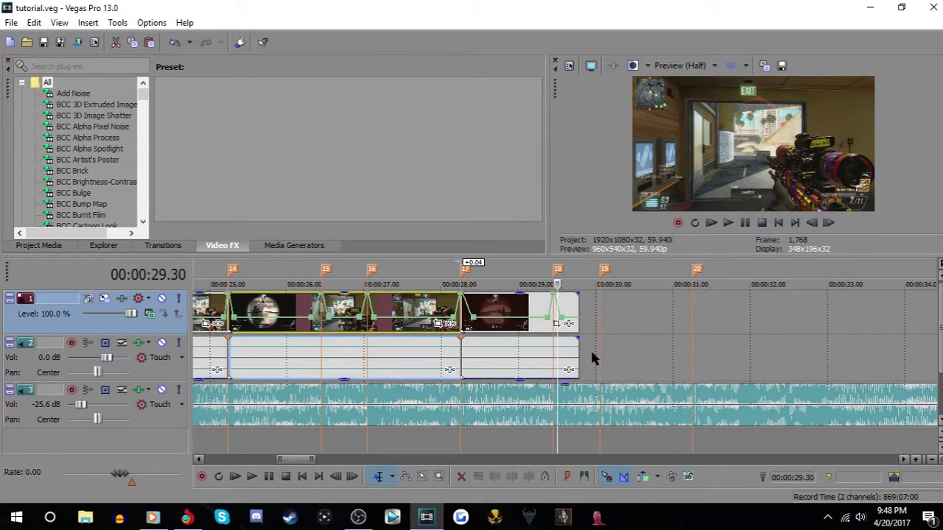
pyautogui.moveTo(576, 313); pyautogui.dragTo(597, 316)
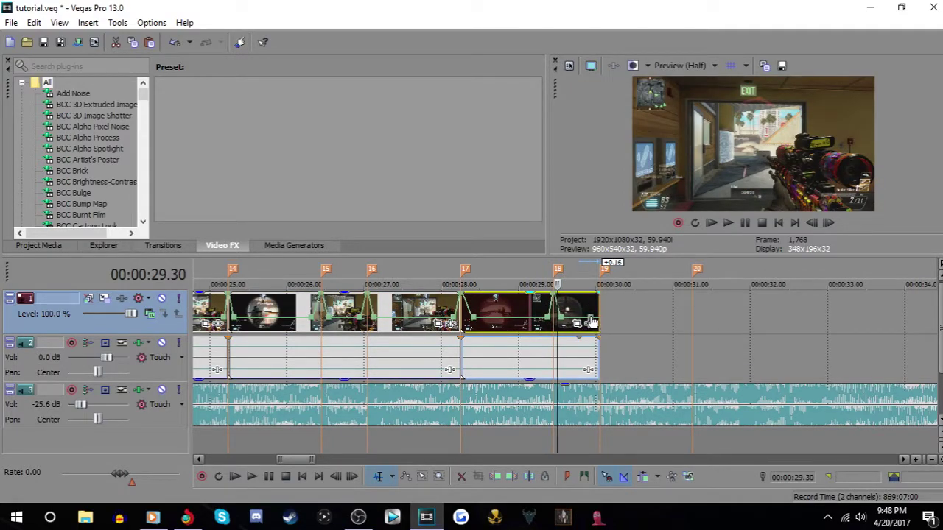
pyautogui.click(591, 322)
pyautogui.moveTo(601, 320); pyautogui.dragTo(611, 283)
pyautogui.click(496, 314)
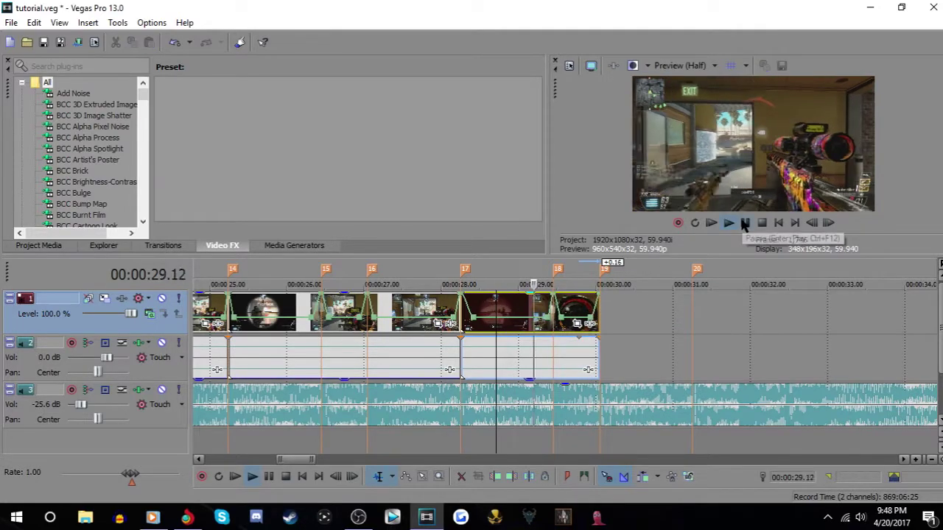
pyautogui.click(745, 224)
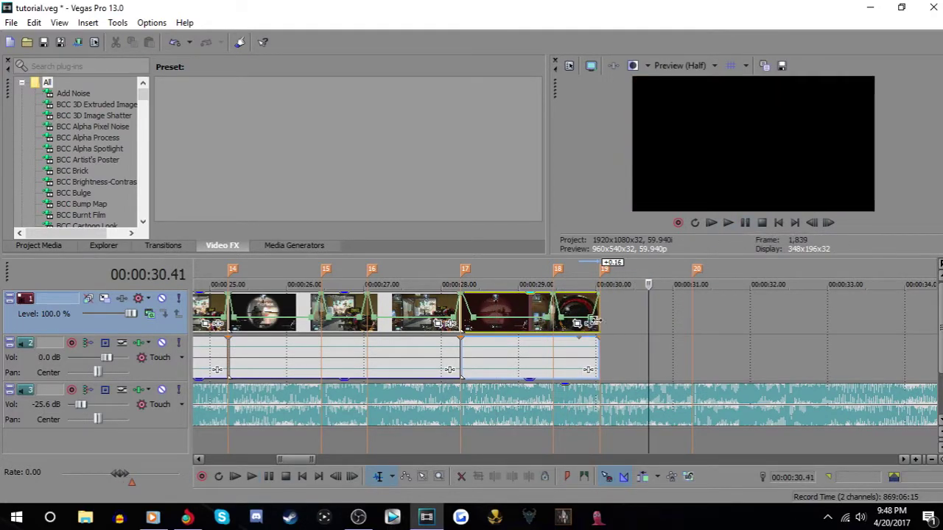
# Extend the last clip past marker 19 and set a velocity point just after marker 19 to 50%
pyautogui.moveTo(601, 317); pyautogui.dragTo(651, 313)
pyautogui.click(582, 303)
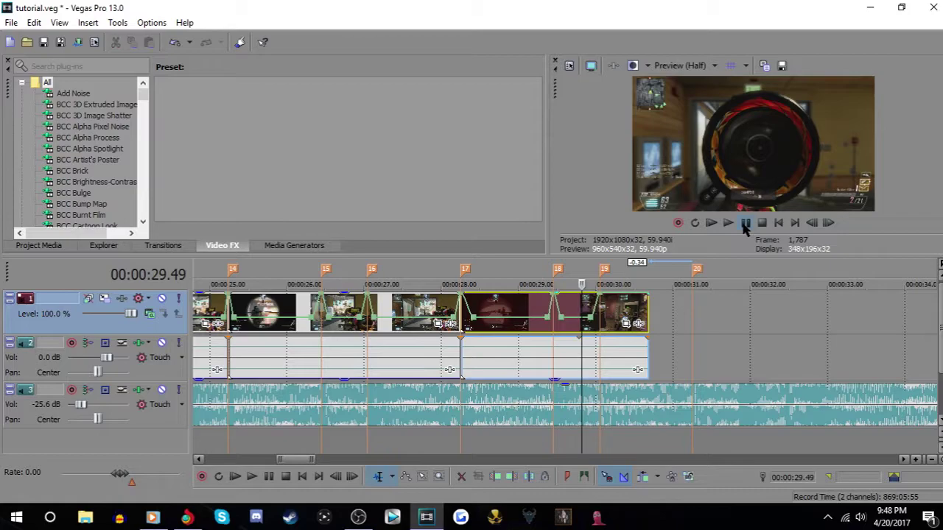
pyautogui.press('space')
pyautogui.click(745, 227)
pyautogui.scroll(3, 626, 325)
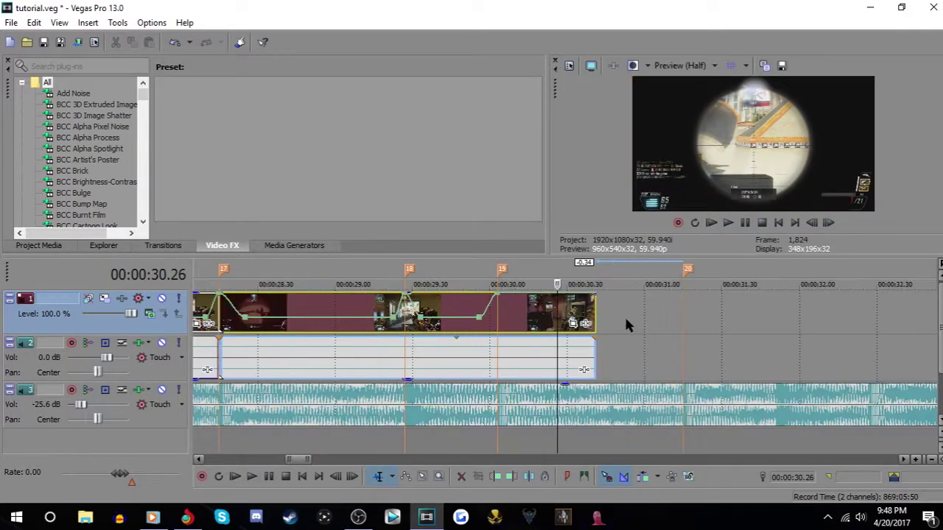
pyautogui.rightClick(515, 297)
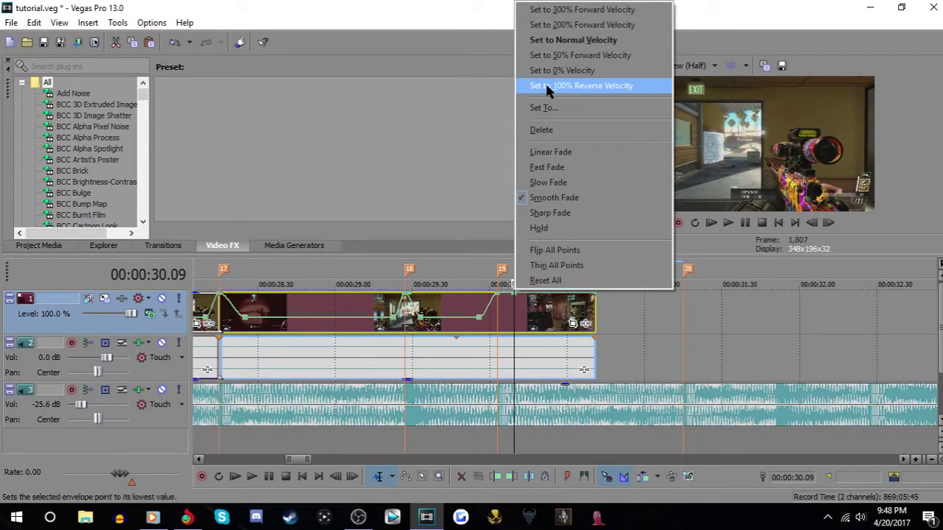
pyautogui.click(582, 55)
# Extend the clip to marker 20 with a velocity ramp rising just before it, and check the section in playback
pyautogui.moveTo(597, 310); pyautogui.dragTo(684, 294)
pyautogui.doubleClick(665, 318)
pyautogui.scroll(-2, 684, 299)
pyautogui.click(416, 314)
pyautogui.click(733, 222)
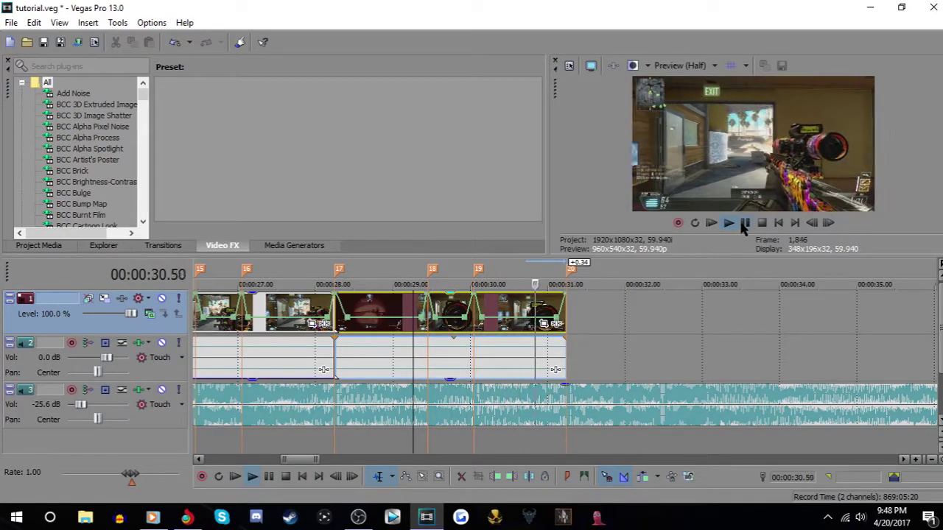
pyautogui.click(745, 223)
# Play back the montage from marker 10 to marker 20 to check the cuts and velocity ramps against the music
pyautogui.click(474, 331)
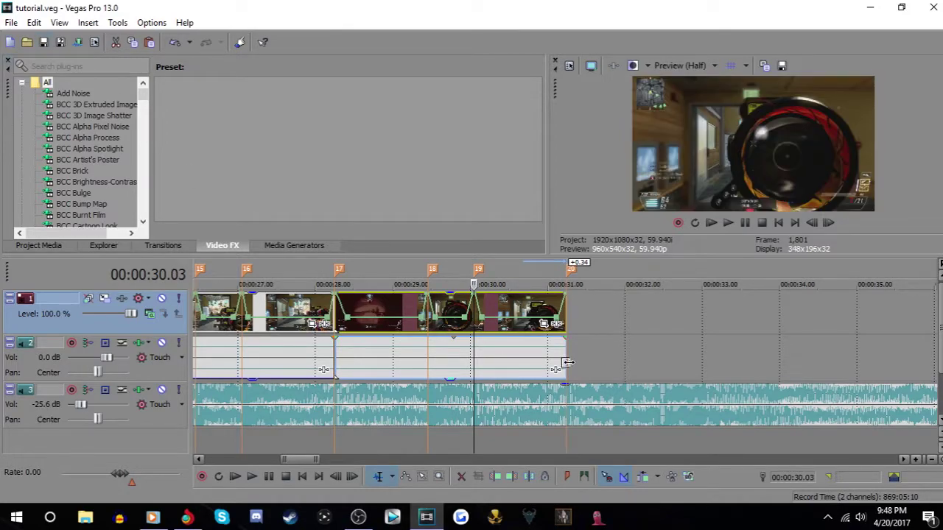
pyautogui.scroll(3, 567, 348)
pyautogui.scroll(-3, 567, 347)
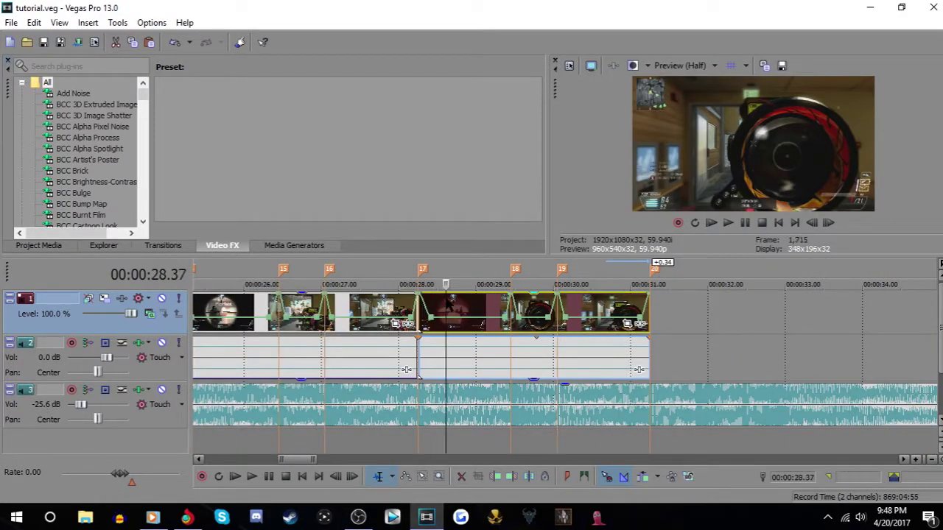
pyautogui.scroll(-3, 440, 345)
pyautogui.click(434, 431)
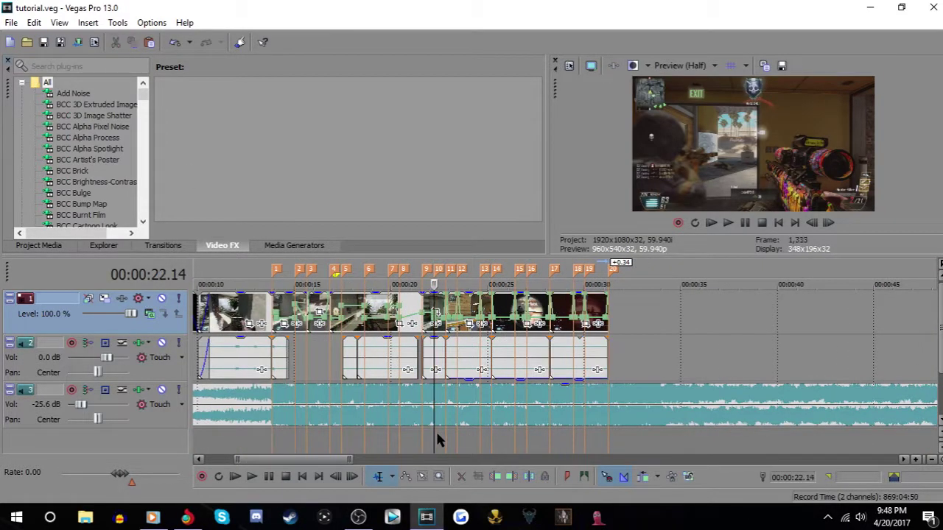
pyautogui.press('space')
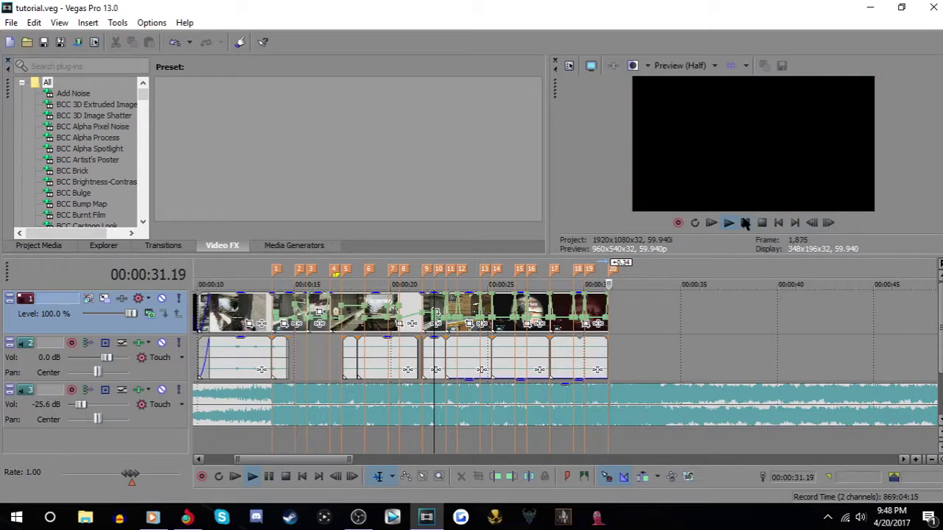
pyautogui.click(584, 372)
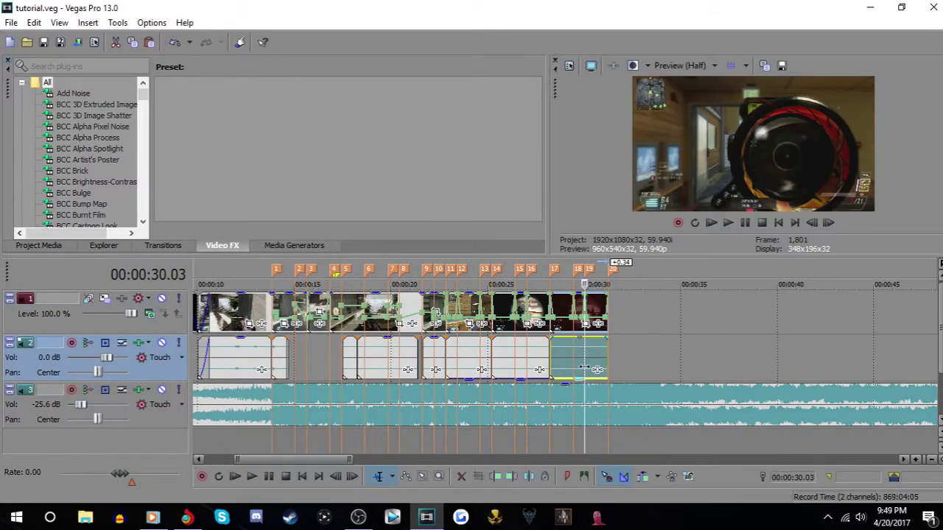
# Import the ballista gunshot audio file and place it on a new audio track below the music, starting near marker 13
pyautogui.click(447, 436)
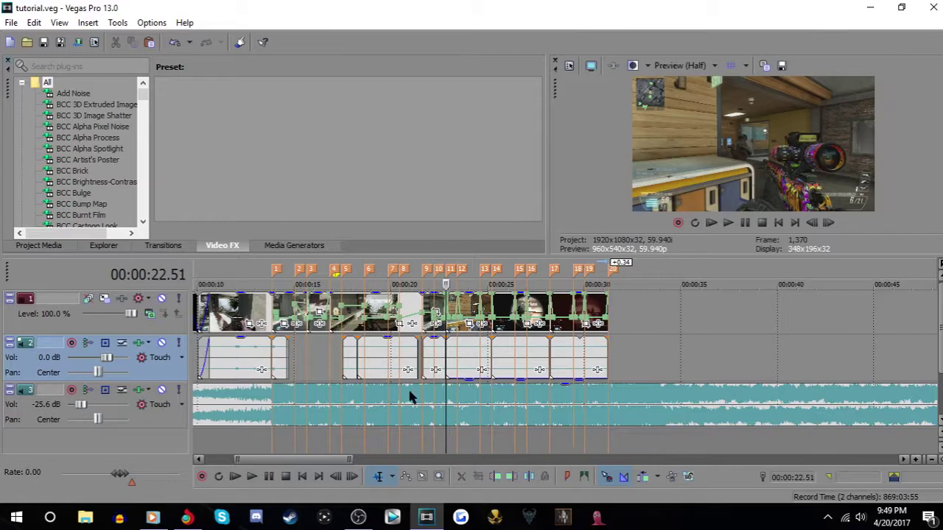
pyautogui.click(26, 44)
pyautogui.doubleClick(185, 141)
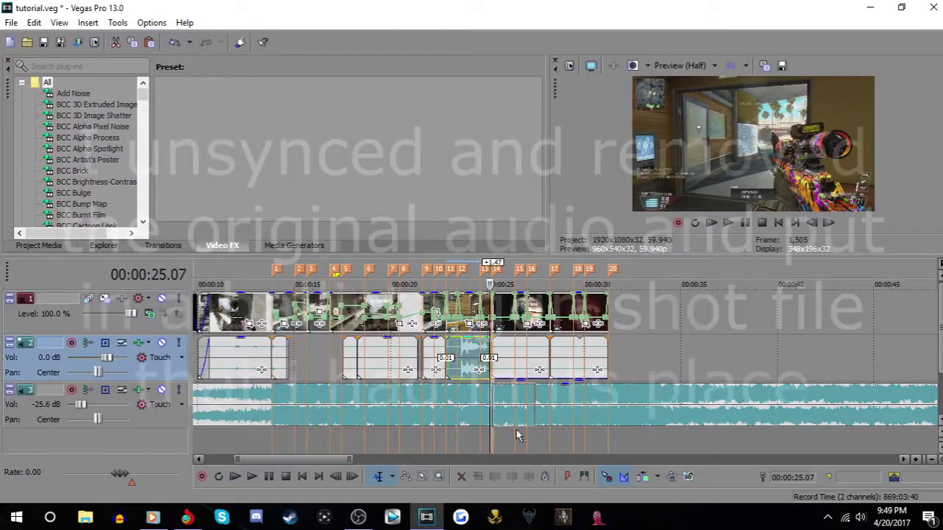
pyautogui.moveTo(521, 428); pyautogui.dragTo(504, 427)
pyautogui.click(487, 413)
pyautogui.scroll(1, 487, 412)
pyautogui.scroll(-2, 532, 332)
pyautogui.click(533, 310)
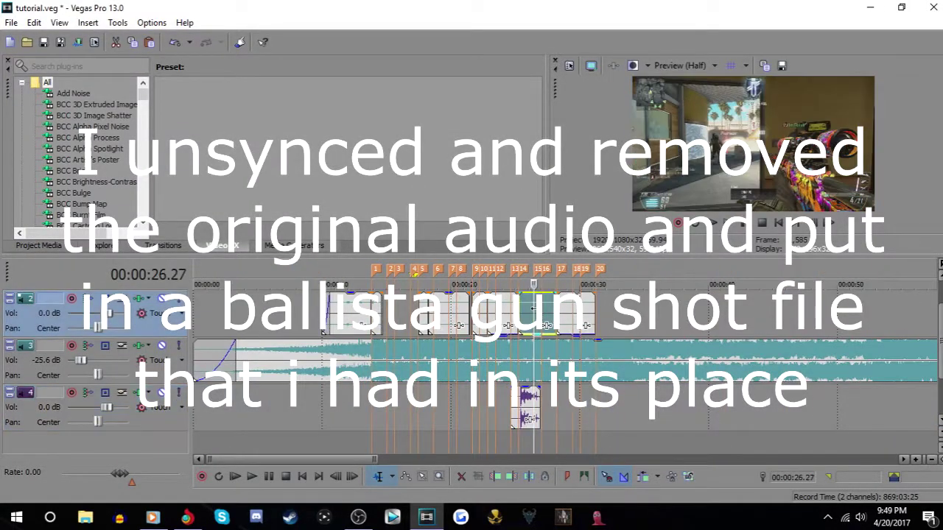
pyautogui.click(581, 319)
pyautogui.click(511, 314)
pyautogui.click(480, 313)
pyautogui.scroll(3, 482, 314)
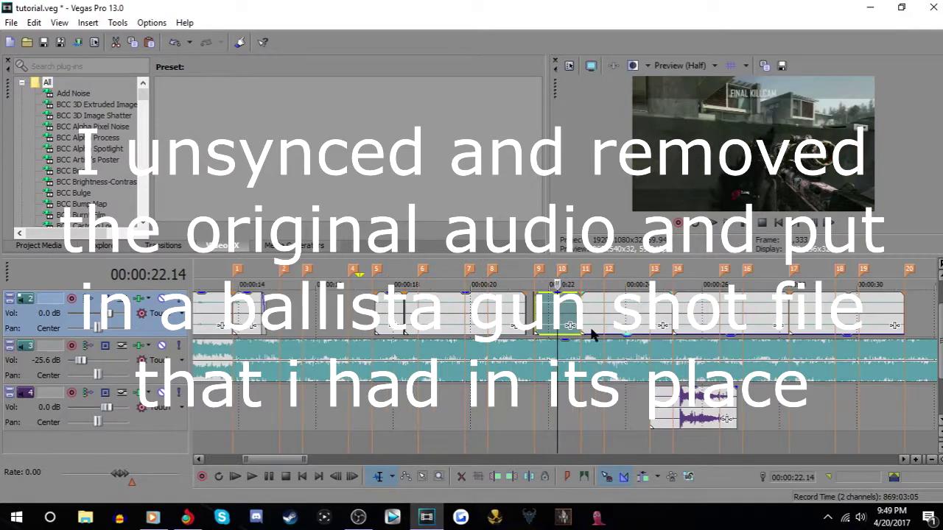
pyautogui.scroll(1, 594, 340)
pyautogui.click(526, 358)
pyautogui.click(175, 44)
# Delete the original gameplay audio events on track 2 from marker 11 to marker 20
pyautogui.click(621, 351)
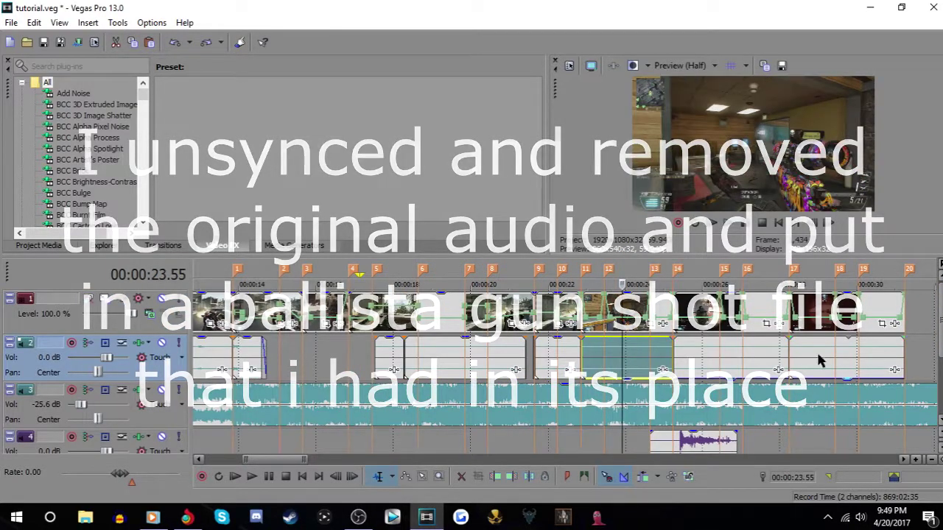
pyautogui.keyDown('shift'); pyautogui.click(803, 354); pyautogui.keyUp('shift')
pyautogui.press('Delete')
# Move the gunshot audio onto track 2 at marker 12, trim its end to marker 13, and check it in playback
pyautogui.moveTo(704, 445)
pyautogui.mouseDown()
pyautogui.moveTo(635, 358)
pyautogui.moveTo(579, 358)
pyautogui.moveTo(557, 347)
pyautogui.moveTo(615, 351)
pyautogui.mouseUp()
pyautogui.scroll(2, 623, 355)
pyautogui.scroll(2, 557, 347)
pyautogui.scroll(-2, 616, 352)
pyautogui.moveTo(772, 352); pyautogui.dragTo(739, 353)
pyautogui.click(727, 224)
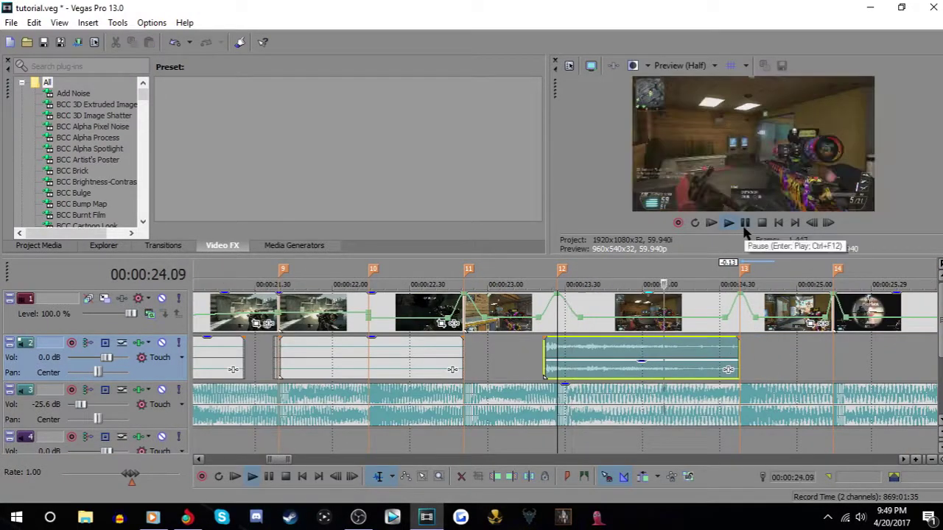
pyautogui.click(744, 223)
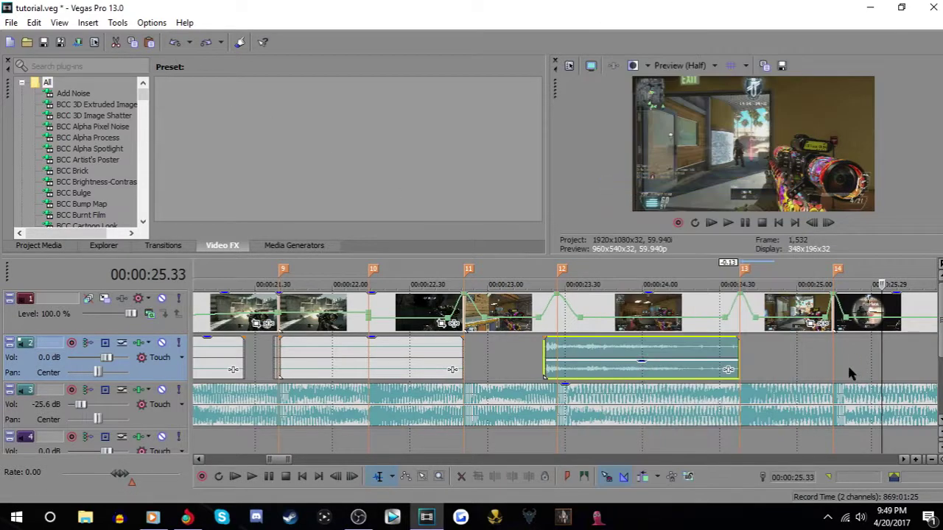
# Paste copies of the gunshot event on track 2 at markers 14 and 16
pyautogui.click(834, 363)
pyautogui.rightClick(840, 360)
pyautogui.click(831, 115)
pyautogui.scroll(1, 637, 351)
pyautogui.click(537, 351)
pyautogui.click(722, 355)
pyautogui.rightClick(742, 353)
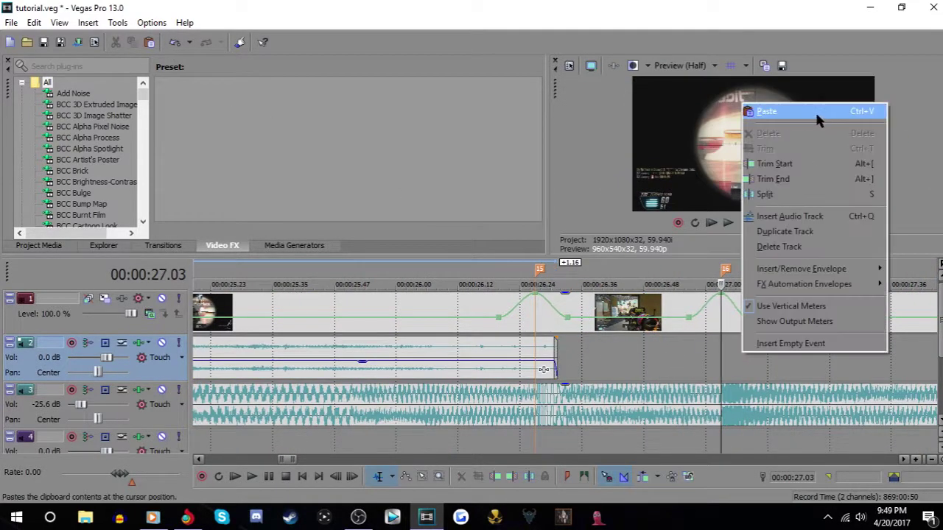
pyautogui.click(819, 116)
# Paste gunshot copies on track 2 at markers 17 and 19, ending the preceding copy by marker 17 and the last at marker 20
pyautogui.click(455, 352)
pyautogui.scroll(-2, 655, 356)
pyautogui.moveTo(675, 353)
pyautogui.mouseDown()
pyautogui.moveTo(655, 353)
pyautogui.moveTo(689, 348)
pyautogui.mouseUp()
pyautogui.click(685, 352)
pyautogui.rightClick(689, 349)
pyautogui.click(766, 108)
pyautogui.click(803, 351)
pyautogui.click(869, 347)
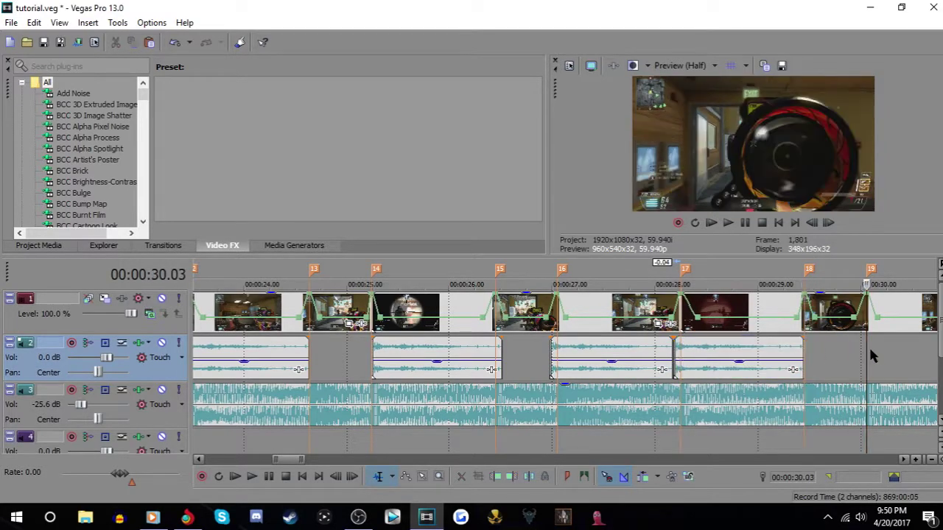
pyautogui.rightClick(870, 348)
pyautogui.click(847, 107)
pyautogui.moveTo(741, 367); pyautogui.dragTo(733, 366)
pyautogui.scroll(-3, 632, 370)
# Lower the gain of all the gunshot events from marker 12 to marker 19 together and check the result in playback
pyautogui.click(354, 356)
pyautogui.keyDown('shift'); pyautogui.click(537, 354); pyautogui.keyUp('shift')
pyautogui.moveTo(537, 361); pyautogui.dragTo(539, 371)
pyautogui.click(342, 442)
pyautogui.click(728, 222)
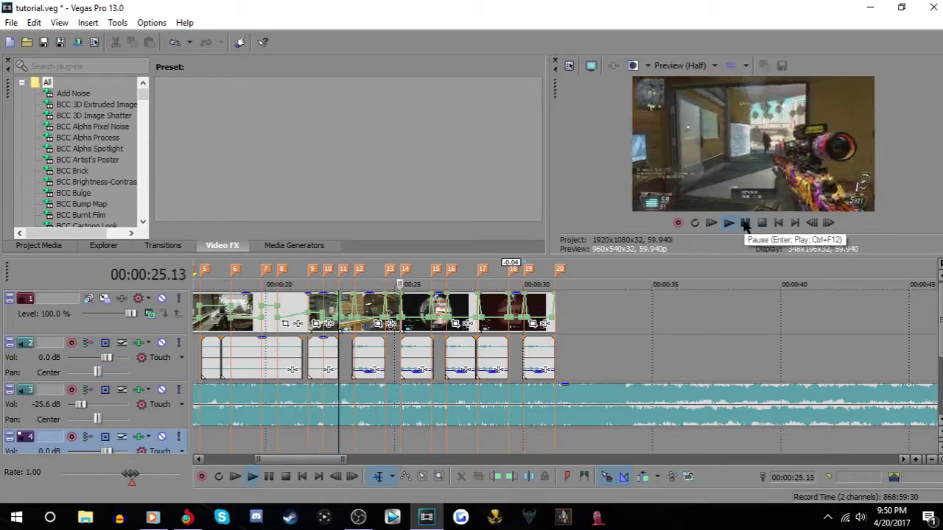
pyautogui.click(745, 223)
# Shorten the ends of the gunshot events at markers 12, 14, 16, 17 and 19
pyautogui.moveTo(384, 353); pyautogui.dragTo(377, 354)
pyautogui.moveTo(433, 361); pyautogui.dragTo(422, 361)
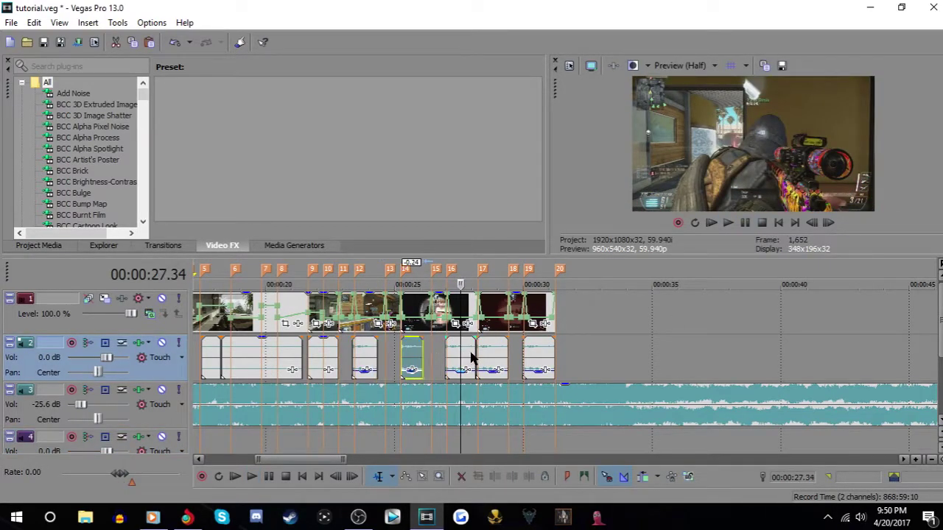
pyautogui.click(473, 358)
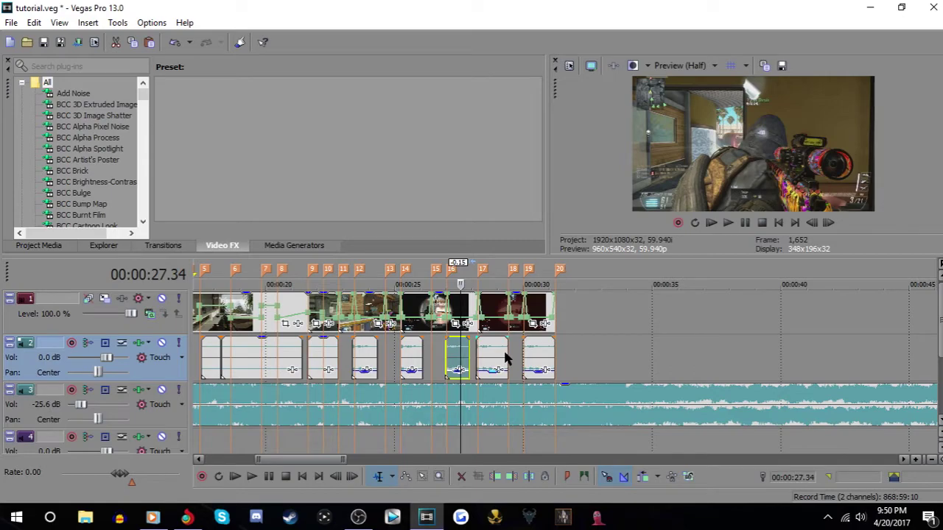
pyautogui.moveTo(508, 353); pyautogui.dragTo(548, 354)
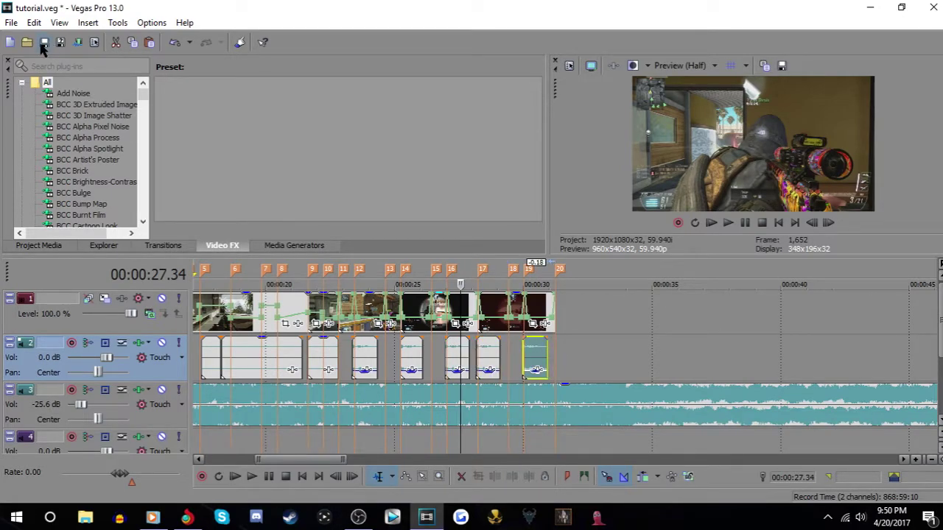
pyautogui.scroll(-2, 529, 411)
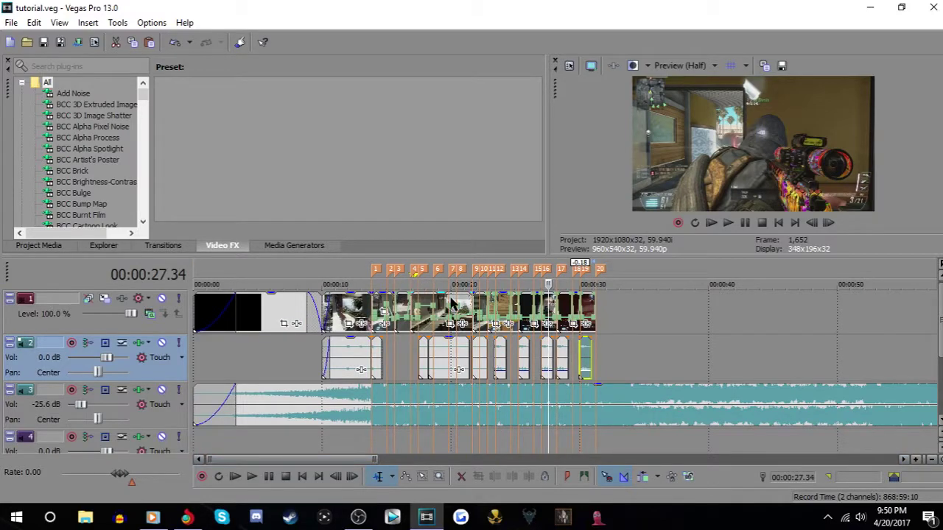
# Play back the montage from marker 1 past marker 2 and inspect the velocity envelope points at marker 2
pyautogui.click(368, 425)
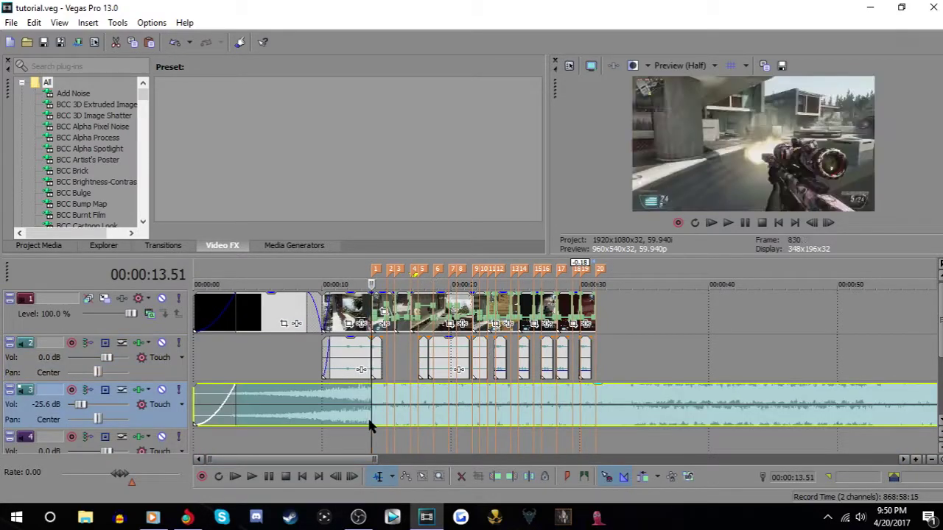
pyautogui.click(729, 224)
pyautogui.scroll(3, 740, 295)
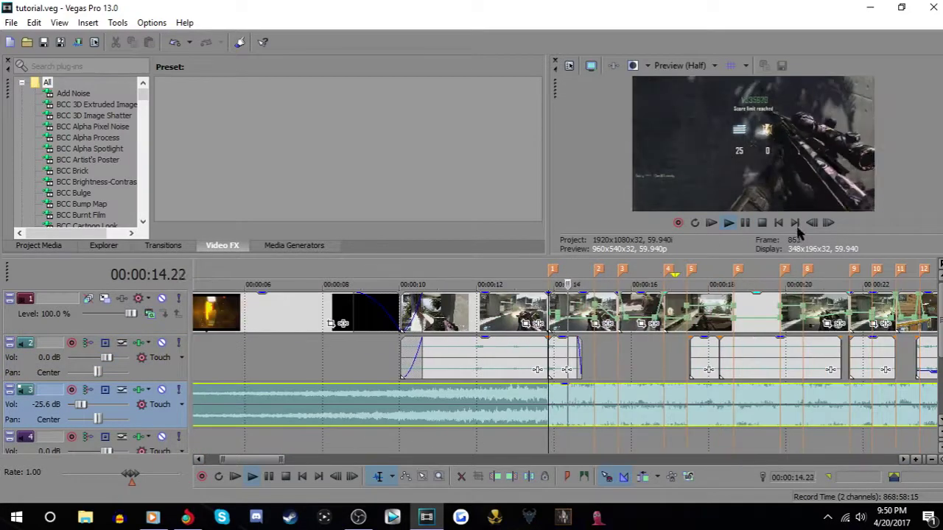
pyautogui.click(745, 224)
pyautogui.scroll(3, 566, 324)
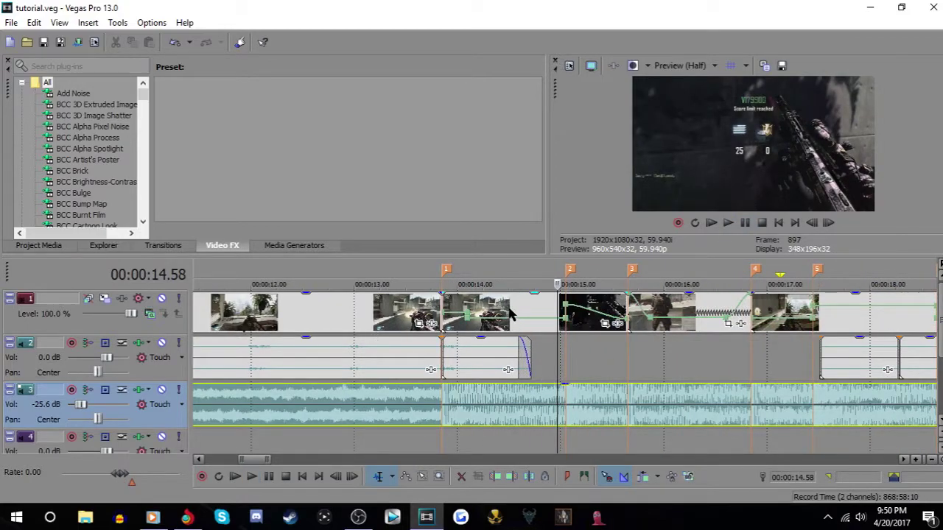
pyautogui.click(469, 331)
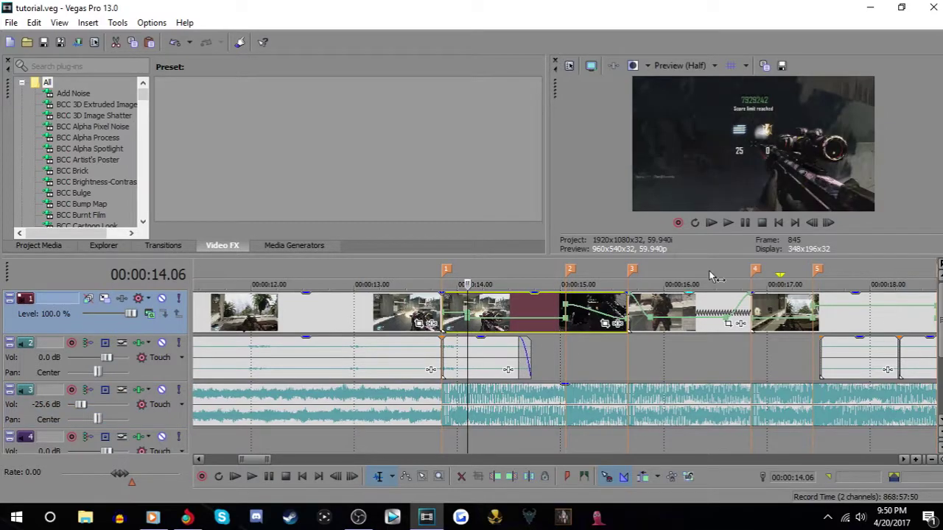
pyautogui.click(745, 227)
pyautogui.click(745, 226)
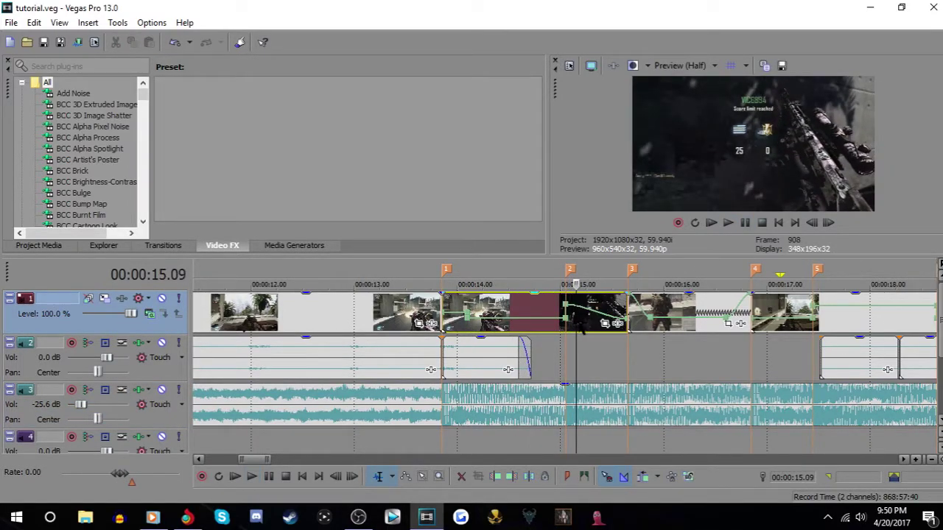
pyautogui.scroll(3, 567, 333)
pyautogui.moveTo(558, 322)
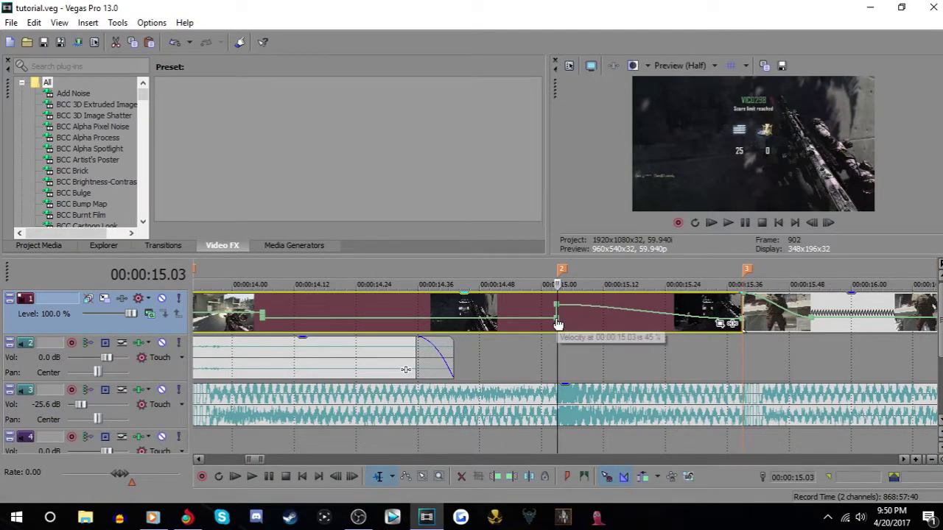
pyautogui.moveTo(558, 324); pyautogui.dragTo(557, 308)
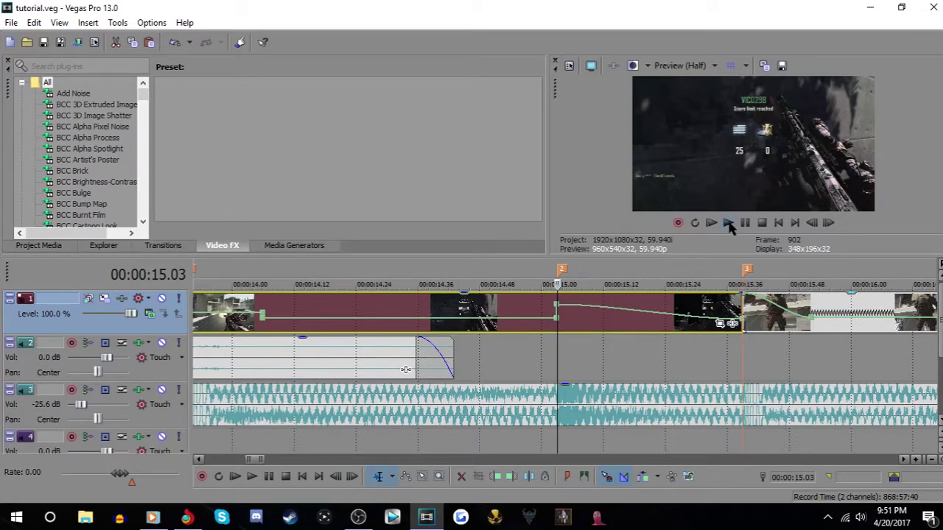
# Play back the montage from marker 2 past marker 16 to check the velocity ramps and gunshot sounds against the music
pyautogui.press('space')
pyautogui.scroll(-3, 668, 351)
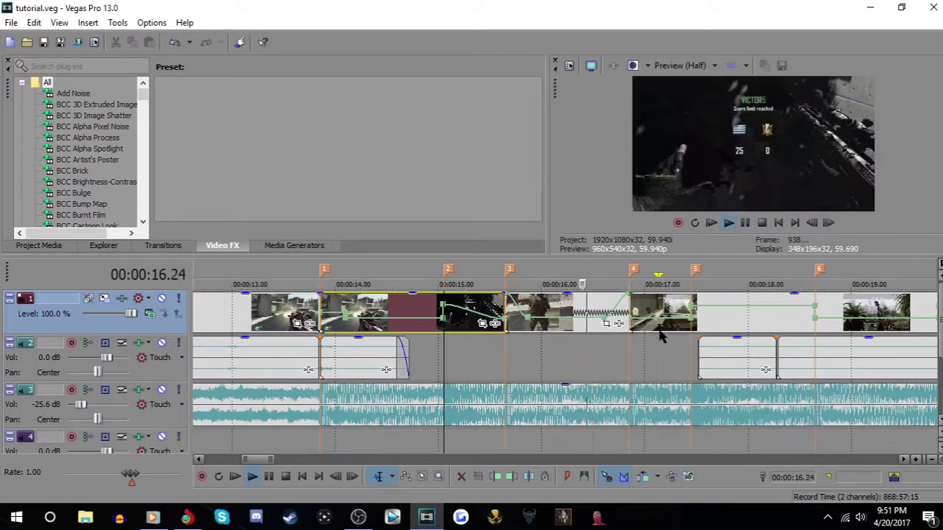
pyautogui.press('Return')
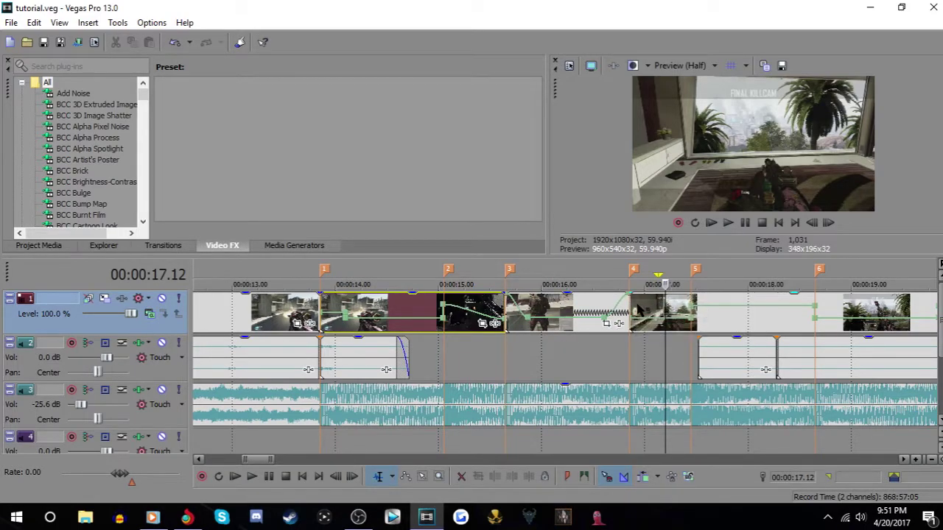
pyautogui.click(692, 306)
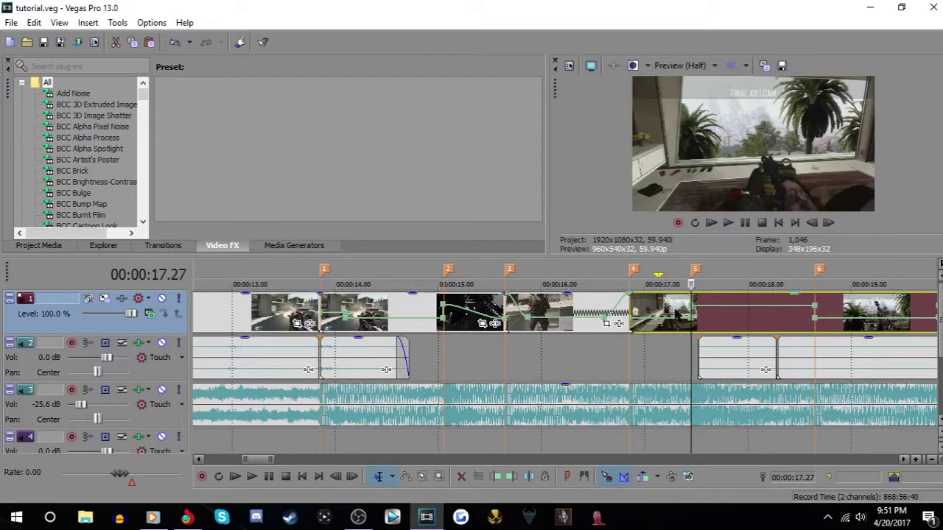
pyautogui.scroll(2, 578, 319)
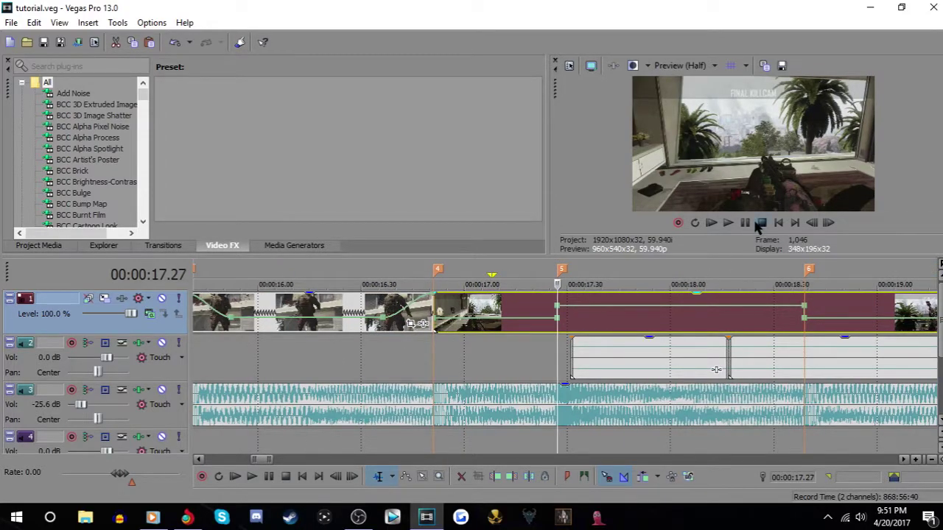
pyautogui.press('space')
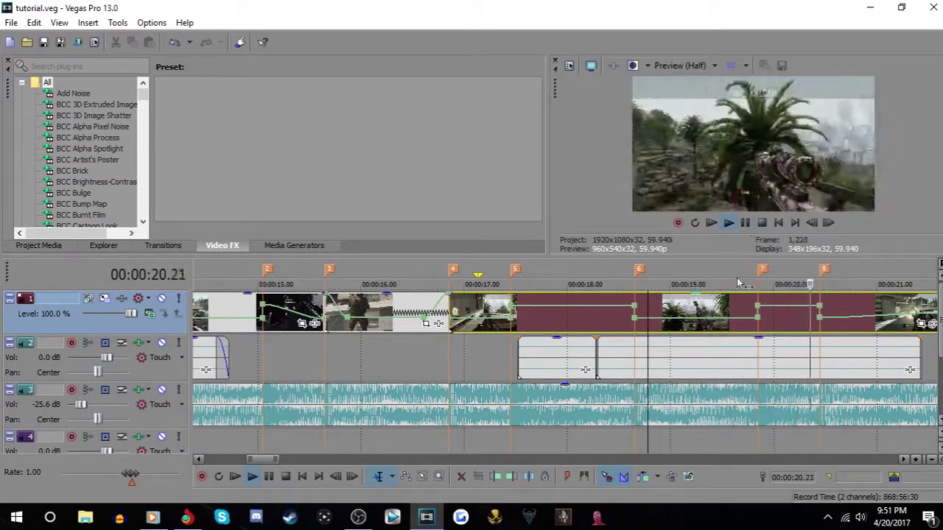
pyautogui.scroll(-2, 742, 280)
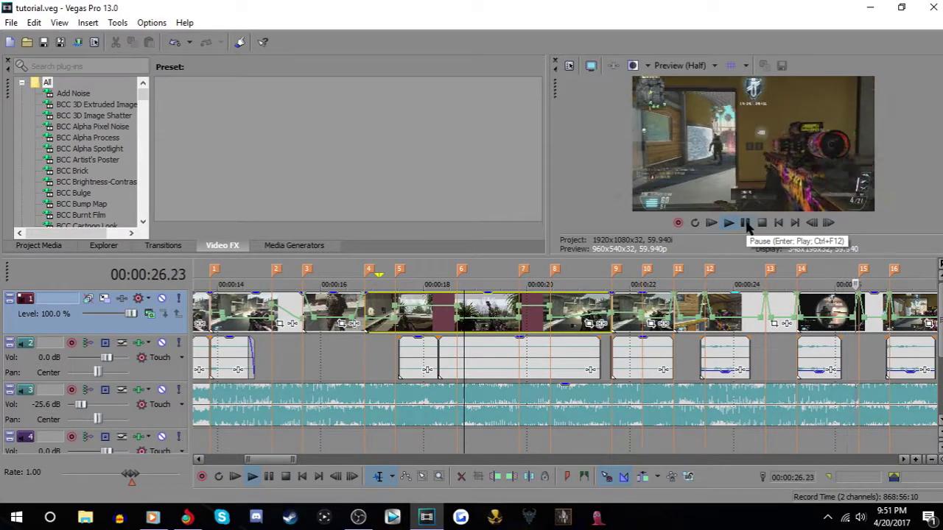
pyautogui.click(744, 223)
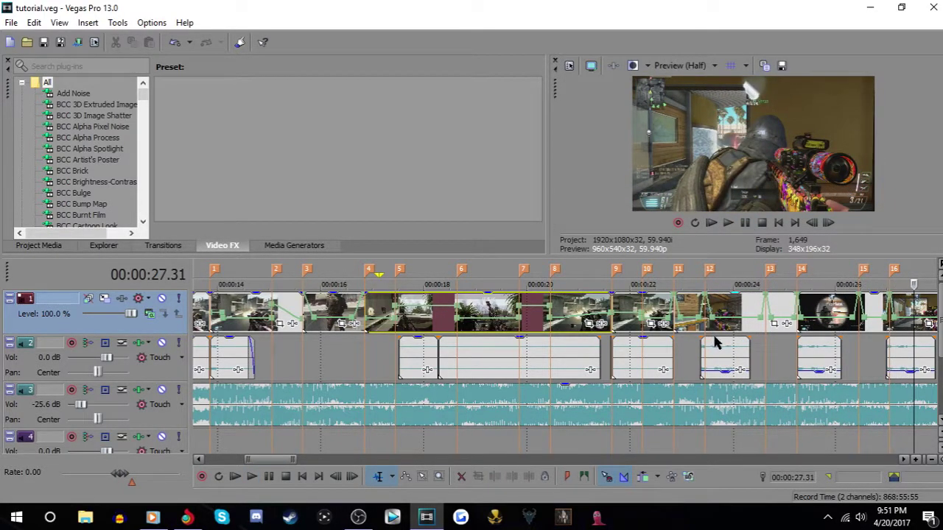
# Try to add fade-outs to the selected gunshot events from marker 12 to marker 19 at once
pyautogui.click(746, 347)
pyautogui.scroll(-3, 676, 356)
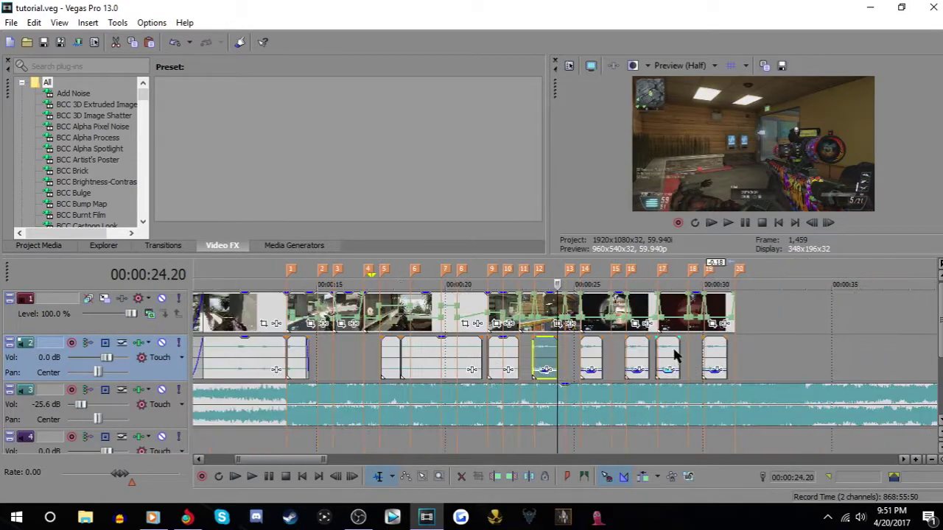
pyautogui.keyDown('shift'); pyautogui.click(722, 359); pyautogui.keyUp('shift')
pyautogui.click(726, 337)
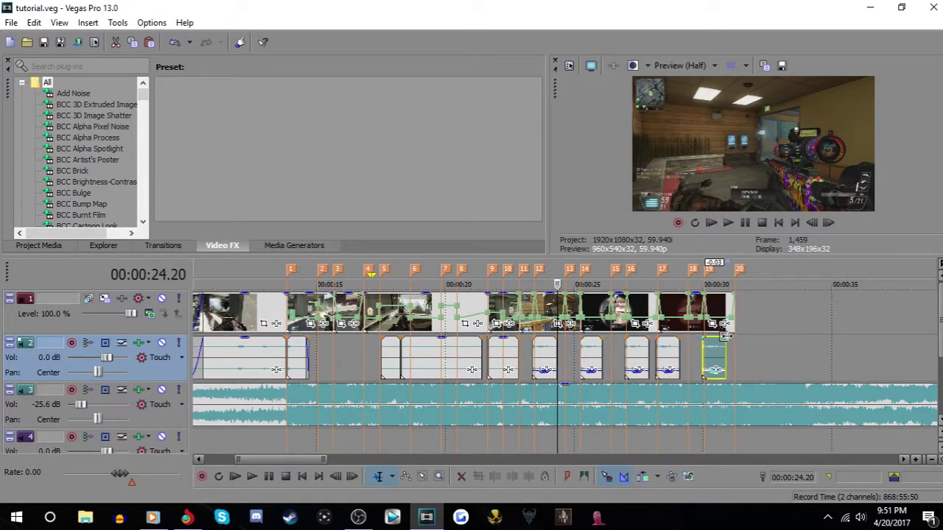
pyautogui.moveTo(726, 337); pyautogui.dragTo(728, 339)
pyautogui.click(551, 359)
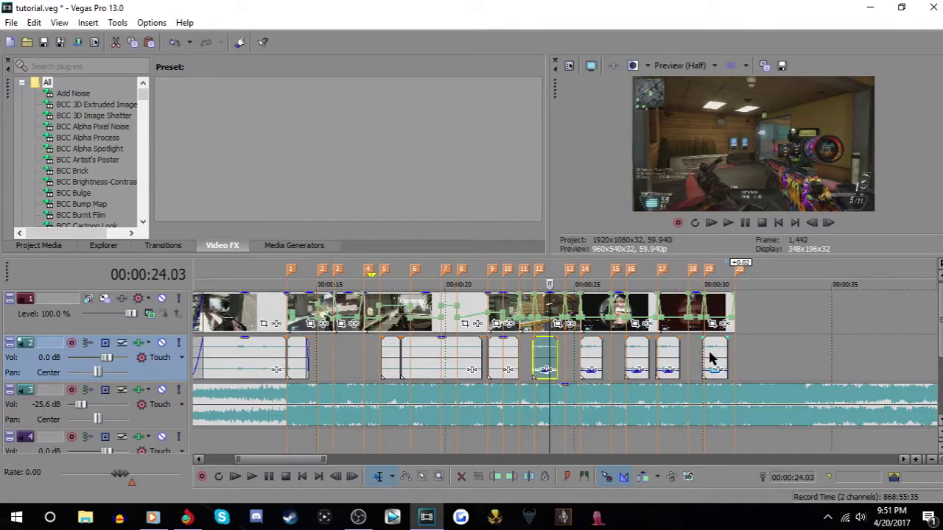
pyautogui.keyDown('shift'); pyautogui.click(712, 360); pyautogui.keyUp('shift')
pyautogui.scroll(3, 576, 351)
pyautogui.moveTo(573, 338); pyautogui.dragTo(577, 337)
pyautogui.scroll(-5, 678, 378)
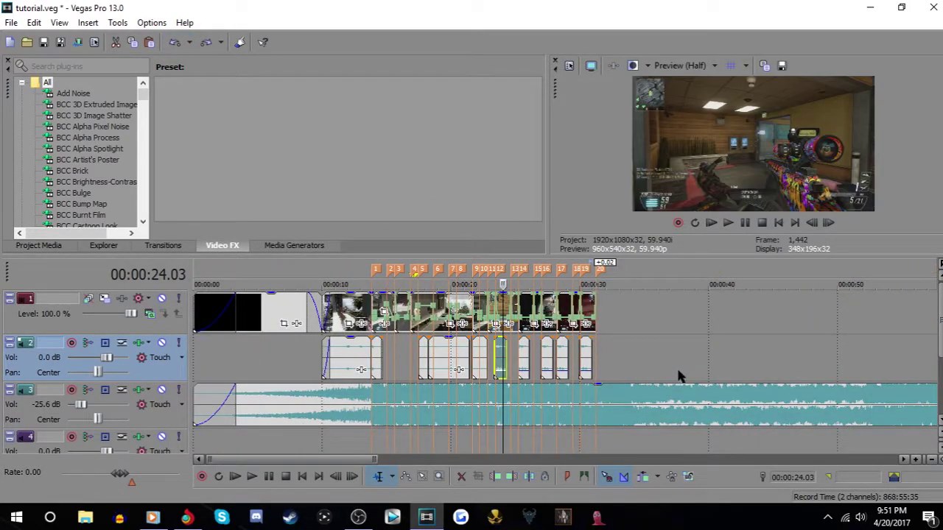
# Add short fade-outs to the gunshot events at markers 12, 14, 16, 17 and 19 and check them in playback
pyautogui.scroll(6, 587, 363)
pyautogui.moveTo(615, 368)
pyautogui.mouseDown()
pyautogui.moveTo(598, 371)
pyautogui.moveTo(618, 371)
pyautogui.mouseUp()
pyautogui.scroll(-5, 660, 358)
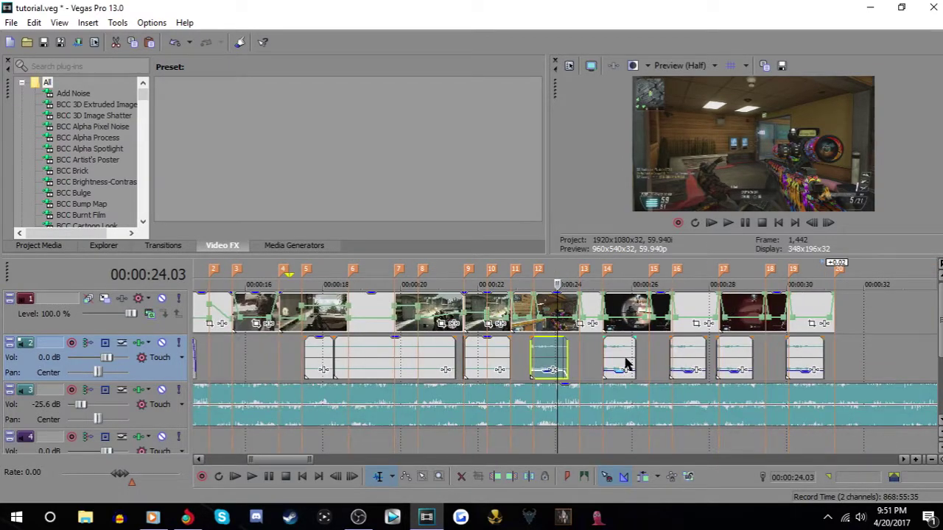
pyautogui.click(626, 364)
pyautogui.scroll(4, 643, 365)
pyautogui.scroll(-4, 793, 367)
pyautogui.keyDown('shift'); pyautogui.click(793, 363); pyautogui.keyUp('shift')
pyautogui.scroll(5, 708, 366)
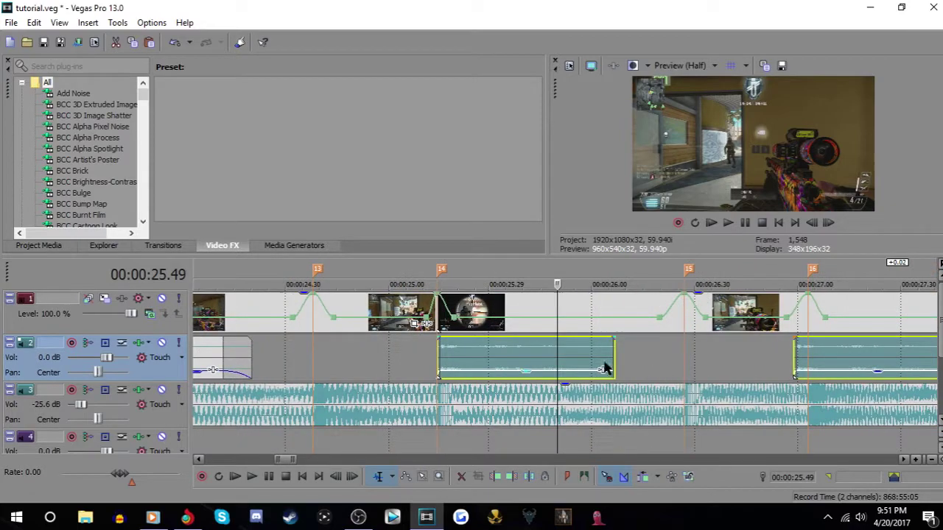
pyautogui.moveTo(615, 369); pyautogui.dragTo(595, 371)
pyautogui.scroll(-4, 608, 378)
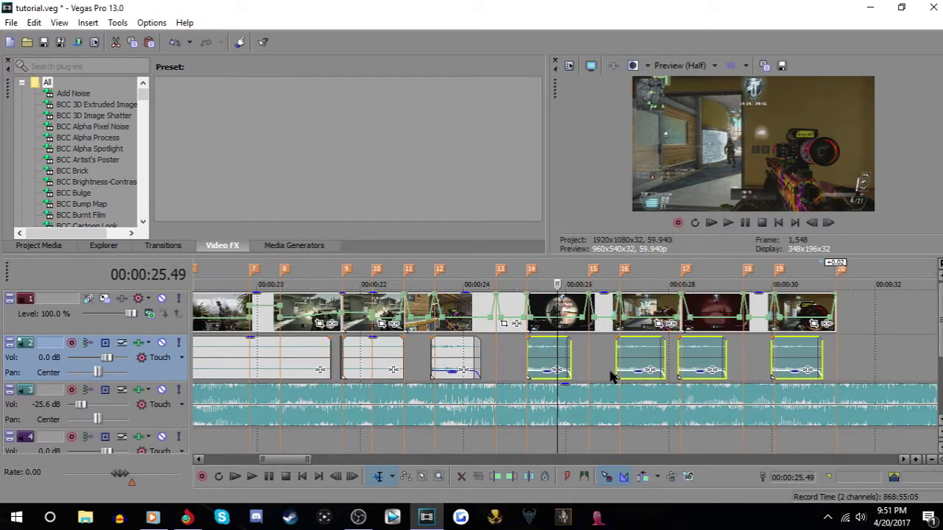
pyautogui.click(466, 358)
pyautogui.press('space')
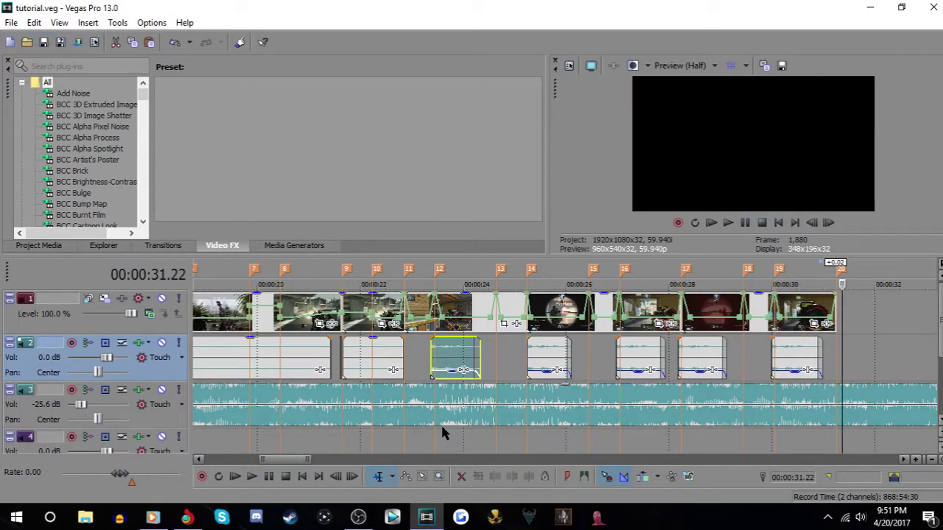
# Delete the empty audio track 4 below the music
pyautogui.click(143, 437)
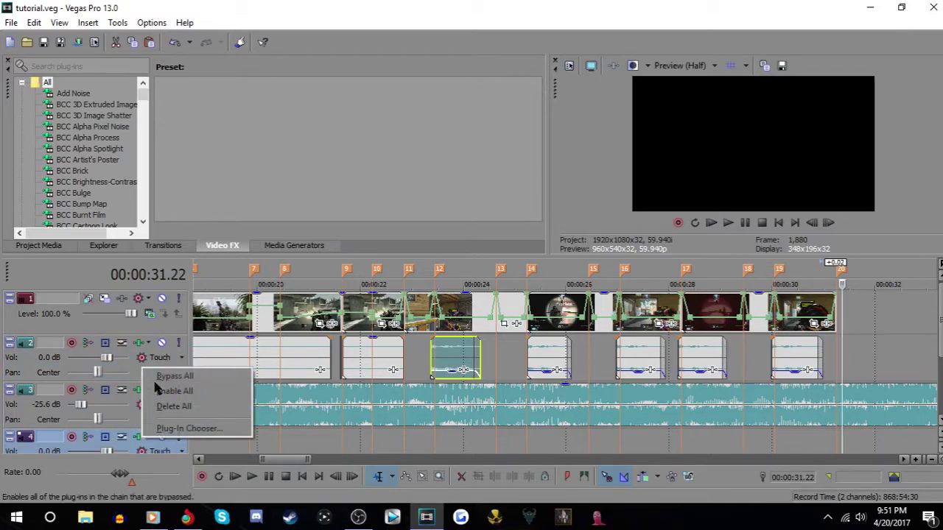
pyautogui.click(176, 407)
pyautogui.rightClick(147, 429)
pyautogui.click(212, 185)
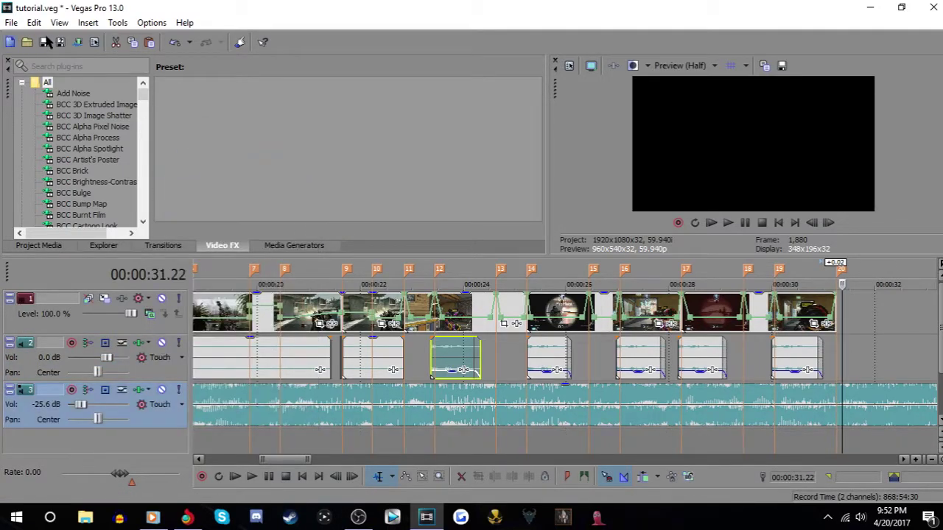
pyautogui.click(542, 322)
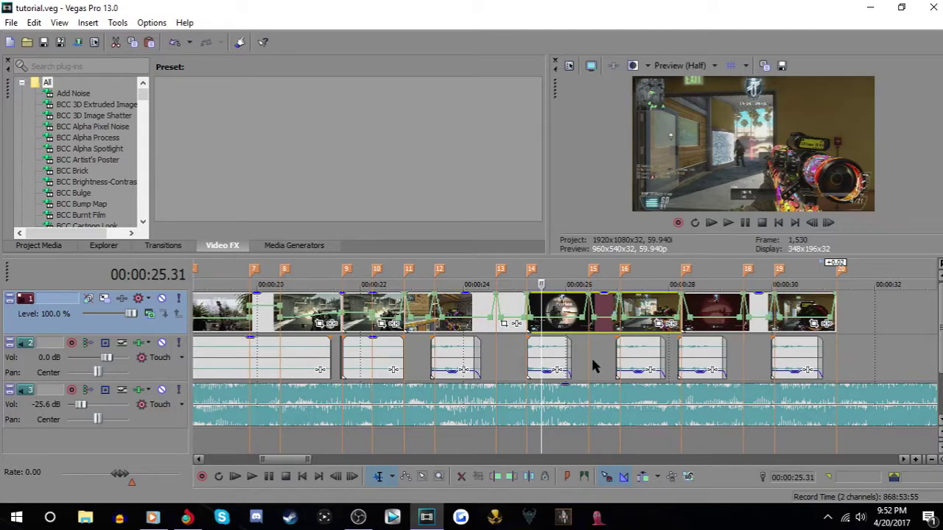
# Delete all the gunshot events on track 2 from marker 12 to marker 19
pyautogui.click(447, 358)
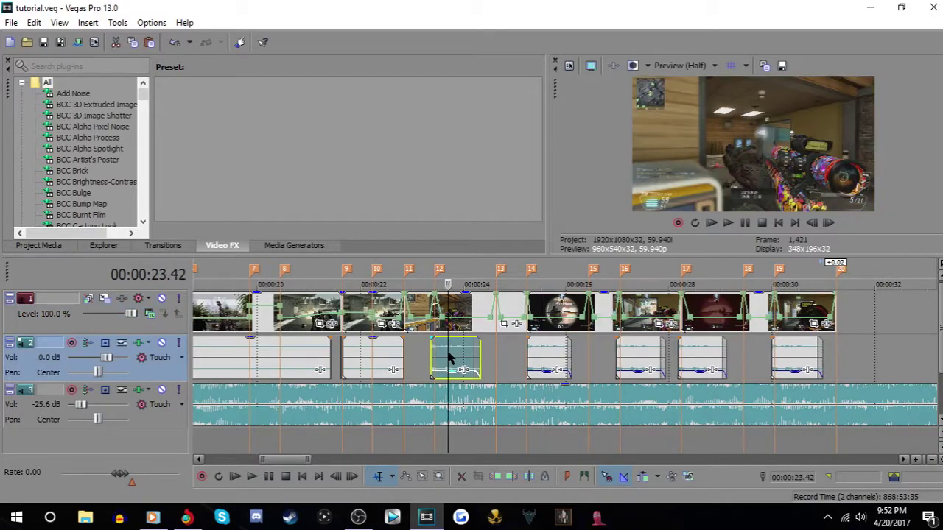
pyautogui.keyDown('shift'); pyautogui.click(792, 363); pyautogui.keyUp('shift')
pyautogui.rightClick(794, 361)
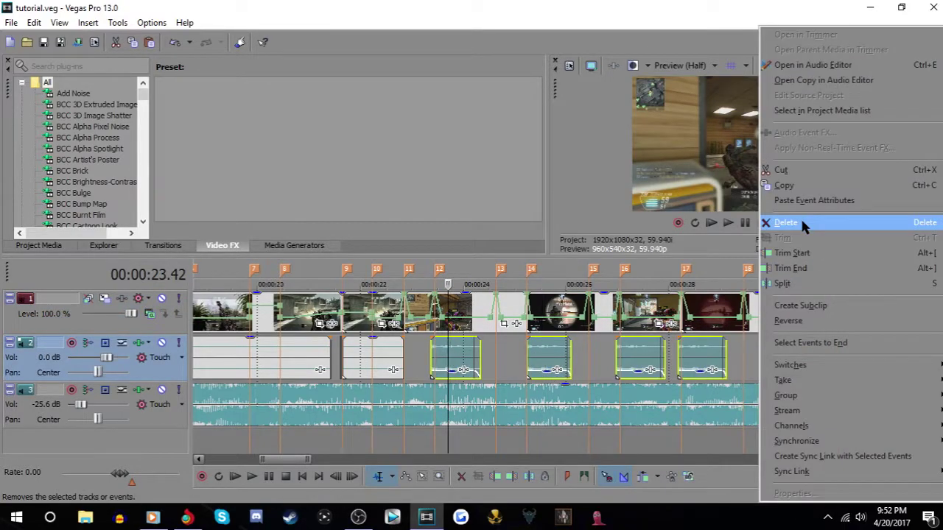
pyautogui.click(800, 217)
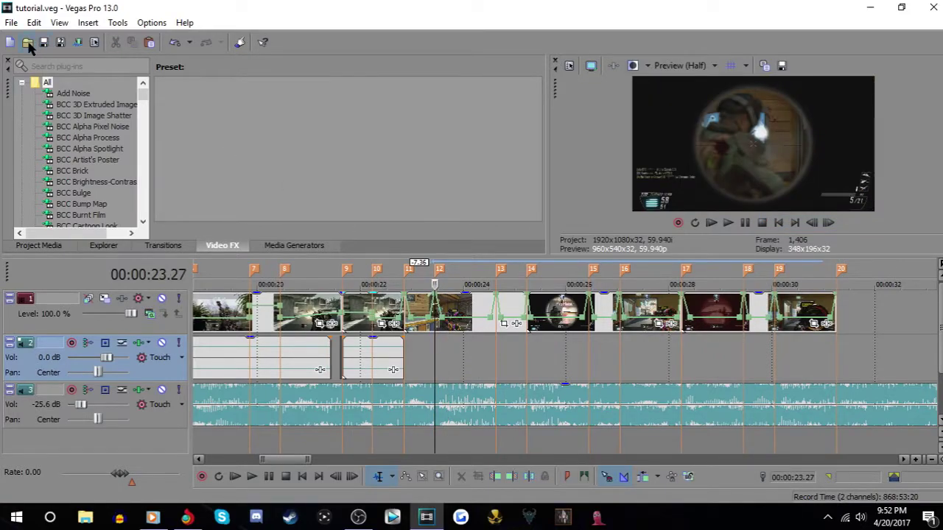
# Insert the "Ballista without bolt" sound from the Wolf Edits, Sniper Gun Sounds, BO2 folder at marker 12 and listen to it
pyautogui.click(27, 42)
pyautogui.click(400, 62)
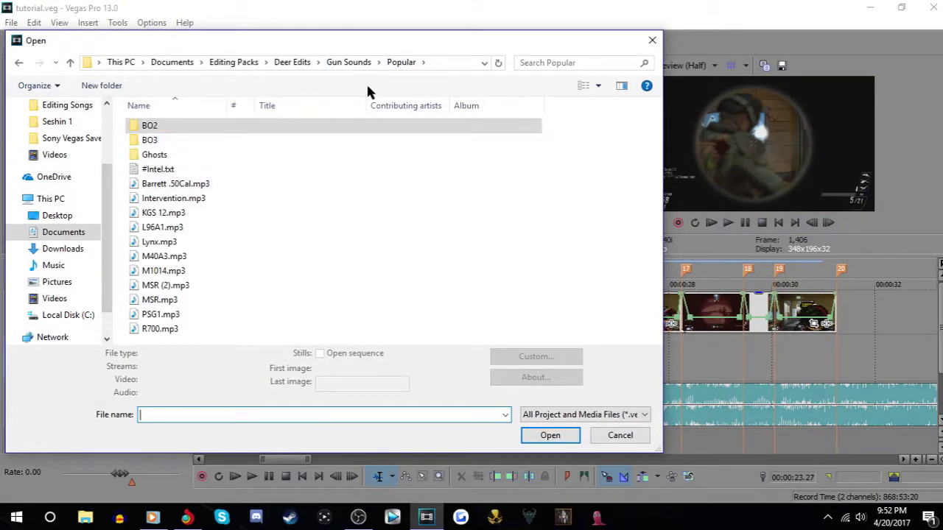
pyautogui.click(349, 63)
pyautogui.click(236, 65)
pyautogui.doubleClick(189, 143)
pyautogui.doubleClick(184, 212)
pyautogui.doubleClick(177, 153)
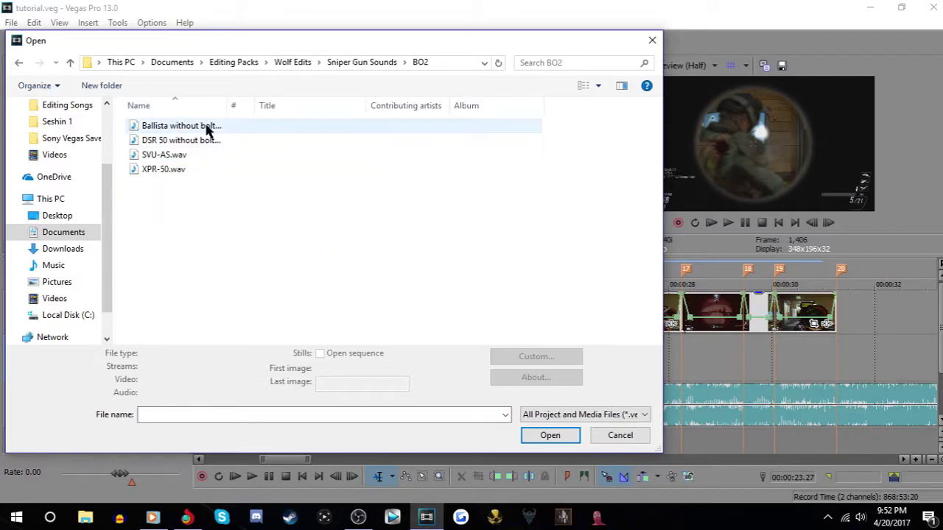
pyautogui.doubleClick(206, 129)
pyautogui.press('space')
pyautogui.press('space')
pyautogui.scroll(3, 498, 361)
# Trim the end of the Ballista gunshot event to marker 13 and copy the event
pyautogui.moveTo(875, 357); pyautogui.dragTo(737, 352)
pyautogui.rightClick(656, 358)
pyautogui.click(696, 185)
pyautogui.click(736, 355)
pyautogui.scroll(8, 543, 353)
pyautogui.moveTo(556, 355); pyautogui.dragTo(398, 357)
pyautogui.scroll(-7, 695, 365)
# Paste the copied gunshot at marker 14 and fit its end to marker 15
pyautogui.click(682, 359)
pyautogui.scroll(3, 683, 359)
pyautogui.hotkey('ctrl', 'v')
pyautogui.scroll(-5, 557, 354)
pyautogui.moveTo(556, 352)
pyautogui.mouseDown()
pyautogui.moveTo(548, 352)
pyautogui.moveTo(557, 352)
pyautogui.mouseUp()
# Paste the gunshot at marker 16 and trim its end to marker 17
pyautogui.scroll(3, 598, 349)
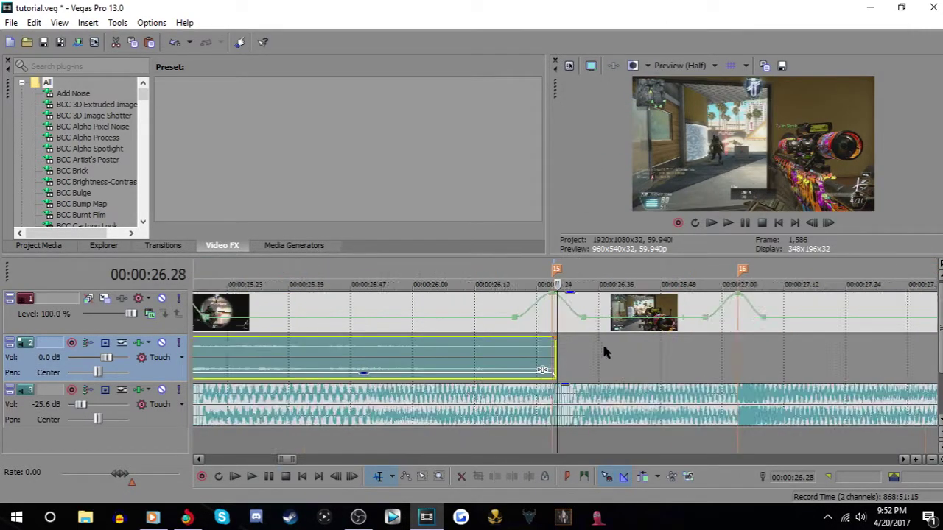
pyautogui.click(733, 353)
pyautogui.scroll(3, 701, 356)
pyautogui.hotkey('ctrl', 'v')
pyautogui.scroll(-5, 601, 344)
pyautogui.scroll(6, 560, 354)
pyautogui.moveTo(553, 355); pyautogui.dragTo(504, 355)
# Paste the gunshot at marker 17 and trim its end to marker 18
pyautogui.click(512, 356)
pyautogui.click(499, 341)
pyautogui.hotkey('ctrl', 'v')
pyautogui.scroll(-5, 516, 334)
pyautogui.click(517, 351)
pyautogui.scroll(7, 615, 349)
pyautogui.moveTo(589, 357); pyautogui.dragTo(558, 356)
pyautogui.scroll(-4, 632, 367)
pyautogui.scroll(-4, 635, 372)
# Paste the gunshot at marker 19 on the gunshot track
pyautogui.click(642, 361)
pyautogui.scroll(5, 651, 361)
pyautogui.scroll(-4, 656, 361)
pyautogui.click(741, 360)
pyautogui.scroll(5, 741, 361)
pyautogui.rightClick(543, 363)
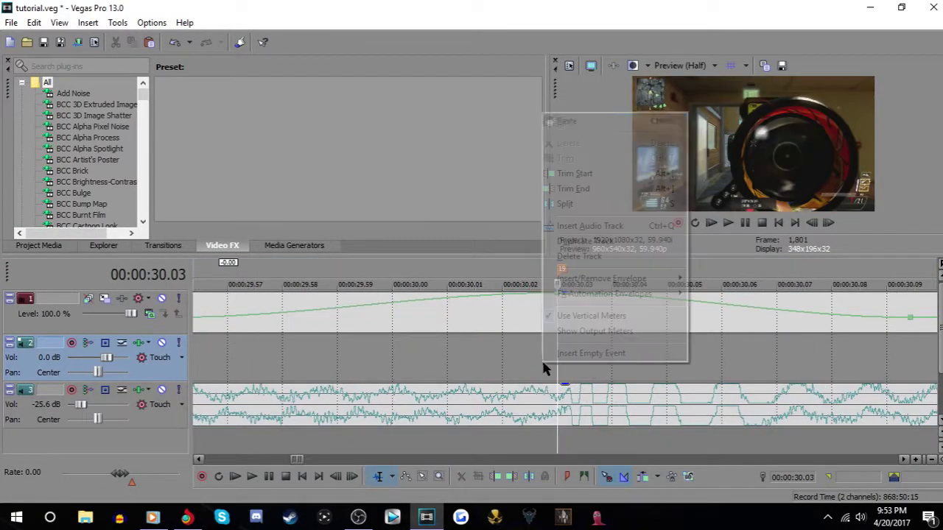
pyautogui.click(569, 122)
pyautogui.click(443, 350)
pyautogui.scroll(-5, 522, 347)
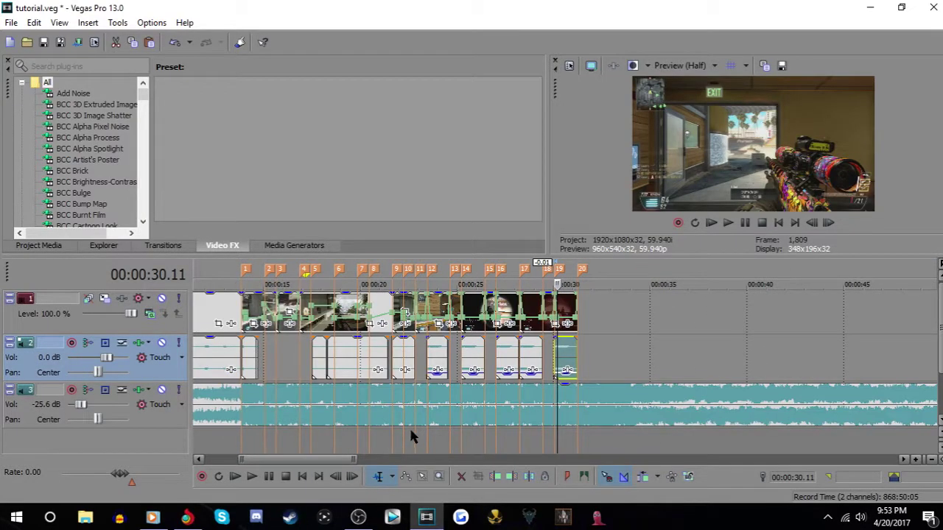
# Play the montage from marker 12 to the end to check the Ballista gunshots
pyautogui.click(426, 442)
pyautogui.press('space')
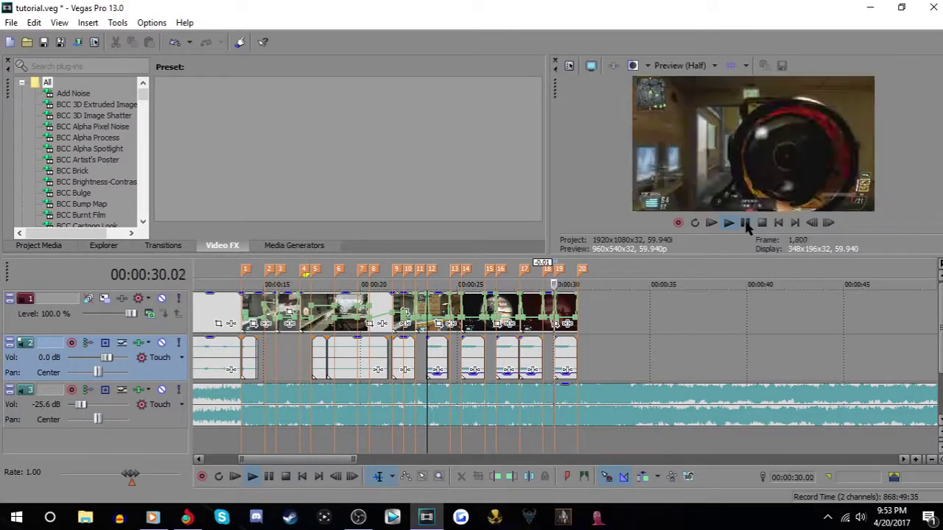
pyautogui.click(745, 224)
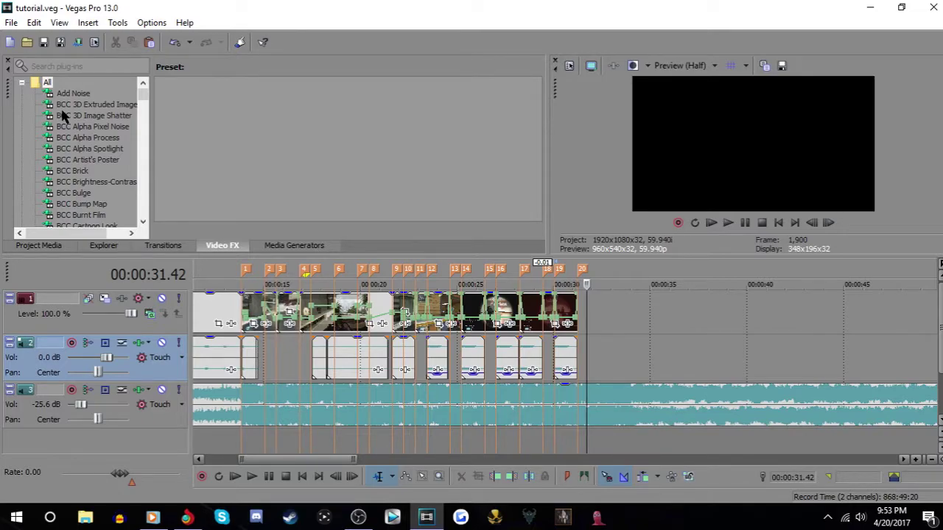
# Search the video effects for "magic" and show the presets of Magic Bullet Looks
pyautogui.scroll(-4, 365, 330)
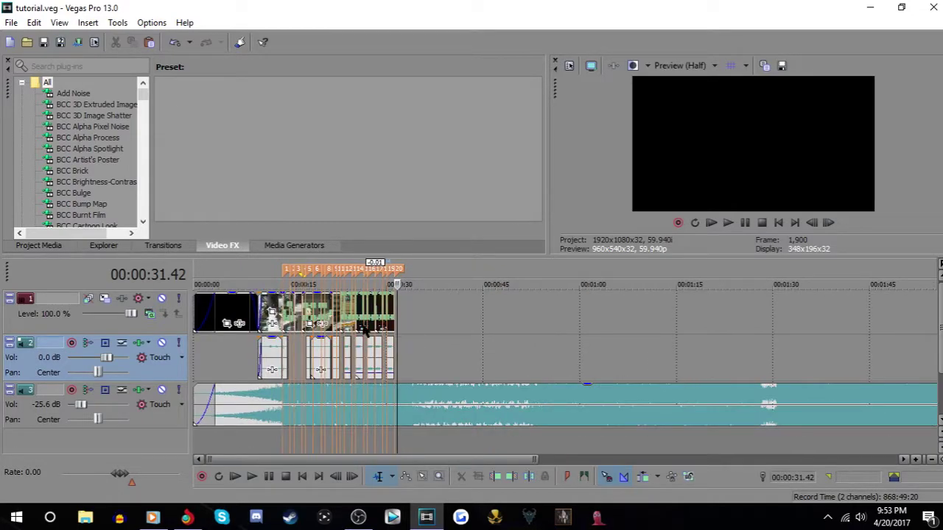
pyautogui.click(274, 305)
pyautogui.scroll(4, 276, 309)
pyautogui.click(558, 310)
pyautogui.scroll(-3, 553, 309)
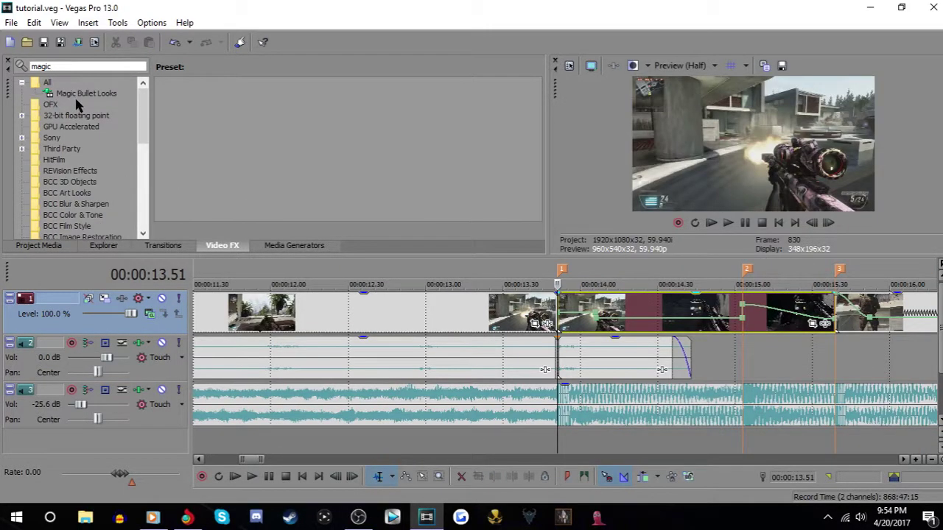
pyautogui.click(79, 94)
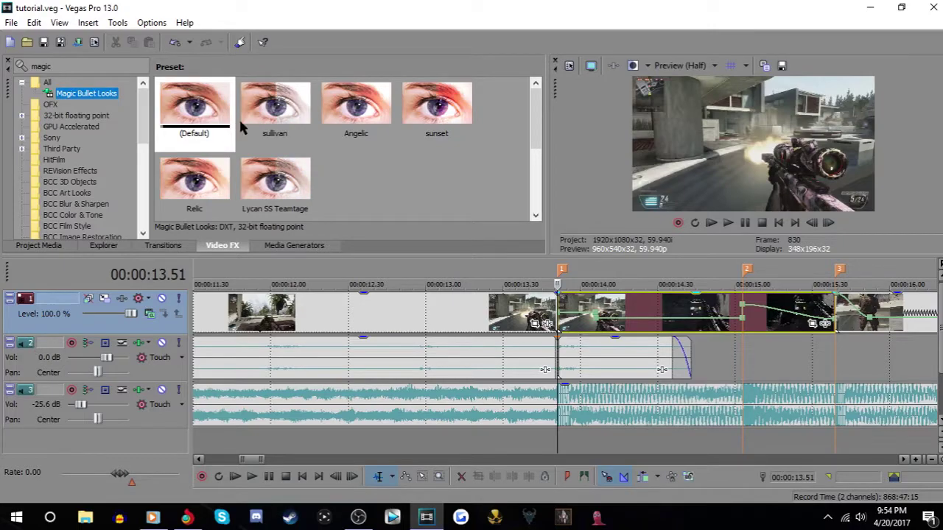
# Apply the default Magic Bullet Looks preset to the first gameplay clip, just before marker 1
pyautogui.click(362, 317)
pyautogui.scroll(-6, 362, 317)
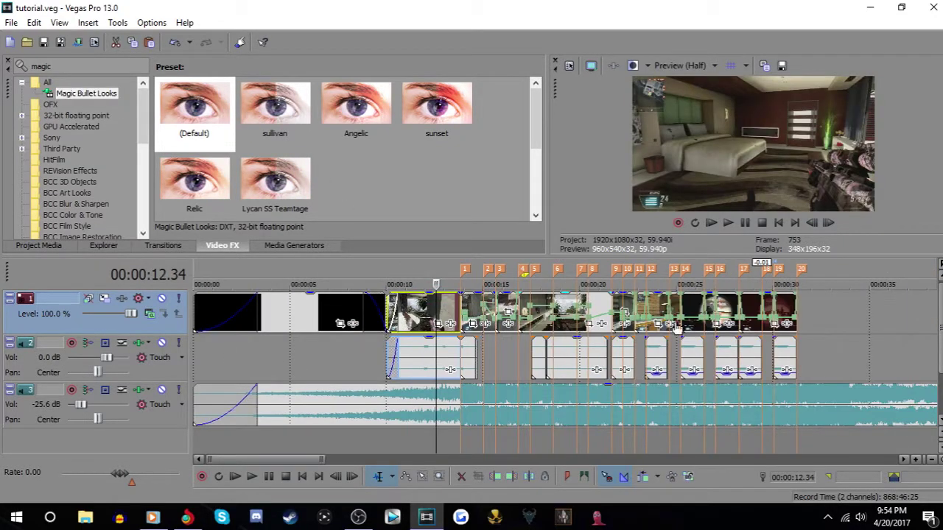
pyautogui.keyDown('shift'); pyautogui.click(786, 311); pyautogui.keyUp('shift')
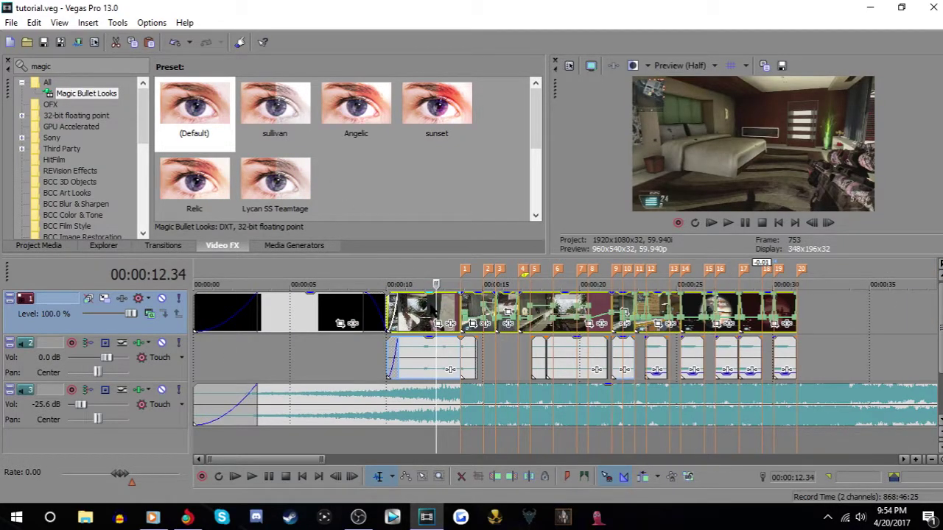
pyautogui.click(431, 316)
pyautogui.moveTo(210, 98); pyautogui.dragTo(373, 228)
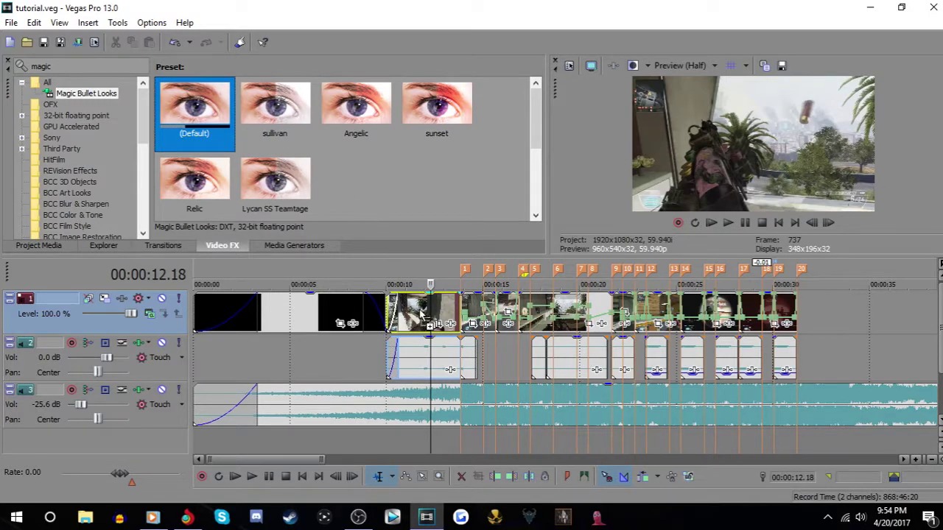
pyautogui.moveTo(424, 314); pyautogui.dragTo(423, 315)
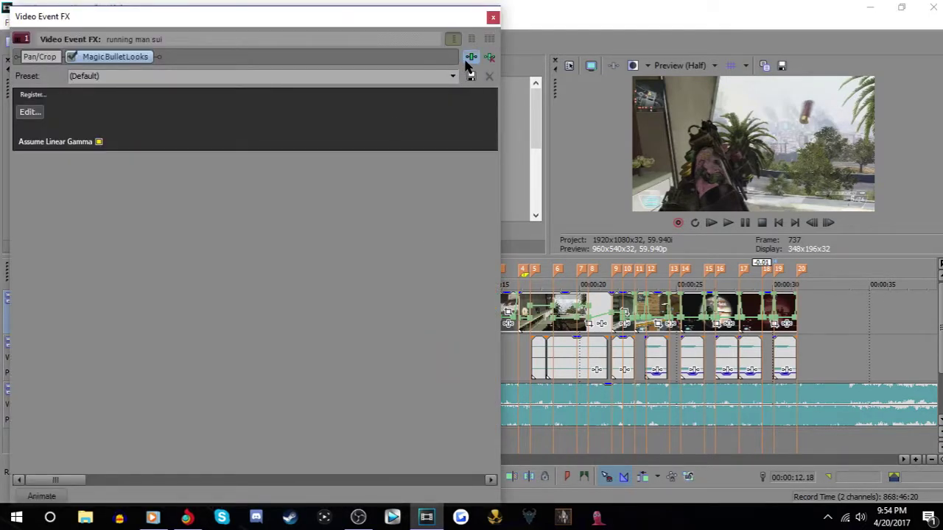
# Edit the clip's Magic Bullet Looks effect, compare looks in the CC pack and apply the 1HC look
pyautogui.click(466, 59)
pyautogui.click(743, 60)
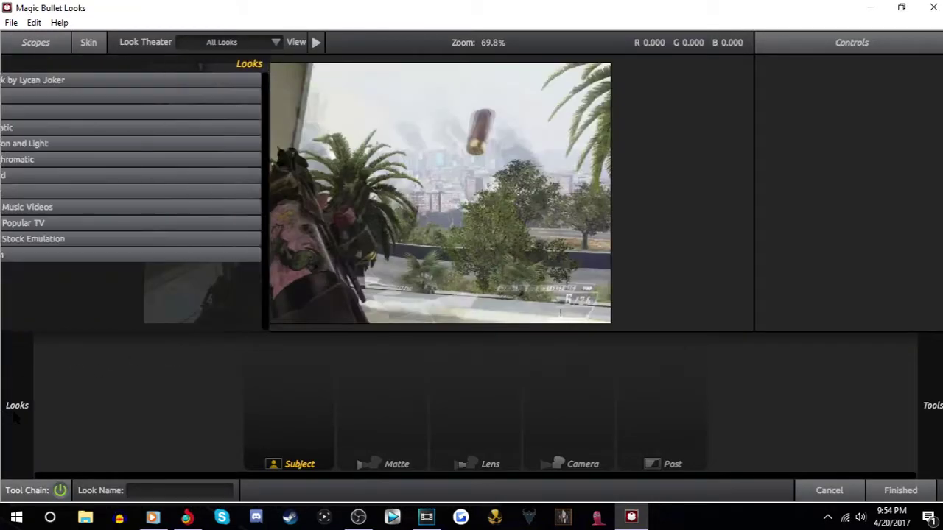
pyautogui.click(12, 80)
pyautogui.click(158, 118)
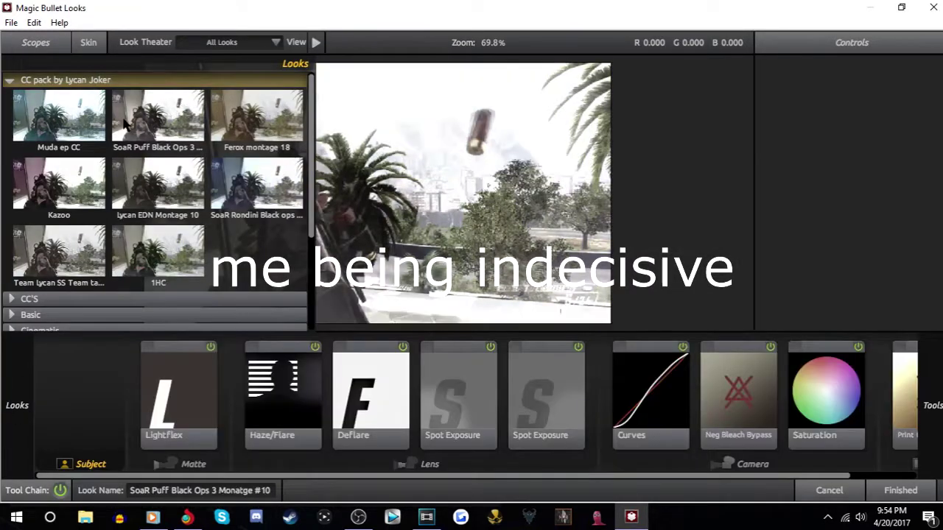
pyautogui.click(257, 185)
pyautogui.click(158, 184)
pyautogui.click(158, 249)
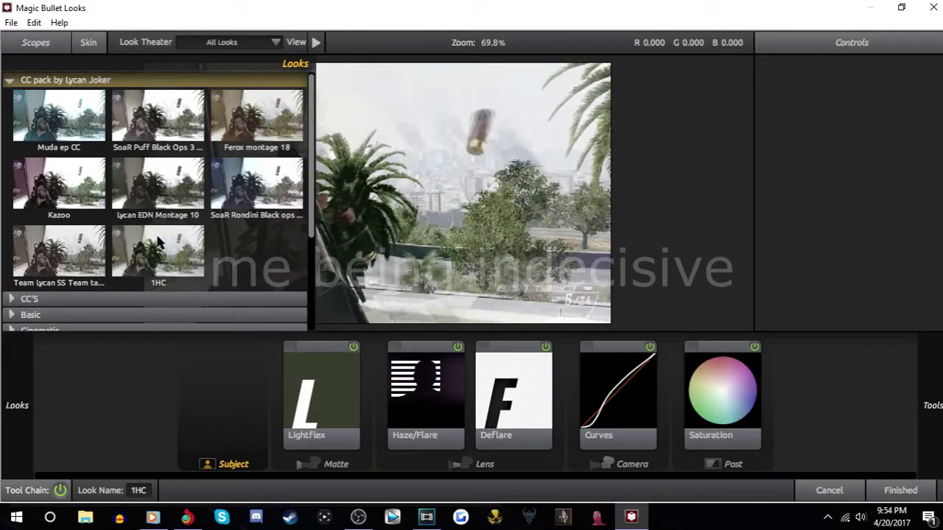
pyautogui.click(901, 498)
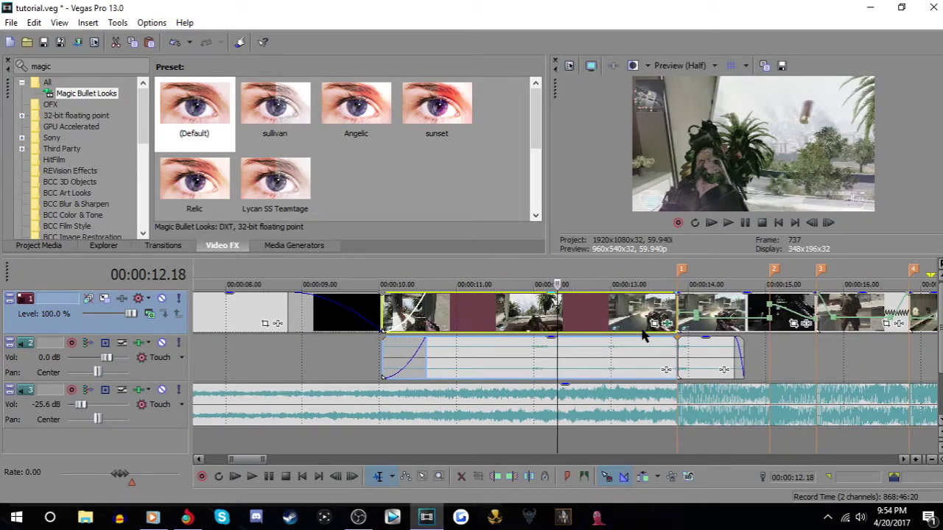
# Save the clip's Magic Bullet Looks settings as a preset named 1HC
pyautogui.click(654, 327)
pyautogui.click(117, 57)
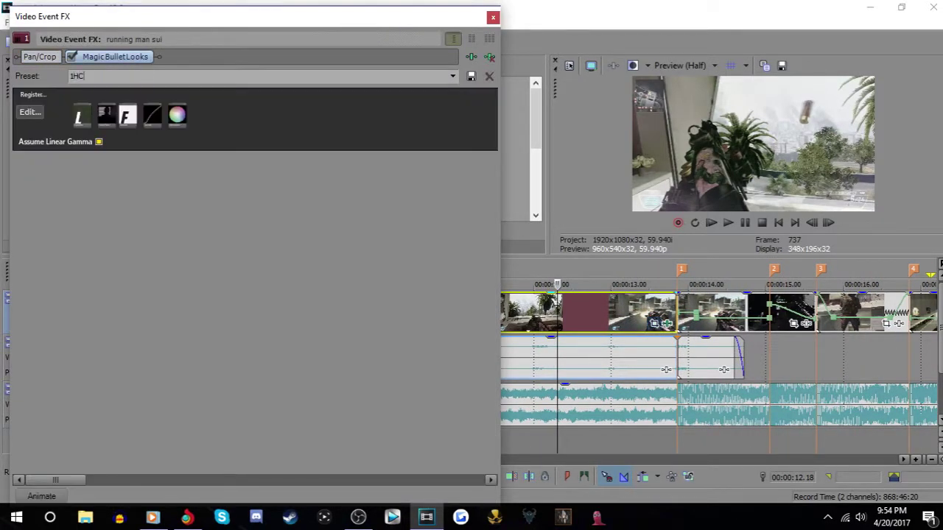
pyautogui.click(492, 17)
pyautogui.click(81, 94)
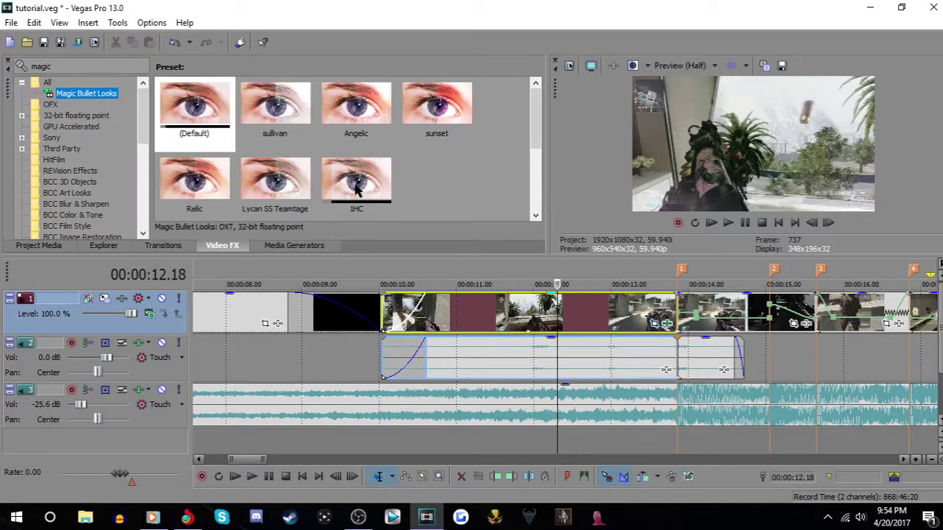
# Apply the 1HC Magic Bullet Looks preset to all gameplay clips from marker 1 to the end of the montage
pyautogui.click(357, 190)
pyautogui.scroll(-1, 649, 304)
pyautogui.click(629, 307)
pyautogui.scroll(-1, 627, 308)
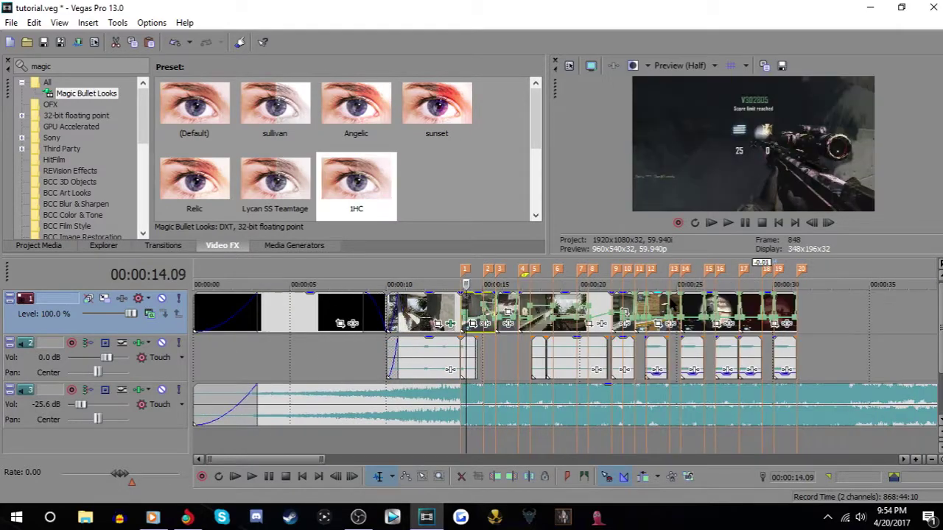
pyautogui.keyDown('shift'); pyautogui.click(773, 310); pyautogui.keyUp('shift')
pyautogui.moveTo(357, 184)
pyautogui.mouseDown()
pyautogui.moveTo(496, 298)
pyautogui.moveTo(476, 304)
pyautogui.mouseUp()
pyautogui.click(493, 18)
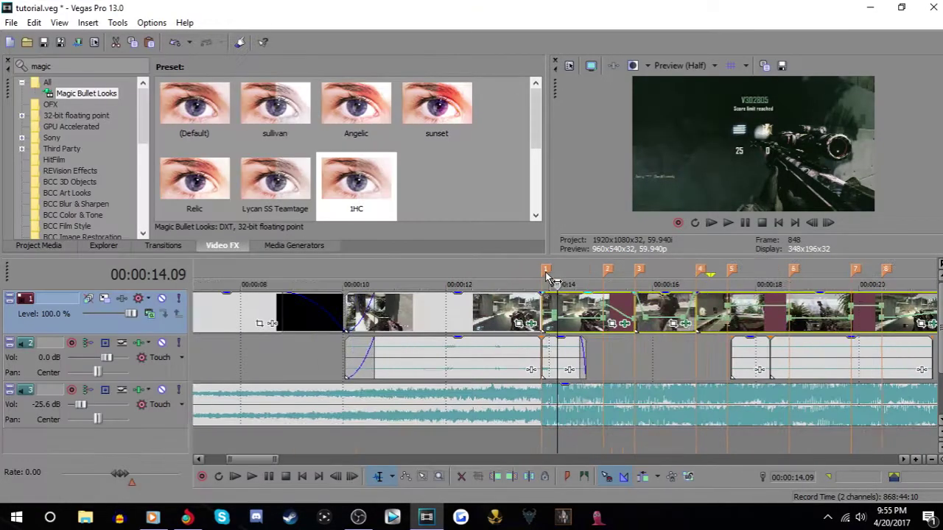
# Examine the color look on the individual gameplay clips between markers 3 and 13
pyautogui.click(665, 313)
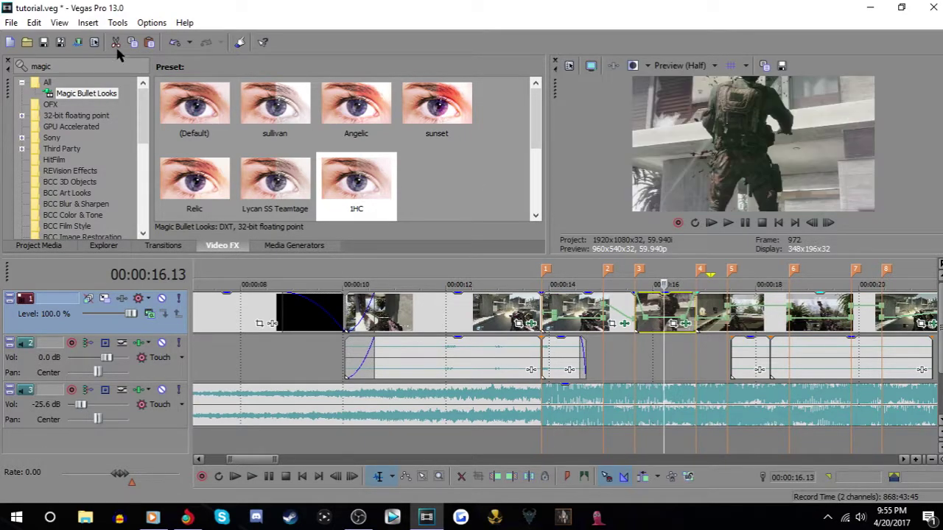
pyautogui.click(742, 308)
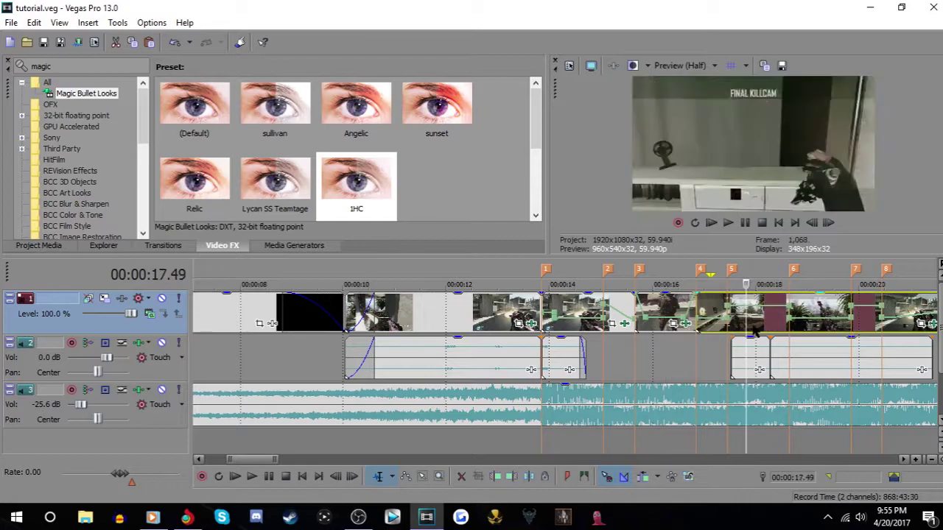
pyautogui.scroll(-3, 729, 324)
pyautogui.click(656, 308)
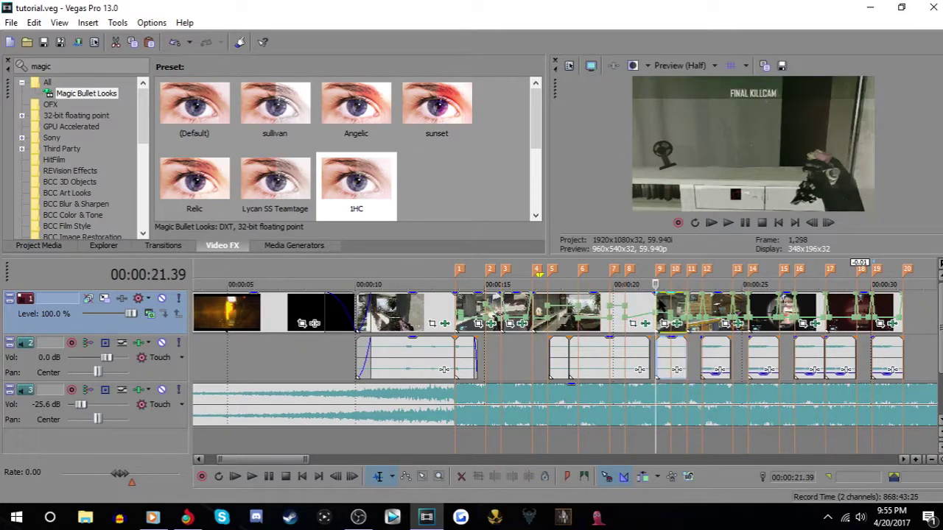
pyautogui.click(710, 307)
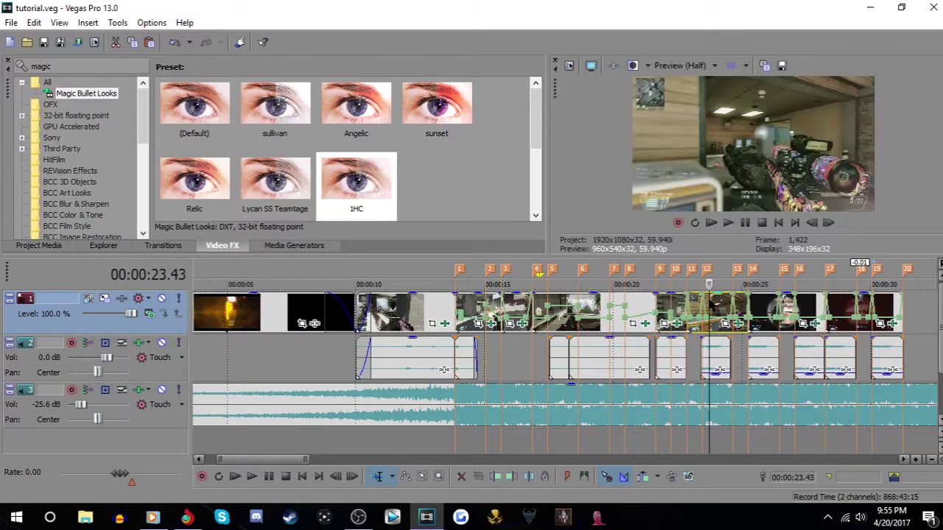
pyautogui.click(667, 307)
pyautogui.scroll(2, 666, 306)
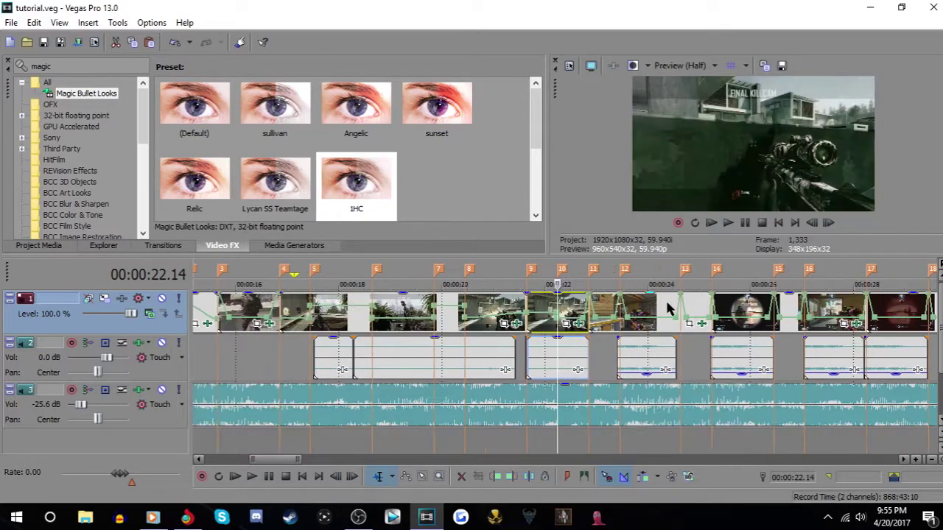
pyautogui.scroll(-3, 670, 306)
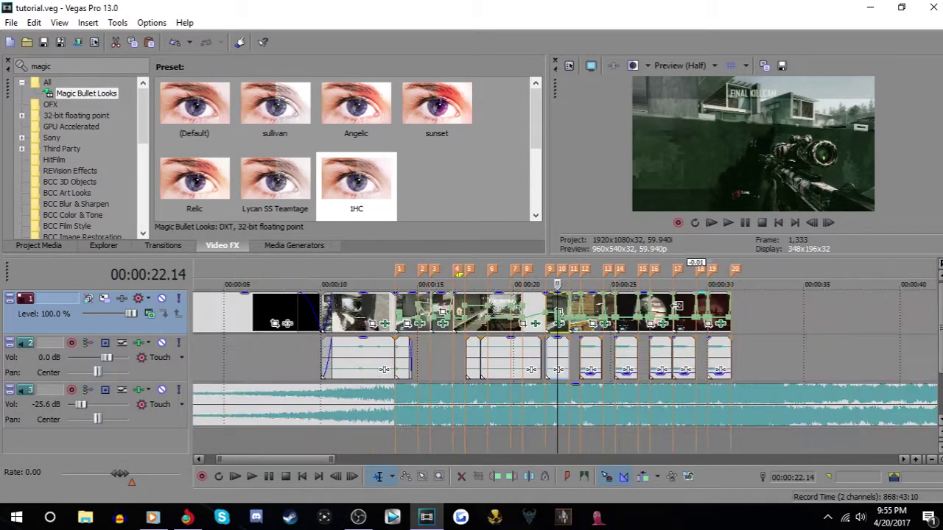
# Search the video effects for "rsmb" and apply the RSMB preset "zux oz boii sniping" to all gameplay clips on track 1
pyautogui.click(368, 310)
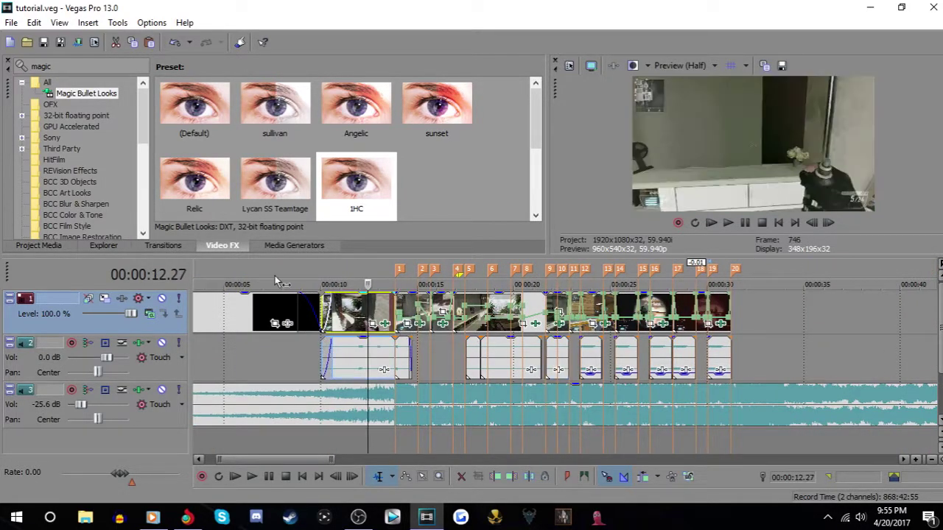
pyautogui.click(92, 67)
pyautogui.write('rsmb')
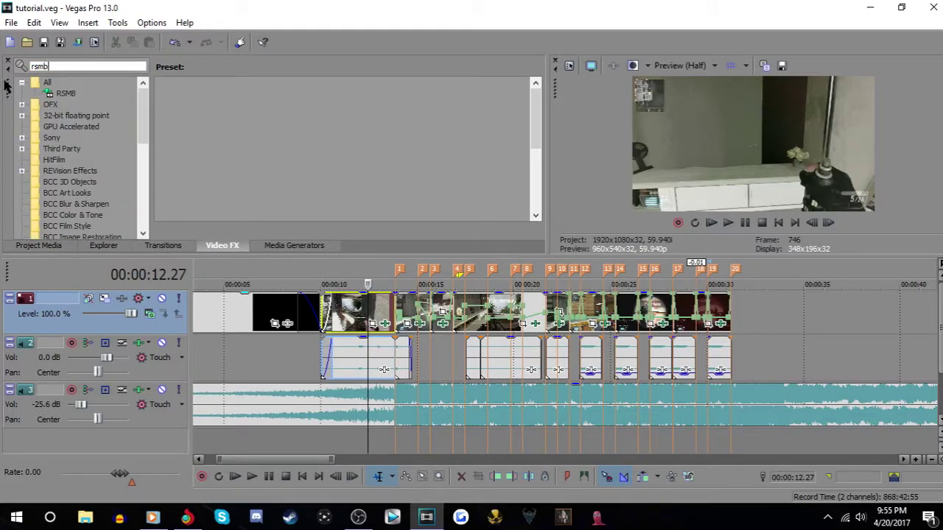
pyautogui.click(66, 93)
pyautogui.moveTo(275, 110); pyautogui.dragTo(415, 229)
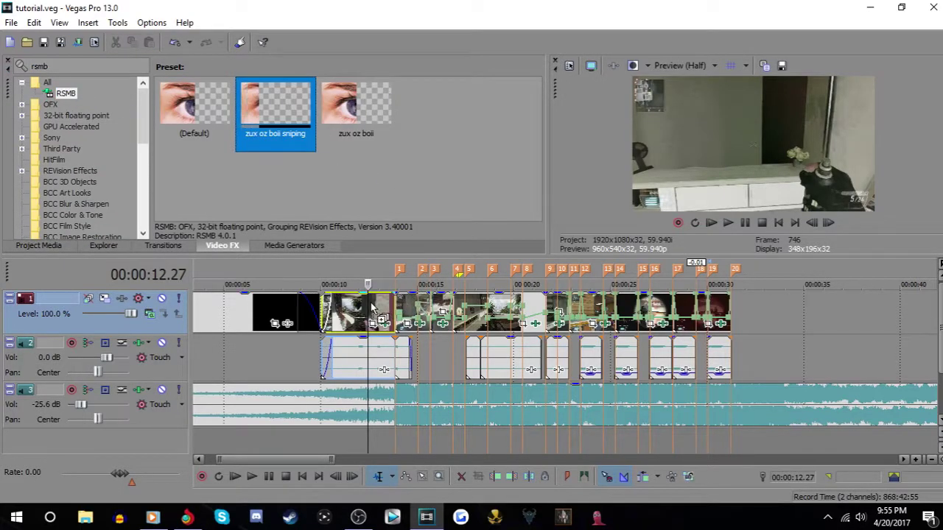
pyautogui.moveTo(274, 103); pyautogui.dragTo(645, 329)
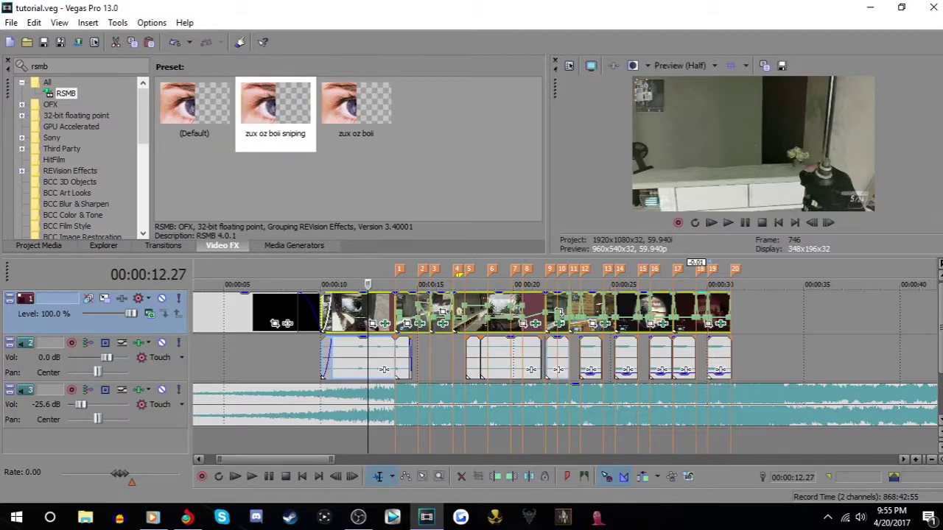
pyautogui.moveTo(278, 91); pyautogui.dragTo(375, 319)
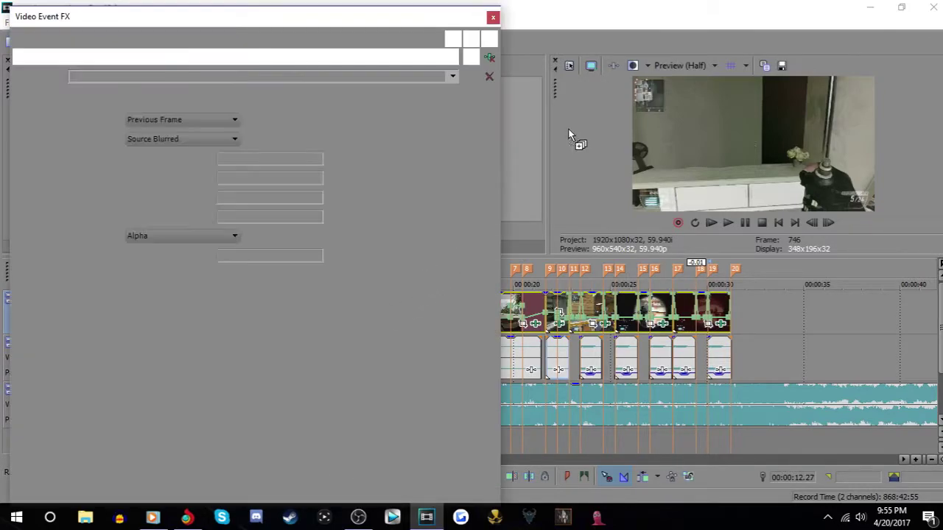
pyautogui.click(497, 16)
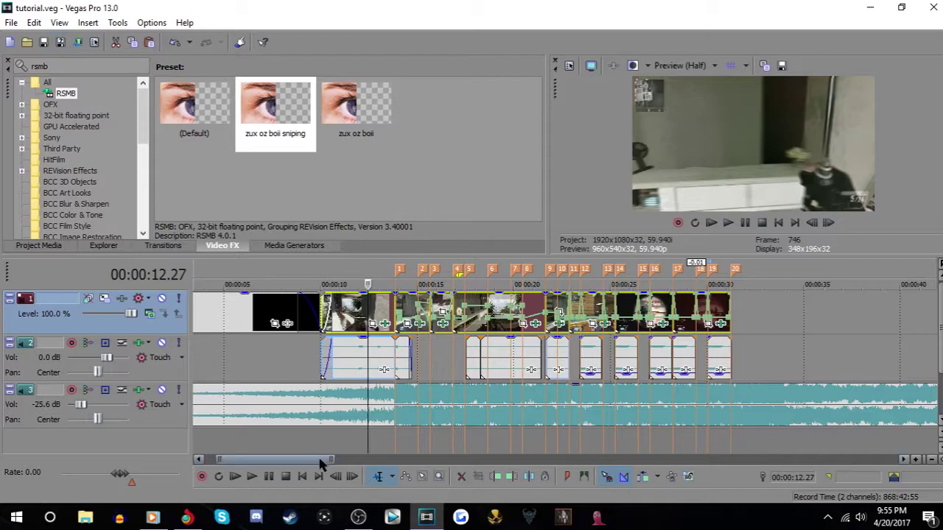
# Insert a new video track above the gameplay track, with the cursor at the start of the first gameplay clip
pyautogui.click(319, 432)
pyautogui.rightClick(321, 432)
pyautogui.click(366, 407)
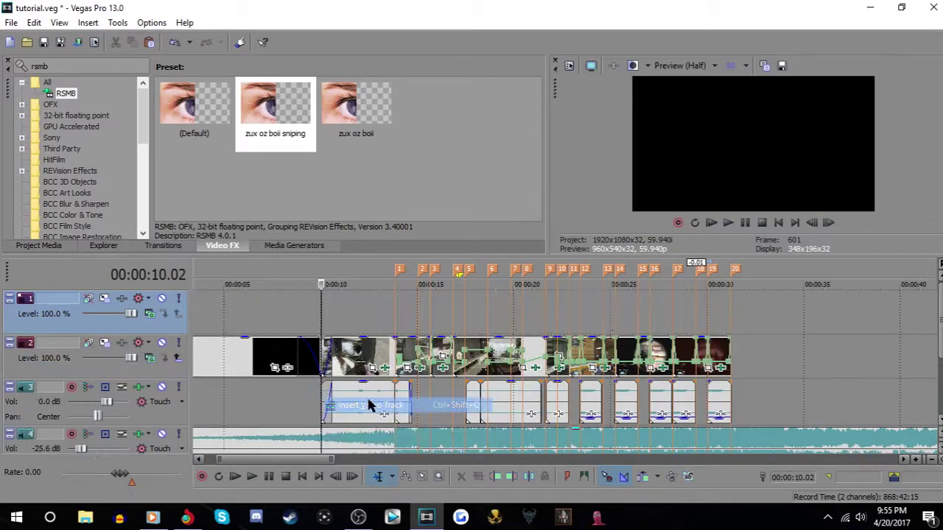
# Insert a text media event on the new top track at the cursor and enter the text "tutorial"
pyautogui.rightClick(337, 324)
pyautogui.click(372, 306)
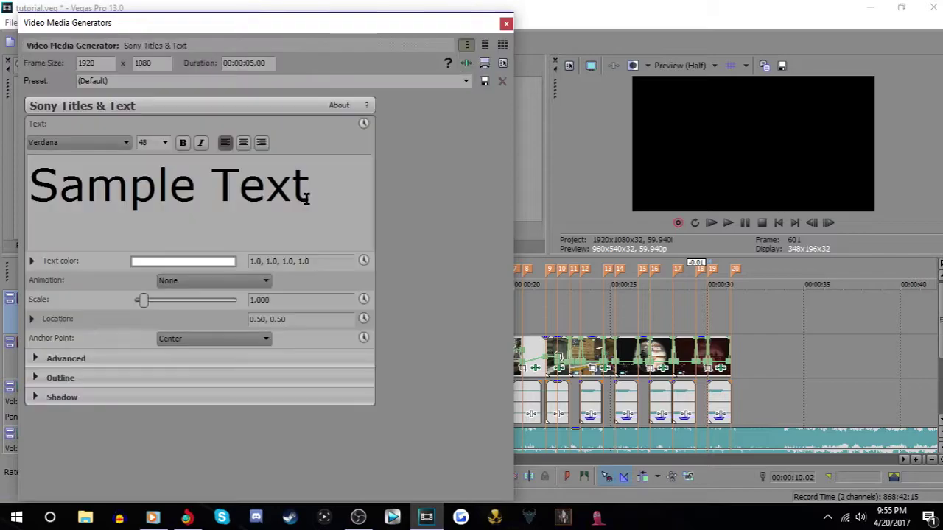
pyautogui.write('tutorial')
# Browse the fonts for the whole title text and set it to PMingLiU-ExtB
pyautogui.hotkey('ctrl', 'a')
pyautogui.click(126, 142)
pyautogui.click(72, 190)
pyautogui.press('Up')
pyautogui.press('Up')
pyautogui.press('Up')
pyautogui.press('Up')
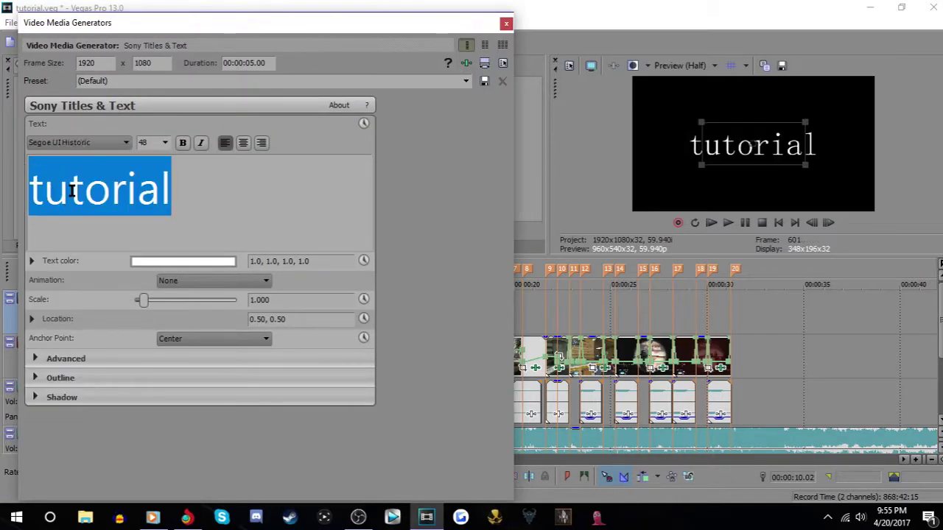
pyautogui.press('Up')
pyautogui.press('Up')
pyautogui.press('Up')
pyautogui.press('Up')
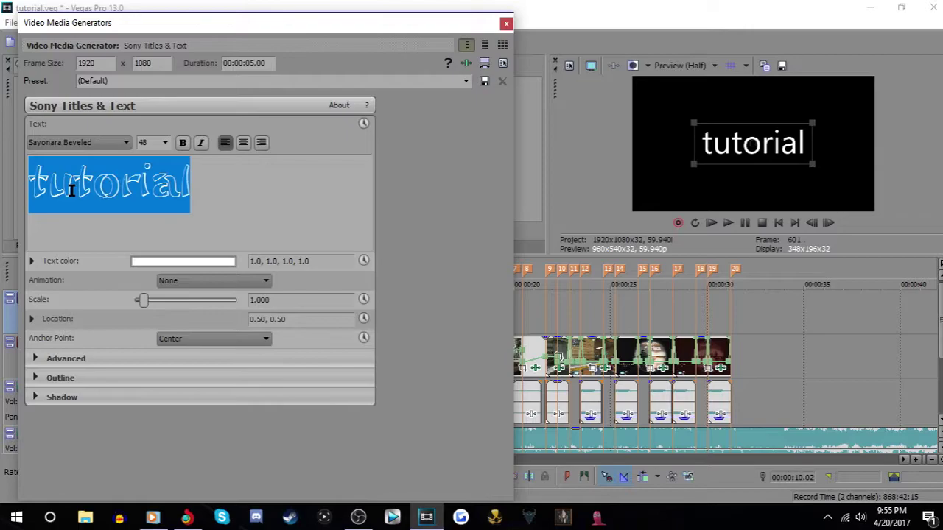
pyautogui.press('Up')
pyautogui.press('Up')
pyautogui.press('Up')
pyautogui.press('Up')
pyautogui.press('Up')
pyautogui.press('Up')
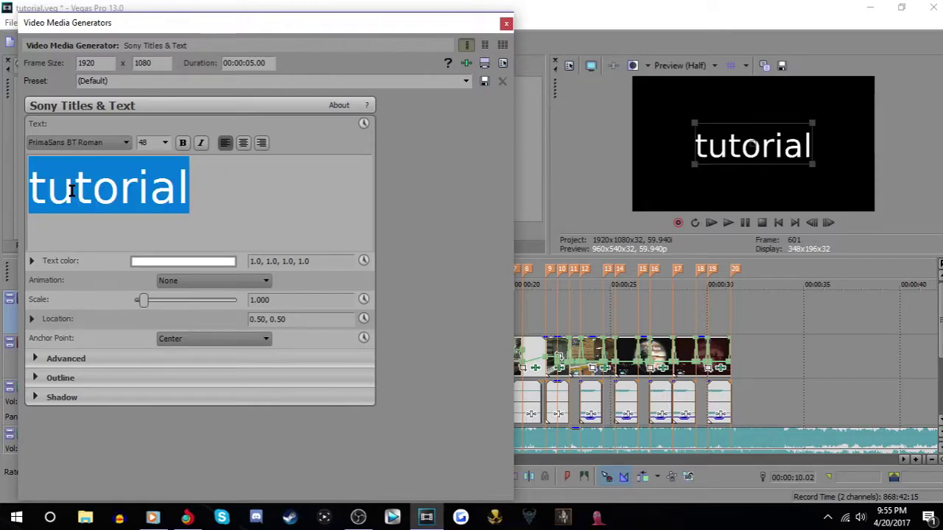
pyautogui.press('Up')
pyautogui.press('Up')
pyautogui.press('Up')
pyautogui.press('Up')
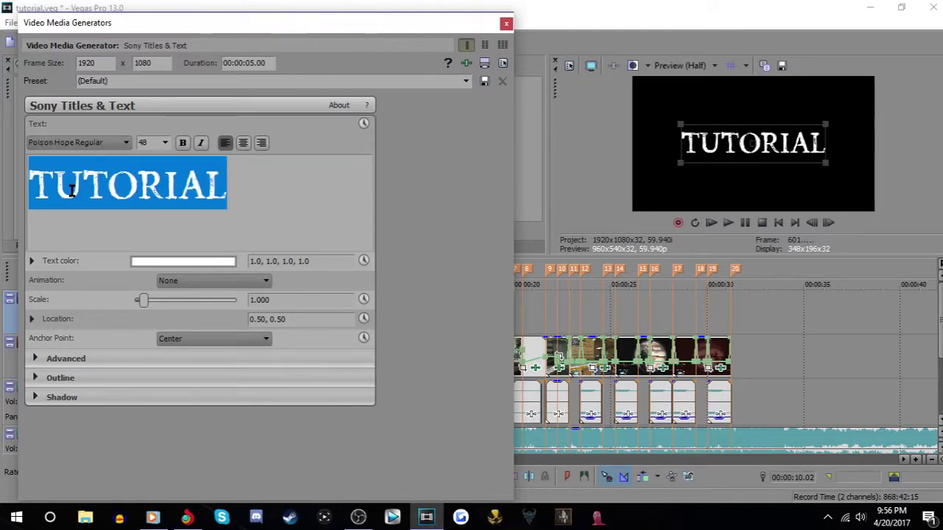
# Set the title text to size 24 with centered alignment, and shorten its event to about 3 seconds
pyautogui.click(165, 143)
pyautogui.click(161, 229)
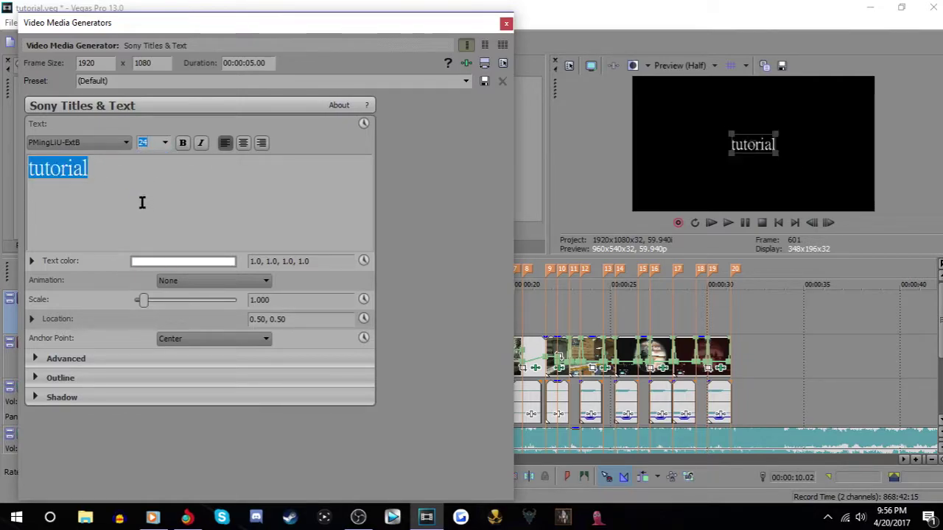
pyautogui.click(244, 143)
pyautogui.click(506, 25)
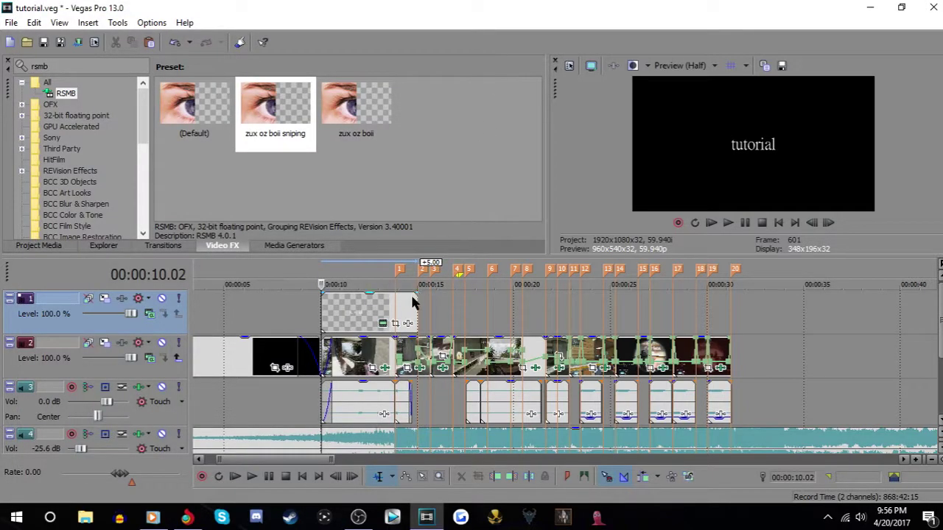
pyautogui.moveTo(413, 309); pyautogui.dragTo(375, 310)
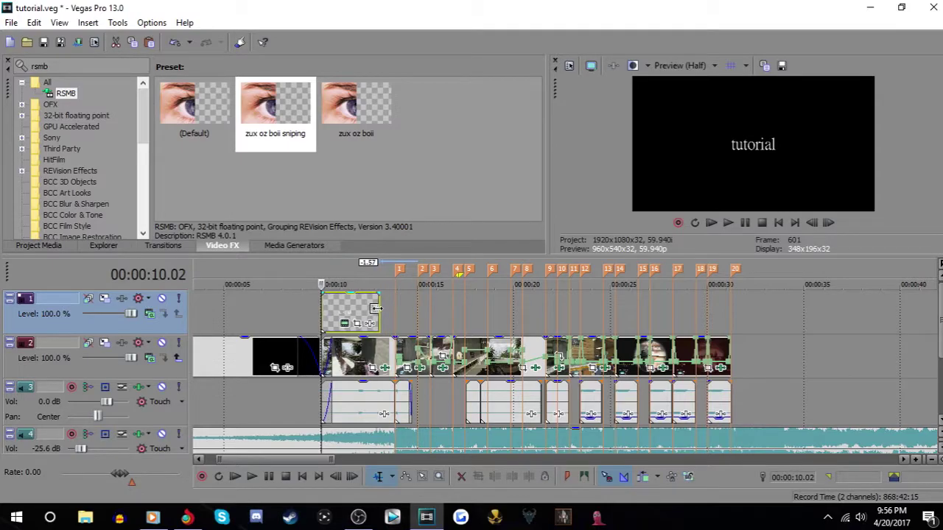
# Enlarge the title's pan/crop frame at the event start to about 3,024 by 1,701
pyautogui.scroll(3, 403, 340)
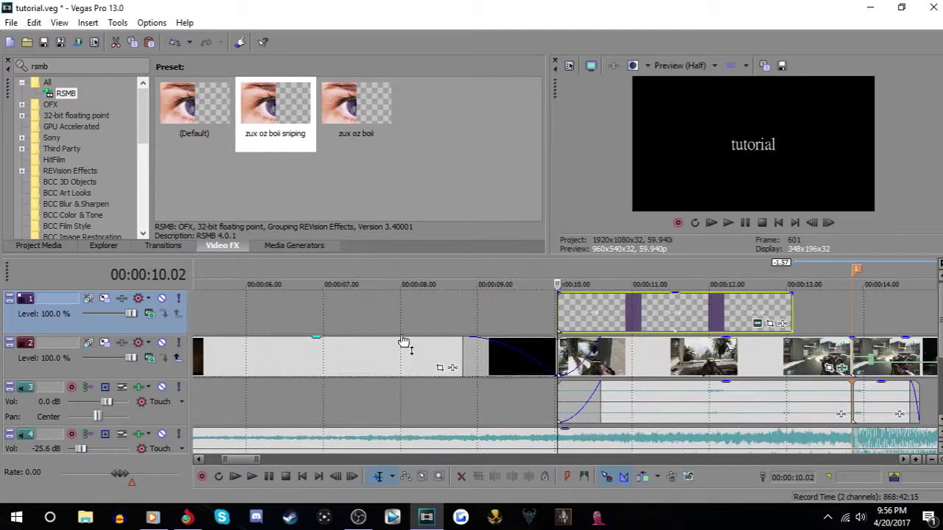
pyautogui.click(769, 323)
pyautogui.moveTo(193, 344); pyautogui.dragTo(107, 391)
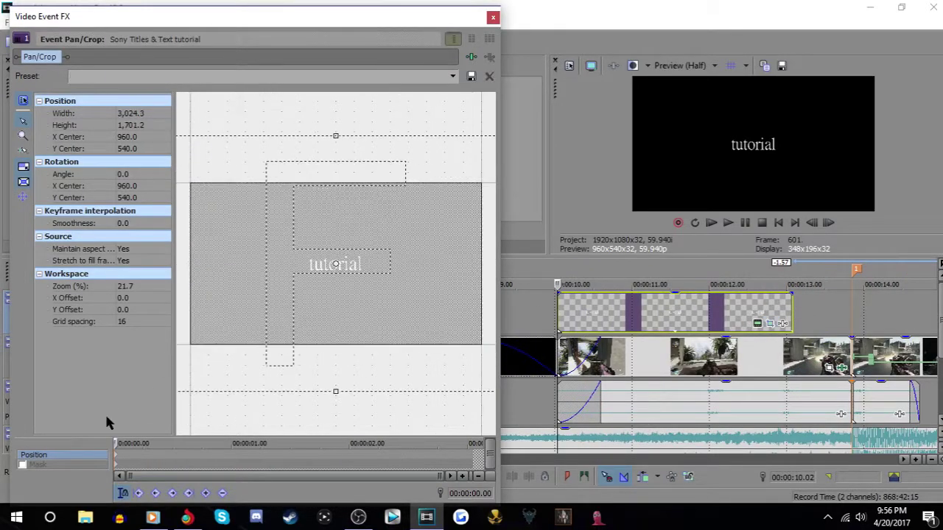
# Add a pan/crop keyframe at the title's end, restoring the default frame and shrinking it around the text
pyautogui.click(472, 443)
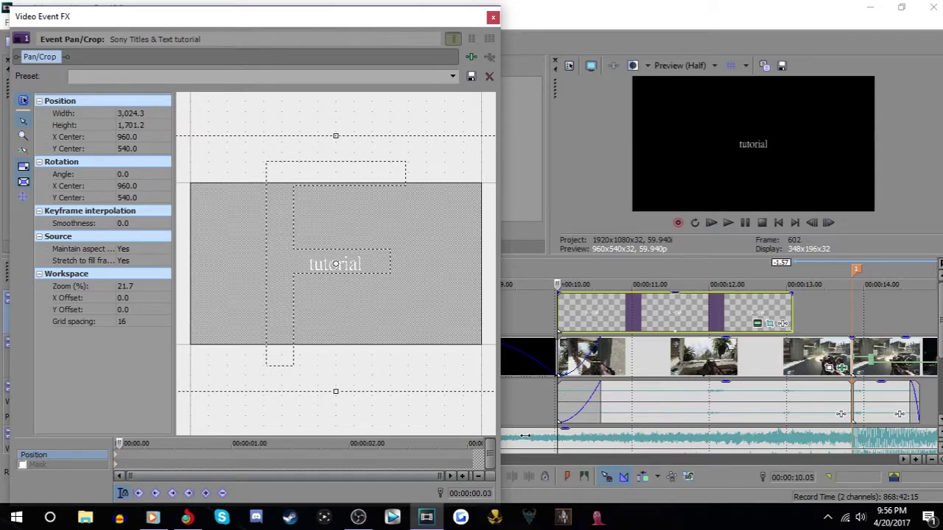
pyautogui.rightClick(373, 353)
pyautogui.click(402, 363)
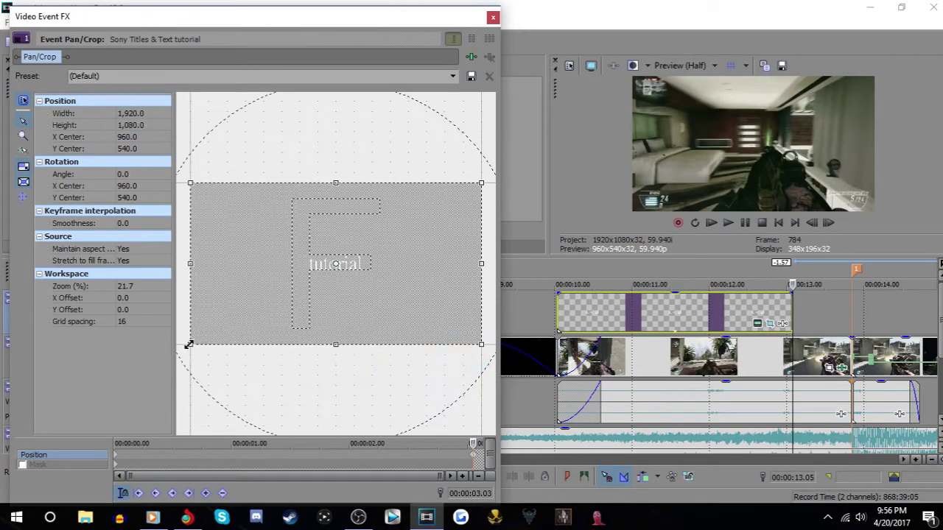
pyautogui.moveTo(188, 344); pyautogui.dragTo(243, 302)
pyautogui.click(493, 16)
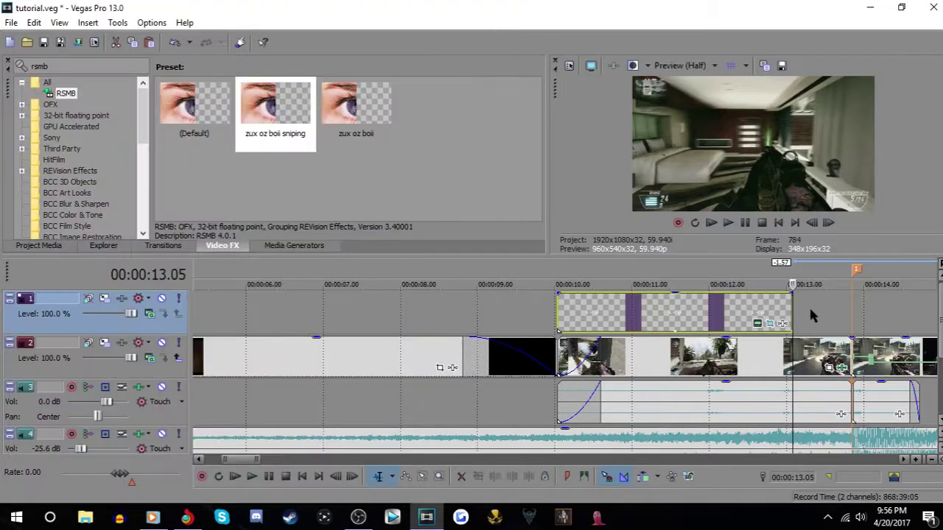
# Add a fade-out from about 00:00:12.12 to the end of the title event, using the fast fade curve
pyautogui.moveTo(790, 295); pyautogui.dragTo(725, 296)
pyautogui.rightClick(740, 297)
pyautogui.moveTo(768, 24)
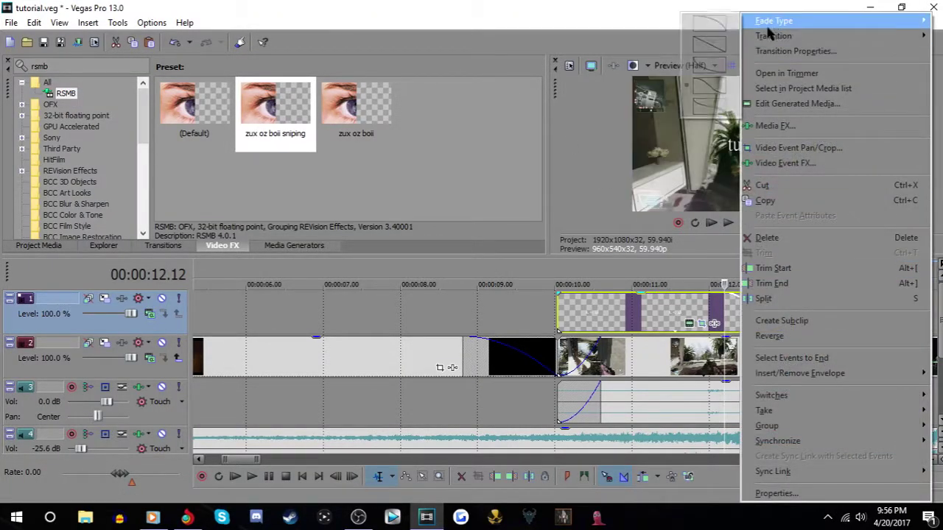
pyautogui.click(710, 23)
# Add a fade-in to the title event matching the gameplay clip's fade-in length, with the slow fade curve
pyautogui.moveTo(558, 294); pyautogui.dragTo(601, 295)
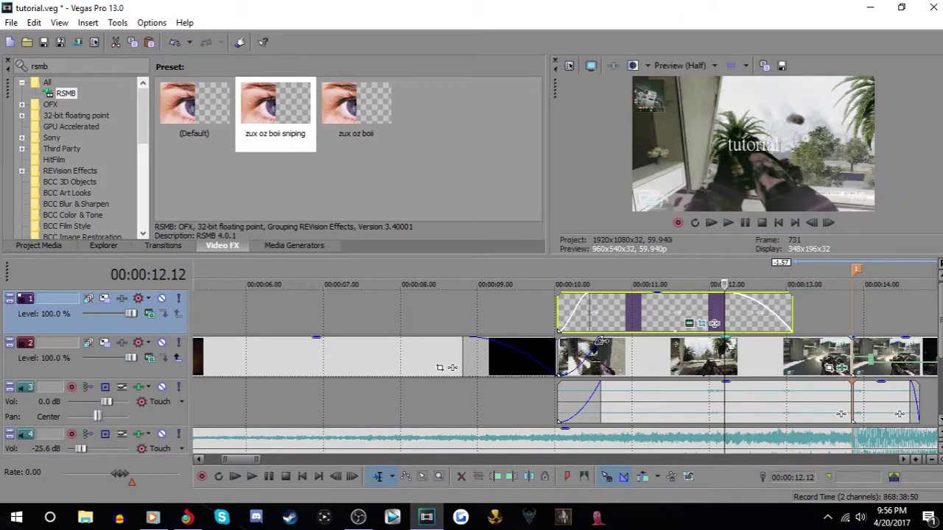
pyautogui.click(601, 341)
pyautogui.click(598, 321)
pyautogui.rightClick(598, 321)
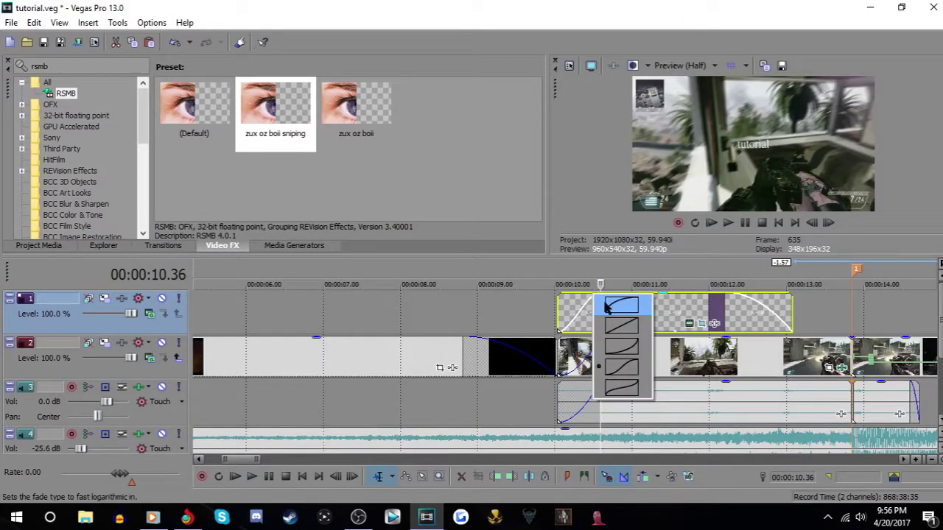
pyautogui.click(621, 335)
# Preview the title over the first gameplay clip and save the project
pyautogui.press('Left')
pyautogui.click(830, 222)
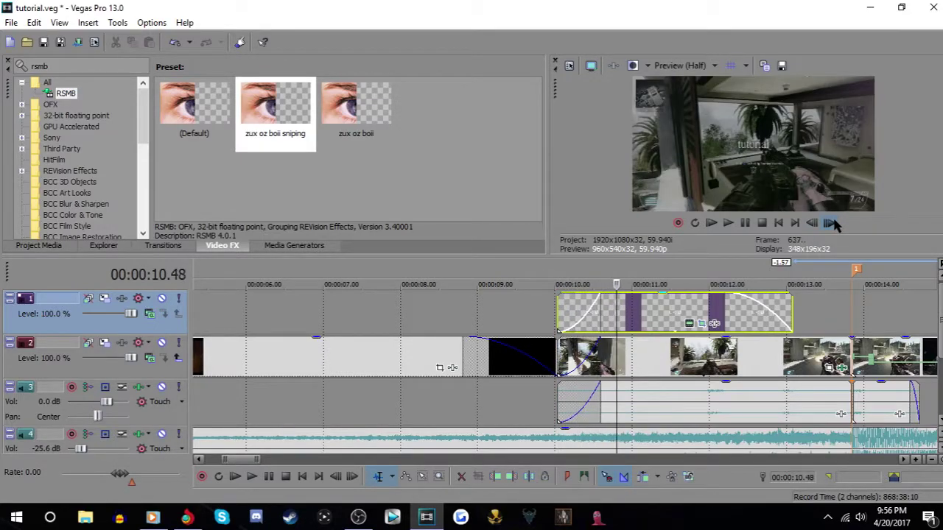
pyautogui.moveTo(835, 224); pyautogui.dragTo(834, 224)
pyautogui.scroll(-1, 791, 317)
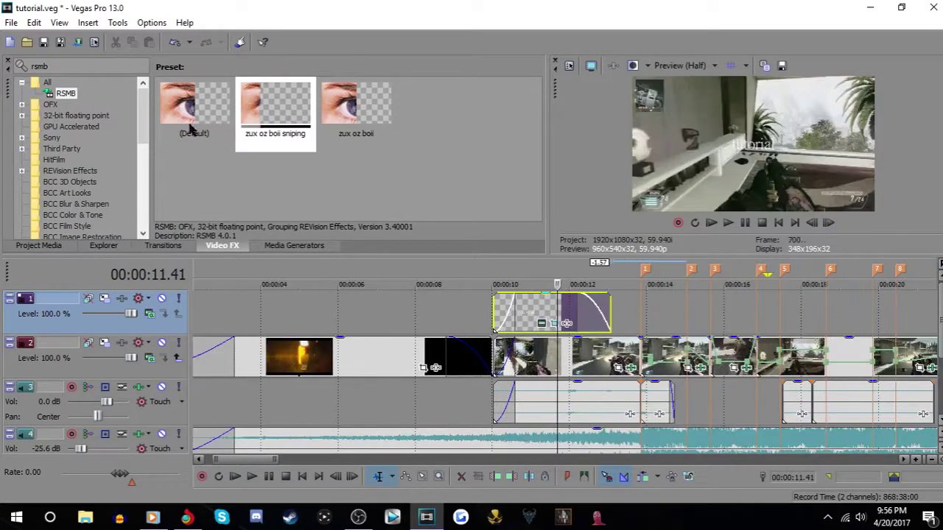
pyautogui.click(355, 364)
pyautogui.press('Down')
pyautogui.click(354, 351)
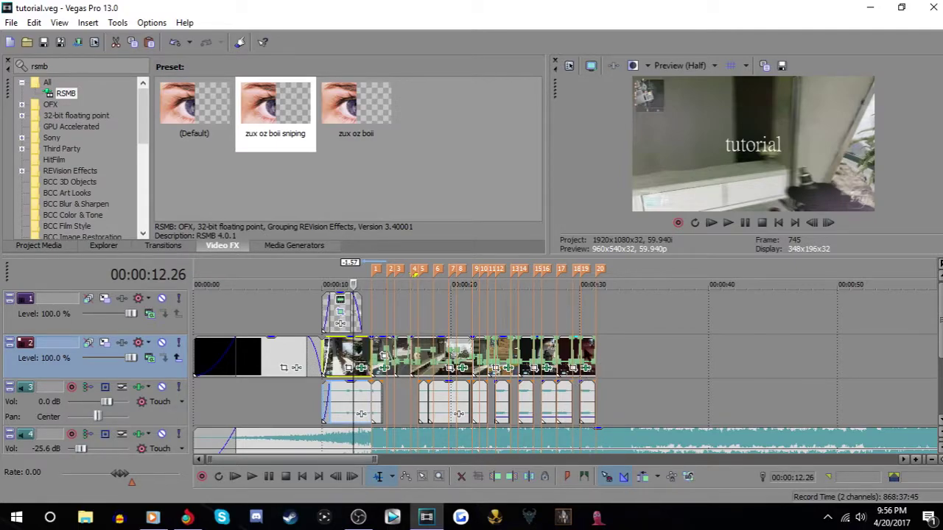
# Examine the finished montage on the timeline, including the music fade-out after the last gameplay clip
pyautogui.click(581, 429)
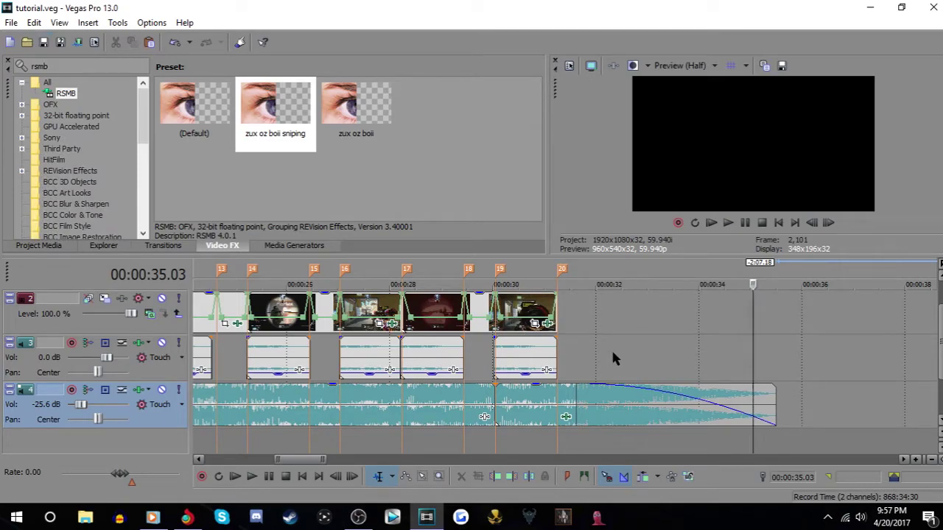
pyautogui.scroll(-3, 587, 361)
pyautogui.click(242, 447)
pyautogui.scroll(-3, 376, 425)
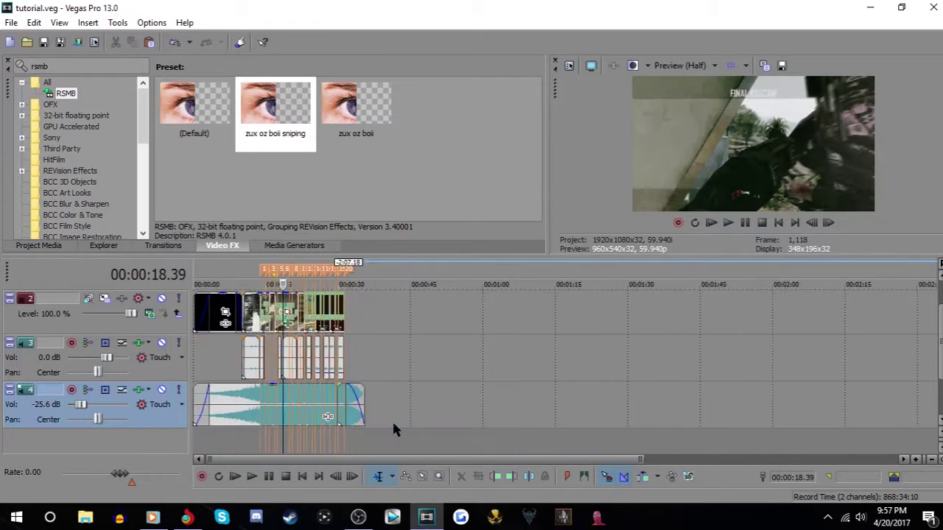
pyautogui.click(255, 442)
pyautogui.scroll(4, 255, 442)
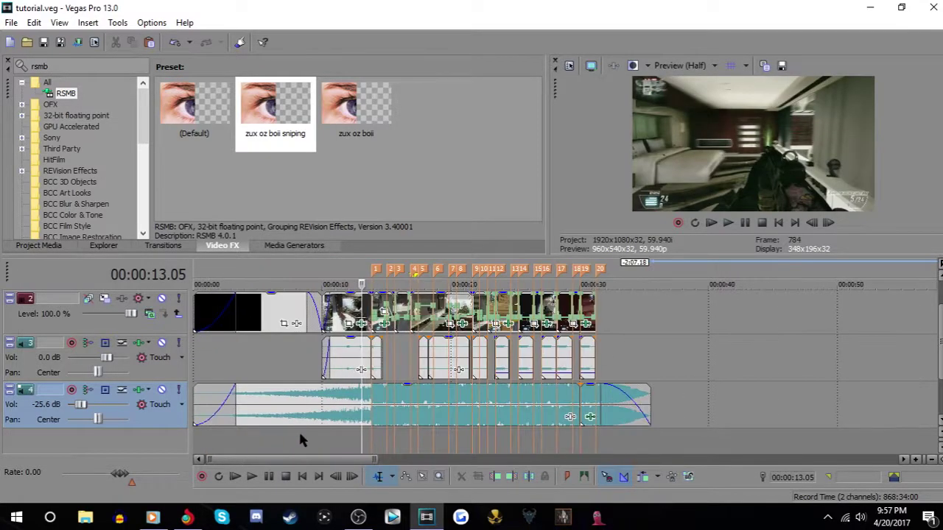